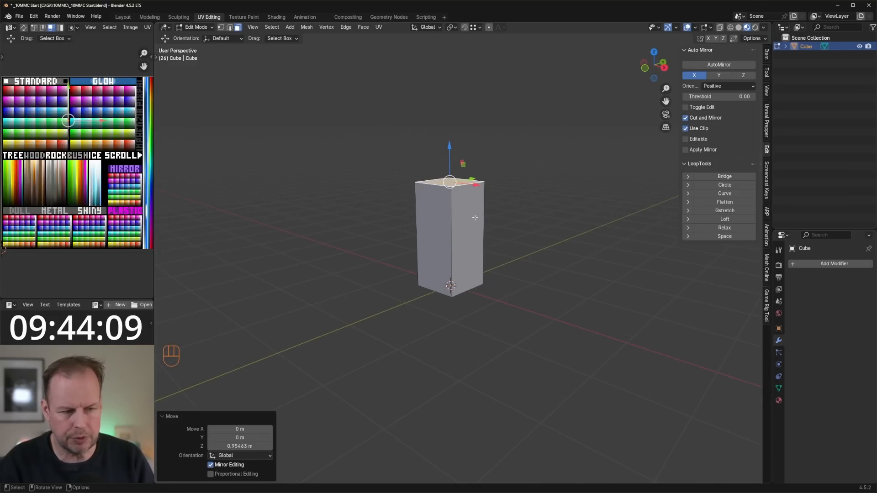
# - Add one horizontal loop cut around the middle of the tall block
pyautogui.hotkey('ctrl', 'r')
pyautogui.click(445, 230)
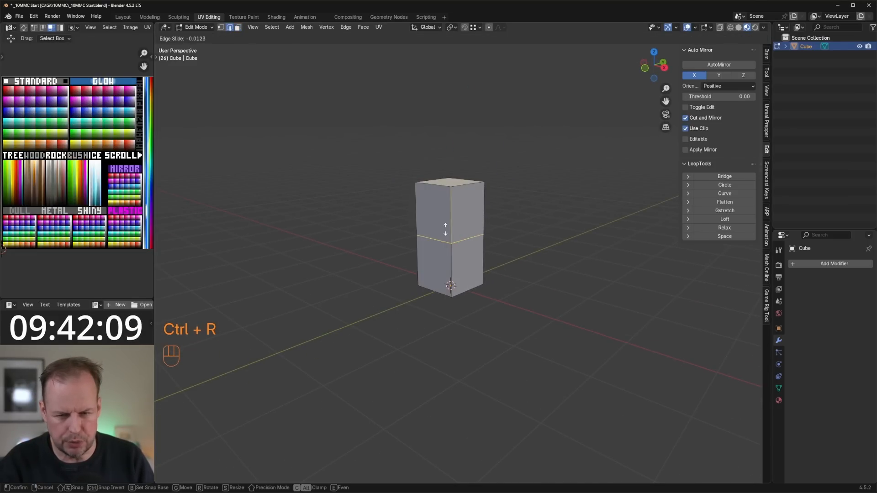
pyautogui.click(445, 230)
# - Extrude the block's lower front face outward about 0.2 m to form the cabinet's base
pyautogui.press('3')
pyautogui.click(429, 203)
pyautogui.click(445, 264)
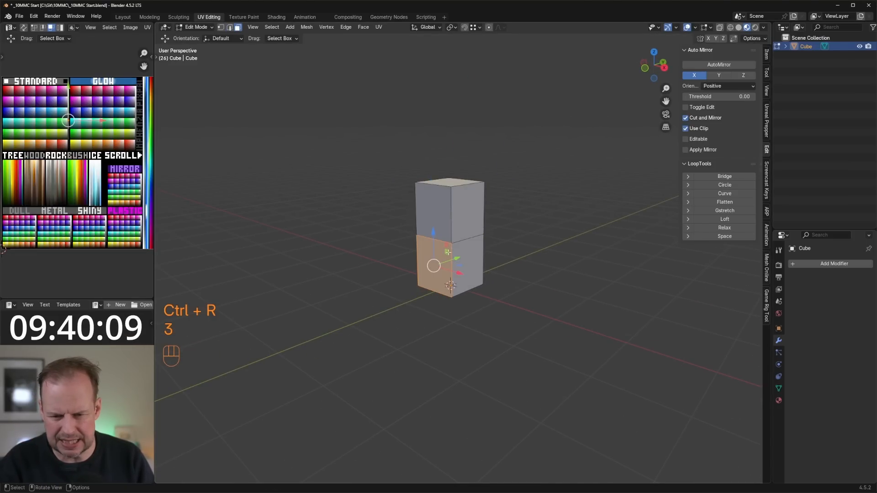
pyautogui.press('e')
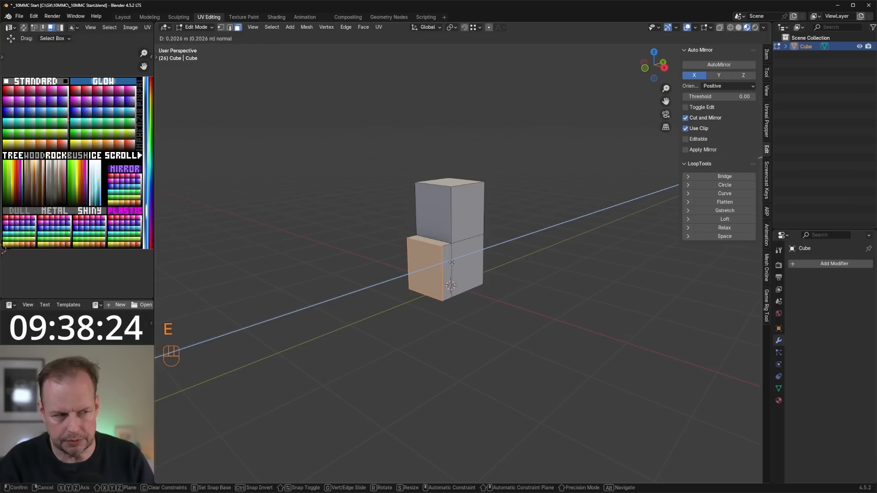
pyautogui.click(451, 262)
# - Lower the extruded base's top front edge to slope its top, and move its front face outward about 0.04 m
pyautogui.press('2')
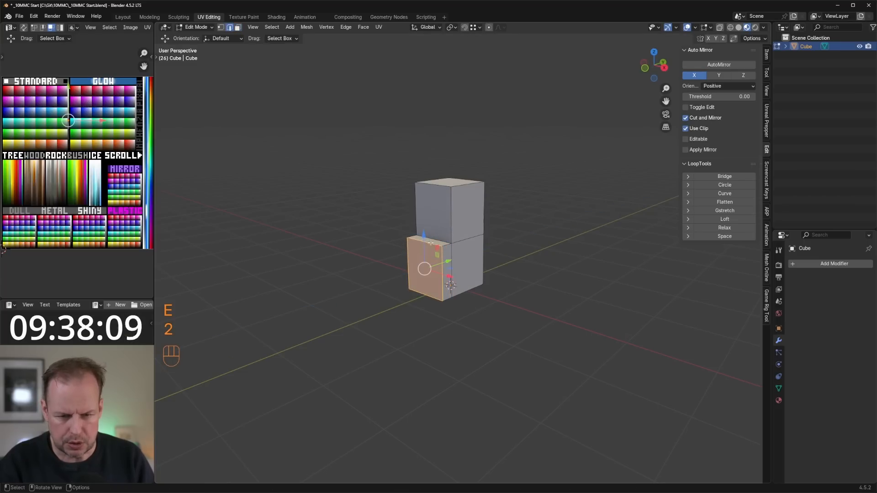
pyautogui.click(430, 243)
pyautogui.moveTo(424, 219); pyautogui.dragTo(425, 224)
pyautogui.press('3')
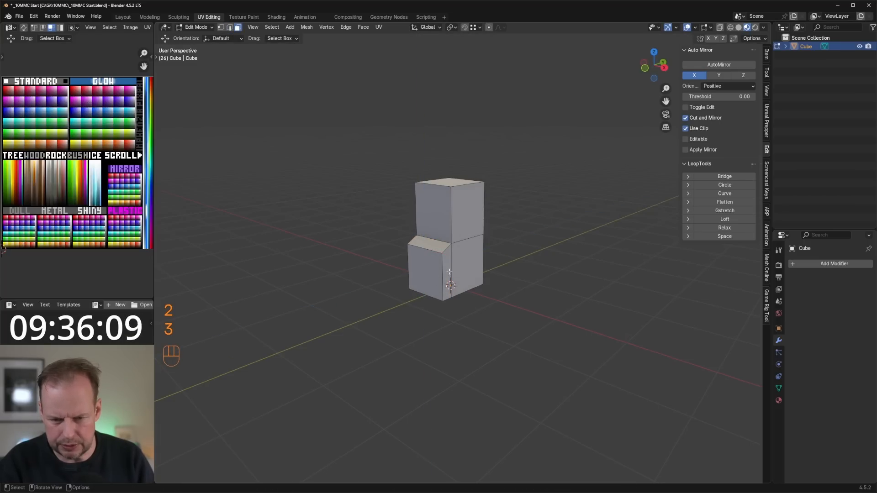
pyautogui.click(438, 275)
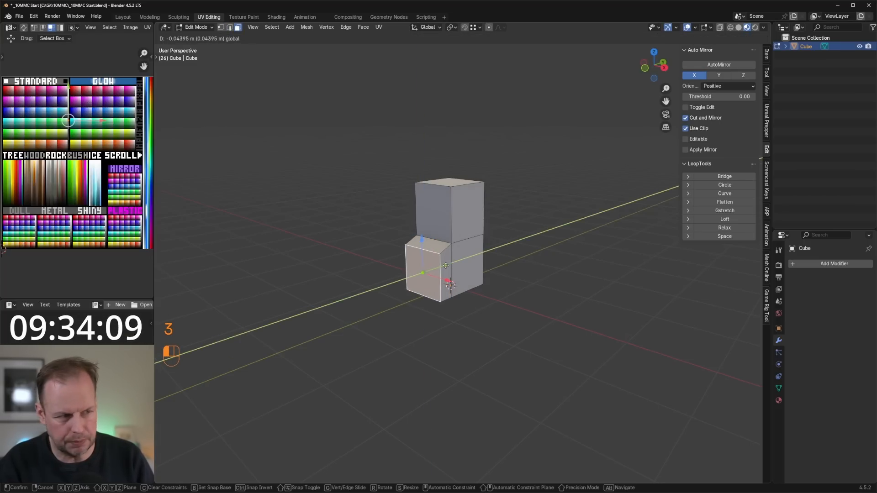
# - Inset the upper front face about 0.06 m and lower the inset's top edge to shape the screen area
pyautogui.press('3')
pyautogui.click(432, 213)
pyautogui.press('i')
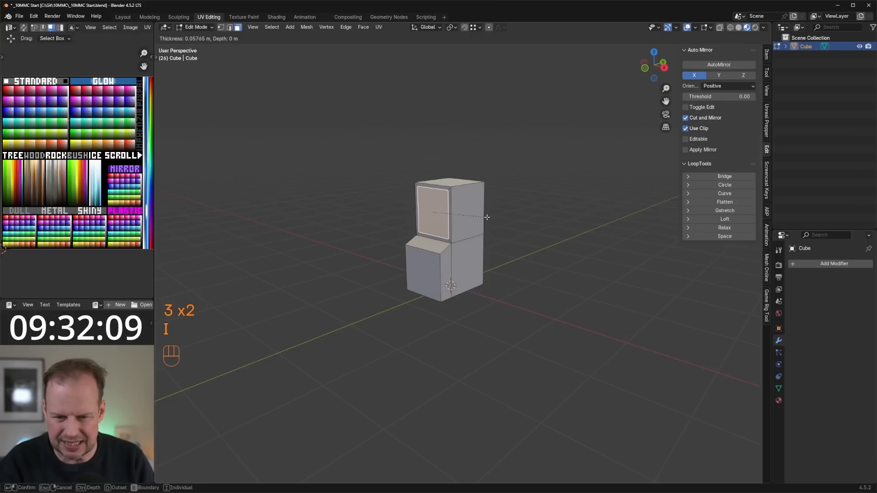
pyautogui.click(487, 217)
pyautogui.press('2')
pyautogui.click(432, 187)
pyautogui.moveTo(431, 157); pyautogui.dragTo(433, 165)
# - Extrude the inset screen face inward about 0.08 m
pyautogui.press('3')
pyautogui.click(434, 217)
pyautogui.press('e')
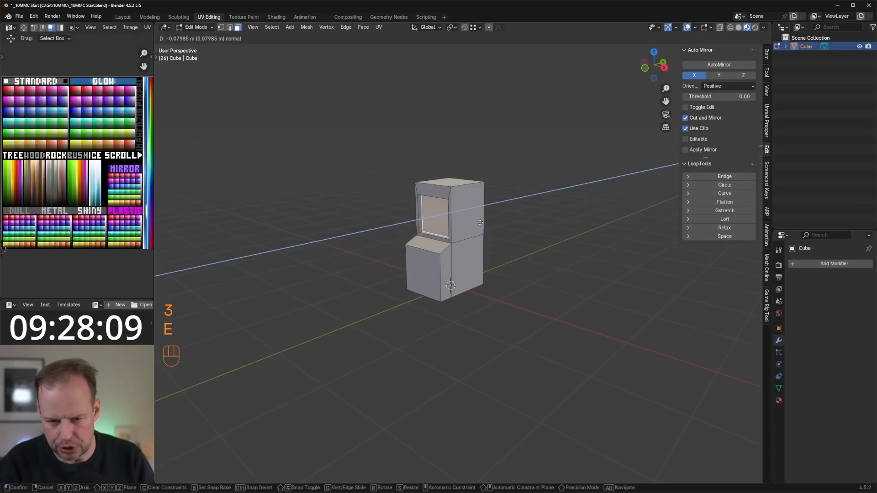
pyautogui.click(479, 222)
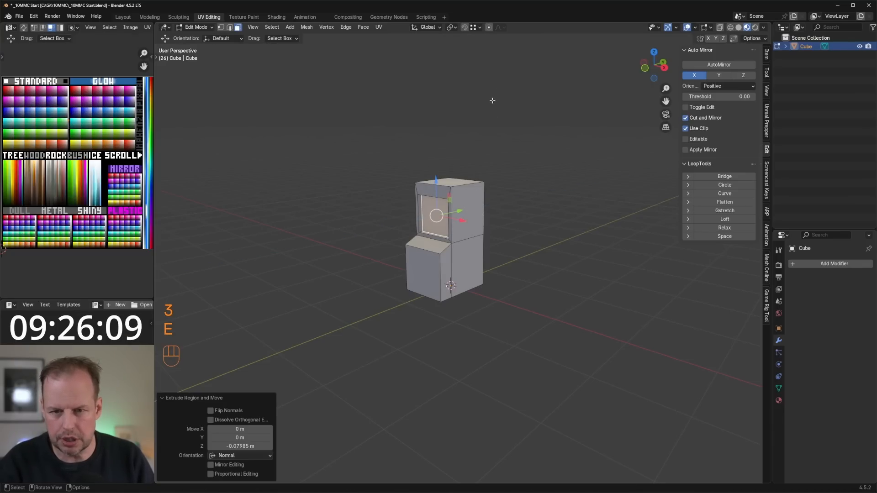
# - Move the recessed screen face's UVs onto the blue swatches of the GLOW palette
pyautogui.press('a')
pyautogui.press('Tab')
pyautogui.keyDown('shift'); pyautogui.moveTo(490, 232); pyautogui.dragTo(483, 216, button='middle'); pyautogui.keyUp('shift')
pyautogui.click(482, 216)
pyautogui.press('Tab')
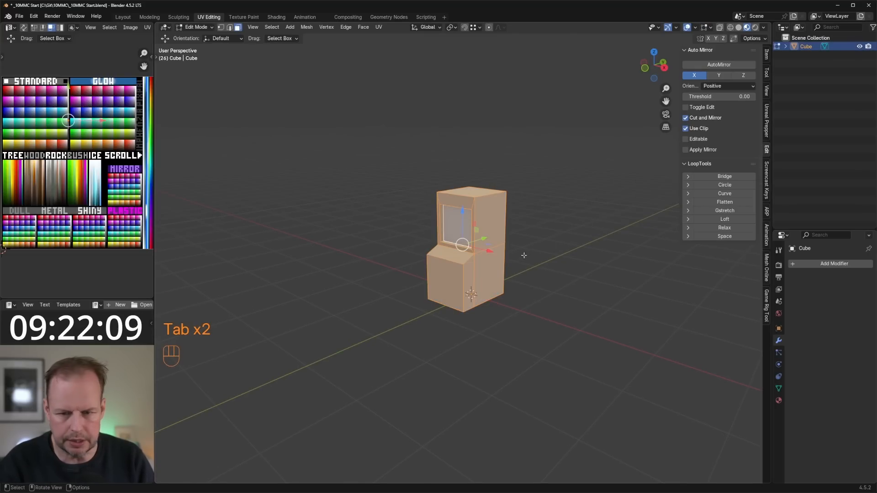
pyautogui.click(453, 243)
pyautogui.press('g')
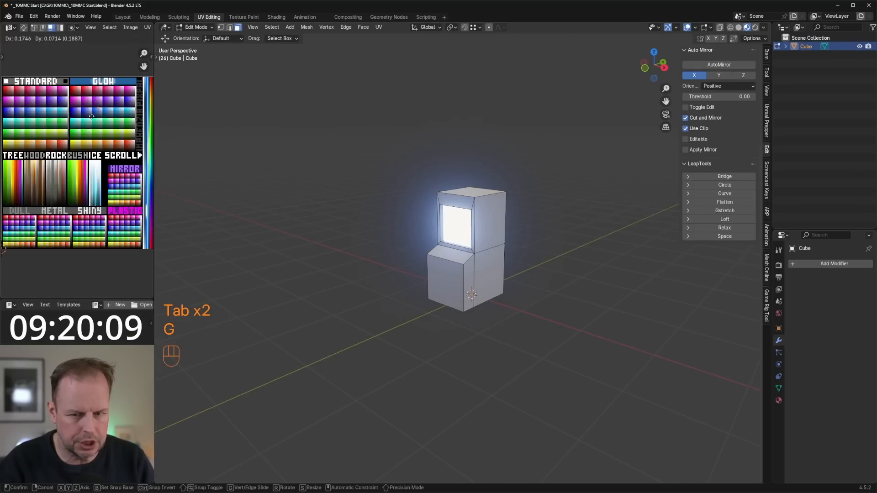
pyautogui.click(92, 118)
# - Fine-tune the screen face's UV position to a pale spot within the blue GLOW swatches
pyautogui.scroll(2, 91, 118)
pyautogui.keyDown('shift'); pyautogui.moveTo(91, 119); pyautogui.dragTo(92, 165, button='middle'); pyautogui.keyUp('shift')
pyautogui.scroll(1, 111, 131)
pyautogui.press('g')
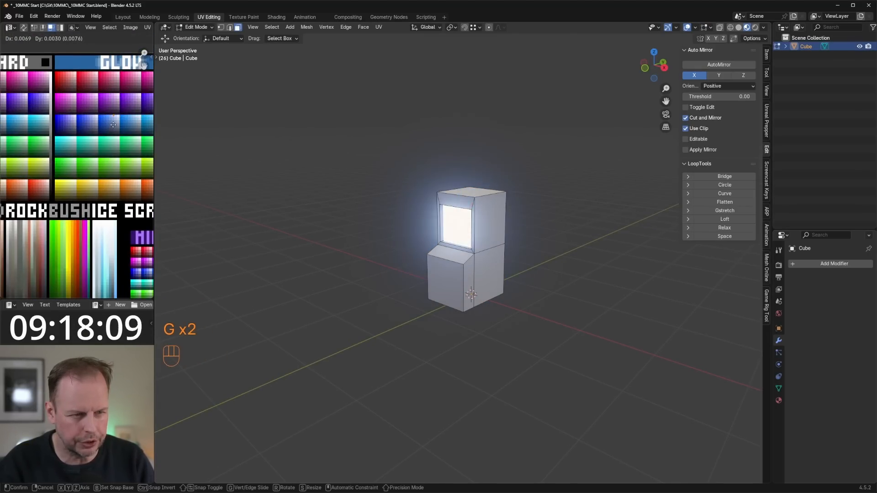
pyautogui.click(109, 125)
pyautogui.scroll(-2, 503, 233)
pyautogui.scroll(5, 503, 233)
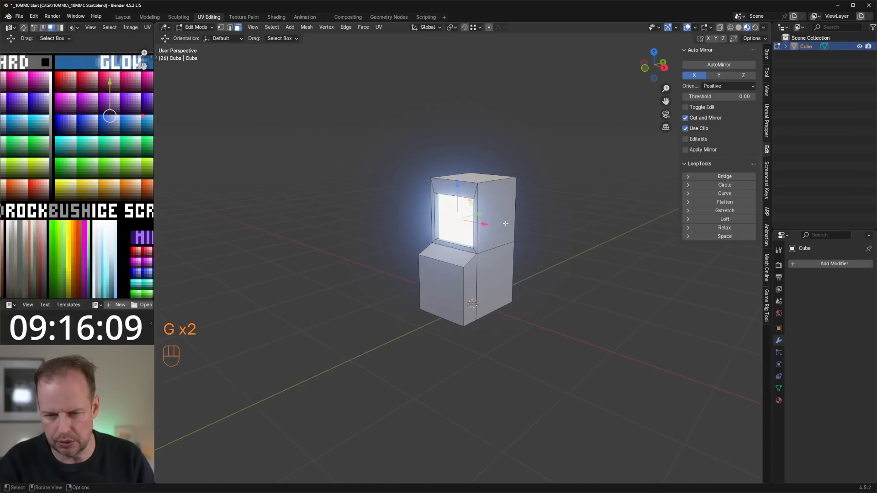
pyautogui.press('Tab')
pyautogui.scroll(-4, 504, 237)
pyautogui.press('Tab')
pyautogui.scroll(3, 485, 272)
pyautogui.press('3')
pyautogui.scroll(2, 485, 271)
pyautogui.click(475, 280)
pyautogui.keyDown('shift'); pyautogui.click(499, 282); pyautogui.keyUp('shift')
pyautogui.keyDown('shift'); pyautogui.click(505, 224); pyautogui.keyUp('shift')
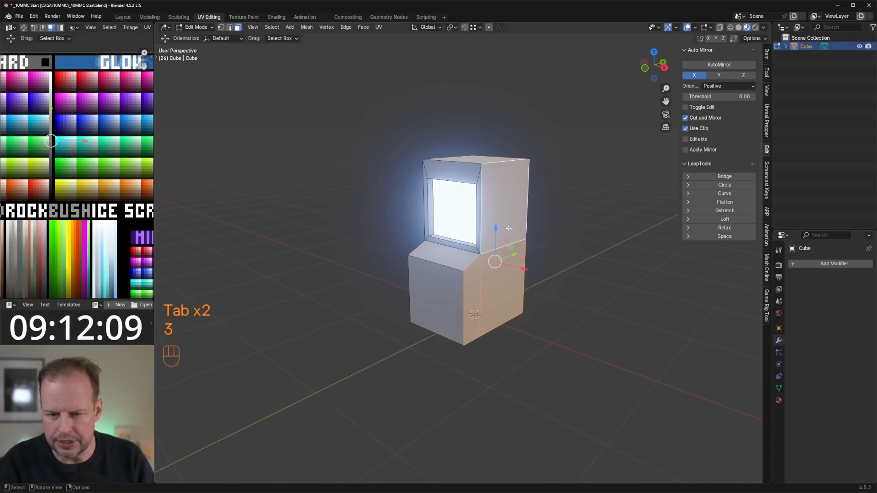
# - Mirror the cabinet across the X axis with AutoMirror
pyautogui.press('Tab')
pyautogui.click(713, 65)
pyautogui.press('Tab')
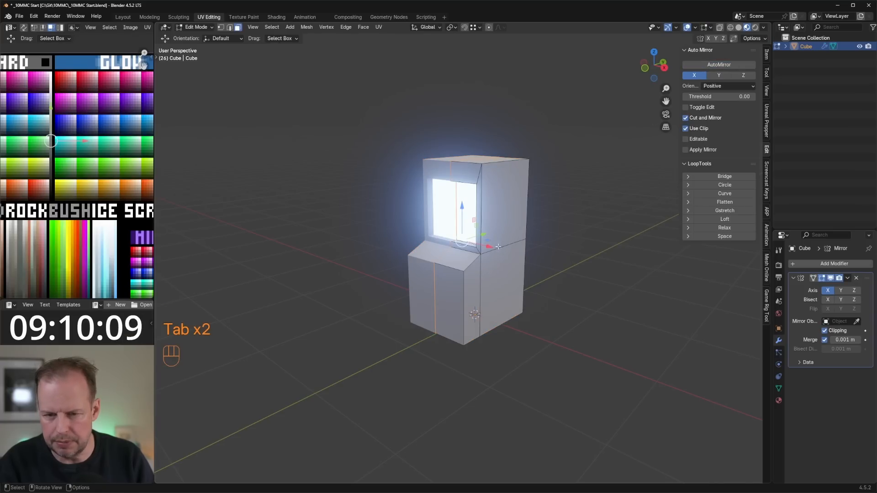
pyautogui.press('Tab')
pyautogui.press('Tab')
# - Extrude the cabinet's three side faces together outward about 0.014 m
pyautogui.press('3')
pyautogui.click(472, 292)
pyautogui.keyDown('shift'); pyautogui.click(499, 282); pyautogui.keyUp('shift')
pyautogui.keyDown('shift'); pyautogui.click(516, 225); pyautogui.keyUp('shift')
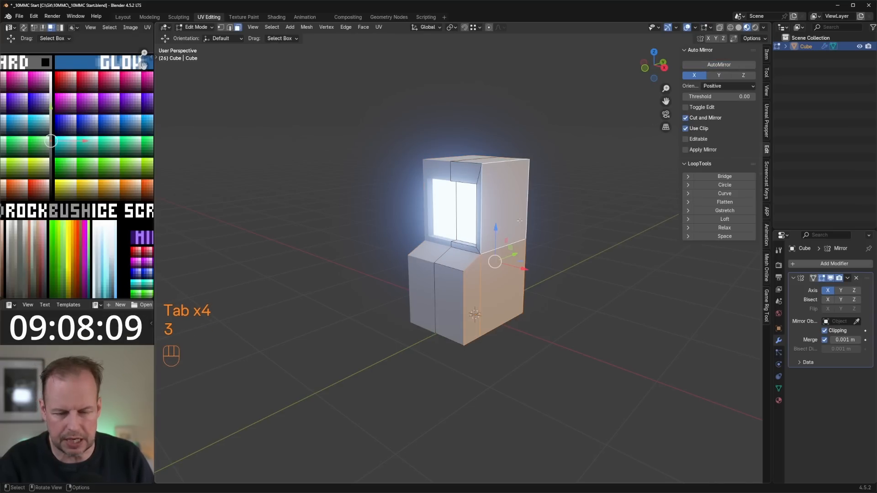
pyautogui.press('e')
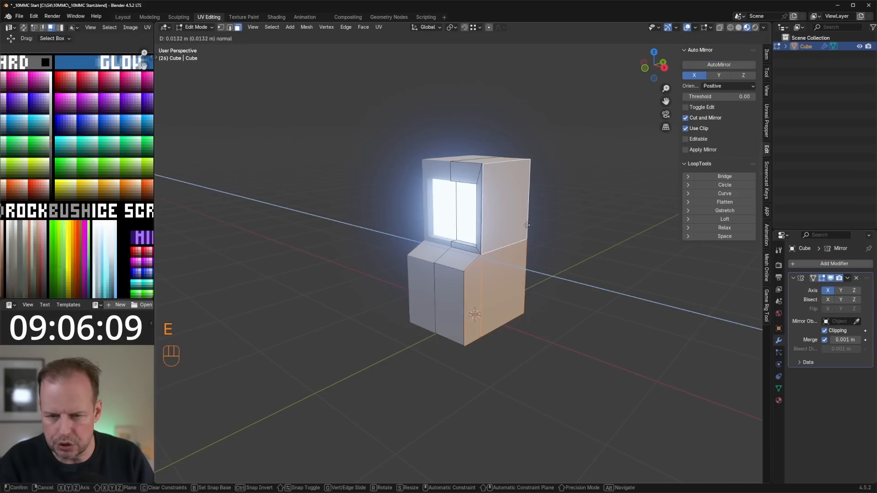
pyautogui.click(526, 225)
# - Scale the side faces slightly larger along Y and extrude them outward into a protruding side panel
pyautogui.scroll(2, 502, 258)
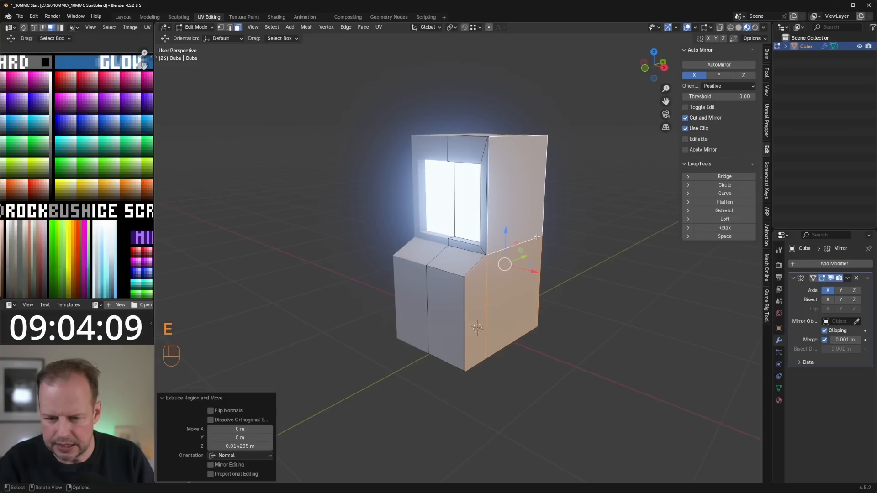
pyautogui.press('s')
pyautogui.press('y')
pyautogui.click(539, 235)
pyautogui.moveTo(540, 233); pyautogui.dragTo(564, 166, button='middle')
pyautogui.press('e')
pyautogui.click(543, 238)
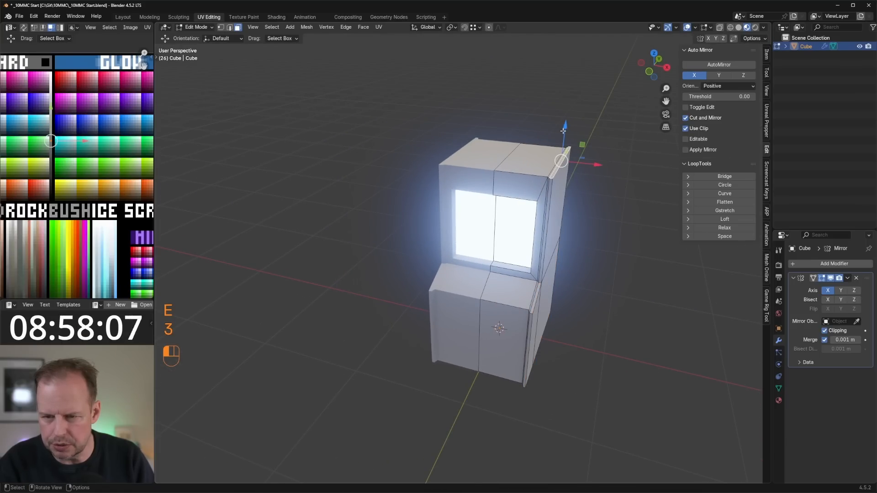
# - Raise the side panel's top face about 0.019 m and lift its sloped face beside the control deck
pyautogui.moveTo(563, 131); pyautogui.dragTo(563, 126)
pyautogui.scroll(1, 539, 297)
pyautogui.moveTo(539, 306); pyautogui.dragTo(514, 282, button='middle')
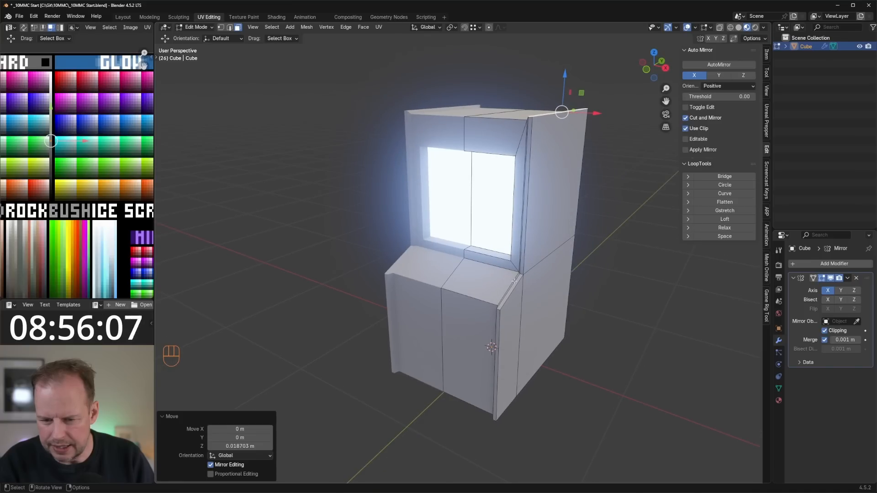
pyautogui.click(514, 281)
pyautogui.moveTo(511, 263); pyautogui.dragTo(512, 259)
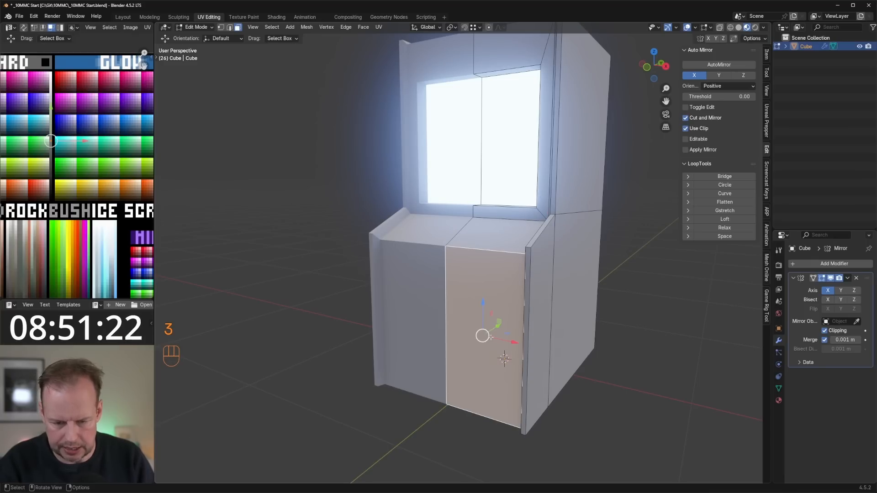
# - Inset the lower front face about 0.16 m with Boundary off, and scale the inset face by 0.588
pyautogui.press('i')
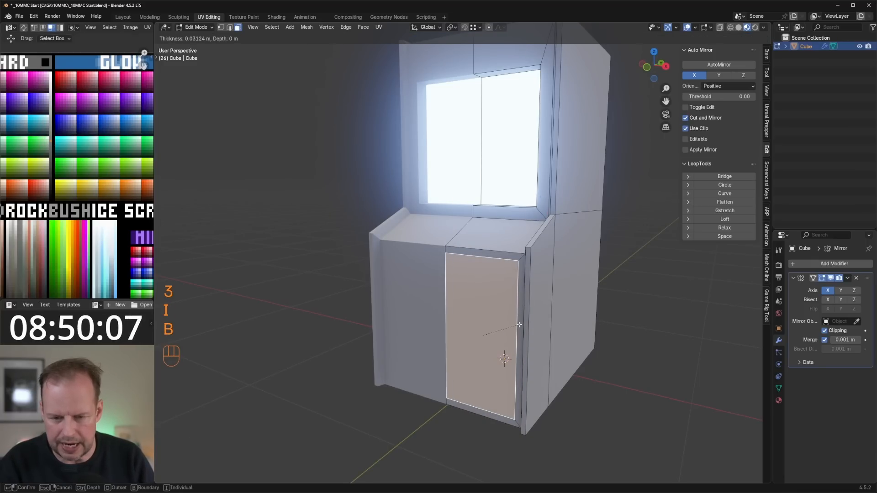
pyautogui.press('b')
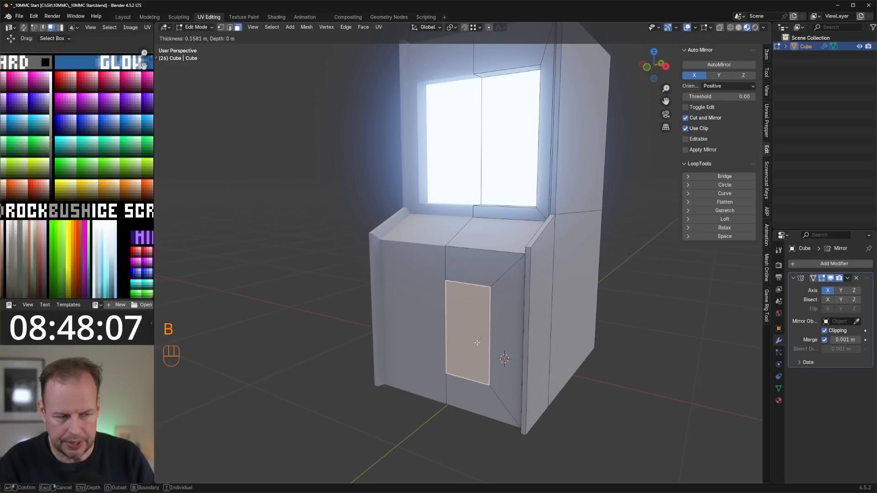
pyautogui.click(476, 332)
pyautogui.press('s')
pyautogui.click(557, 325)
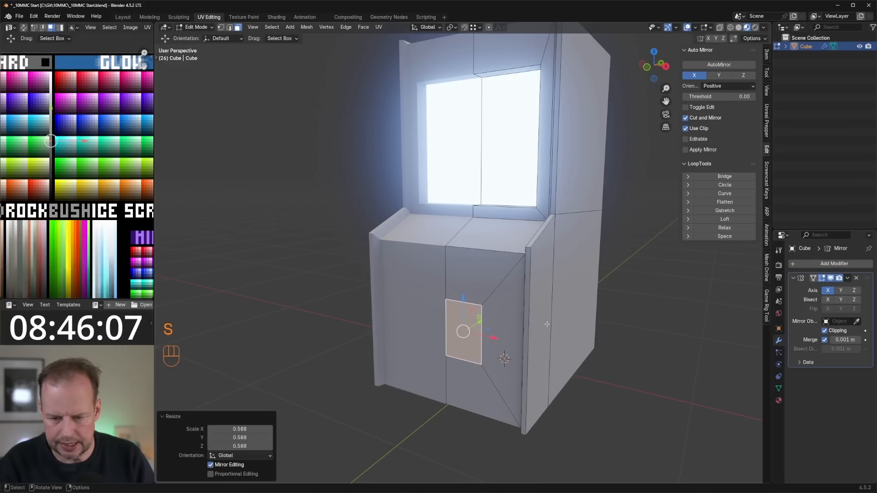
# - Raise the small inset front face about 0.15 m and scale it by about 1.133 along Z
pyautogui.moveTo(557, 325); pyautogui.dragTo(550, 307, button='middle')
pyautogui.moveTo(550, 307); pyautogui.dragTo(592, 274, button='middle')
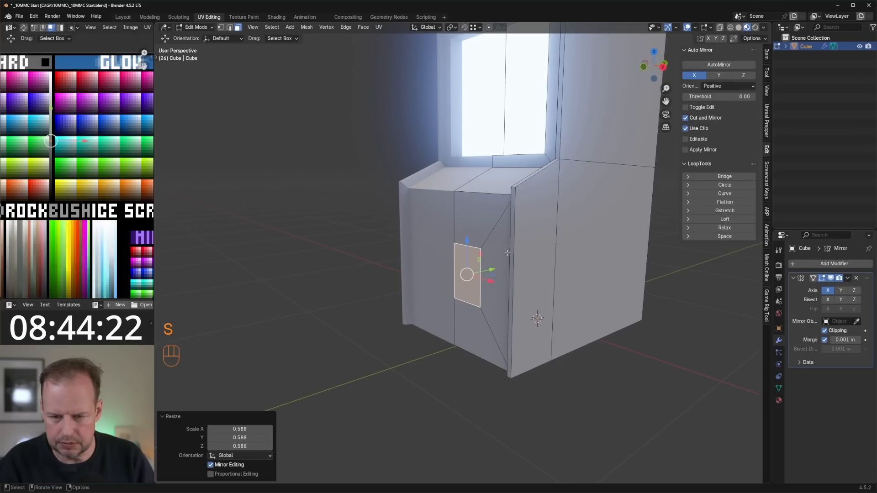
pyautogui.moveTo(467, 241); pyautogui.dragTo(466, 208)
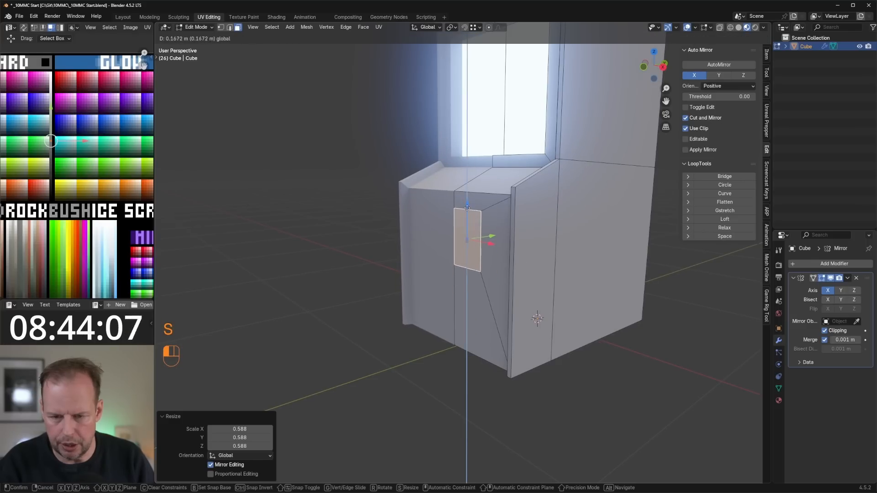
pyautogui.moveTo(464, 213); pyautogui.dragTo(464, 211)
pyautogui.moveTo(465, 211); pyautogui.dragTo(594, 228, button='middle')
pyautogui.press('s')
pyautogui.press('z')
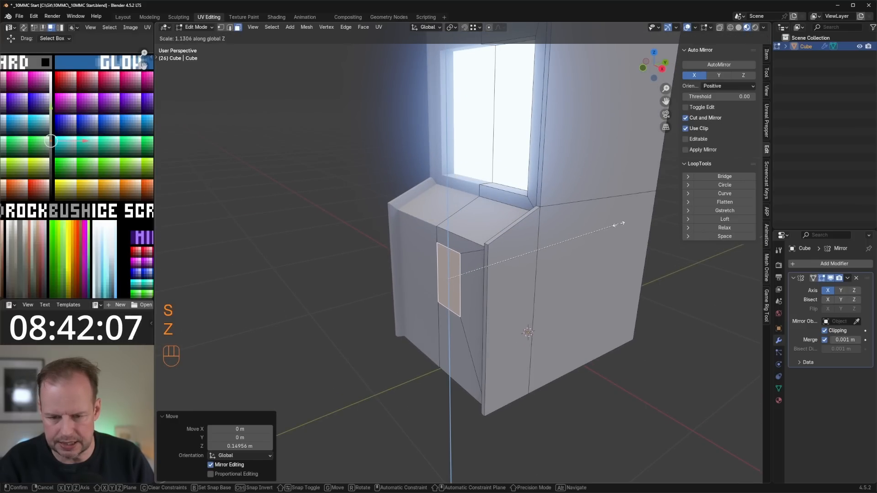
pyautogui.click(594, 228)
# - Extrude the small front face outward about 0.027 m, and select the sloped control deck face
pyautogui.press('e')
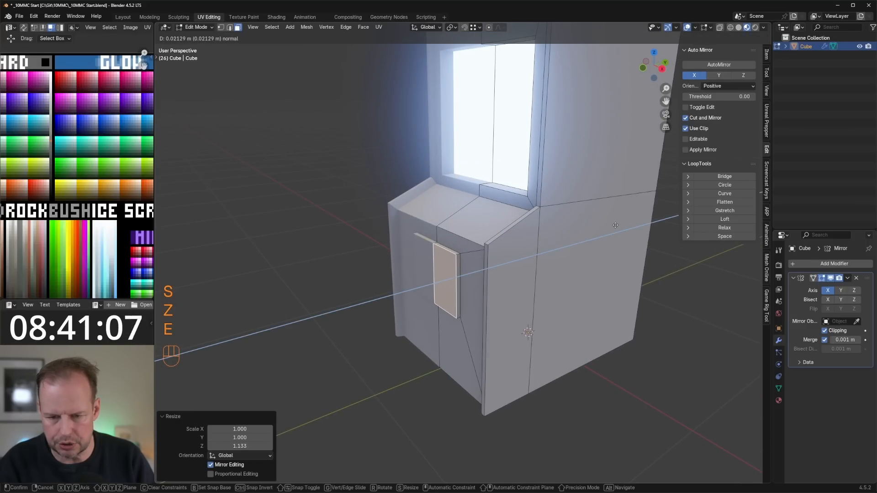
pyautogui.click(613, 226)
pyautogui.moveTo(613, 226); pyautogui.dragTo(608, 279, button='middle')
pyautogui.scroll(-2, 653, 233)
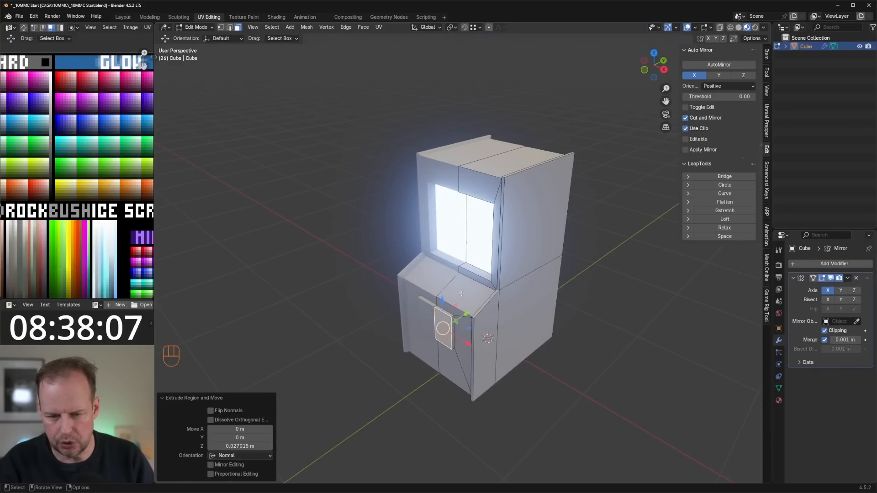
pyautogui.click(454, 295)
pyautogui.scroll(2, 476, 284)
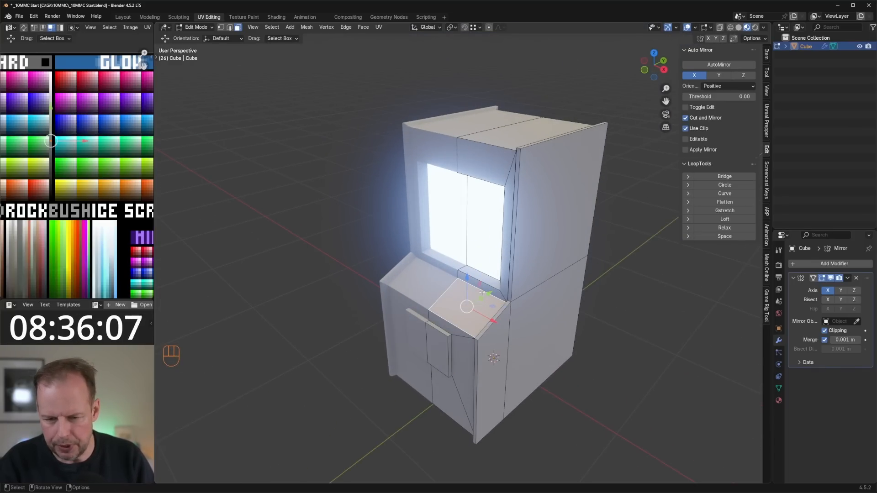
pyautogui.press('i')
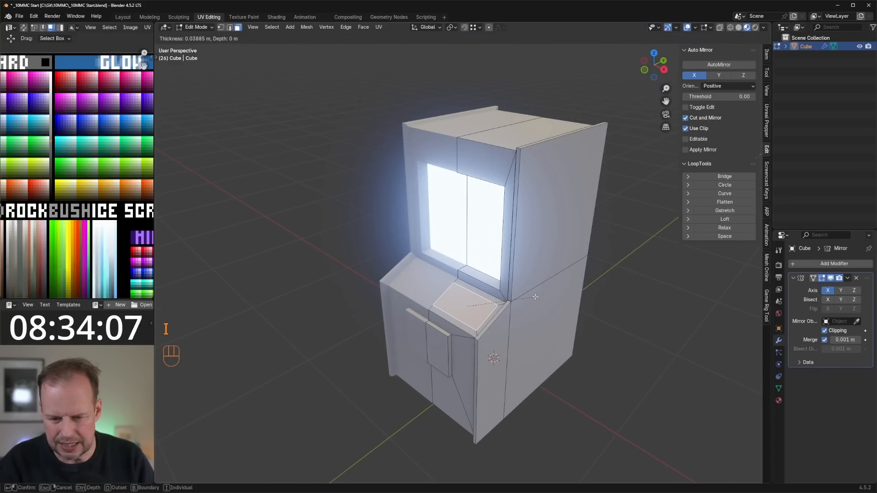
pyautogui.click(534, 296)
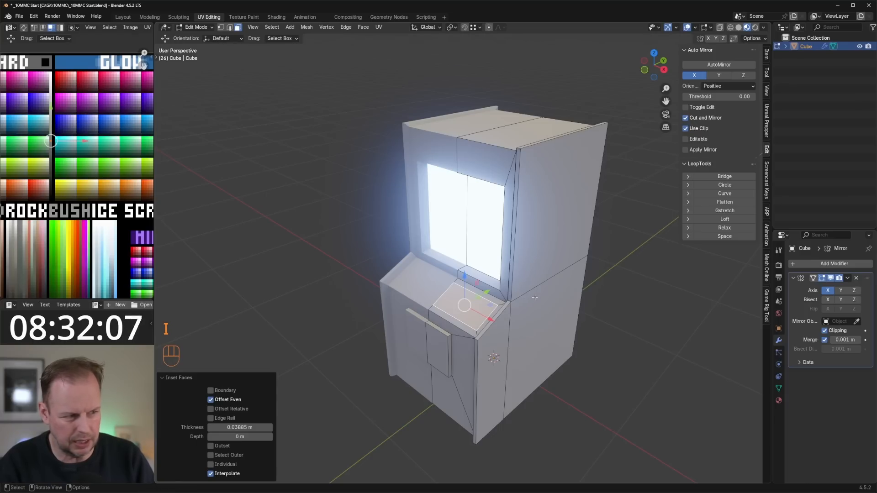
pyautogui.hotkey('ctrl', 'z')
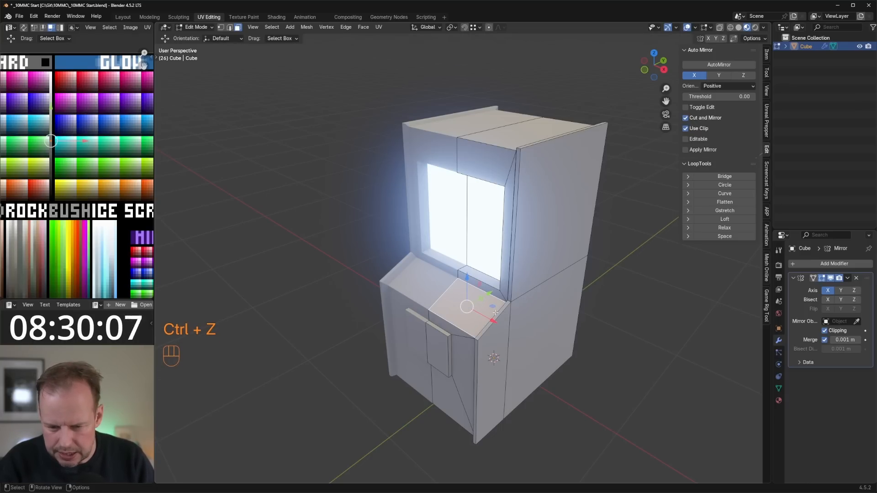
# - Inset the control deck face about 0.027 m, extrude it about 0.015 m and scale it slightly down to about 0.94
pyautogui.press('i')
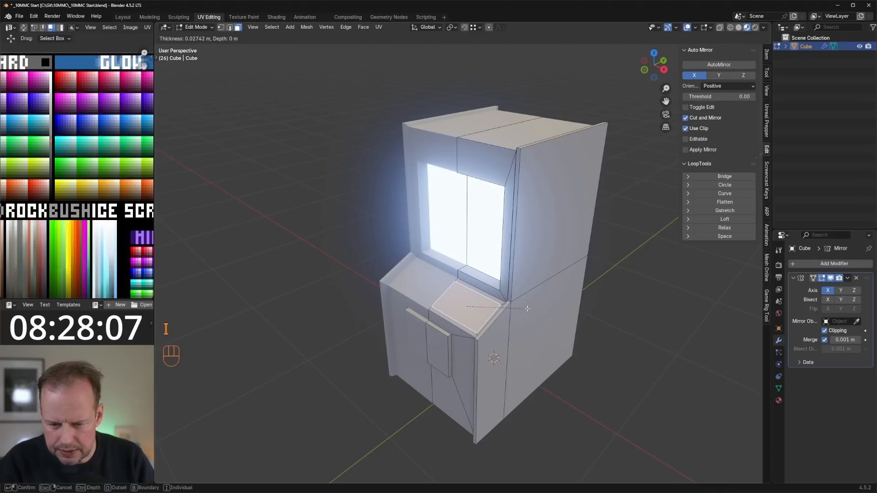
pyautogui.click(527, 309)
pyautogui.press('e')
pyautogui.click(523, 306)
pyautogui.press('s')
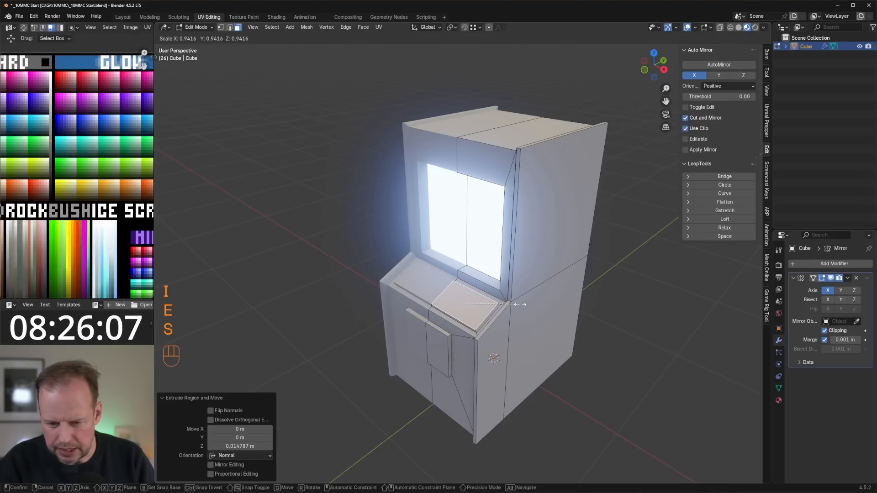
pyautogui.click(519, 305)
# - Select the cabinet's back faces, including the side panel's rear faces, and move them about -0.117 m along Y
pyautogui.press('3')
pyautogui.moveTo(534, 176)
pyautogui.mouseDown(button='middle')
pyautogui.moveTo(500, 181)
pyautogui.moveTo(534, 184)
pyautogui.moveTo(494, 218)
pyautogui.moveTo(537, 165)
pyautogui.mouseUp(button='middle')
pyautogui.click(494, 218)
pyautogui.scroll(-1, 494, 218)
pyautogui.scroll(-2, 537, 165)
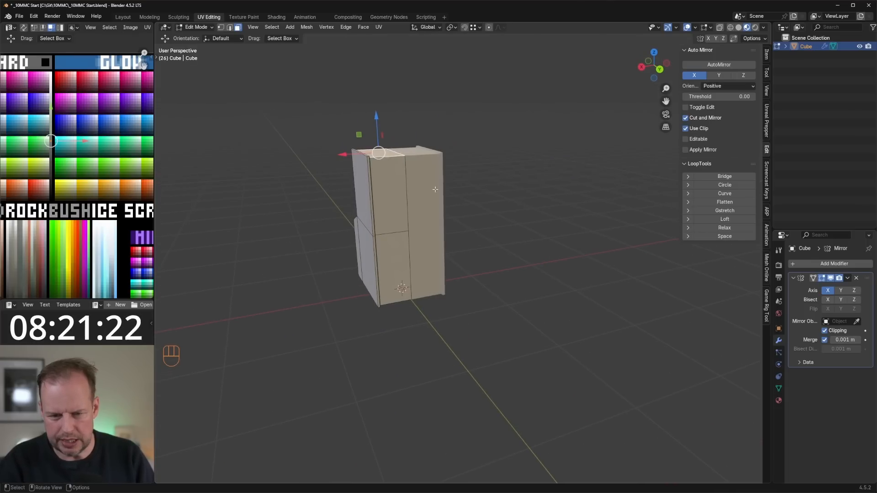
pyautogui.keyDown('shift'); pyautogui.click(395, 276); pyautogui.keyUp('shift')
pyautogui.keyDown('shift'); pyautogui.click(390, 201); pyautogui.keyUp('shift')
pyautogui.moveTo(390, 201); pyautogui.dragTo(442, 212, button='middle')
pyautogui.scroll(3, 442, 212)
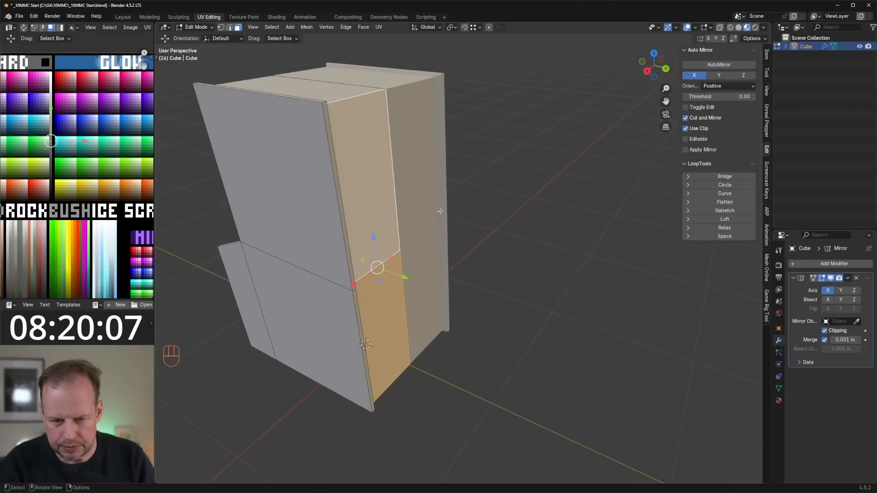
pyautogui.keyDown('shift'); pyautogui.click(349, 207); pyautogui.keyUp('shift')
pyautogui.moveTo(350, 208); pyautogui.dragTo(395, 222, button='middle')
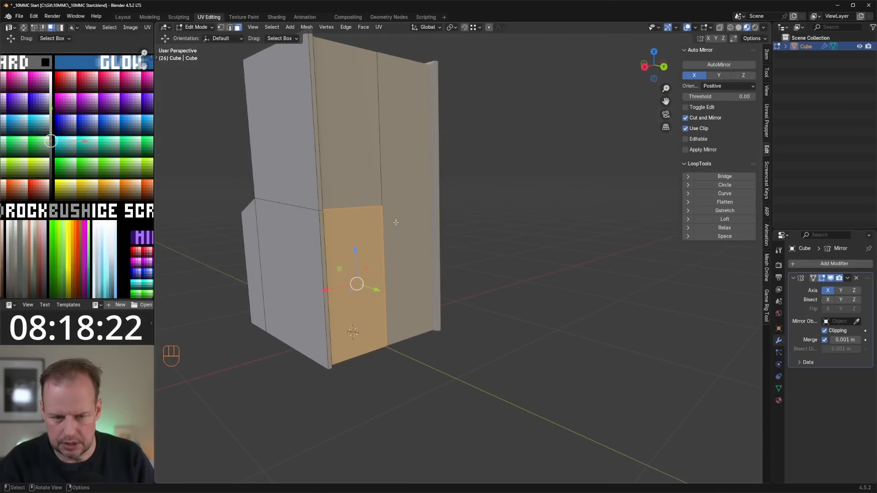
pyautogui.press('c')
pyautogui.press('Escape')
pyautogui.keyDown('ctrl'); pyautogui.keyDown('shift'); pyautogui.click(319, 164); pyautogui.keyUp('shift'); pyautogui.keyUp('ctrl')
pyautogui.moveTo(318, 164); pyautogui.dragTo(408, 276, button='middle')
pyautogui.moveTo(458, 317); pyautogui.dragTo(434, 312)
pyautogui.scroll(-2, 424, 297)
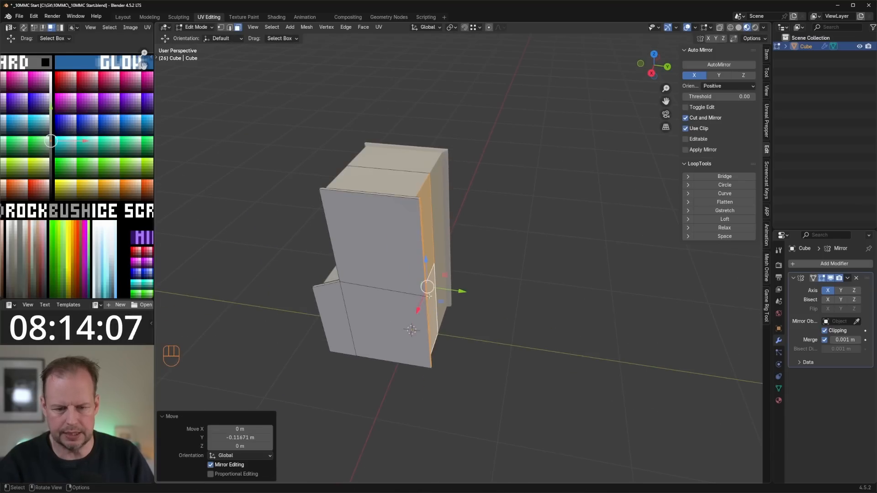
# - Move the whole mesh about 0.13 m along Y, and tilt the screen by moving its upper edge about 0.154 m along Y
pyautogui.press('a')
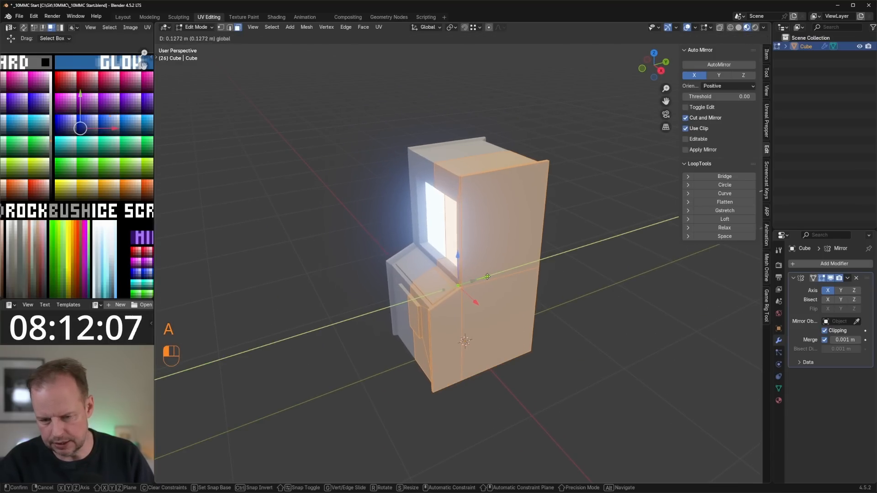
pyautogui.press('Tab')
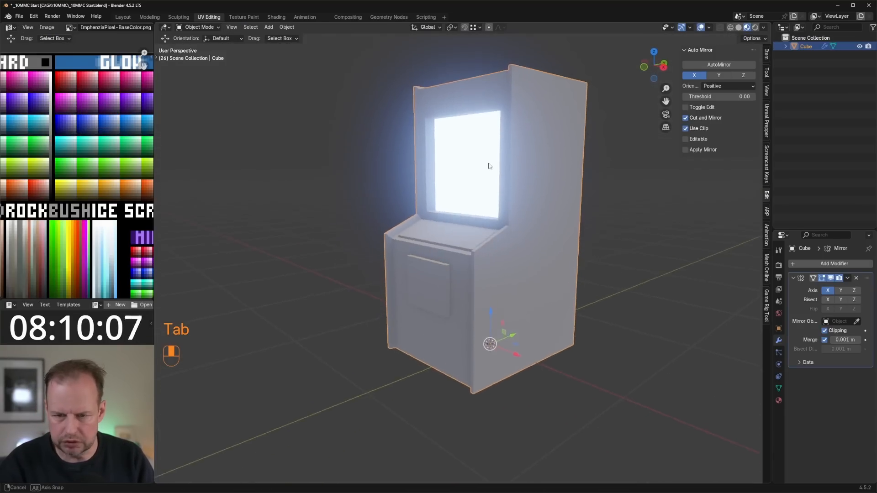
pyautogui.press('Tab')
pyautogui.press('2')
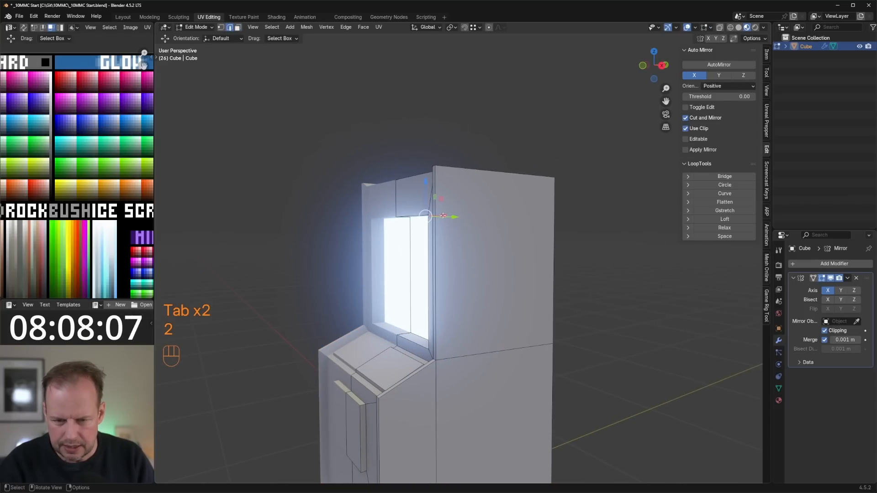
pyautogui.moveTo(468, 216); pyautogui.dragTo(480, 219)
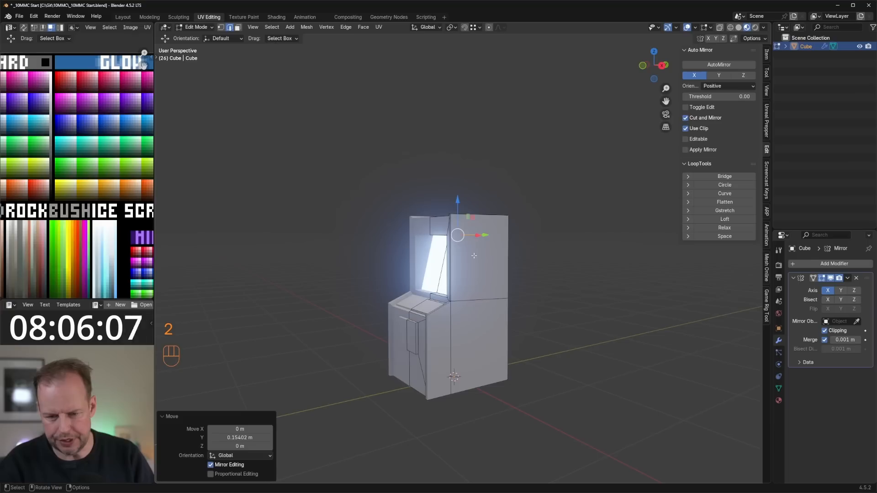
# - Recolour everything except the screen near-black by moving the UVs down the palette's greyscale strip
pyautogui.press('a')
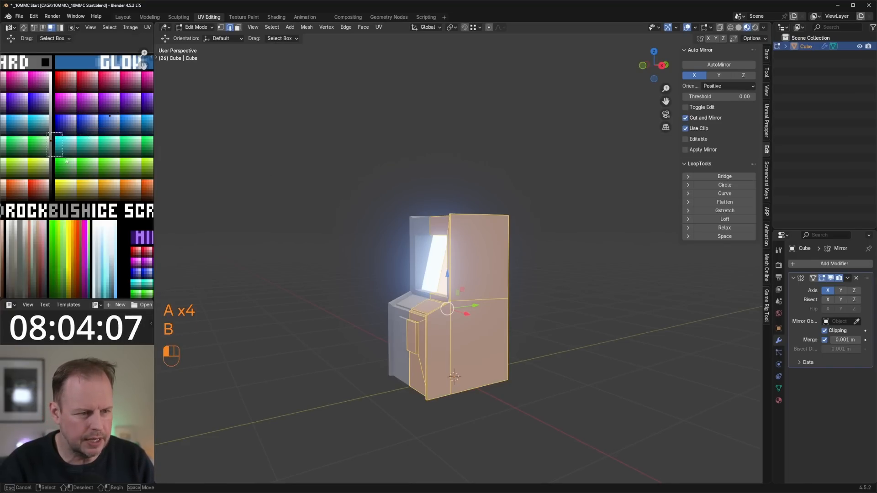
pyautogui.press('g')
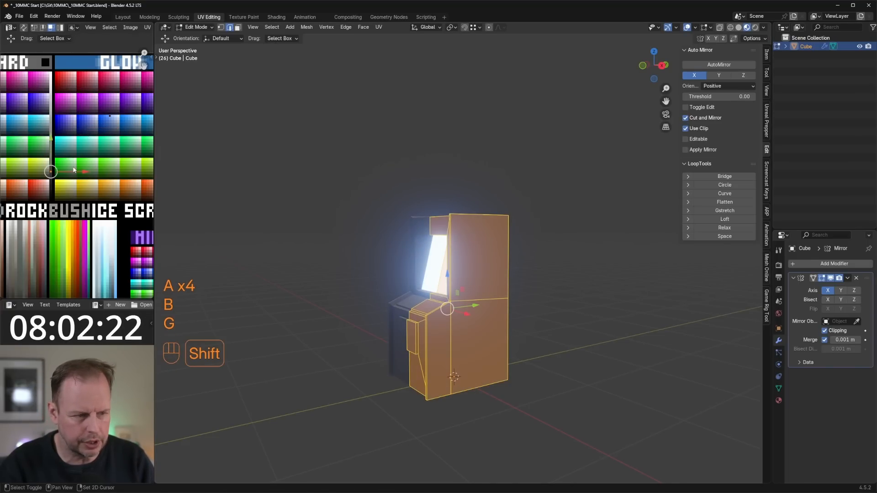
pyautogui.scroll(2, 73, 170)
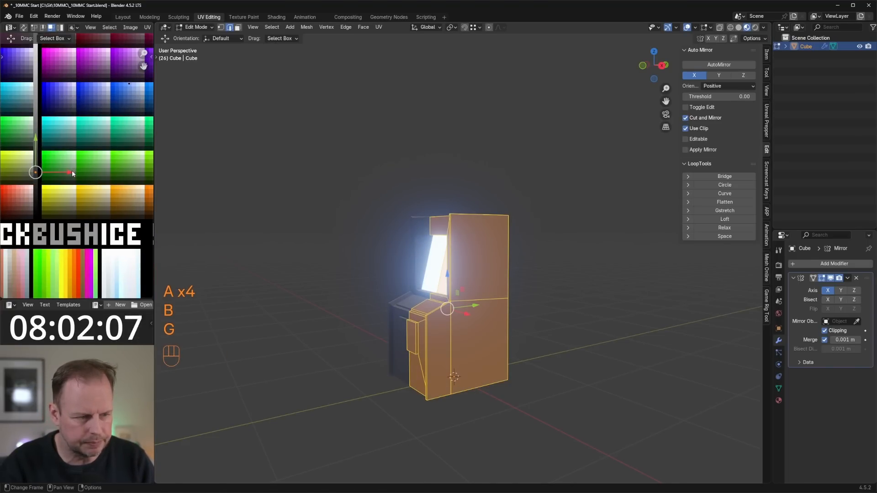
pyautogui.press('g')
pyautogui.click(72, 178)
pyautogui.moveTo(371, 232); pyautogui.dragTo(415, 238, button='middle')
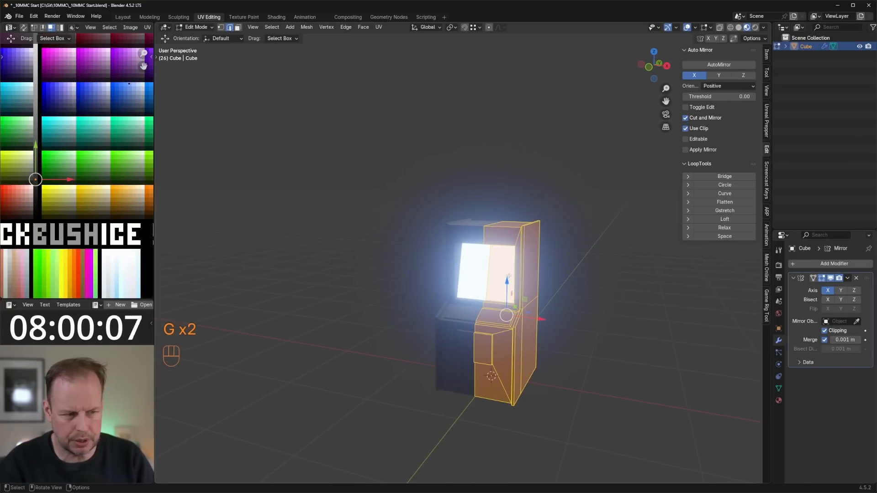
# - Bevel the side panel's front corner edge beside the control deck about 0.025 m with 2 segments
pyautogui.scroll(4, 508, 277)
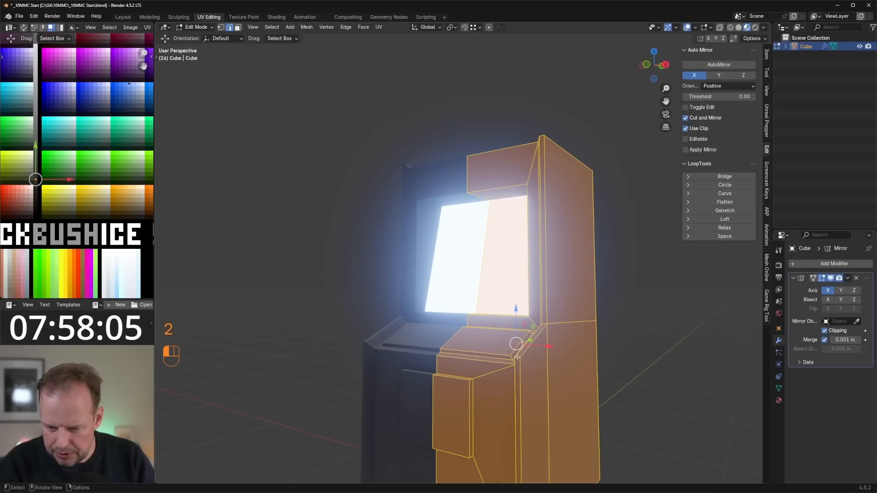
pyautogui.click(517, 358)
pyautogui.hotkey('ctrl', 'b')
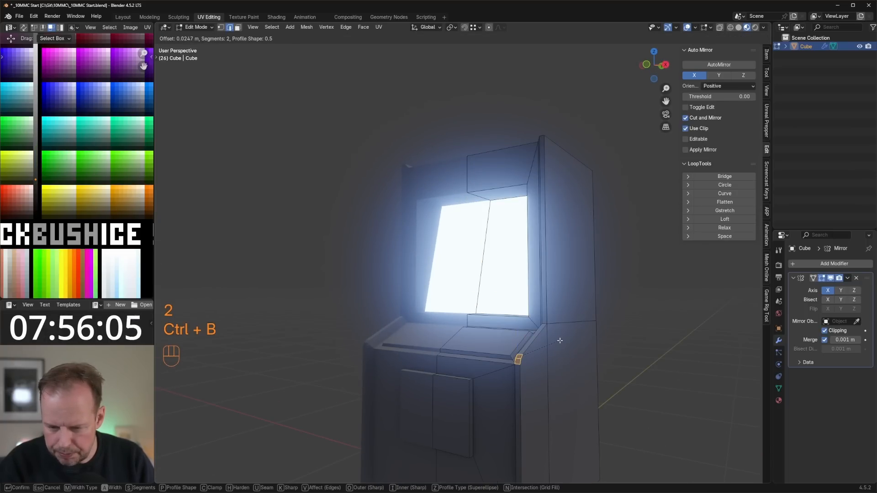
pyautogui.click(563, 338)
# - Raise the side panel's top face slightly along Z
pyautogui.keyDown('shift'); pyautogui.moveTo(574, 259); pyautogui.dragTo(570, 347, button='middle'); pyautogui.keyUp('shift')
pyautogui.moveTo(566, 297); pyautogui.dragTo(559, 333, button='middle')
pyautogui.press('3')
pyautogui.click(533, 308)
pyautogui.moveTo(547, 273); pyautogui.dragTo(547, 264)
# - Bevel the side panel's upper front corner edge about 0.052 m with 2 segments
pyautogui.press('2')
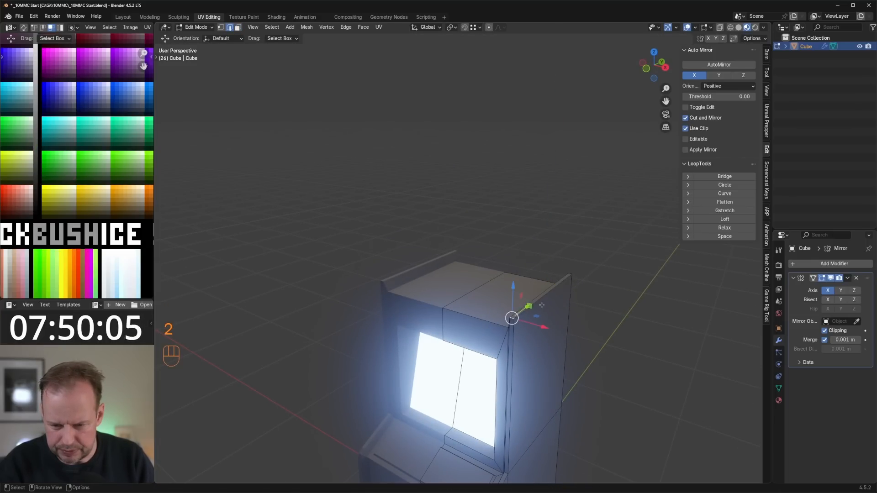
pyautogui.moveTo(513, 314); pyautogui.dragTo(491, 256, button='middle')
pyautogui.hotkey('ctrl', 'b')
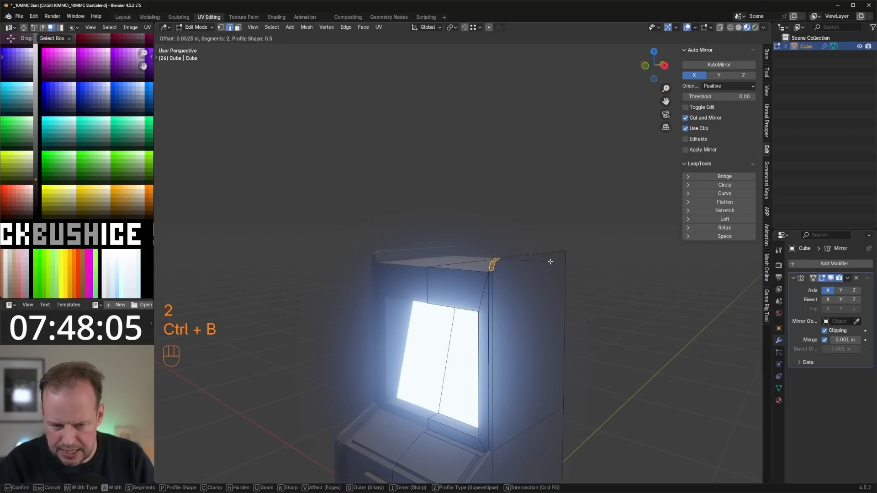
pyautogui.click(553, 261)
pyautogui.moveTo(553, 260); pyautogui.dragTo(533, 243, button='middle')
# - Recolour the small front panel, including its side faces, light grey by moving its UVs to the palette's METAL greyscale strip
pyautogui.press('3')
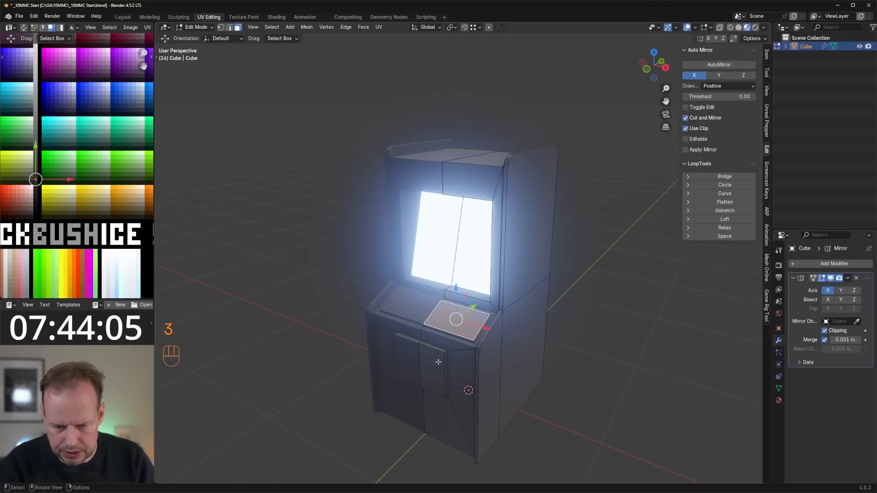
pyautogui.click(440, 363)
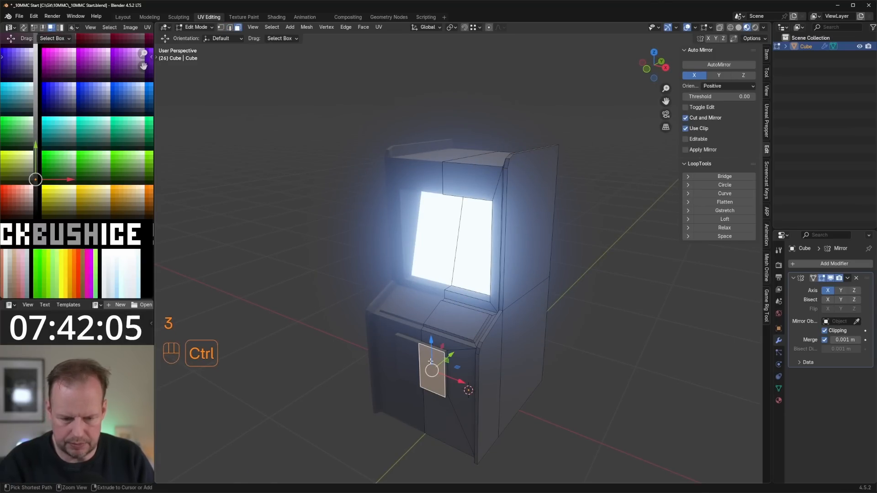
pyautogui.press('ctrl+KP_Add')
pyautogui.scroll(-3, 61, 201)
pyautogui.keyDown('shift'); pyautogui.moveTo(61, 201); pyautogui.dragTo(109, 137, button='middle'); pyautogui.keyUp('shift')
pyautogui.press('g')
pyautogui.click(113, 277)
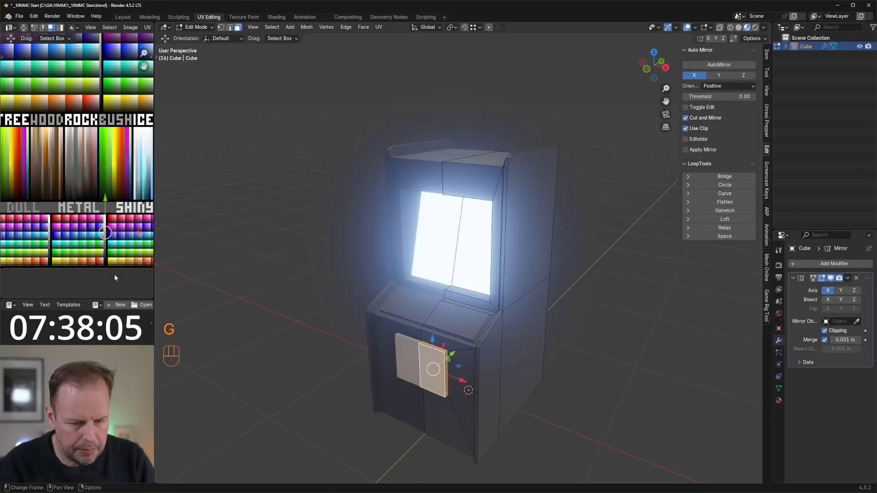
pyautogui.scroll(2, 114, 277)
pyautogui.keyDown('shift'); pyautogui.moveTo(114, 278); pyautogui.dragTo(110, 208, button='middle'); pyautogui.keyUp('shift')
pyautogui.press('g')
pyautogui.click(109, 219)
pyautogui.moveTo(473, 275); pyautogui.dragTo(442, 343, button='middle')
# - Narrow the small front panel by moving its outer side inward along X
pyautogui.press('Tab')
pyautogui.press('Tab')
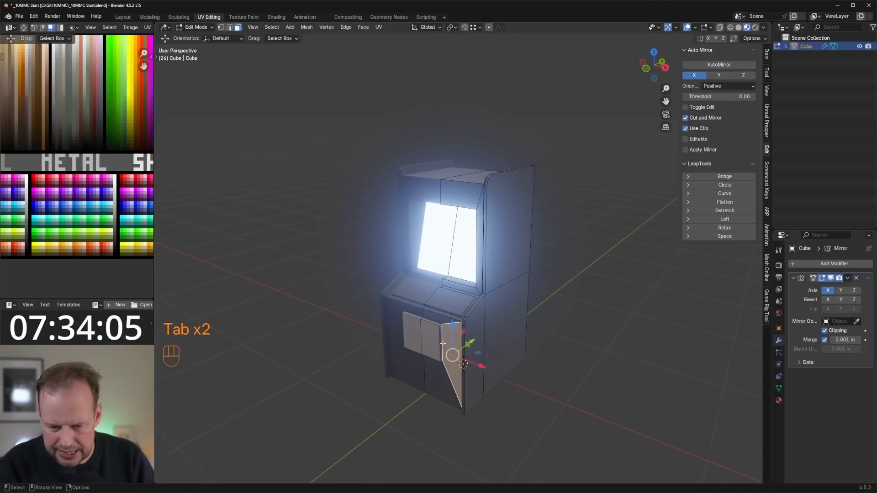
pyautogui.click(437, 340)
pyautogui.moveTo(462, 354); pyautogui.dragTo(453, 351)
pyautogui.scroll(1, 453, 351)
pyautogui.moveTo(453, 350); pyautogui.dragTo(460, 343, button='middle')
pyautogui.scroll(2, 461, 344)
# - Inset the small front panel's face about 0.044 m and shrink the inset face along Z
pyautogui.click(431, 374)
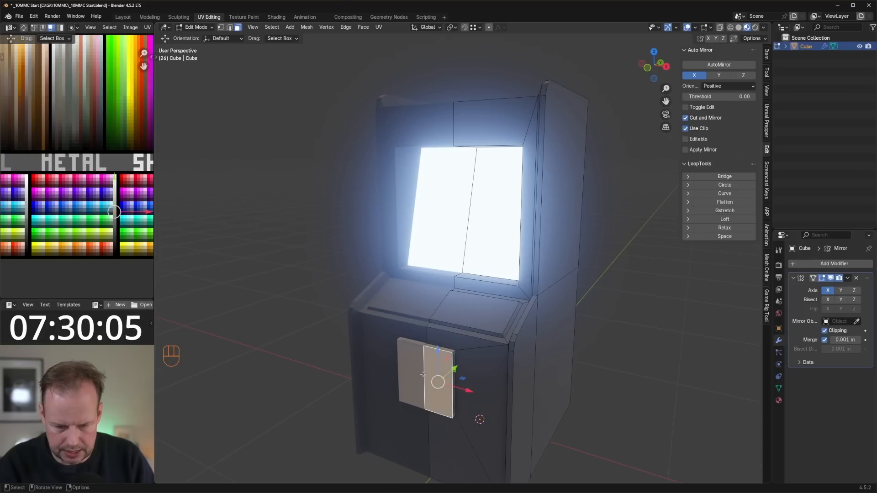
pyautogui.press('i')
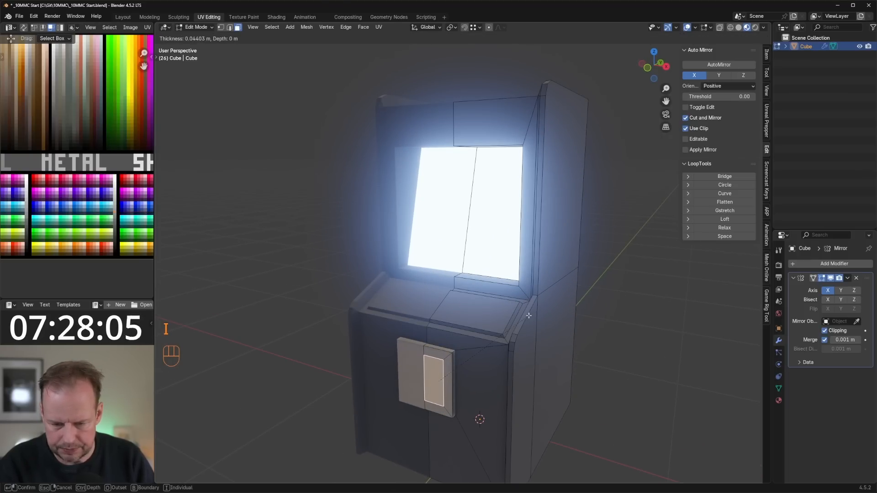
pyautogui.click(528, 315)
pyautogui.press('s')
pyautogui.press('z')
pyautogui.click(450, 350)
# - Raise the inset face about 0.079 m along Z and extrude it outward about 0.017 m
pyautogui.moveTo(433, 348); pyautogui.dragTo(433, 331)
pyautogui.press('e')
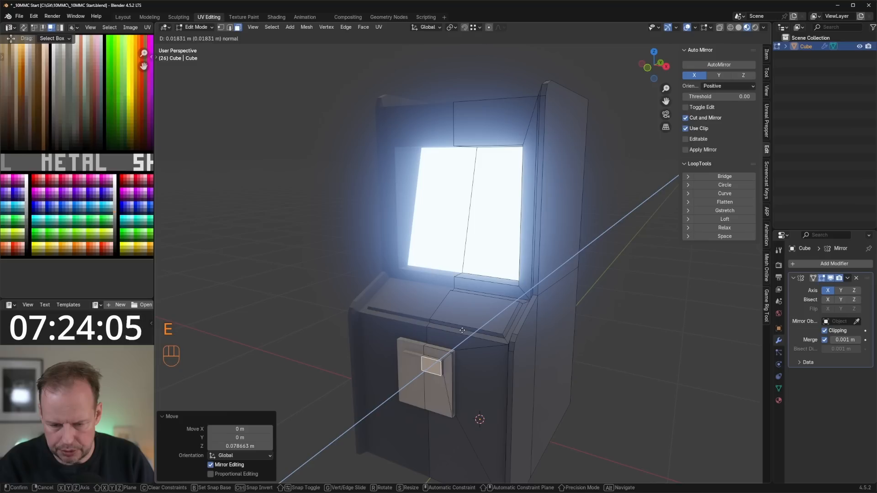
pyautogui.click(460, 332)
pyautogui.hotkey('ctrl', 'r')
pyautogui.scroll(1, 430, 365)
pyautogui.rightClick(431, 366)
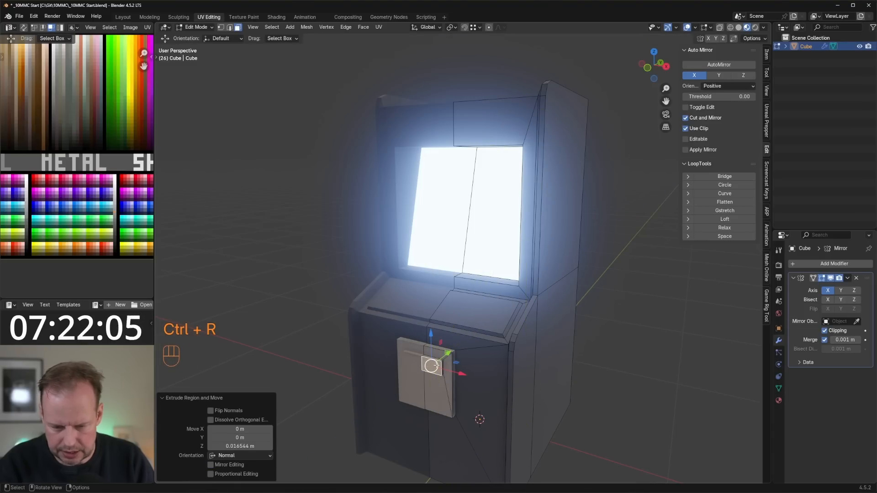
# - Subdivide the upper and lower edges of the extruded block's front face so that it splits into four vertical strips
pyautogui.press('2')
pyautogui.click(431, 359)
pyautogui.keyDown('shift'); pyautogui.click(431, 371); pyautogui.keyUp('shift')
pyautogui.rightClick(423, 370)
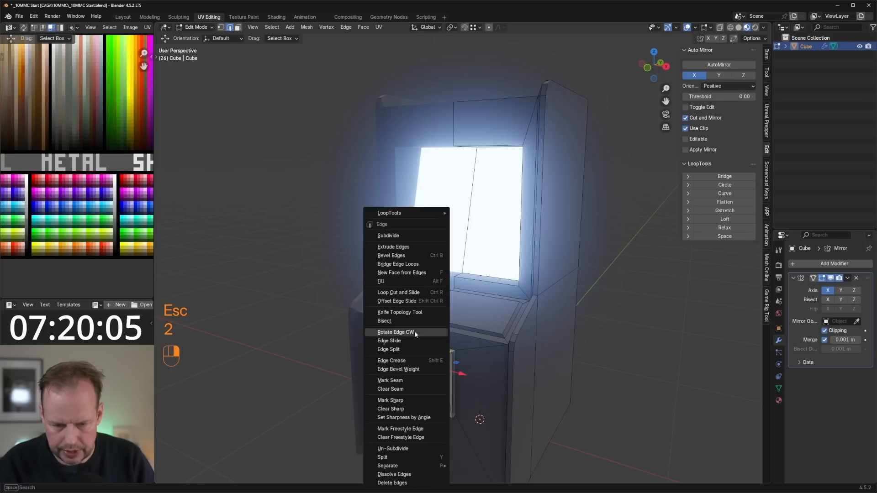
pyautogui.click(410, 237)
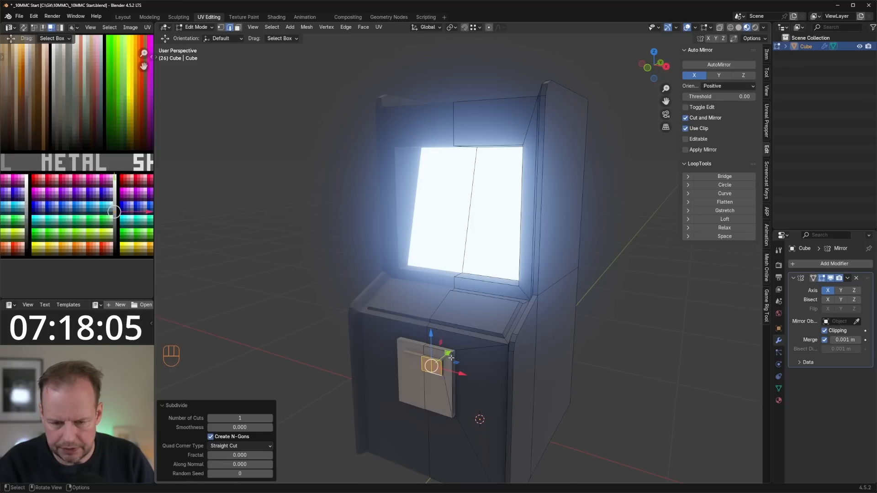
pyautogui.scroll(2, 284, 407)
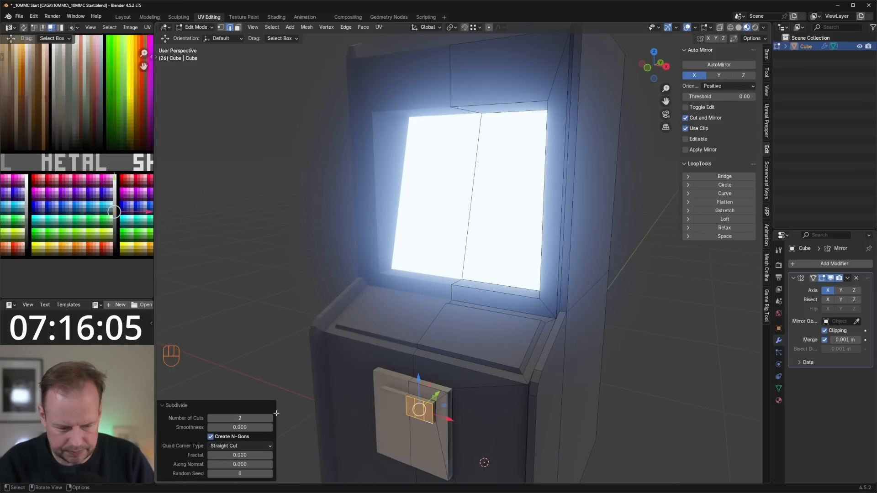
pyautogui.click(269, 419)
# - Inset the four strip faces individually by about 0.006 m and scale them to 0.726 along Z
pyautogui.moveTo(445, 373); pyautogui.dragTo(466, 363, button='middle')
pyautogui.press('3')
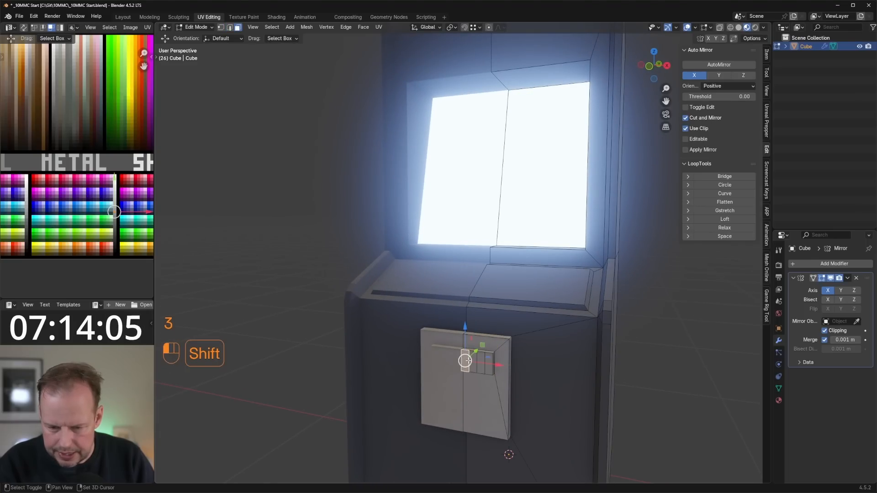
pyautogui.keyDown('shift'); pyautogui.click(469, 361); pyautogui.keyUp('shift')
pyautogui.press('i')
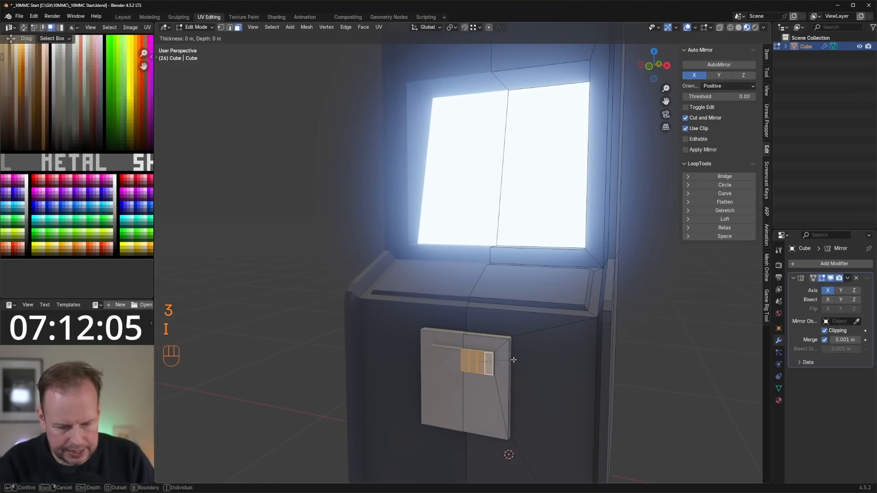
pyautogui.click(509, 360)
pyautogui.press('s')
pyautogui.press('z')
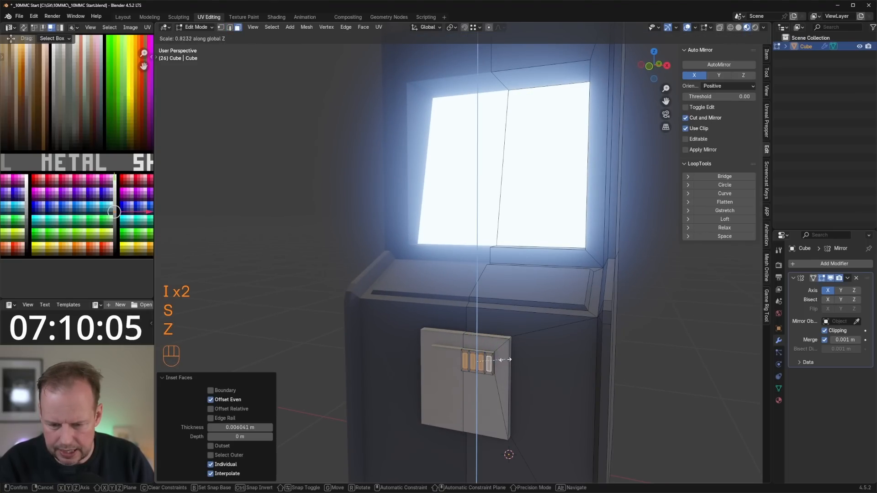
pyautogui.click(502, 360)
# - Extrude the four small inset faces outward about 0.009 m and scale their ends to about 0.8 along Z
pyautogui.moveTo(513, 357); pyautogui.dragTo(505, 358, button='middle')
pyautogui.press('e')
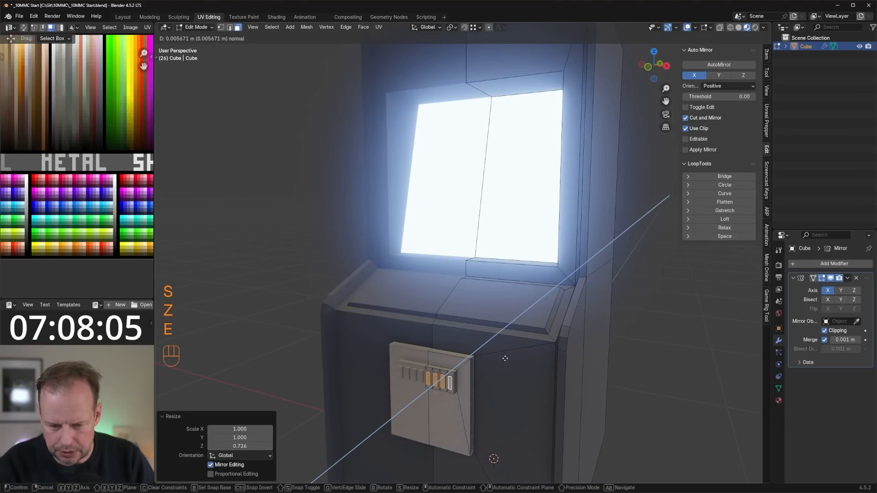
pyautogui.click(504, 359)
pyautogui.press('s')
pyautogui.press('z')
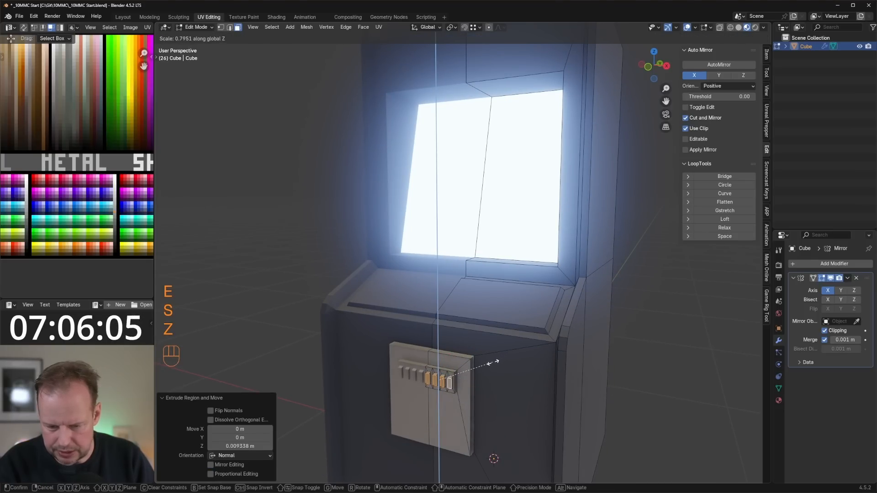
pyautogui.click(494, 362)
pyautogui.scroll(-5, 500, 319)
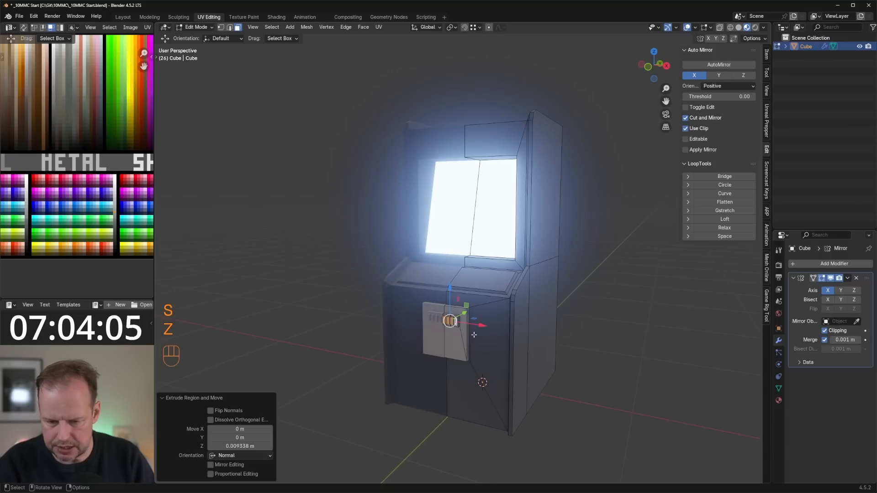
# - Apply the Mirror modifier to the cabinet so that both halves become editable geometry
pyautogui.press('Tab')
pyautogui.press('Tab')
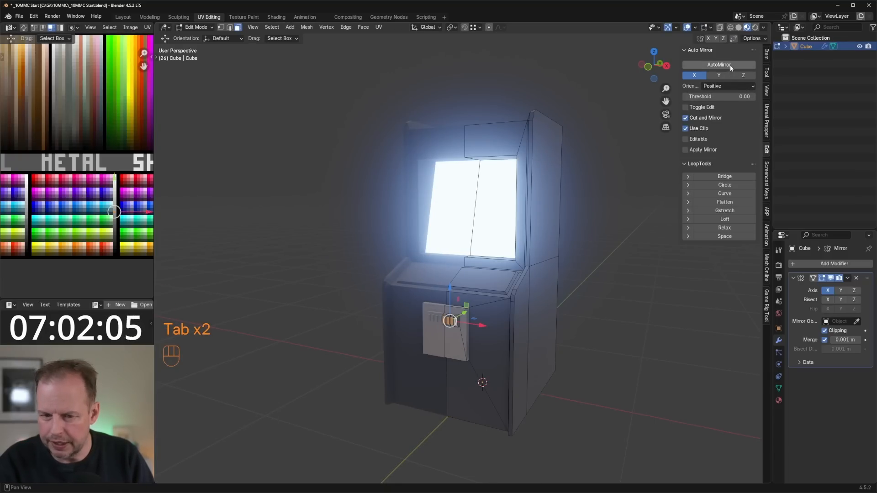
pyautogui.press('Tab')
pyautogui.moveTo(524, 267); pyautogui.dragTo(503, 286, button='middle')
pyautogui.press('Tab')
pyautogui.moveTo(484, 176); pyautogui.dragTo(516, 340, button='middle')
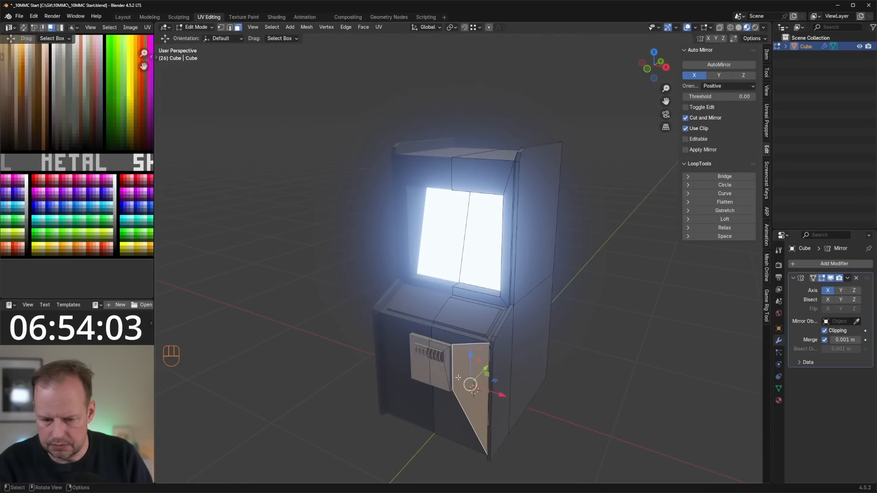
pyautogui.press('Tab')
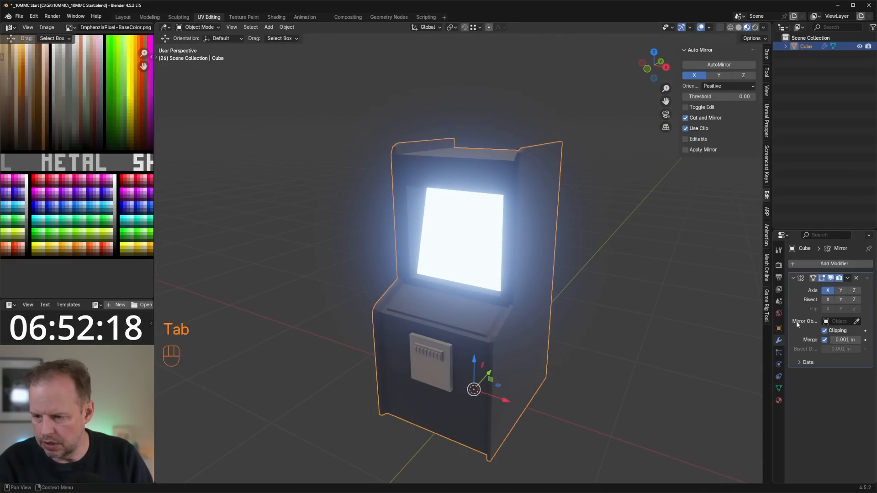
pyautogui.hotkey('ctrl', 'a')
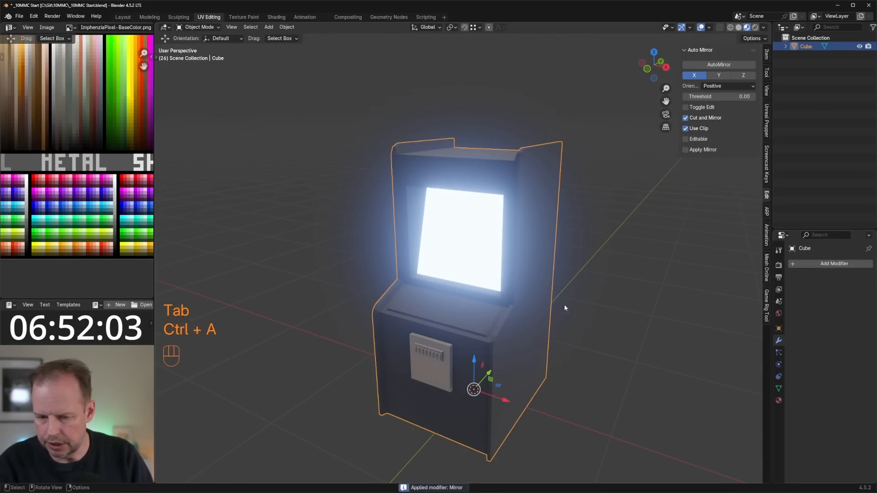
# - Select the whole rightmost raised block on the metal panel and move its UVs to a green swatch in the GLOW palette
pyautogui.press('Tab')
pyautogui.scroll(5, 499, 360)
pyautogui.press('Tab')
pyautogui.press('Tab')
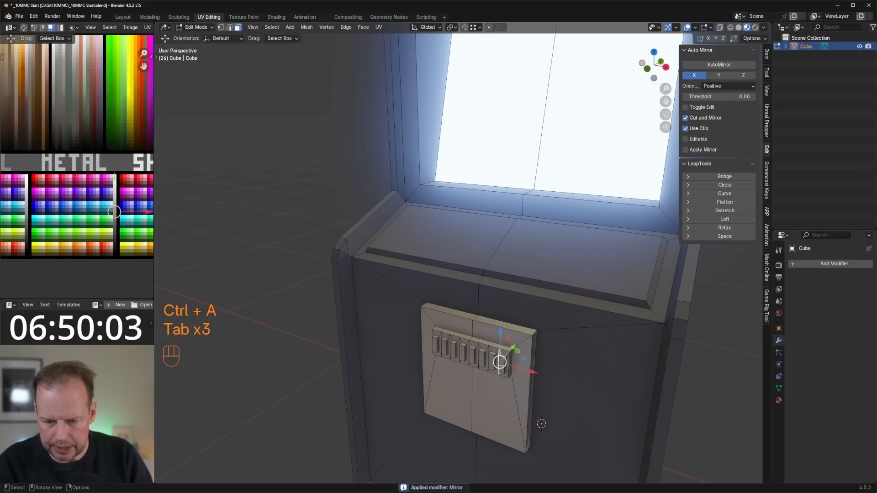
pyautogui.press('ctrl+KP_Add')
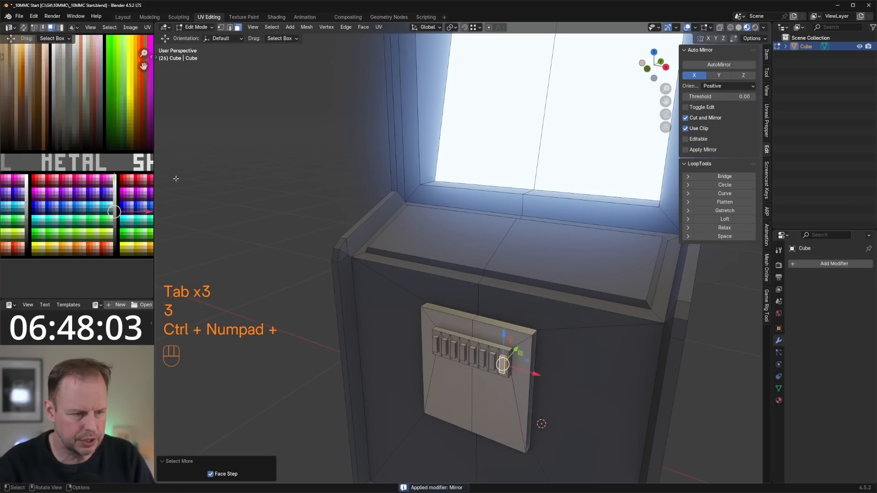
pyautogui.scroll(-1, 92, 196)
pyautogui.scroll(4, 93, 196)
pyautogui.press('g')
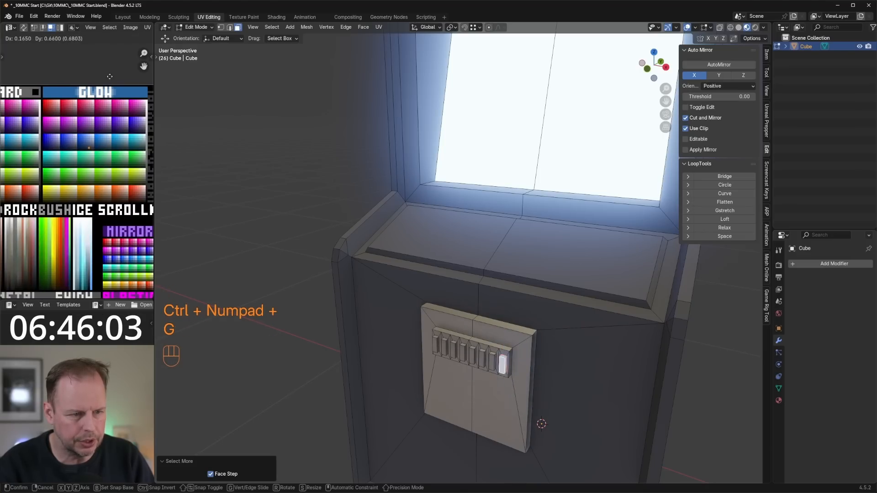
pyautogui.click(116, 81)
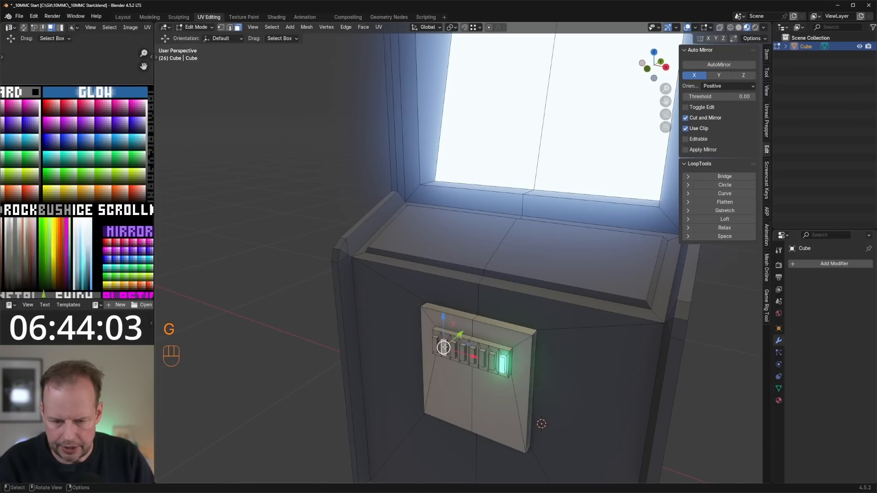
# - Select the whole raised block at the strip's opposite end and move its UVs to a red GLOW swatch
pyautogui.press('ctrl+KP_Add')
pyautogui.press('g')
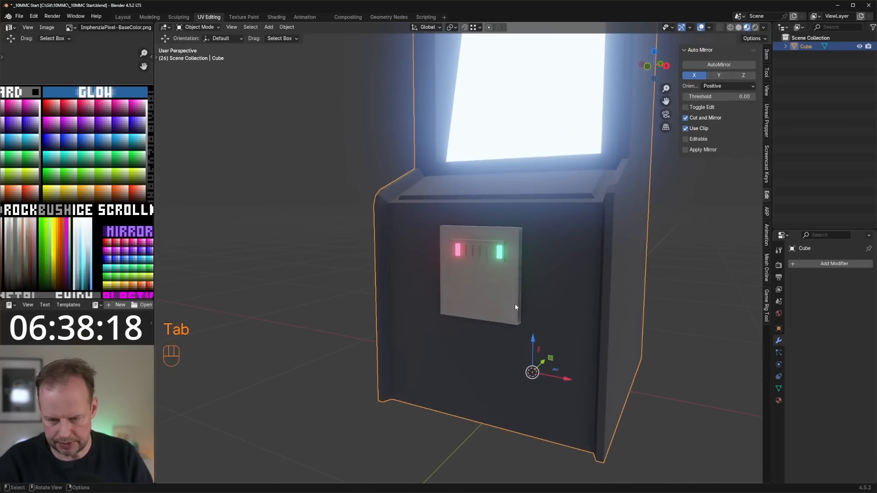
pyautogui.scroll(2, 515, 307)
pyautogui.press('Tab')
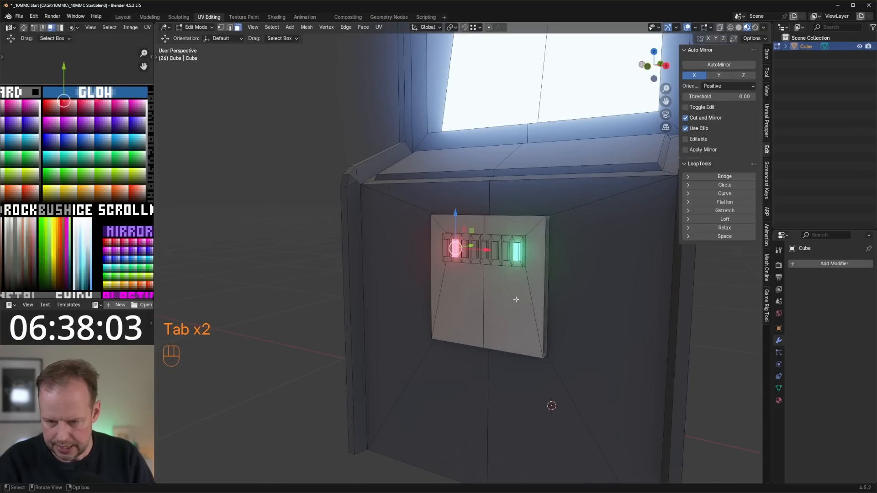
# - Raise the metal panel's underside faces along Z to just below the block strip and extrude them back downward
pyautogui.click(515, 308)
pyautogui.moveTo(543, 309); pyautogui.dragTo(535, 315, button='middle')
pyautogui.moveTo(494, 350); pyautogui.dragTo(546, 201, button='middle')
pyautogui.press('3')
pyautogui.keyDown('shift'); pyautogui.moveTo(546, 201); pyautogui.dragTo(496, 261, button='middle'); pyautogui.keyUp('shift')
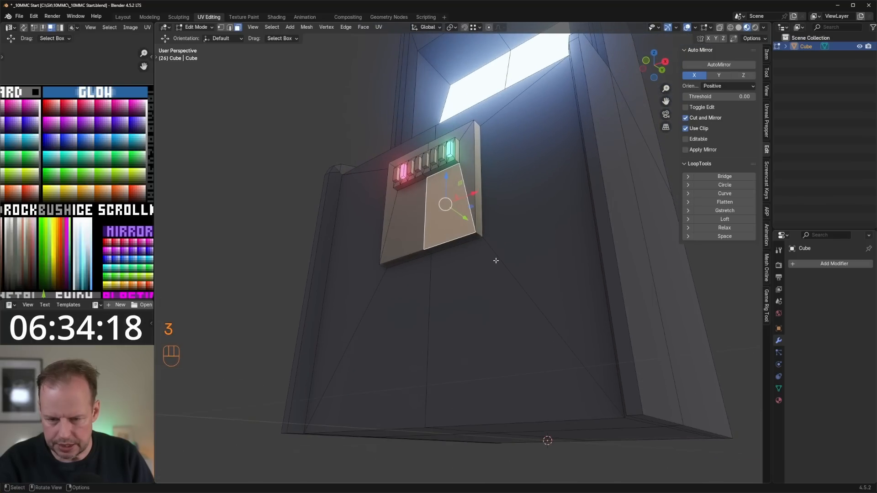
pyautogui.keyDown('shift'); pyautogui.click(468, 240); pyautogui.keyUp('shift')
pyautogui.press('g')
pyautogui.press('z')
pyautogui.moveTo(437, 156); pyautogui.dragTo(436, 158)
pyautogui.press('e')
pyautogui.click(475, 230)
# - Inset the panel's lower-right front face twice, the second time by 0.0178 m, and extrude the centre face inward about 0.017 m
pyautogui.moveTo(475, 231); pyautogui.dragTo(506, 416, button='middle')
pyautogui.click(506, 417)
pyautogui.press('i')
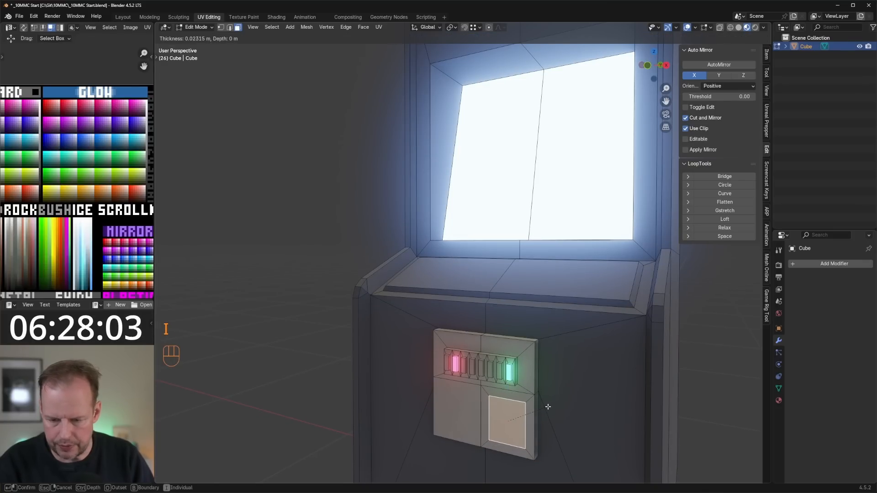
pyautogui.click(570, 400)
pyautogui.click(563, 403)
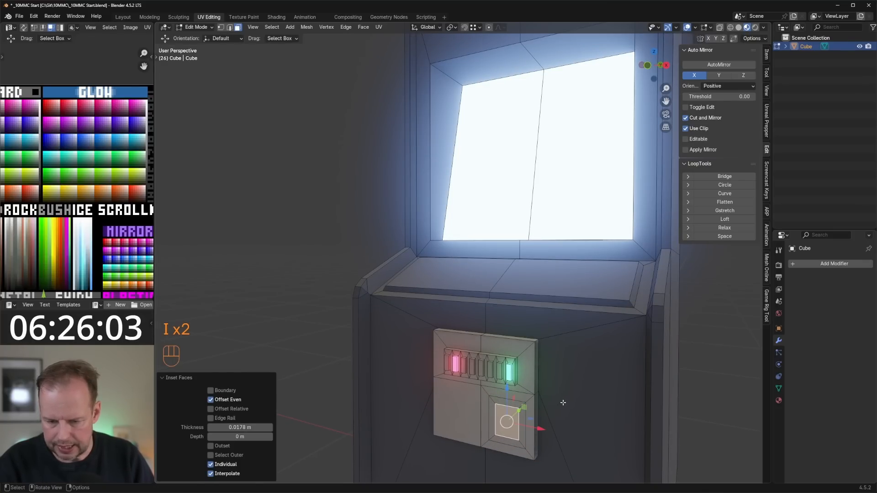
pyautogui.press('e')
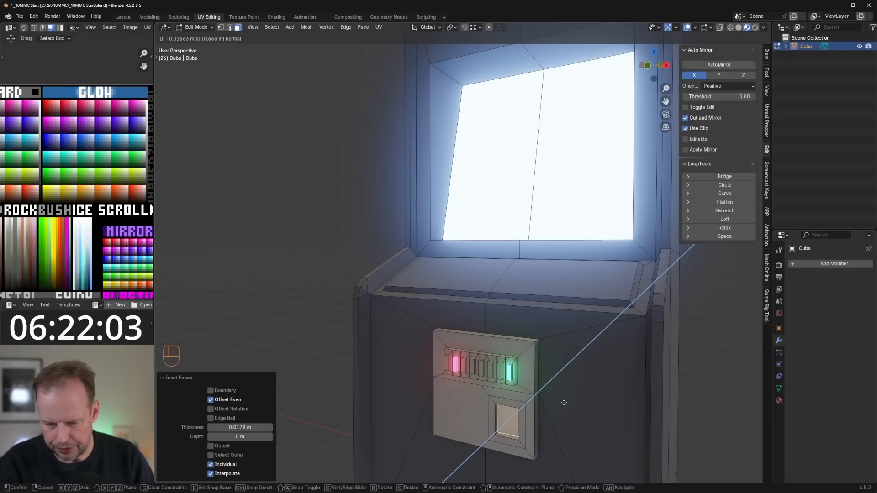
pyautogui.click(565, 401)
pyautogui.moveTo(564, 401); pyautogui.dragTo(555, 401, button='middle')
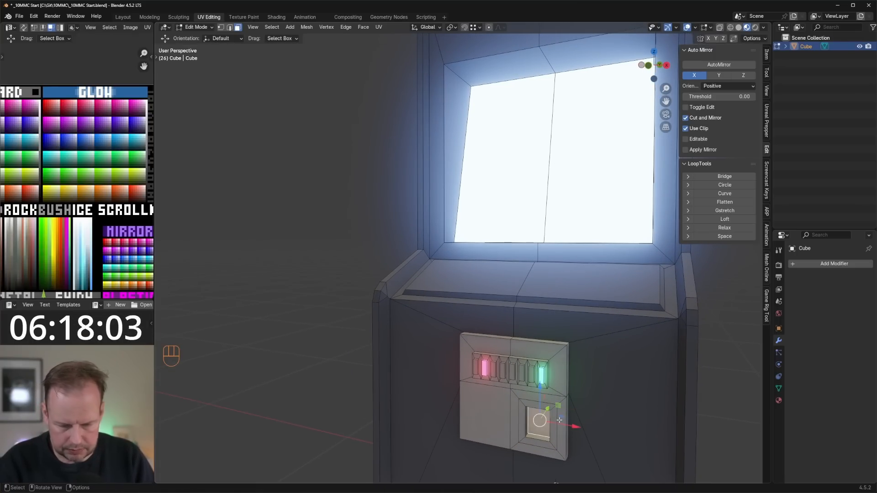
# - Inset the recess's back face by about 0.008 m and scale it to about 0.43 along X and 0.767 along Z
pyautogui.press('i')
pyautogui.click(560, 418)
pyautogui.press('s')
pyautogui.press('x')
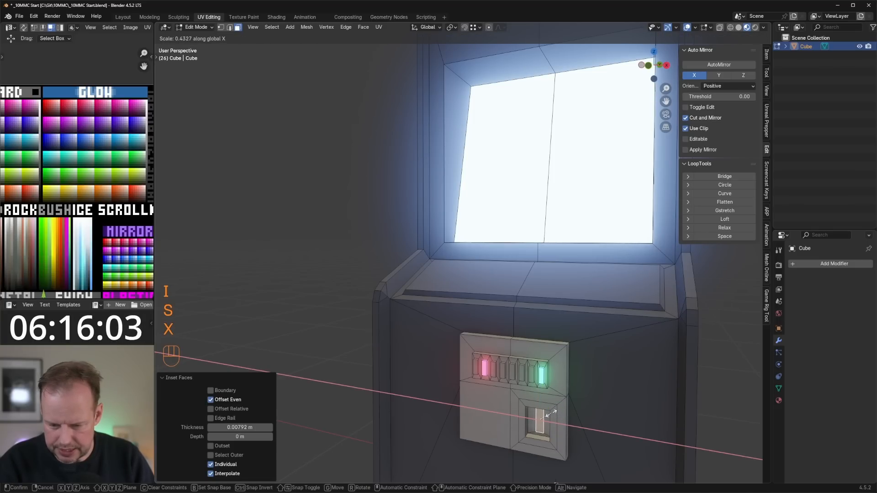
pyautogui.click(548, 414)
pyautogui.press('s')
pyautogui.press('z')
pyautogui.click(558, 413)
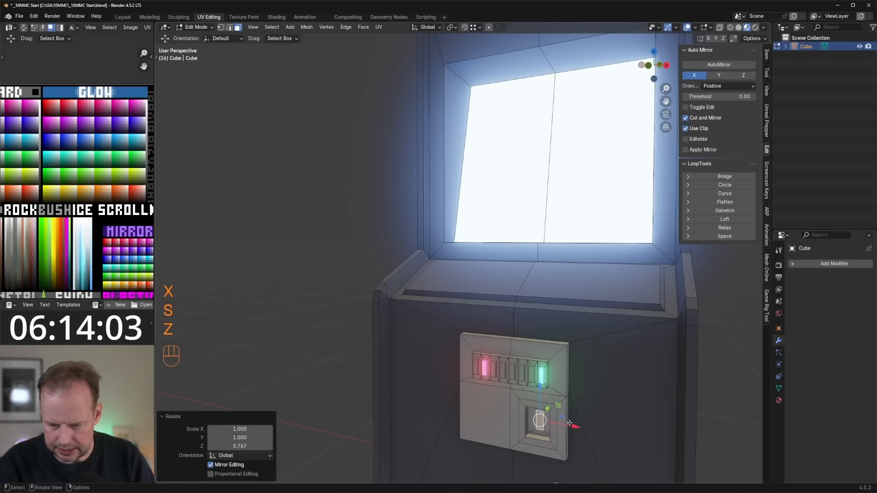
# - Extrude the narrow face outward about 0.021 m, inset its end by about 0.005 m and push that inward about 0.009 m
pyautogui.press('e')
pyautogui.click(577, 424)
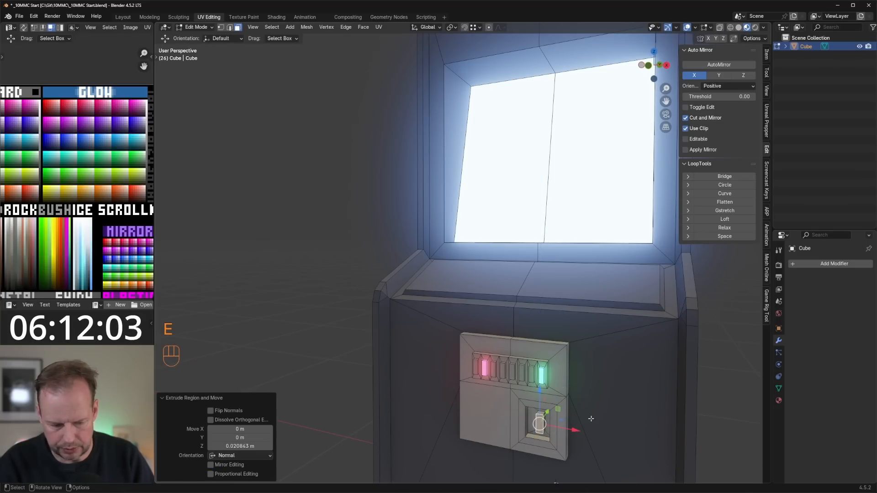
pyautogui.press('i')
pyautogui.click(600, 415)
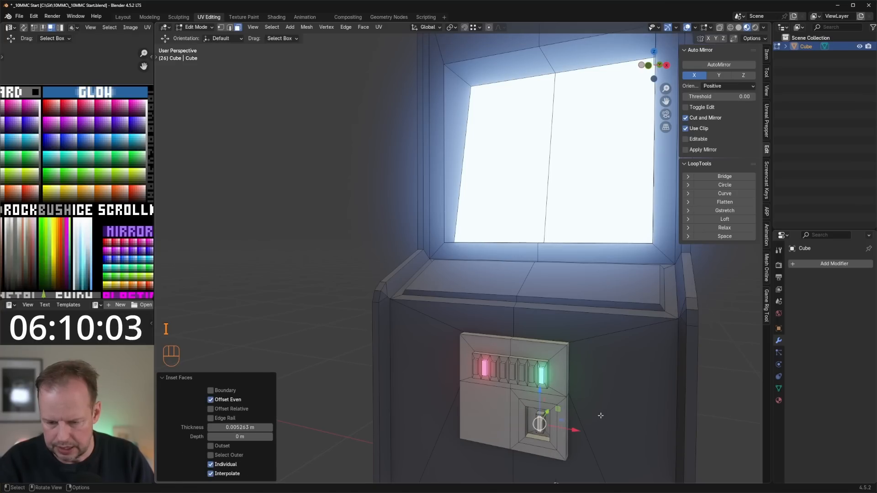
pyautogui.press('e')
pyautogui.click(601, 413)
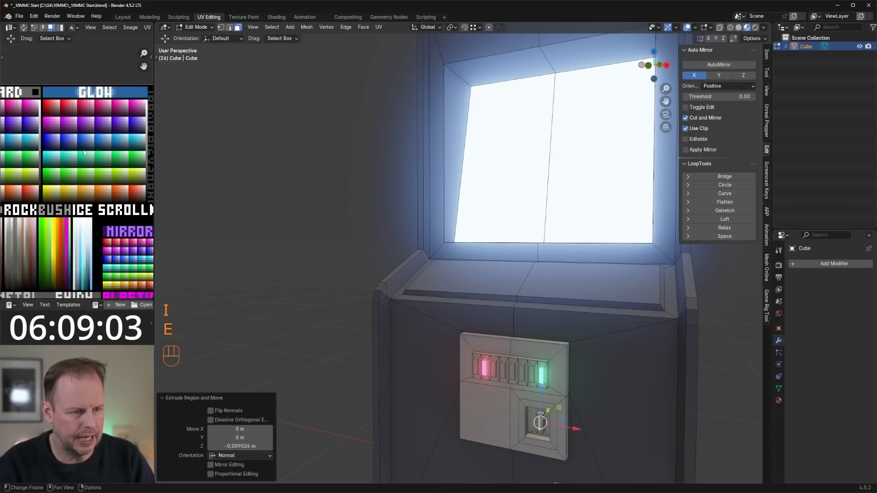
# - Colour the coin slot's recessed face black by moving its UVs to the dark gap between the STANDARD and GLOW swatches
pyautogui.press('a')
pyautogui.press('g')
pyautogui.click(84, 160)
pyautogui.scroll(-3, 84, 162)
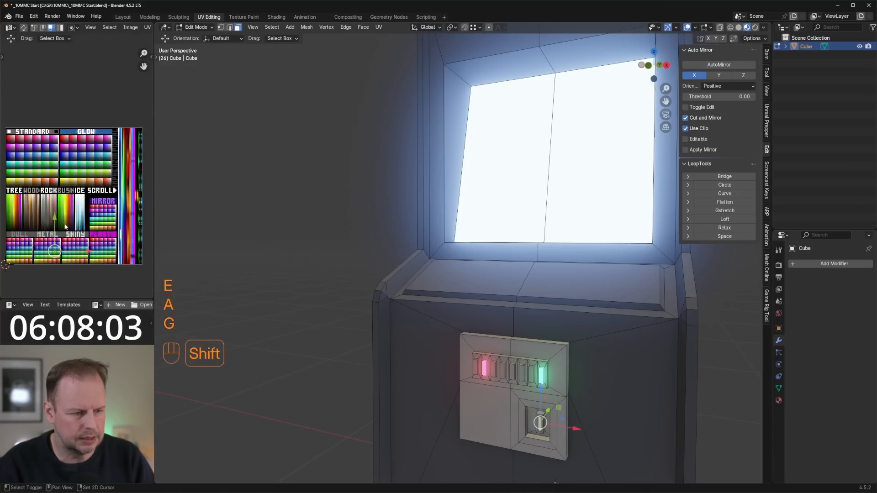
pyautogui.scroll(3, 51, 251)
pyautogui.press('g')
pyautogui.click(96, 88)
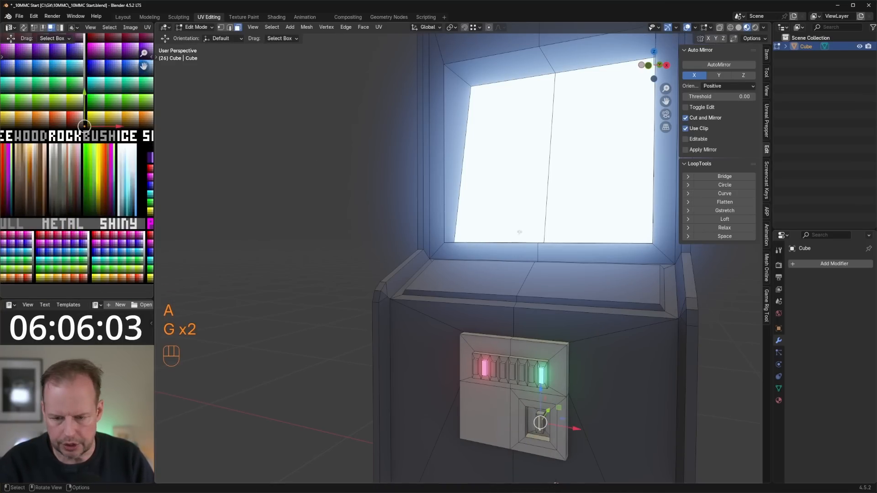
# - Duplicate the bottom face of the coin recess, lower the copy slightly, and scale it to 1.551 overall and 1.505 along Y
pyautogui.press('Tab')
pyautogui.scroll(-4, 479, 256)
pyautogui.moveTo(540, 261); pyautogui.dragTo(533, 263, button='middle')
pyautogui.scroll(1, 534, 264)
pyautogui.press('Tab')
pyautogui.scroll(2, 533, 264)
pyautogui.press('3')
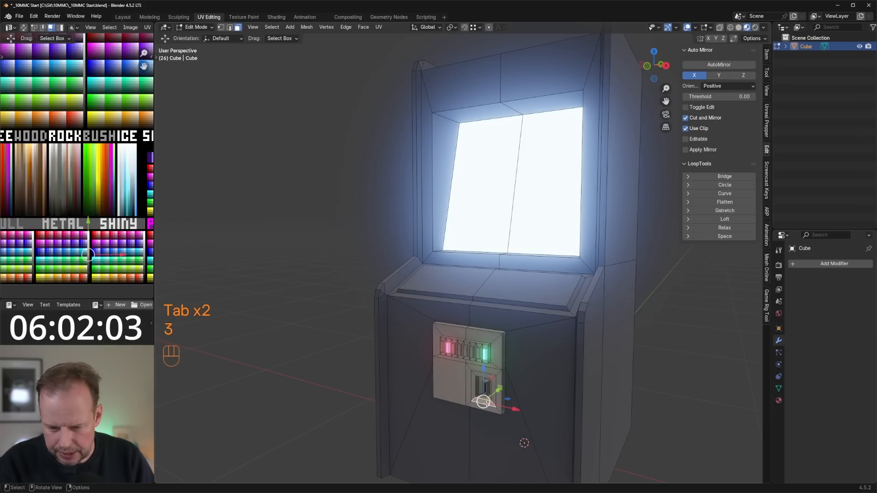
pyautogui.hotkey('shift', 'd')
pyautogui.moveTo(486, 378); pyautogui.dragTo(487, 381)
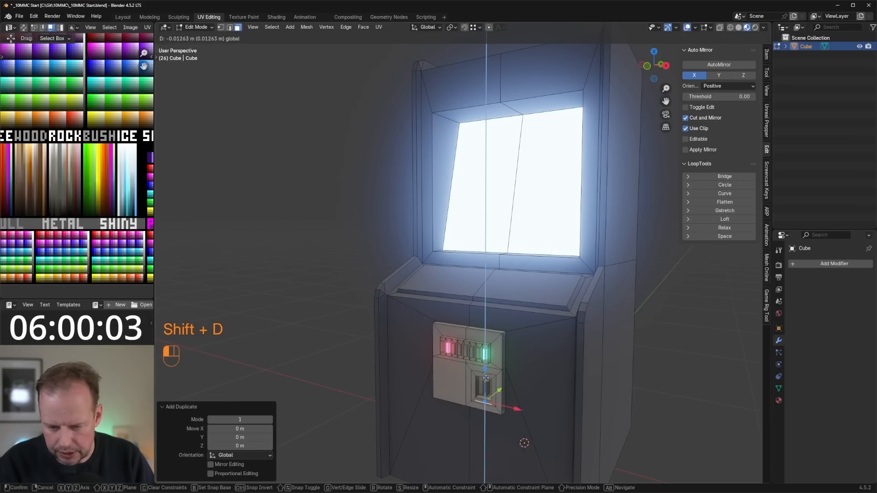
pyautogui.press('s')
pyautogui.click(549, 381)
pyautogui.scroll(2, 536, 388)
pyautogui.press('s')
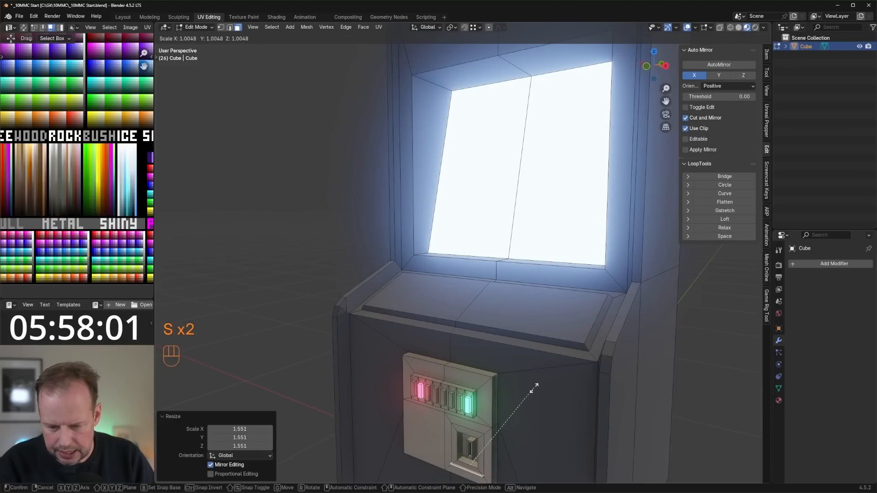
pyautogui.press('y')
pyautogui.click(575, 354)
# - Nudge the enlarged ledge face in the XZ plane and extrude it about 0.013 m along its normal
pyautogui.press('e')
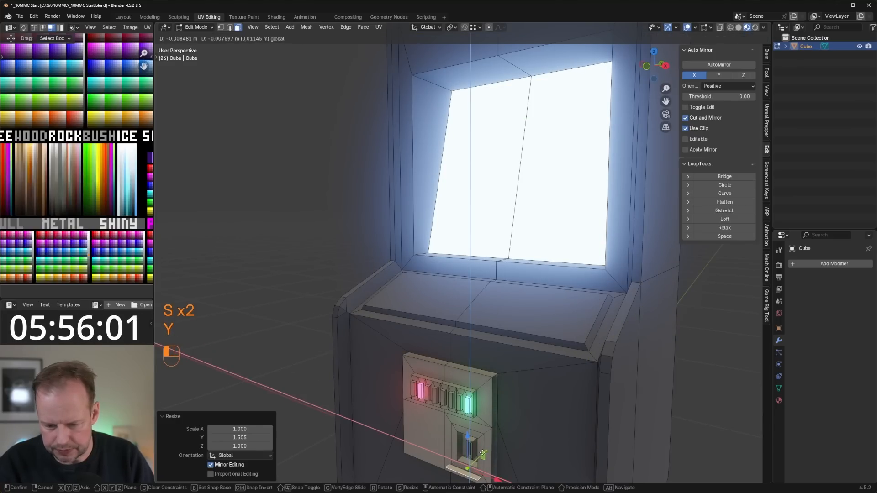
pyautogui.hotkey('ctrl', 'z')
pyautogui.press('e')
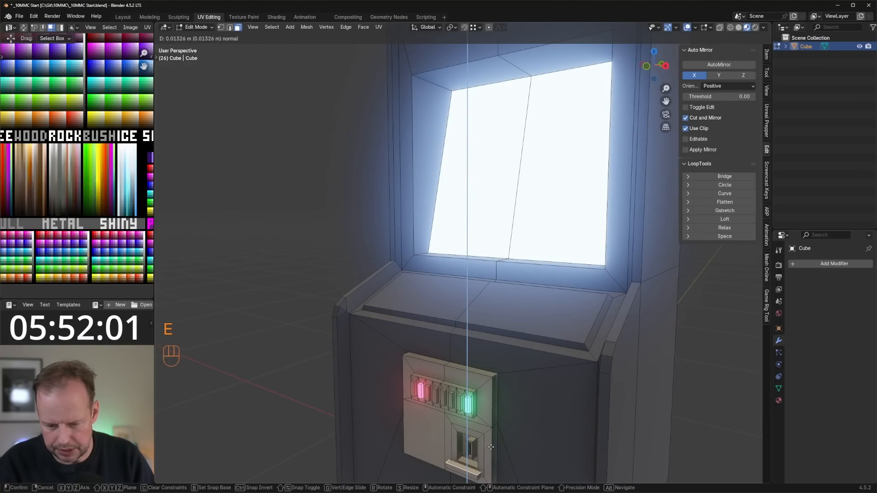
pyautogui.click(491, 447)
pyautogui.scroll(-2, 494, 445)
pyautogui.press('Tab')
# - Duplicate the right half of the control deck's top face in place and scale the copy to 0.413
pyautogui.scroll(-3, 493, 445)
pyautogui.moveTo(496, 358); pyautogui.dragTo(502, 386, button='middle')
pyautogui.scroll(-1, 501, 386)
pyautogui.scroll(2, 500, 375)
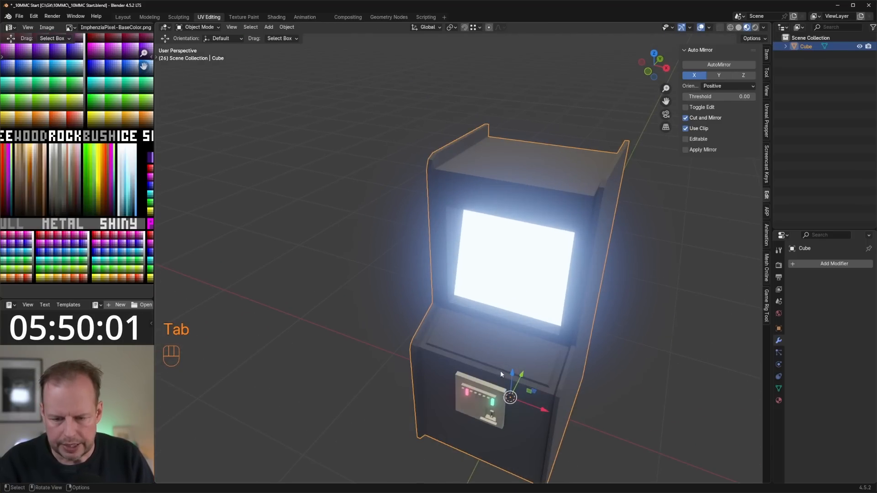
pyautogui.press('Tab')
pyautogui.click(503, 356)
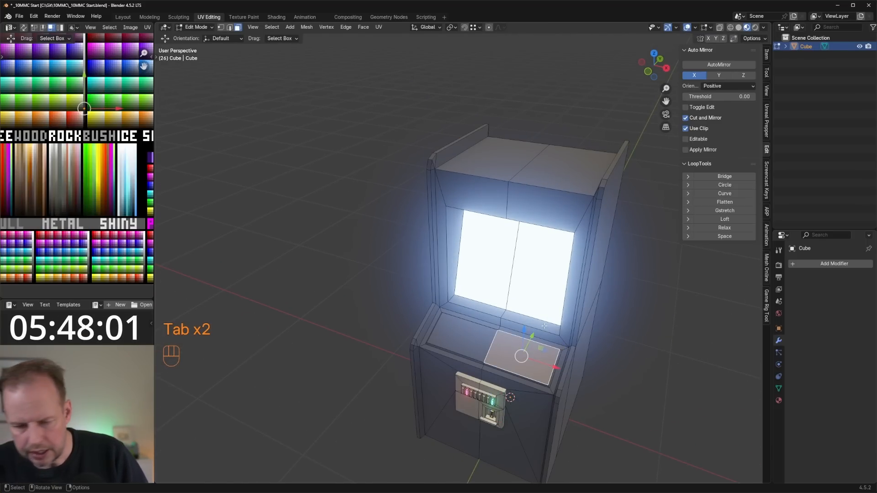
pyautogui.scroll(-3, 531, 338)
pyautogui.scroll(4, 531, 339)
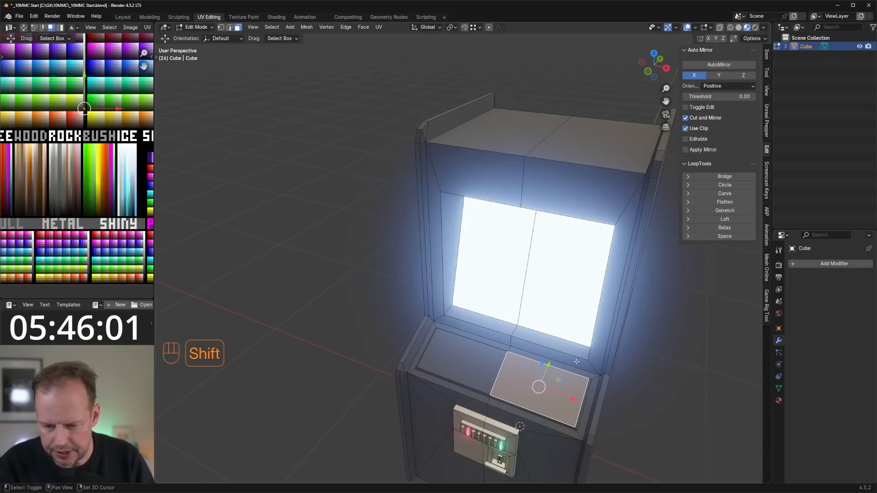
pyautogui.keyDown('shift'); pyautogui.moveTo(552, 365); pyautogui.dragTo(502, 303, button='middle'); pyautogui.keyUp('shift')
pyautogui.hotkey('shift', 'd')
pyautogui.rightClick(590, 303)
pyautogui.press('s')
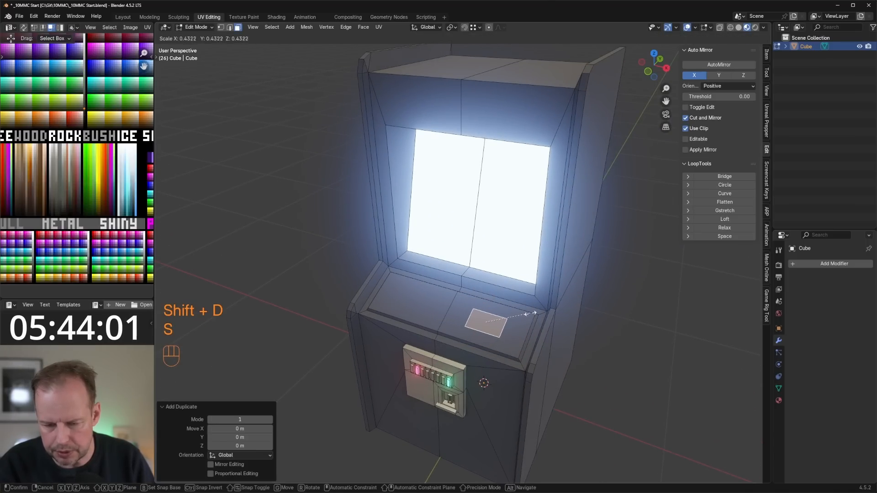
pyautogui.click(549, 311)
pyautogui.press('s')
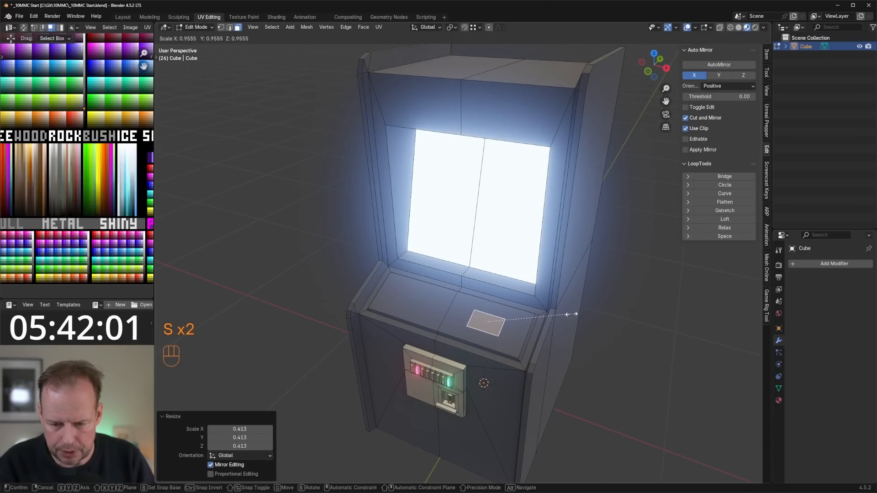
pyautogui.rightClick(563, 312)
# - Split the small duplicated deck face into two equal halves with a centred loop cut
pyautogui.hotkey('ctrl', 'r')
pyautogui.click(485, 316)
pyautogui.rightClick(485, 316)
# - Inset the two halves individually by about 0.015 m and subdivide the inner faces with one cut
pyautogui.press('3')
pyautogui.click(476, 320)
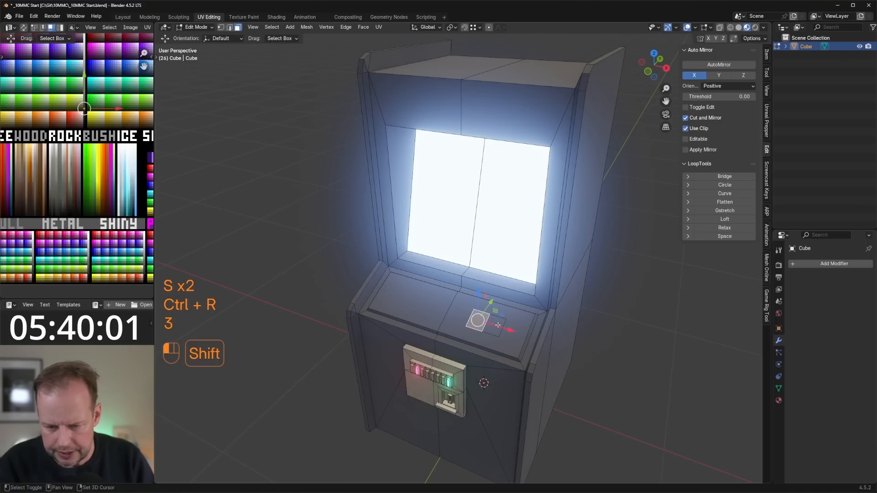
pyautogui.keyDown('shift'); pyautogui.click(494, 325); pyautogui.keyUp('shift')
pyautogui.press('i')
pyautogui.press('i')
pyautogui.press('i')
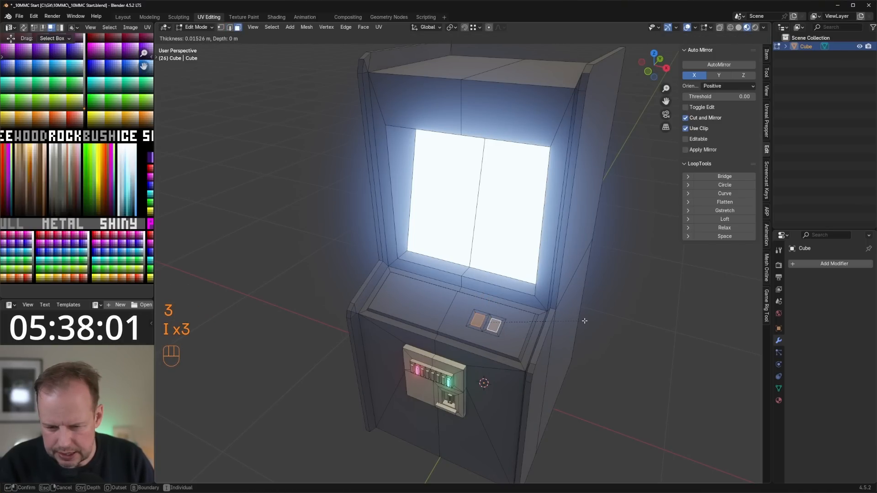
pyautogui.click(585, 321)
pyautogui.rightClick(495, 323)
pyautogui.click(475, 324)
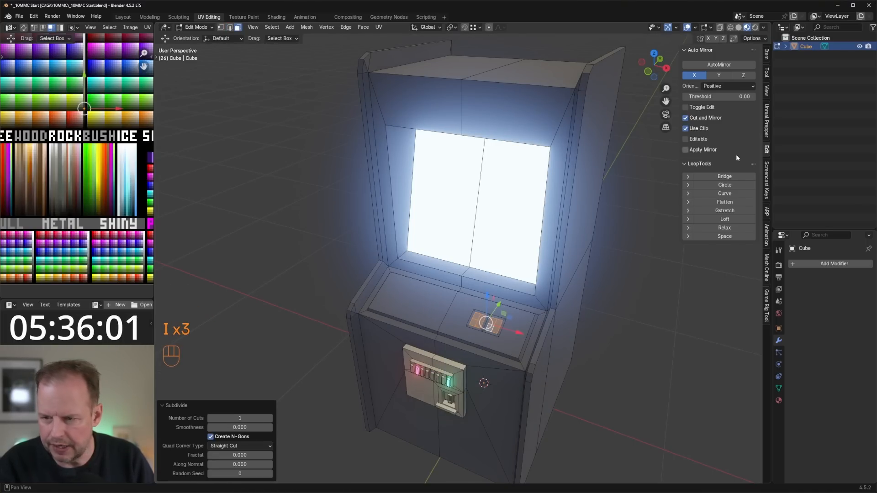
# - Turn the two inner faces into circles with LoopTools and scale each about its individual origin to about 0.77
pyautogui.click(733, 186)
pyautogui.scroll(2, 593, 340)
pyautogui.press('s')
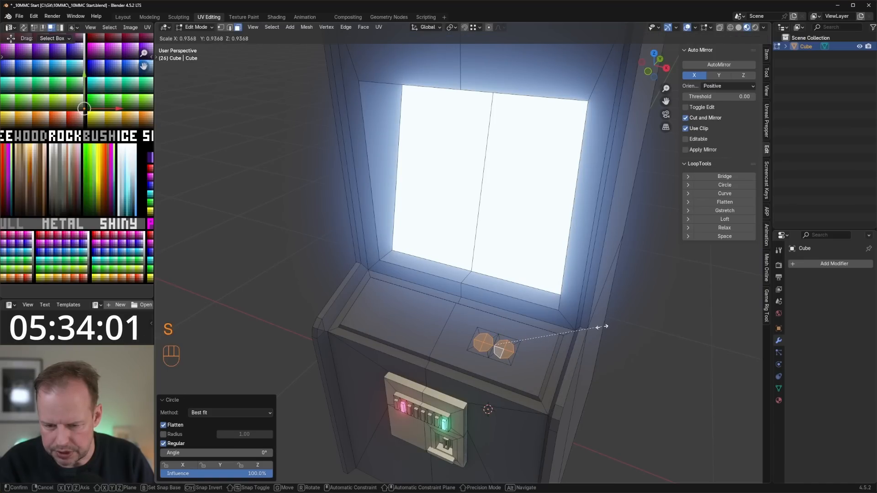
pyautogui.rightClick(604, 326)
pyautogui.press('.')
pyautogui.click(612, 332)
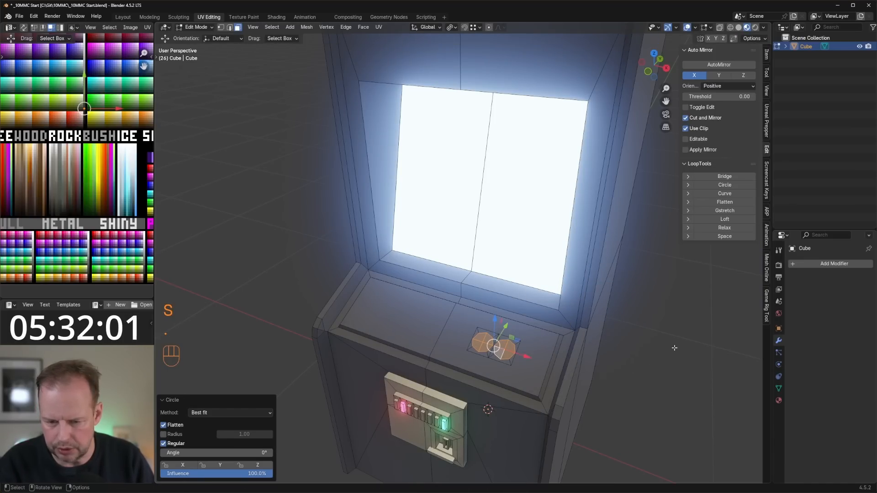
pyautogui.press('s')
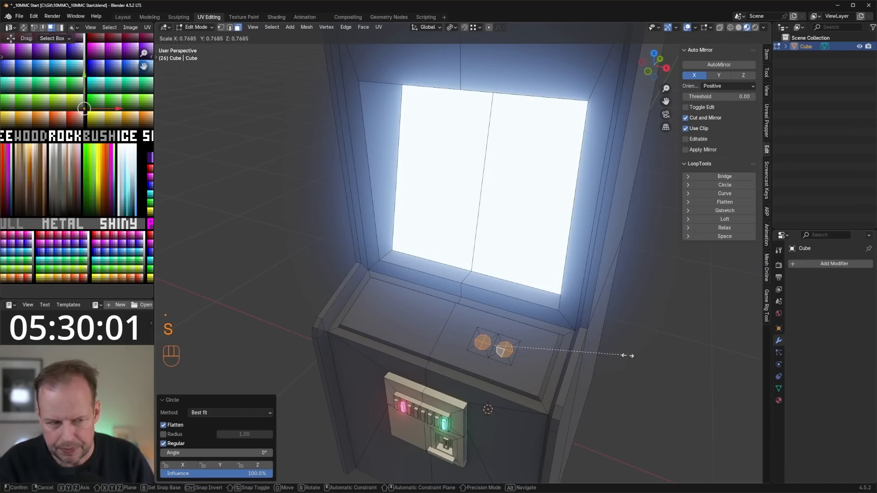
pyautogui.click(630, 355)
# - Extrude both circles about 0.02 m along their normals and simplify the button tops with a Limited Dissolve
pyautogui.press('e')
pyautogui.click(628, 350)
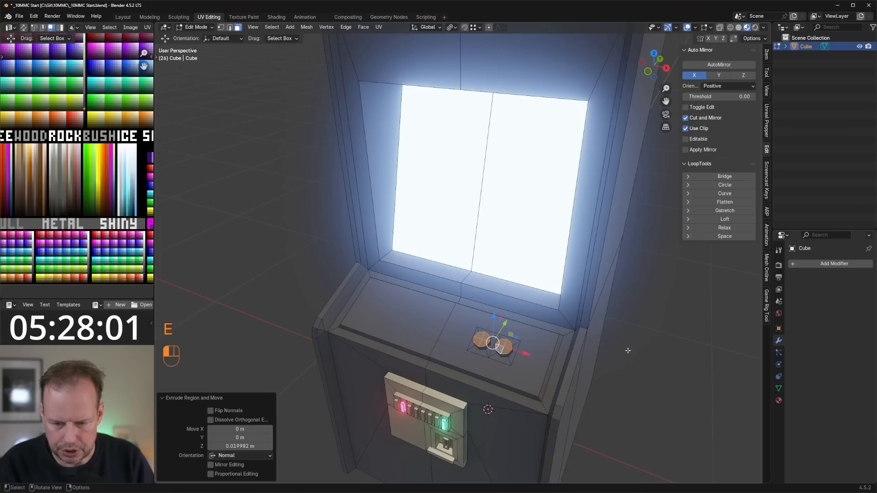
pyautogui.scroll(2, 534, 355)
pyautogui.press('x')
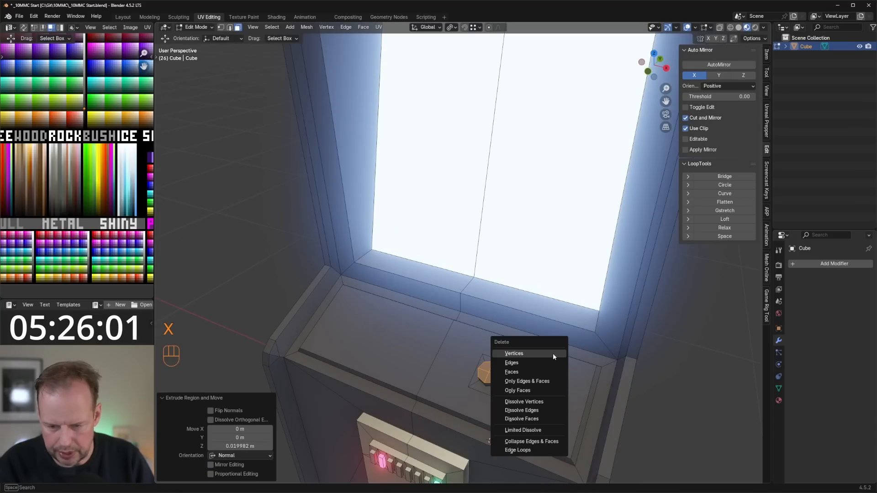
pyautogui.click(541, 432)
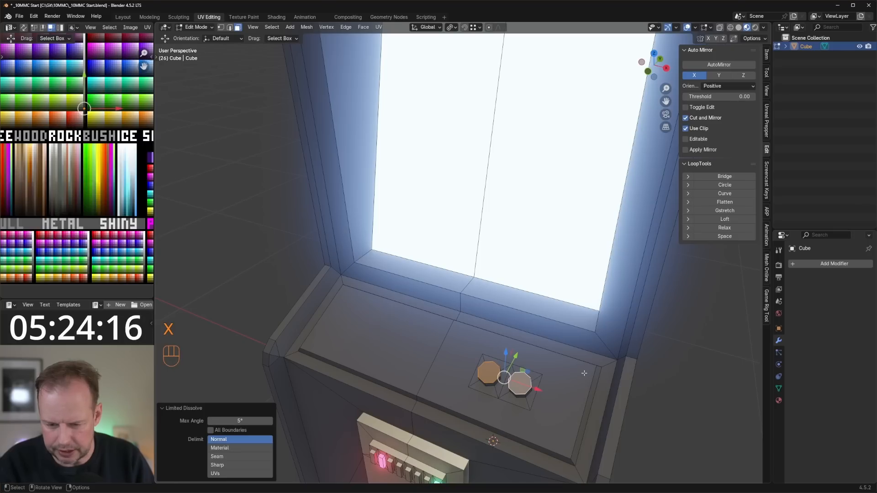
# - Bevel the rims of both button tops by about 0.003 m with one segment
pyautogui.hotkey('ctrl', 'b')
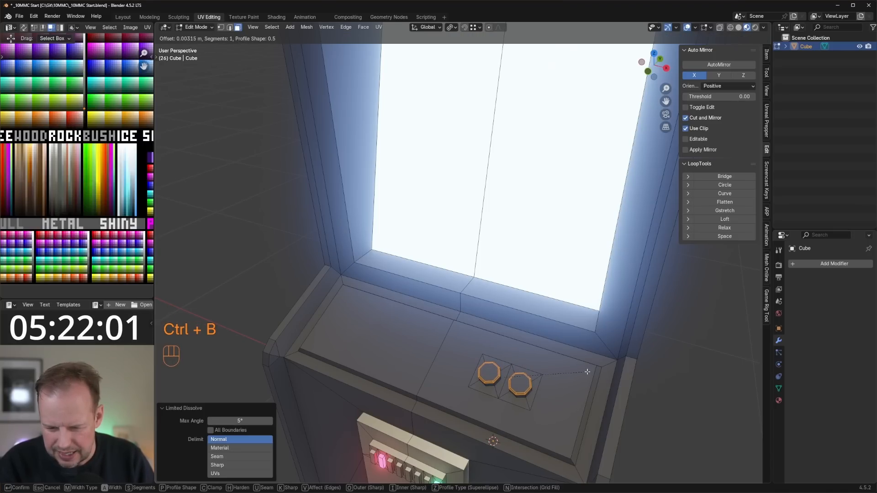
pyautogui.click(587, 374)
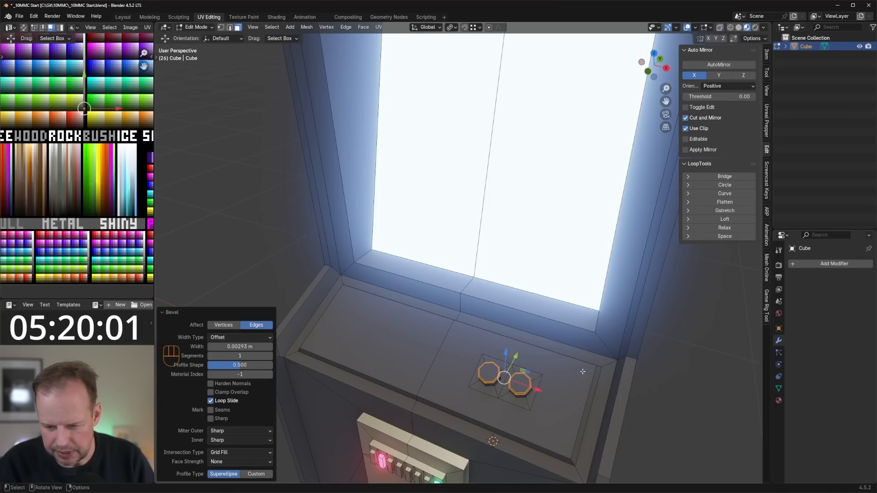
pyautogui.scroll(5, 575, 352)
pyautogui.moveTo(575, 352); pyautogui.dragTo(569, 310, button='middle')
pyautogui.scroll(-3, 575, 324)
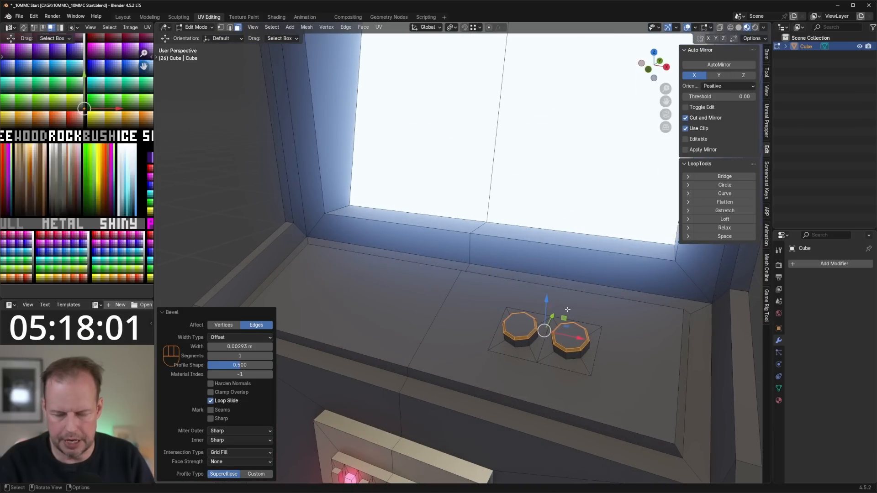
# - Recolour the entire left button red by moving its UVs onto the red swatch of the palette's STANDARD block
pyautogui.click(570, 335)
pyautogui.keyDown('shift'); pyautogui.click(530, 327); pyautogui.keyUp('shift')
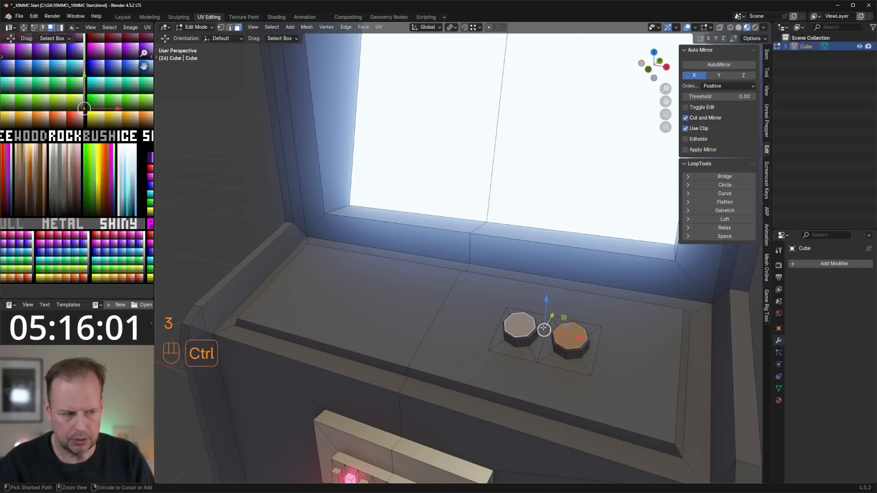
pyautogui.click(517, 324)
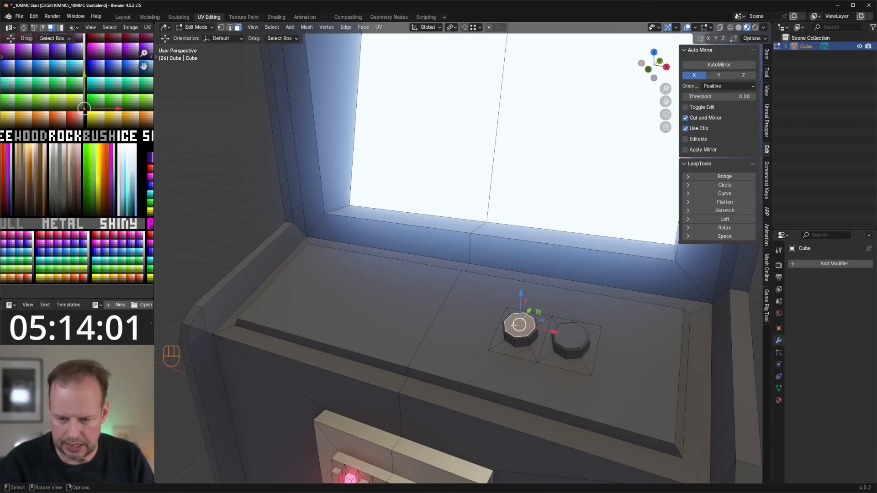
pyautogui.press('ctrl+KP_Add')
pyautogui.press('ctrl+KP_Add')
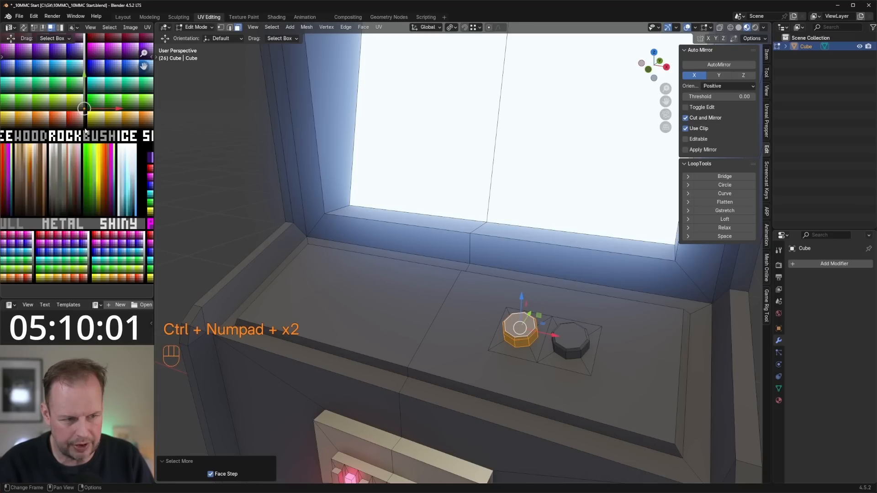
pyautogui.press('g')
pyautogui.click(68, 133)
pyautogui.scroll(-3, 74, 169)
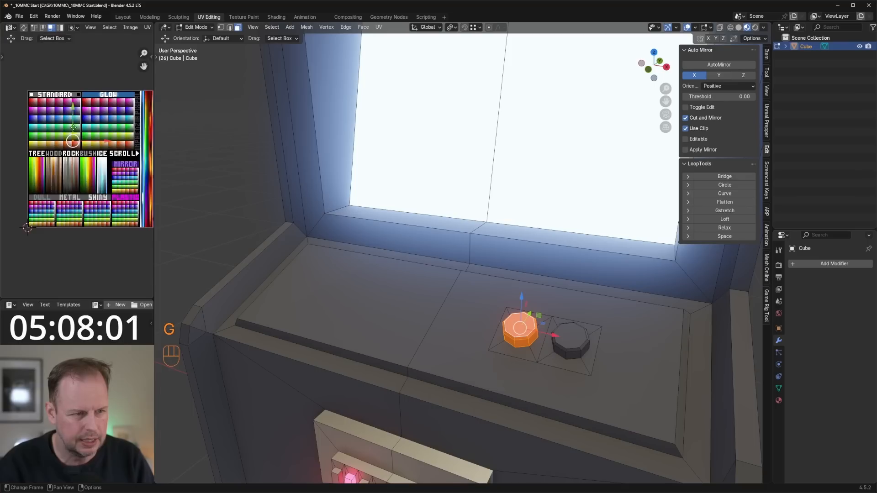
pyautogui.scroll(1, 68, 151)
pyautogui.keyDown('shift'); pyautogui.moveTo(78, 134); pyautogui.dragTo(79, 162, button='middle'); pyautogui.keyUp('shift')
pyautogui.press('g')
pyautogui.click(22, 101)
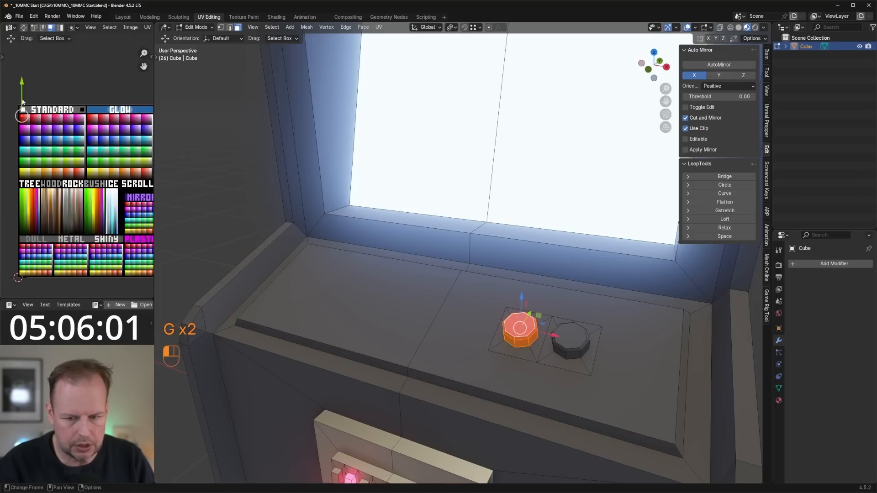
# - Select the whole right button and move its UVs to a black spot of the palette
pyautogui.click(569, 338)
pyautogui.press('ctrl+KP_Add')
pyautogui.press('ctrl+KP_Add')
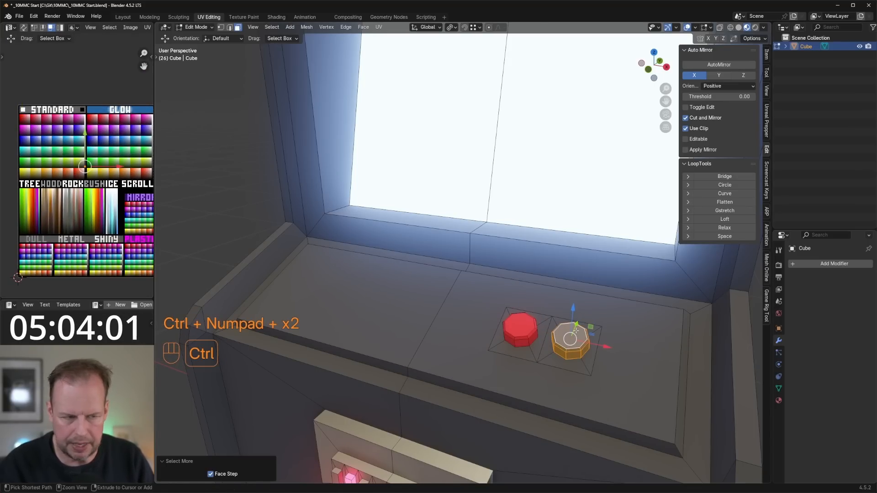
pyautogui.press('g')
pyautogui.click(57, 151)
# - Duplicate the red and black button plate and place the copy at the control deck's rear left corner, raised about 0.023 m
pyautogui.moveTo(395, 235); pyautogui.dragTo(434, 244, button='middle')
pyautogui.click(634, 331)
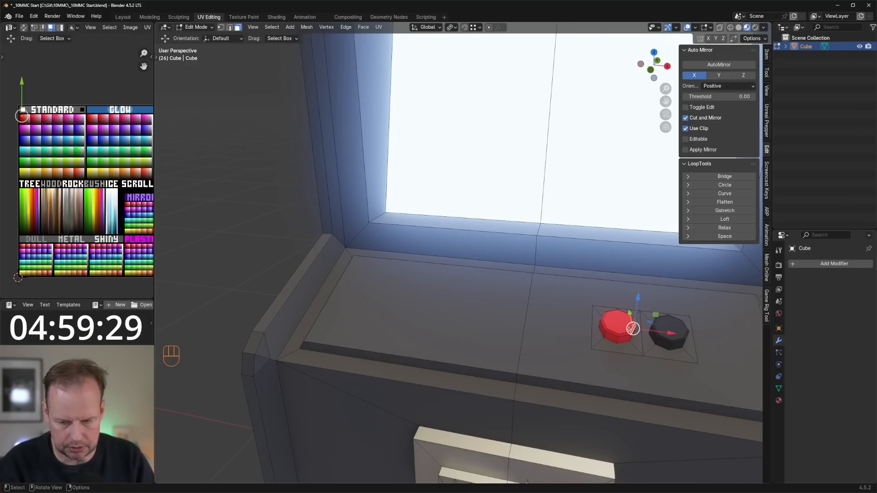
pyautogui.press('l')
pyautogui.hotkey('shift', 'd')
pyautogui.moveTo(680, 334); pyautogui.dragTo(407, 266)
pyautogui.hotkey('ctrl', 'z')
pyautogui.moveTo(436, 263); pyautogui.dragTo(410, 277, button='middle')
pyautogui.moveTo(297, 311); pyautogui.dragTo(280, 278)
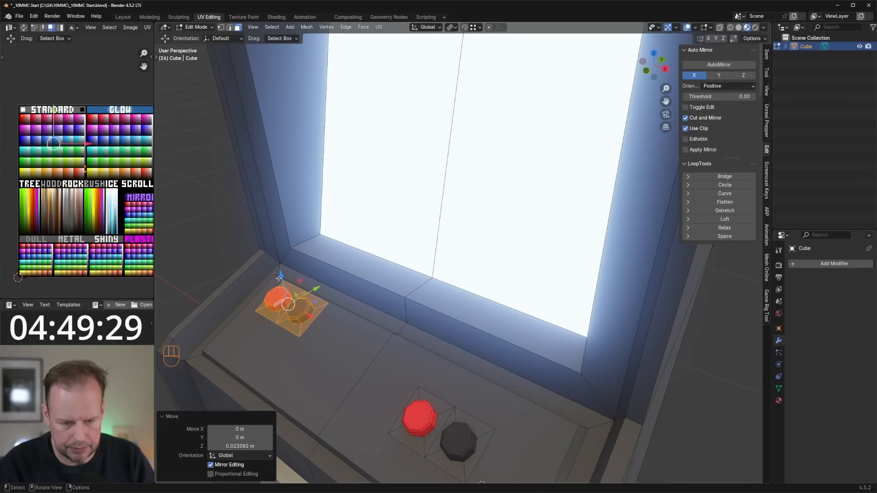
# - Extrude the copied plate's border edges about 0.003 m downward and adjust the whole plate's height slightly
pyautogui.moveTo(340, 326); pyautogui.dragTo(356, 319, button='middle')
pyautogui.scroll(4, 357, 319)
pyautogui.press('2')
pyautogui.press('a')
pyautogui.press('a')
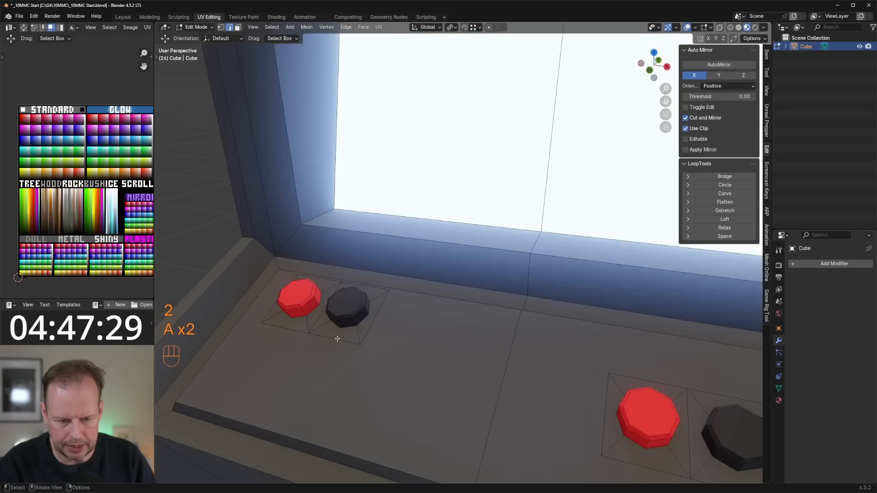
pyautogui.press('e')
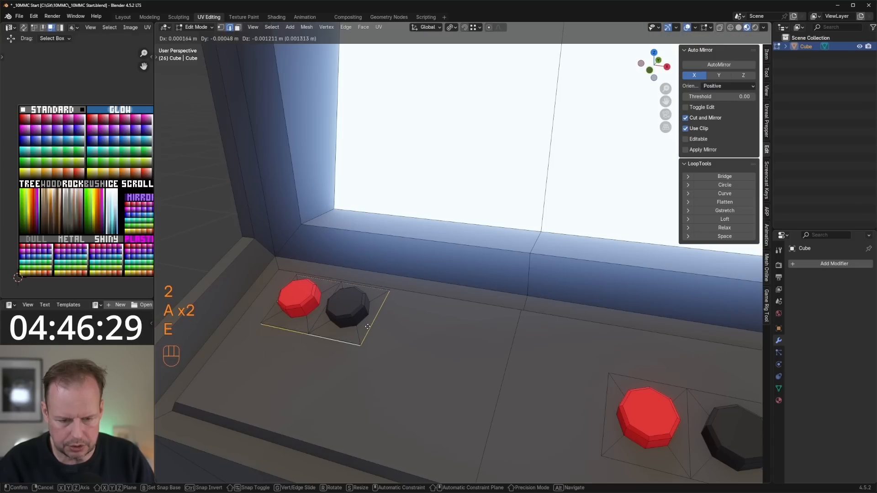
pyautogui.click(368, 327)
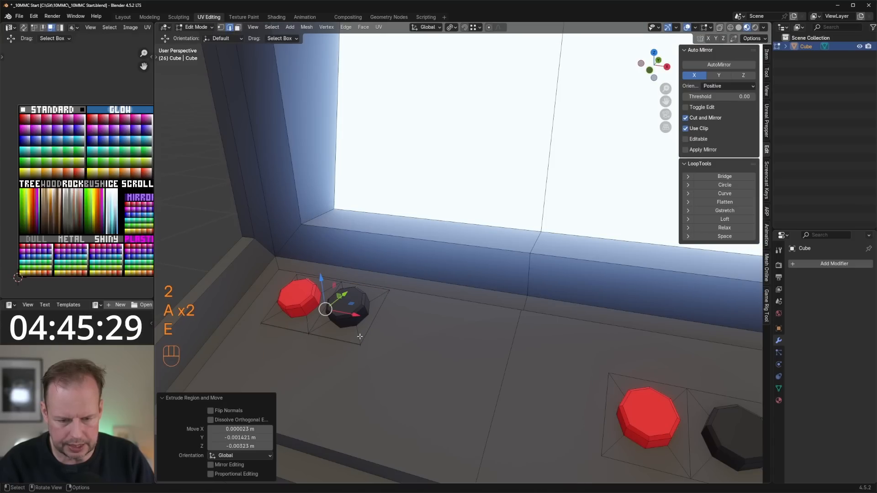
pyautogui.press('l')
pyautogui.moveTo(319, 276); pyautogui.dragTo(319, 275)
# - Recolour the copied plate's entire red button blue by moving its UVs in the palette's STANDARD block
pyautogui.click(289, 291)
pyautogui.press('l')
pyautogui.click(298, 294)
pyautogui.press('3')
pyautogui.click(300, 294)
pyautogui.press('ctrl+KP_Add')
pyautogui.press('ctrl+KP_Add')
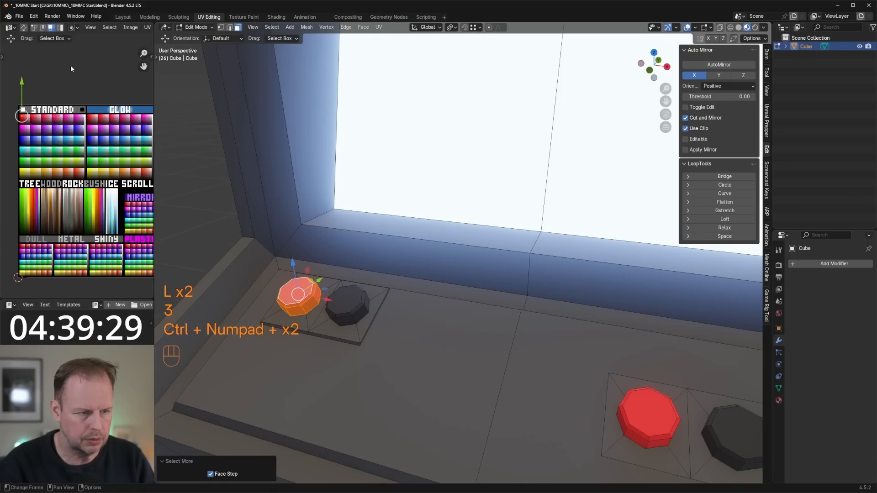
pyautogui.scroll(-1, 77, 153)
pyautogui.press('g')
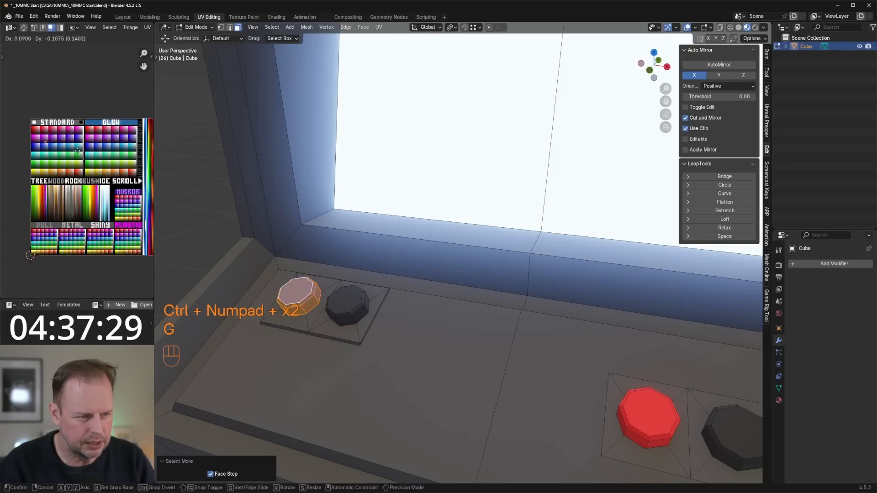
pyautogui.click(83, 154)
# - Recolour the copied plate's entire black button green by moving its UVs in the palette's STANDARD block
pyautogui.click(344, 295)
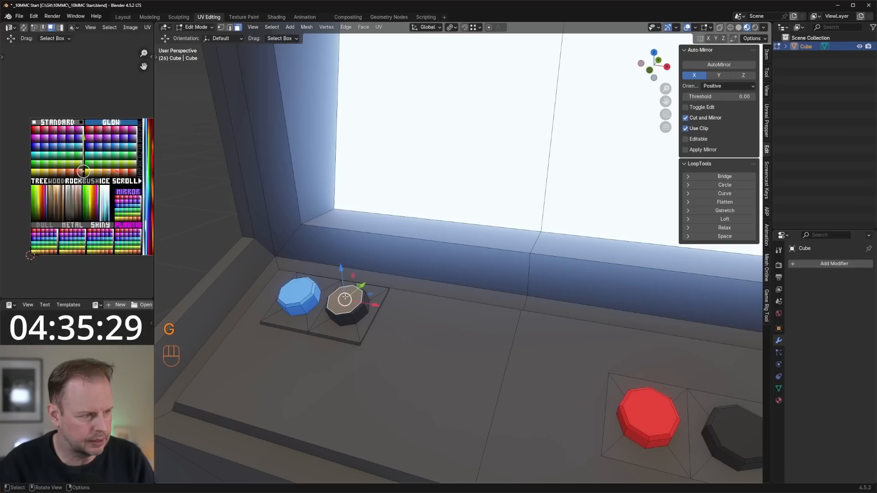
pyautogui.press('ctrl+KP_Add')
pyautogui.press('ctrl+KP_Add')
pyautogui.press('g')
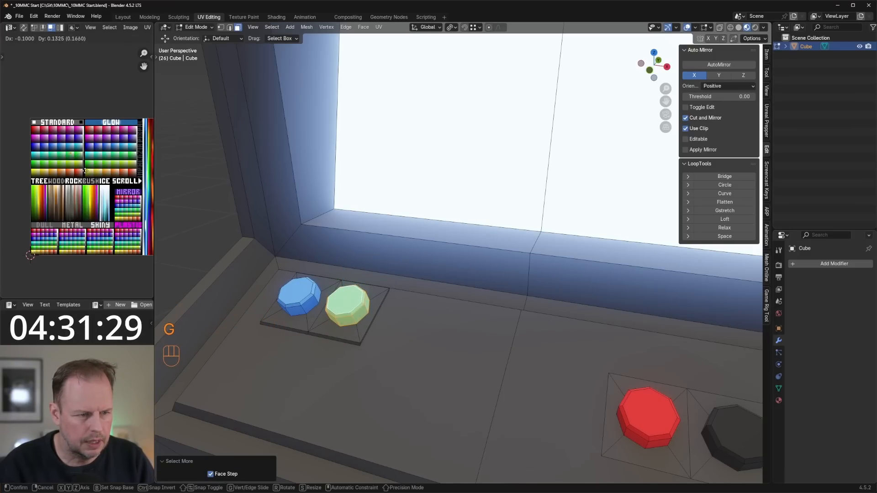
pyautogui.click(69, 153)
# - Duplicate the blue and green button plate and place the copy in front of it, shifted along X and lowered about 0.034 m
pyautogui.scroll(-3, 277, 261)
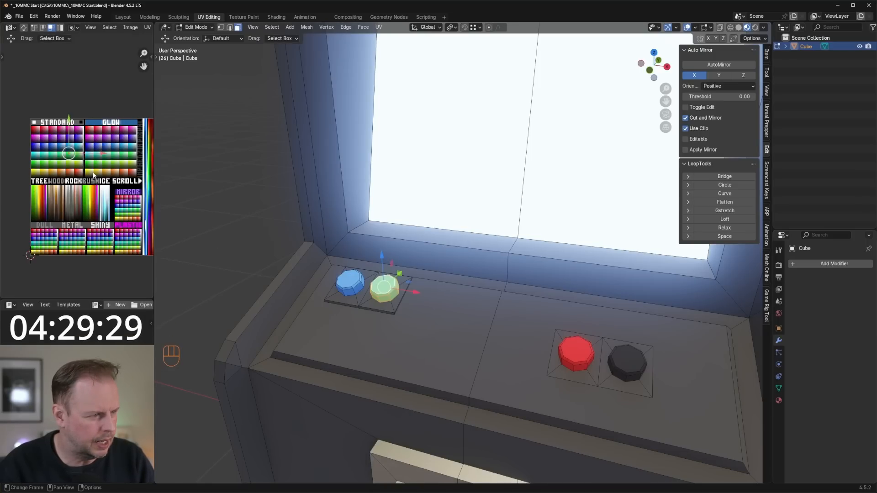
pyautogui.scroll(1, 93, 176)
pyautogui.moveTo(386, 258); pyautogui.dragTo(404, 282, button='middle')
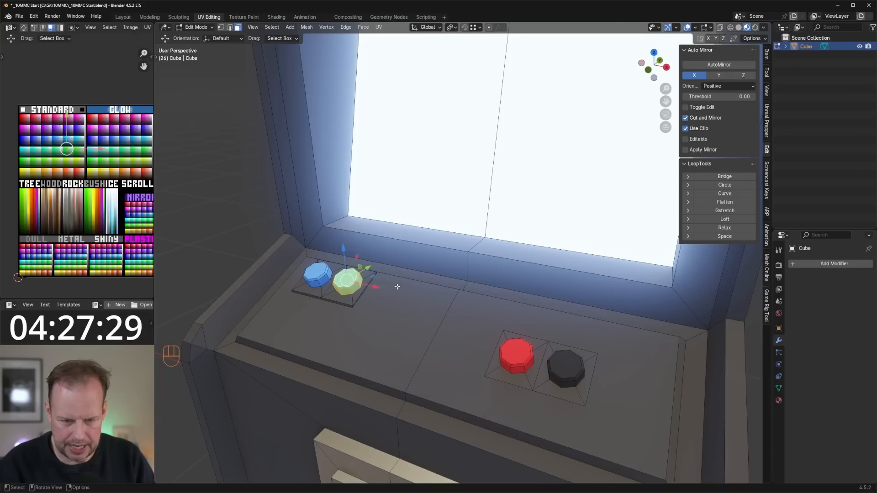
pyautogui.press('l')
pyautogui.press('l')
pyautogui.hotkey('shift', 'd')
pyautogui.click(333, 291)
pyautogui.press('g')
pyautogui.press('x')
pyautogui.click(376, 316)
pyautogui.moveTo(352, 278); pyautogui.dragTo(354, 295)
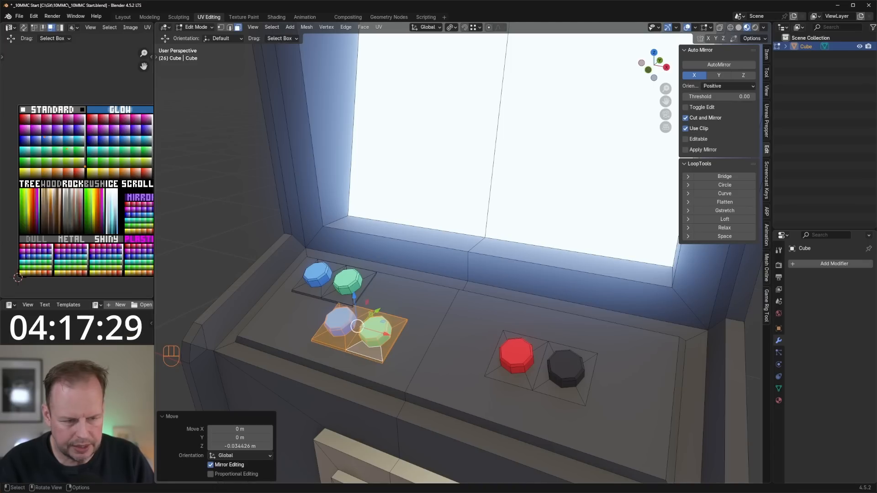
# - Recolour the front plate's entire green button black by moving its UVs on the palette
pyautogui.click(365, 327)
pyautogui.click(365, 328)
pyautogui.press('l')
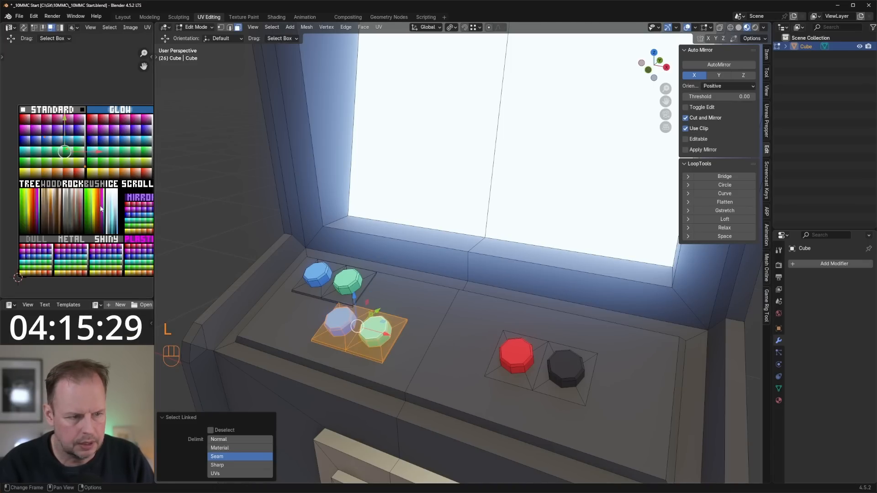
pyautogui.click(375, 335)
pyautogui.press('ctrl+KP_Add')
pyautogui.press('ctrl+KP_Add')
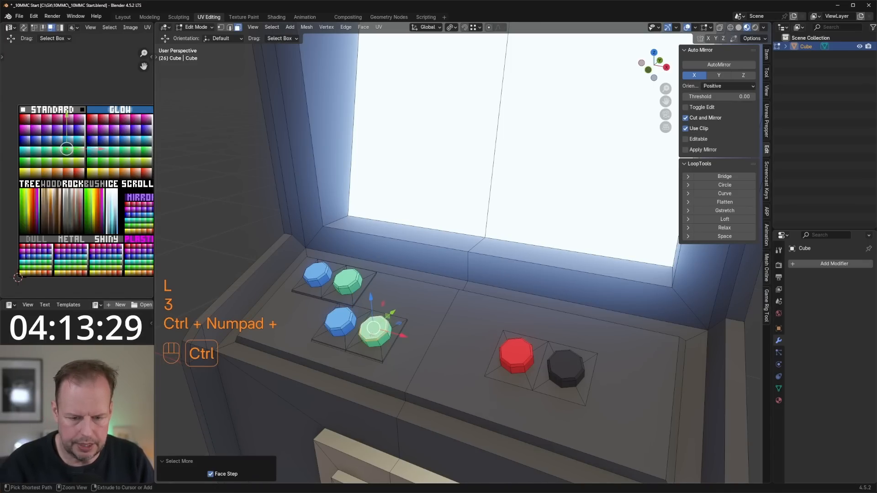
pyautogui.press('g')
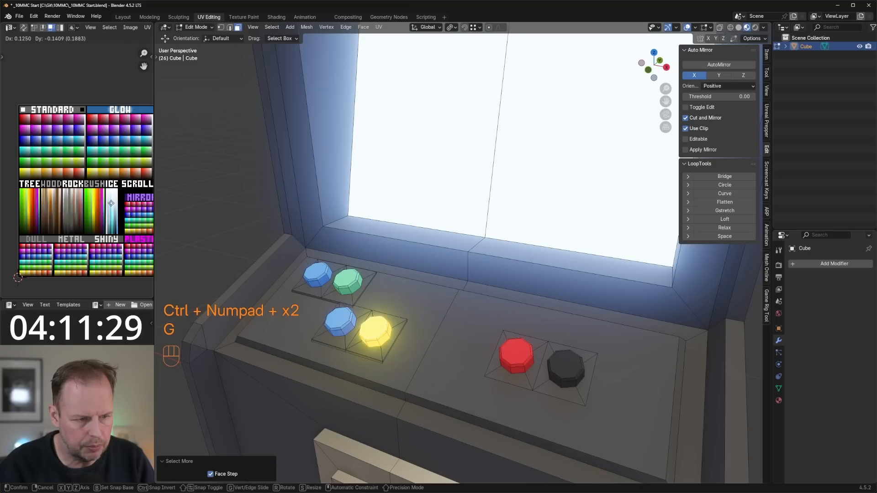
pyautogui.click(109, 206)
# - Recolour the front plate's entire blue button red by moving its UVs on the palette
pyautogui.click(342, 314)
pyautogui.press('ctrl+KP_Add')
pyautogui.press('ctrl+KP_Add')
pyautogui.press('ctrl+KP_Add')
pyautogui.press('ctrl+KP_Subtract')
pyautogui.press('g')
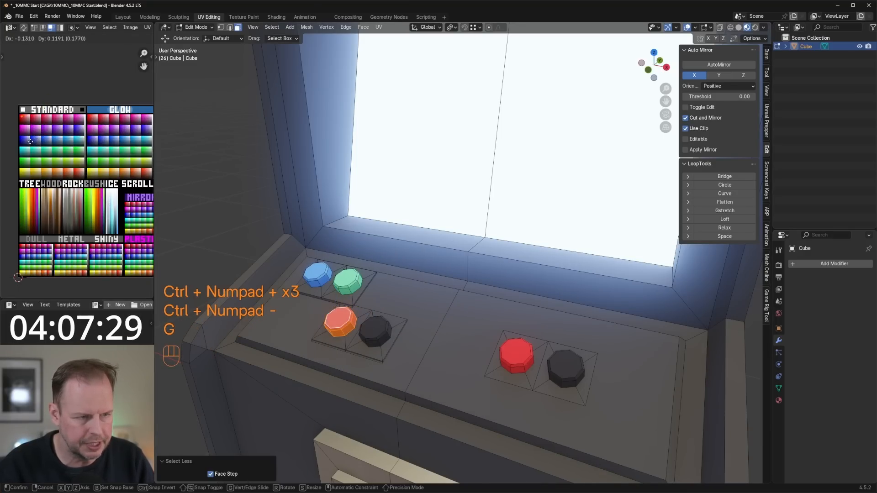
pyautogui.click(30, 140)
# - Duplicate the top face of the front plate's black button and move the copy about 0.113 m along X to the deck's middle
pyautogui.scroll(-2, 417, 315)
pyautogui.scroll(-2, 444, 295)
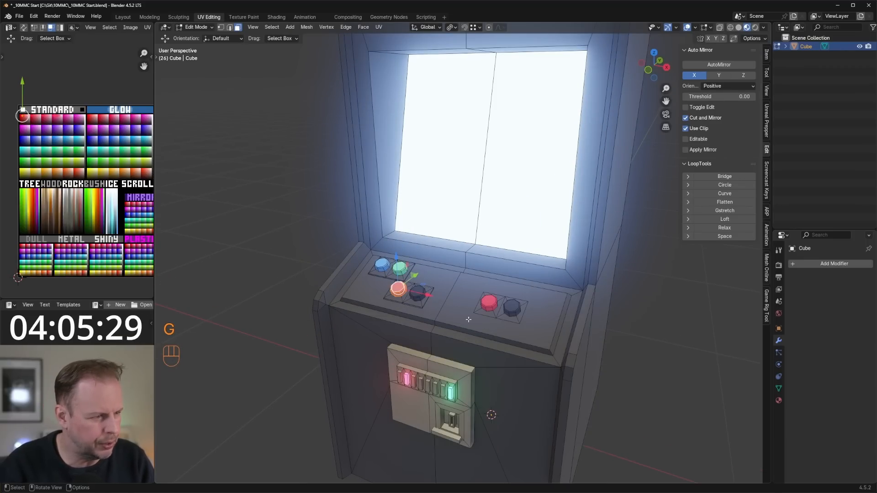
pyautogui.press('Tab')
pyautogui.press('Tab')
pyautogui.press('Tab')
pyautogui.press('Tab')
pyautogui.press('3')
pyautogui.hotkey('shift', 'd')
pyautogui.click(451, 278)
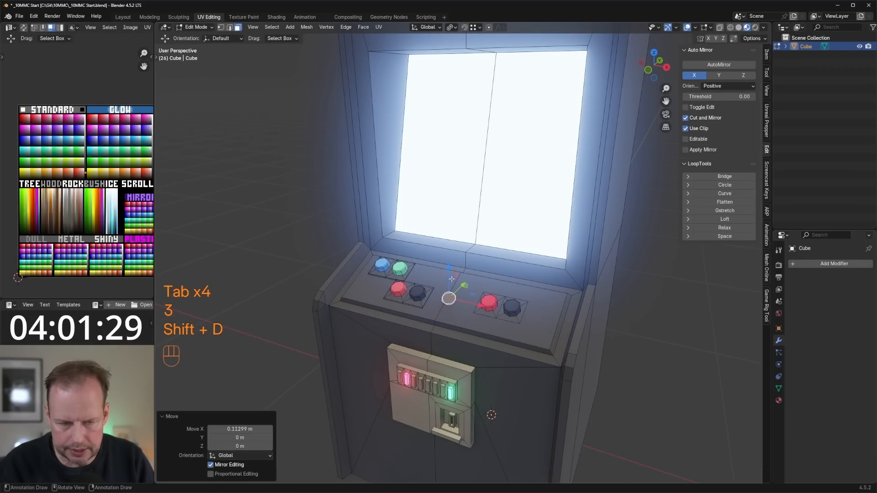
# - Resize the copied octagonal face and lower it about 0.029 m along Z toward the deck
pyautogui.press('s')
pyautogui.click(512, 281)
pyautogui.moveTo(450, 273); pyautogui.dragTo(457, 278)
# - Extrude the octagonal face about 0.012 m into a joystick base, extrude its top again and shrink it to 0.365
pyautogui.press('e')
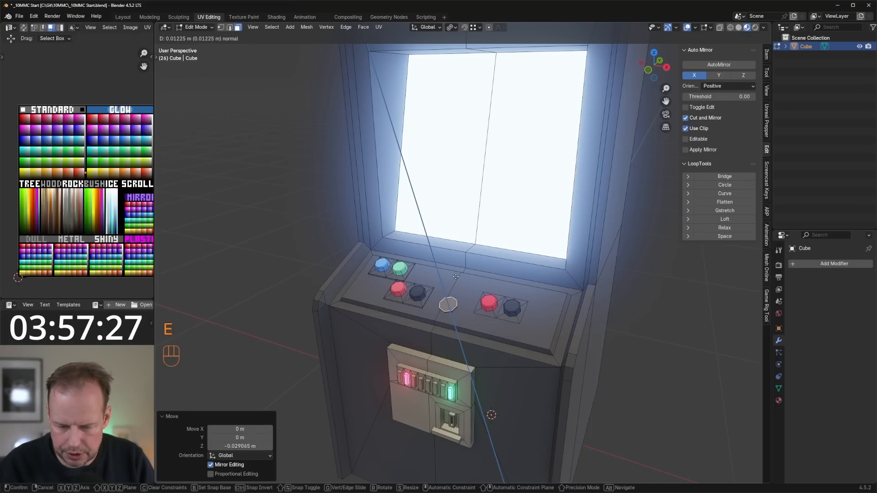
pyautogui.click(455, 277)
pyautogui.scroll(2, 507, 282)
pyautogui.press('e')
pyautogui.press('s')
pyautogui.click(496, 277)
# - Extrude a thin joystick shaft from the base and form a wider, tapered knob at its tip with successive extrusions and scaling
pyautogui.press('e')
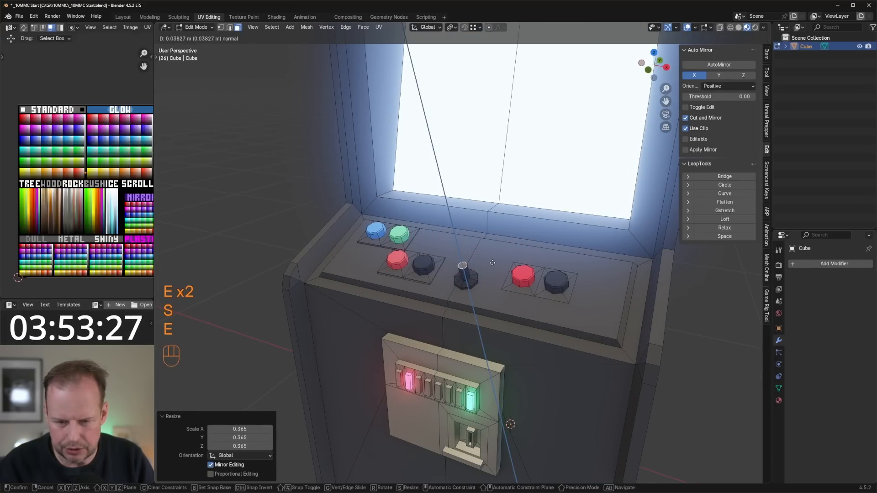
pyautogui.click(485, 257)
pyautogui.press('e')
pyautogui.click(499, 256)
pyautogui.press('s')
pyautogui.click(522, 259)
pyautogui.press('e')
pyautogui.click(519, 252)
pyautogui.press('e')
pyautogui.press('s')
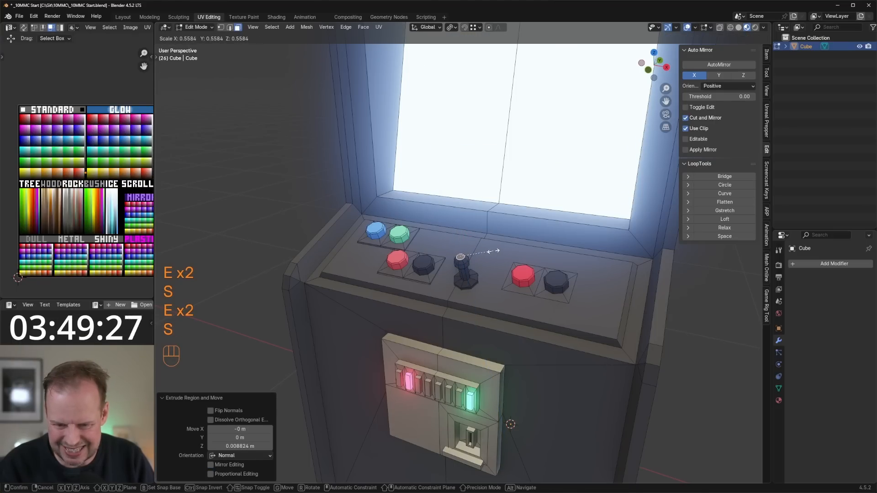
pyautogui.click(488, 265)
# - Extrude the joystick base's side face loop outward along its normals by 0.0122 m
pyautogui.press('3')
pyautogui.press('a')
pyautogui.press('a')
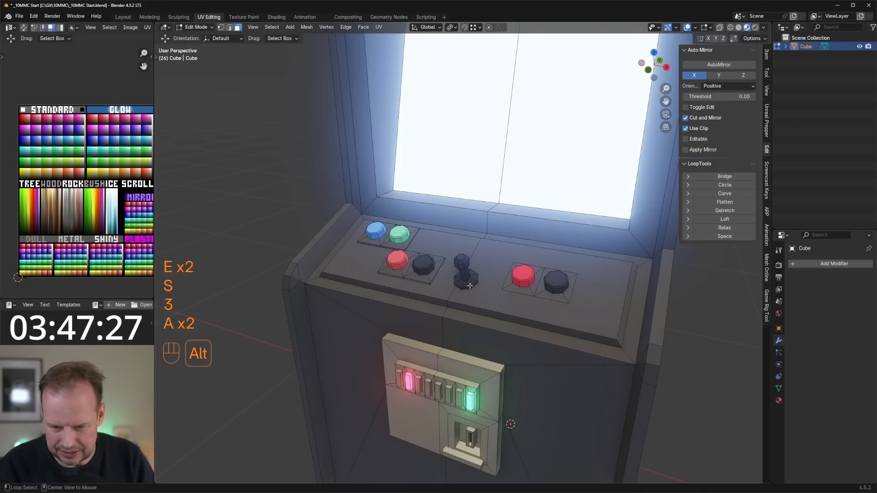
pyautogui.press('3')
pyautogui.press('a')
pyautogui.press('a')
pyautogui.keyDown('alt'); pyautogui.click(472, 288); pyautogui.keyUp('alt')
pyautogui.hotkey('alt', 'e')
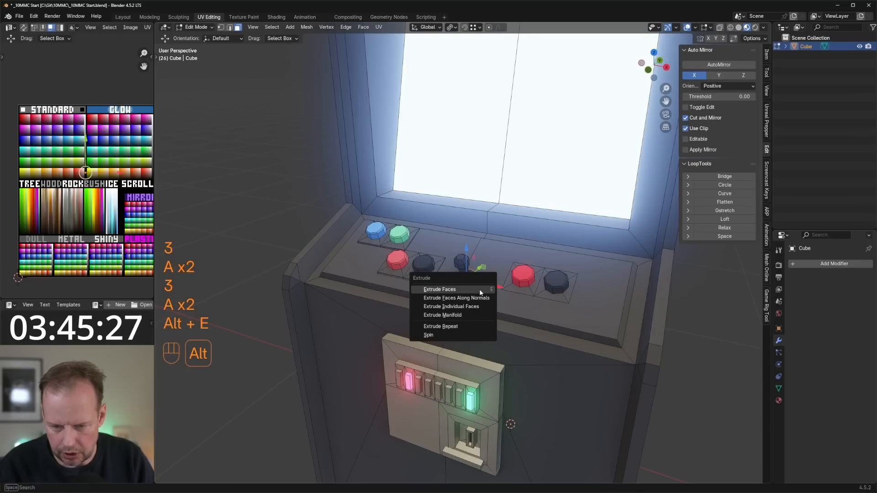
pyautogui.click(477, 297)
pyautogui.click(476, 290)
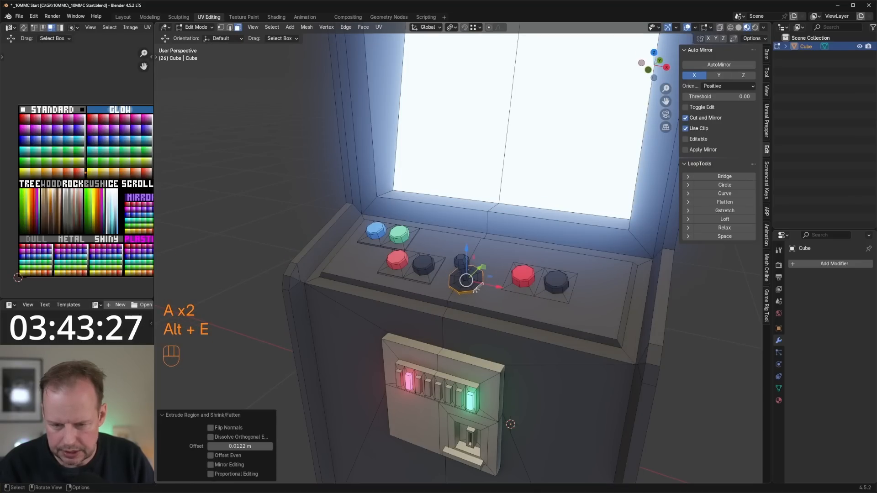
# - Select a face loop around the joystick base's outer ring and extrude it
pyautogui.press('a')
pyautogui.press('a')
pyautogui.keyDown('alt'); pyautogui.click(475, 289); pyautogui.keyUp('alt')
pyautogui.press('e')
pyautogui.click(482, 289)
# - Recolour the joystick base's whole outer ring as light metal by moving its UVs to the METAL palette area
pyautogui.press('ctrl+KP_Add')
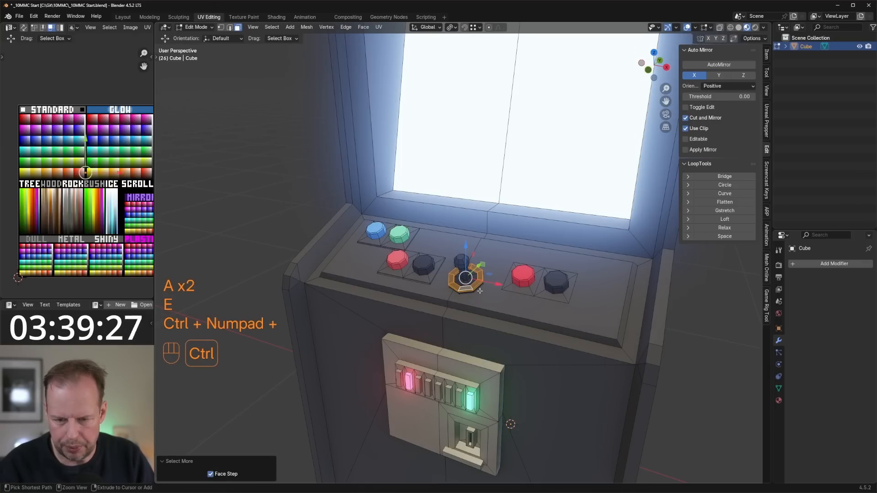
pyautogui.keyDown('alt'); pyautogui.keyDown('shift'); pyautogui.click(473, 292); pyautogui.keyUp('shift'); pyautogui.keyUp('alt')
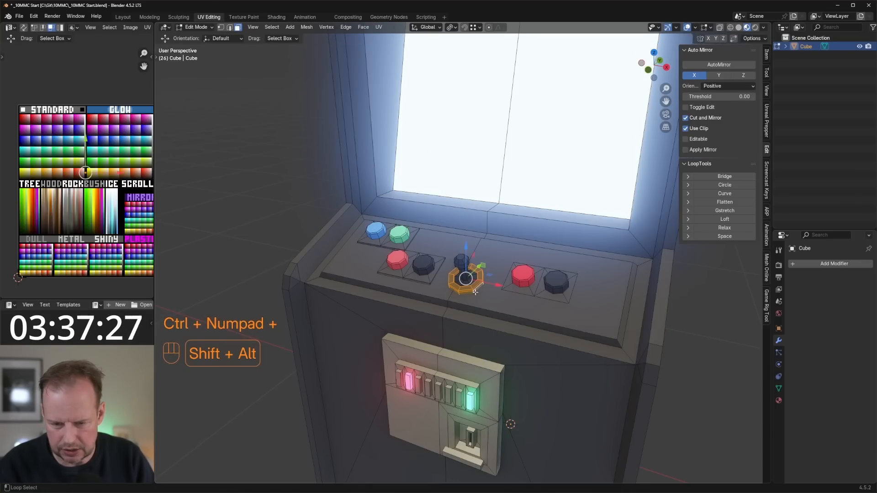
pyautogui.press('a')
pyautogui.press('g')
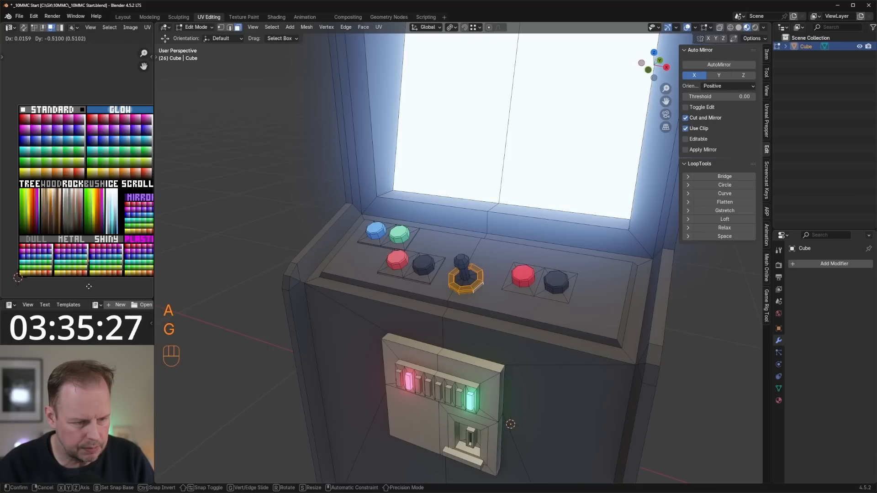
pyautogui.click(88, 282)
pyautogui.scroll(2, 88, 277)
pyautogui.keyDown('shift'); pyautogui.moveTo(88, 277); pyautogui.dragTo(76, 196, button='middle'); pyautogui.keyUp('shift')
pyautogui.press('g')
pyautogui.click(77, 195)
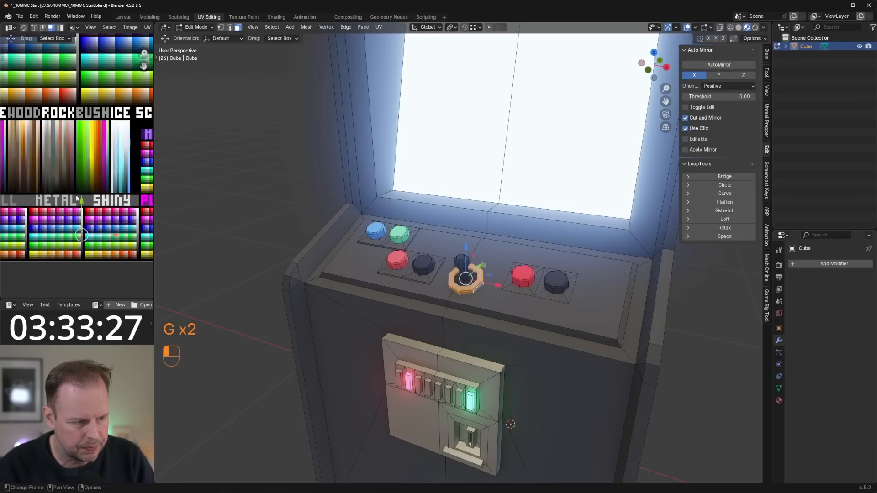
# - Recolour both halves of the raised control-deck panel and the surrounding border light blue by moving their UVs on the STANDARD palette
pyautogui.scroll(-5, 440, 224)
pyautogui.press('Tab')
pyautogui.moveTo(441, 224); pyautogui.dragTo(459, 233, button='middle')
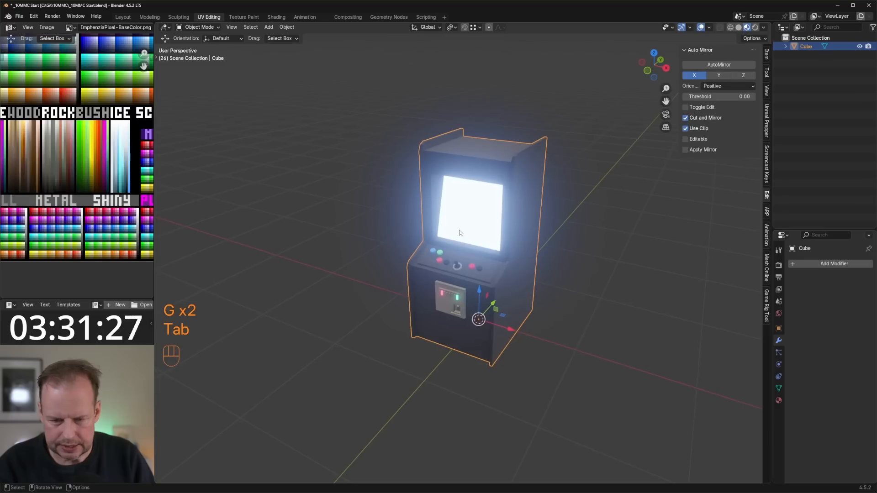
pyautogui.press('Tab')
pyautogui.scroll(4, 491, 311)
pyautogui.press('Tab')
pyautogui.press('Tab')
pyautogui.press('3')
pyautogui.press('a')
pyautogui.click(487, 301)
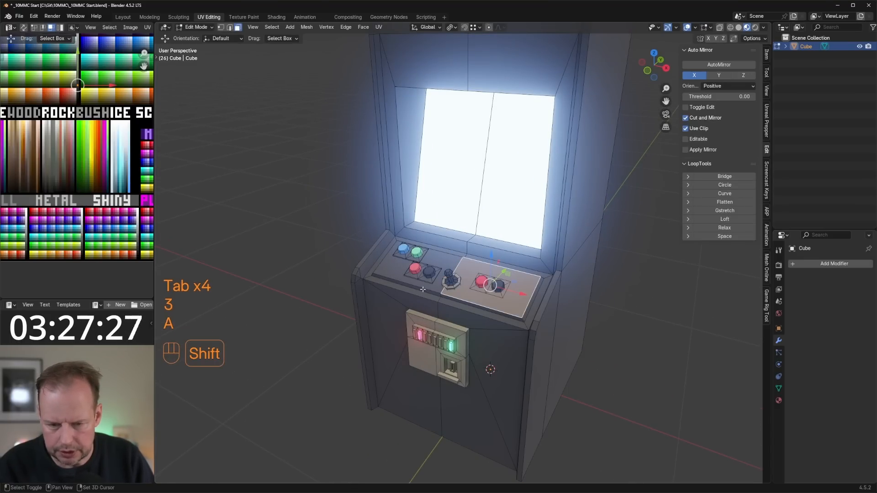
pyautogui.keyDown('shift'); pyautogui.click(423, 290); pyautogui.keyUp('shift')
pyautogui.click(423, 285)
pyautogui.press('ctrl+KP_Add')
pyautogui.press('ctrl+KP_Add')
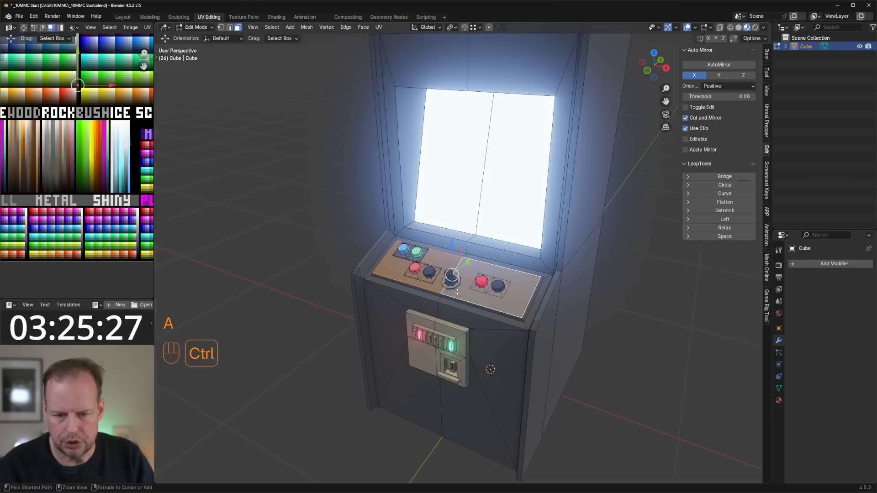
pyautogui.keyDown('shift'); pyautogui.scroll(4, 81, 98); pyautogui.keyUp('shift')
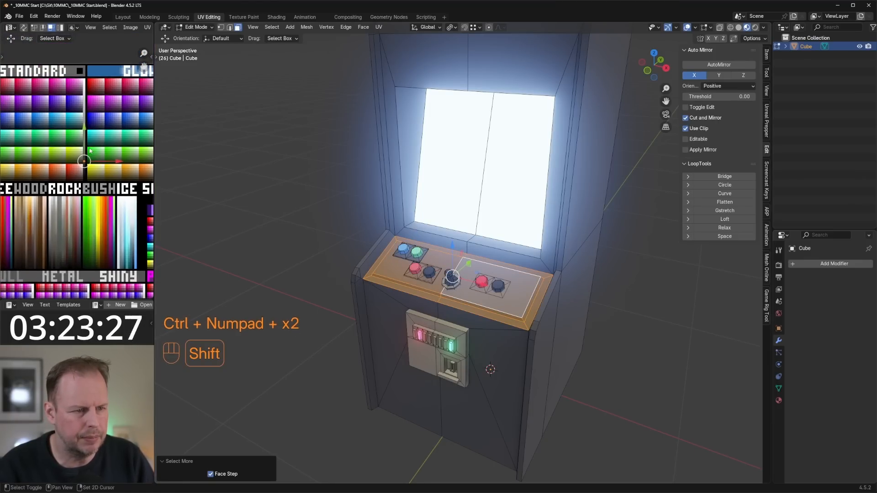
pyautogui.press('g')
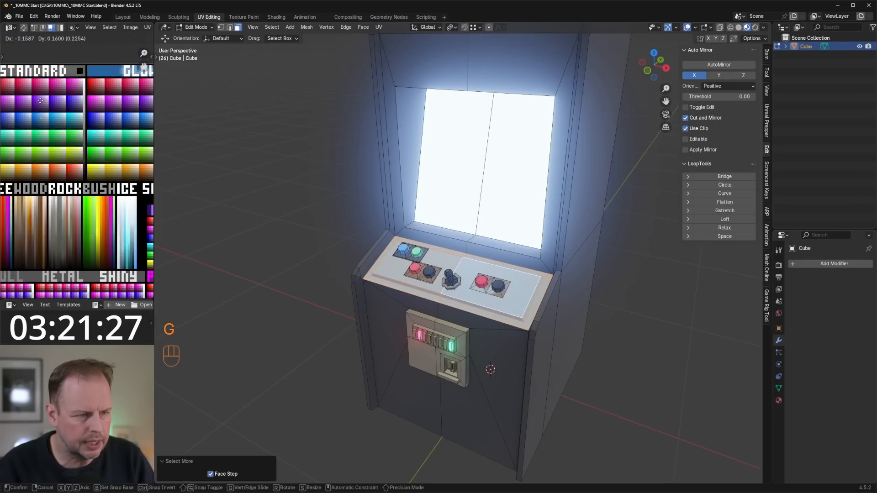
pyautogui.click(41, 100)
# - Reduce the selection by one ring and recolour the inner deck panel a deeper blue on the palette
pyautogui.press('ctrl+KP_Subtract')
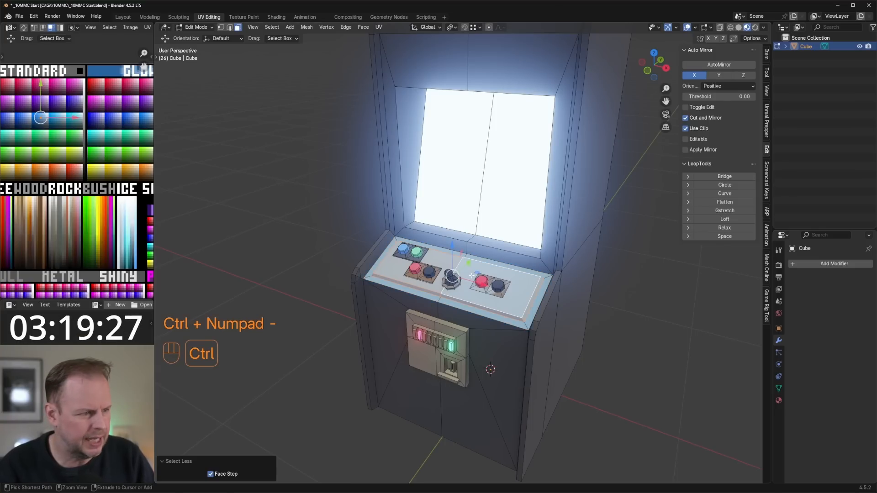
pyautogui.press('g')
pyautogui.click(74, 126)
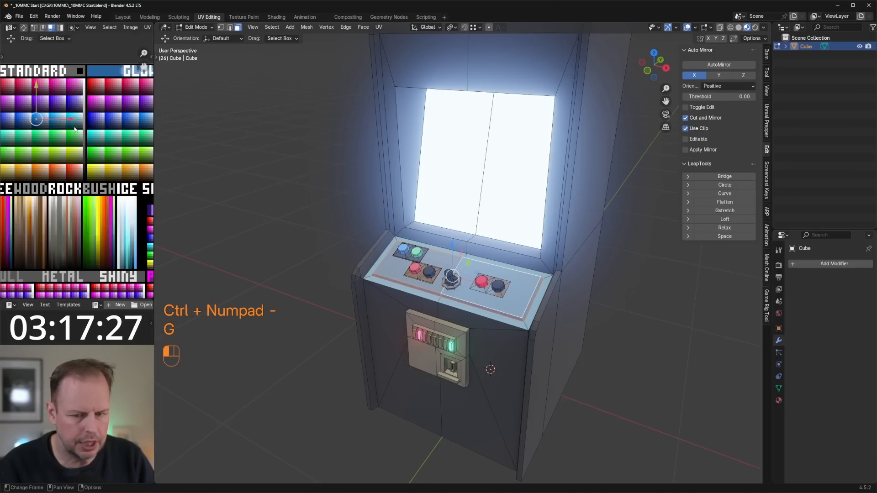
pyautogui.press('Tab')
pyautogui.scroll(-4, 470, 209)
pyautogui.keyDown('shift'); pyautogui.moveTo(469, 209); pyautogui.dragTo(417, 254, button='middle'); pyautogui.keyUp('shift')
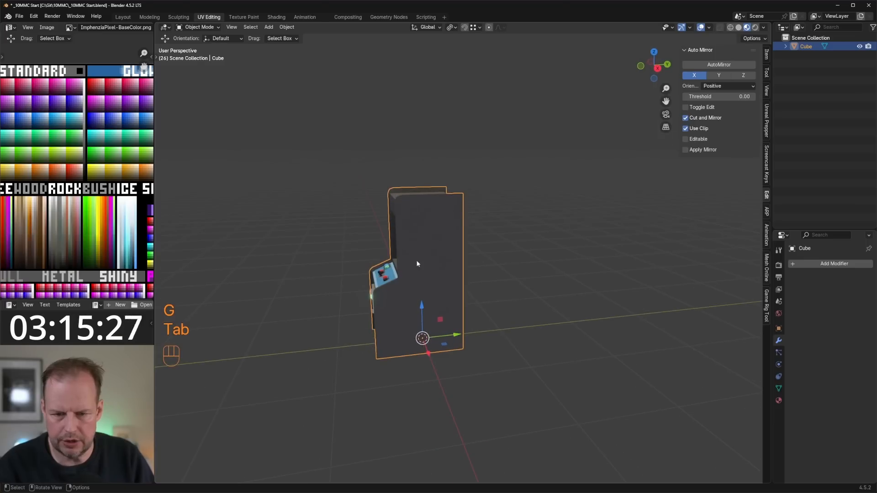
pyautogui.press('Tab')
pyautogui.press('3')
pyautogui.click(440, 247)
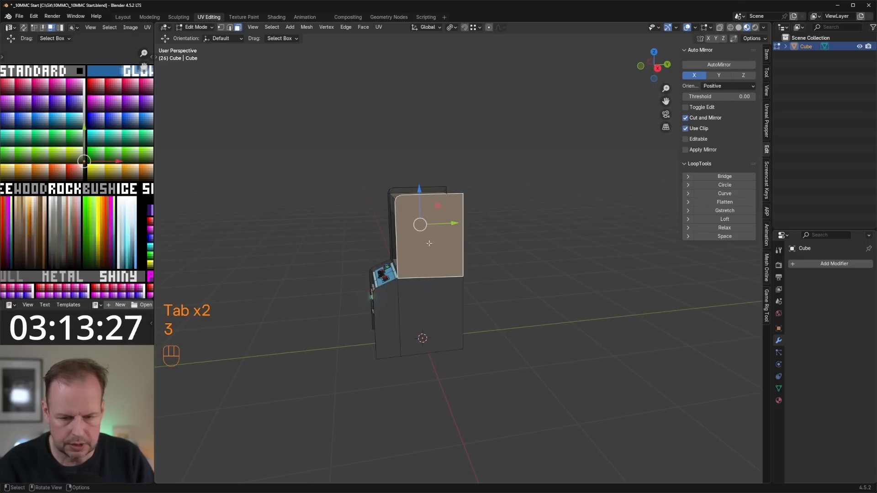
pyautogui.scroll(3, 429, 244)
pyautogui.hotkey('ctrl', 'r')
pyautogui.press('Escape')
# - Duplicate the cabinet's lower side face, move the copy onto the upper side panel and shrink it
pyautogui.moveTo(459, 227); pyautogui.dragTo(436, 292, button='middle')
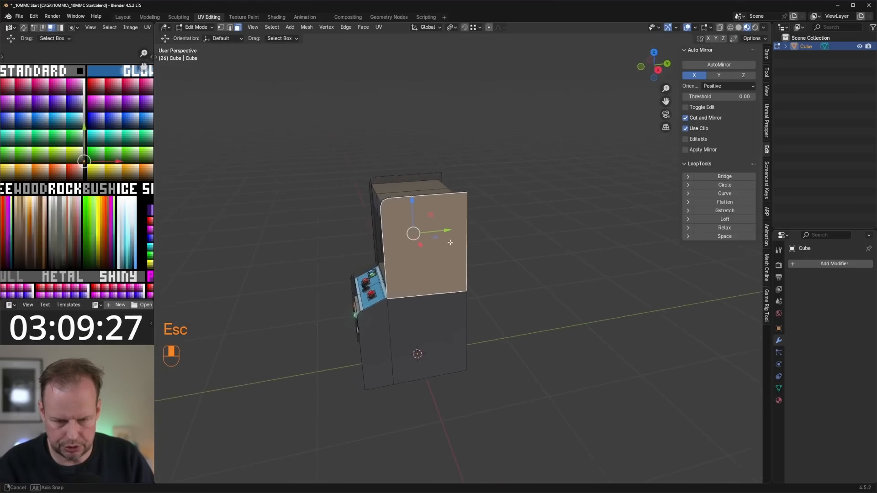
pyautogui.click(432, 320)
pyautogui.hotkey('shift', 'd')
pyautogui.click(433, 214)
pyautogui.press('s')
pyautogui.click(488, 238)
# - Level the top edge of the copied side face by scaling it to 0 along Z
pyautogui.scroll(4, 494, 214)
pyautogui.moveTo(498, 221); pyautogui.dragTo(509, 236, button='middle')
pyautogui.click(454, 190)
pyautogui.press('2')
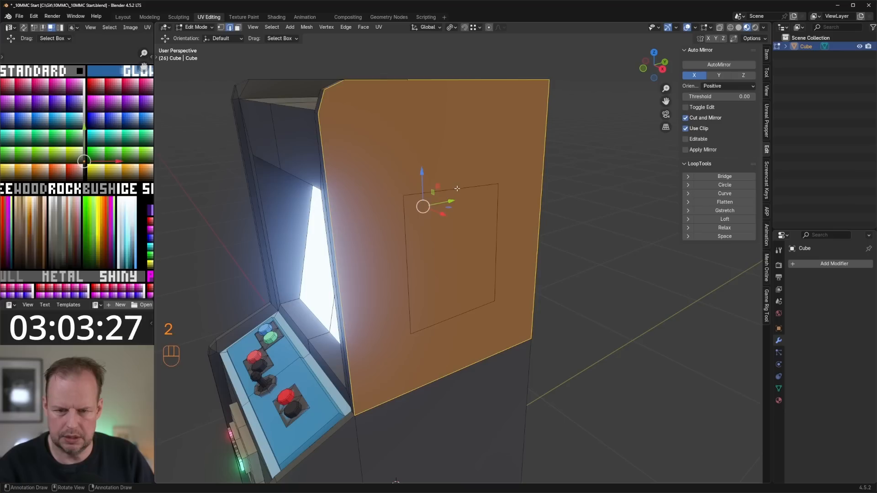
pyautogui.click(474, 186)
pyautogui.press('s')
pyautogui.press('z')
pyautogui.press('0')
pyautogui.press('Return')
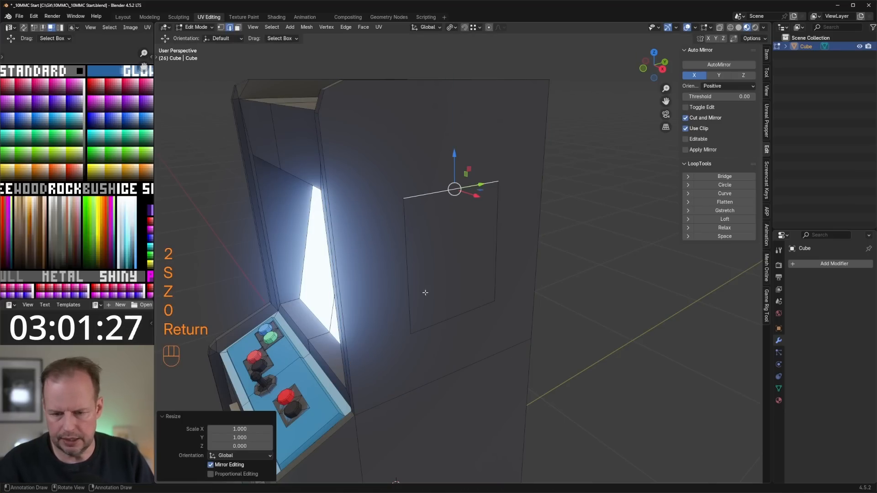
# - Level the bottom edge of the copied side face by scaling it to 0 along Z
pyautogui.press('2')
pyautogui.press('s')
pyautogui.press('z')
pyautogui.press('0')
pyautogui.press('Return')
# - Extrude the small rectangular face on the cabinet's side outward by about 0.0064 m
pyautogui.press('3')
pyautogui.scroll(-4, 467, 222)
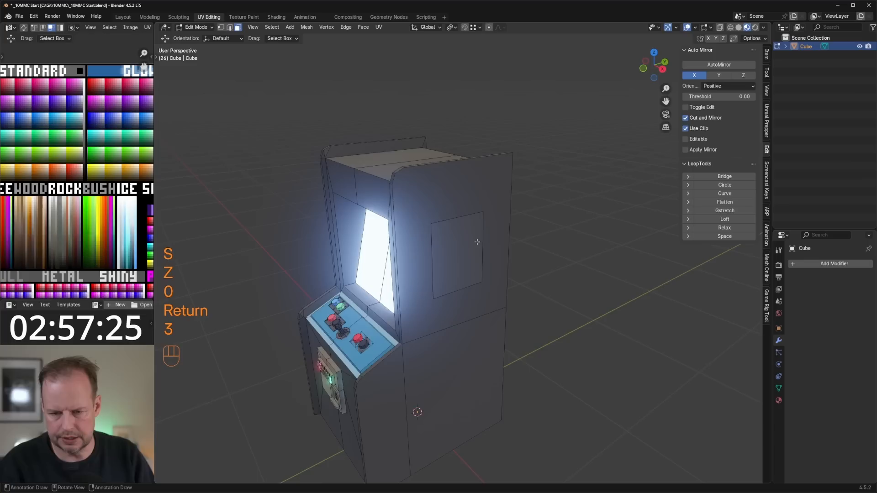
pyautogui.click(475, 240)
pyautogui.moveTo(474, 240); pyautogui.dragTo(497, 254, button='middle')
pyautogui.press('e')
pyautogui.click(536, 261)
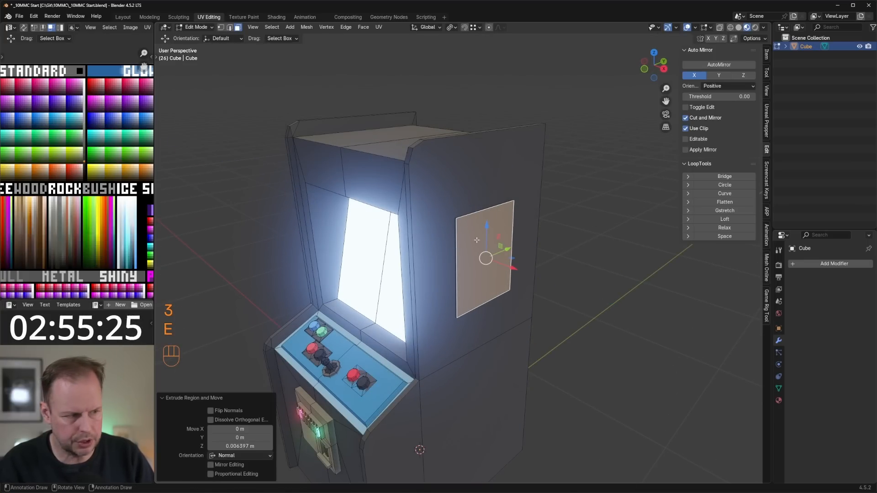
# - Recolour the entire raised side panel blue by moving its UVs on the STANDARD palette
pyautogui.press('l')
pyautogui.press('a')
pyautogui.press('g')
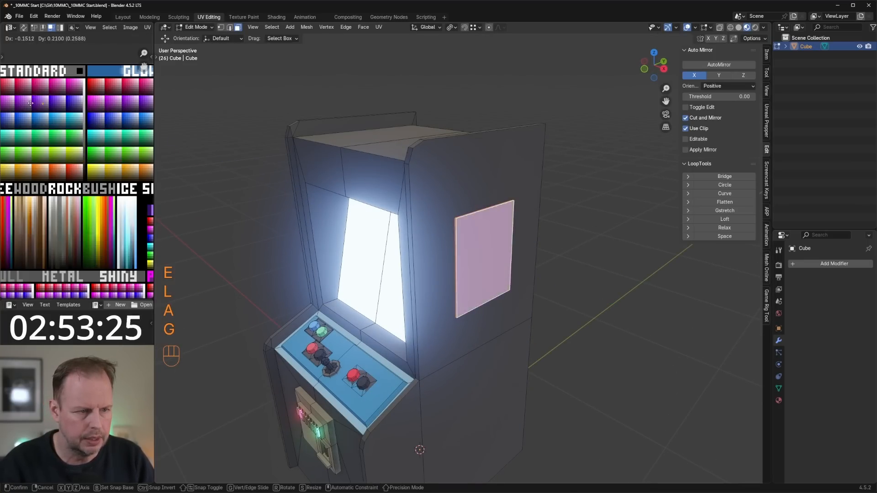
pyautogui.click(31, 113)
pyautogui.moveTo(326, 179); pyautogui.dragTo(408, 213, button='middle')
pyautogui.press('3')
pyautogui.click(418, 192)
pyautogui.keyDown('shift'); pyautogui.click(368, 185); pyautogui.keyUp('shift')
pyautogui.moveTo(368, 185); pyautogui.dragTo(358, 224, button='middle')
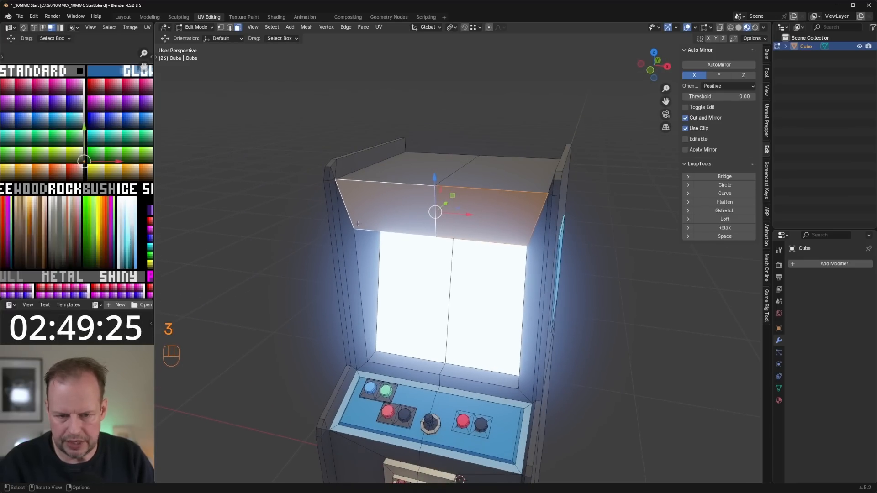
pyautogui.moveTo(493, 195); pyautogui.dragTo(475, 242, button='middle')
pyautogui.click(480, 273)
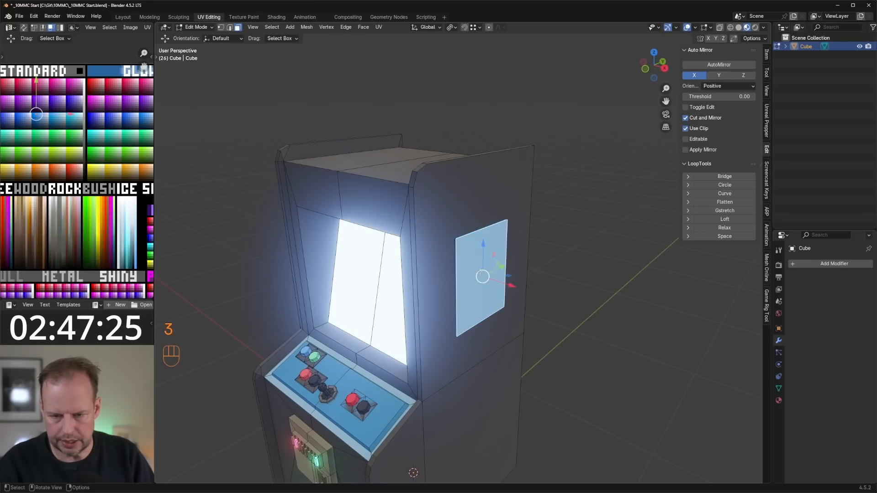
# - Duplicate the narrow ledge face below the screen, move the copy up above the screen and shift it about -0.0064 m along Y
pyautogui.moveTo(373, 314); pyautogui.dragTo(374, 343, button='middle')
pyautogui.click(398, 339)
pyautogui.hotkey('shift', 'd')
pyautogui.moveTo(392, 206); pyautogui.dragTo(392, 201)
pyautogui.moveTo(419, 227); pyautogui.dragTo(385, 212)
pyautogui.moveTo(385, 212); pyautogui.dragTo(399, 243, button='middle')
pyautogui.press('g')
pyautogui.press('y')
pyautogui.click(400, 244)
# - Widen the copied strip along X to about 1.86 and extrude it upward into a marquee panel
pyautogui.press('s')
pyautogui.press('x')
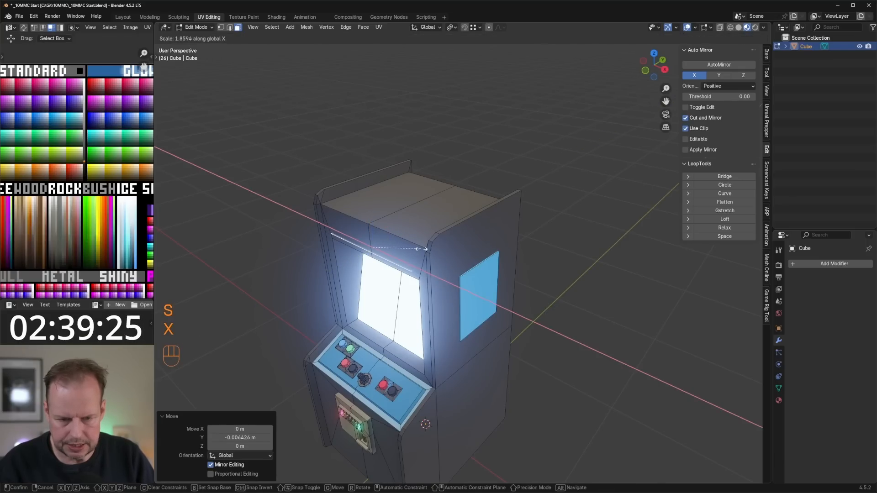
pyautogui.click(420, 249)
pyautogui.press('e')
pyautogui.click(415, 228)
# - Give the whole marquee panel a light-blue glow by moving its UVs within the GLOW palette area
pyautogui.press('l')
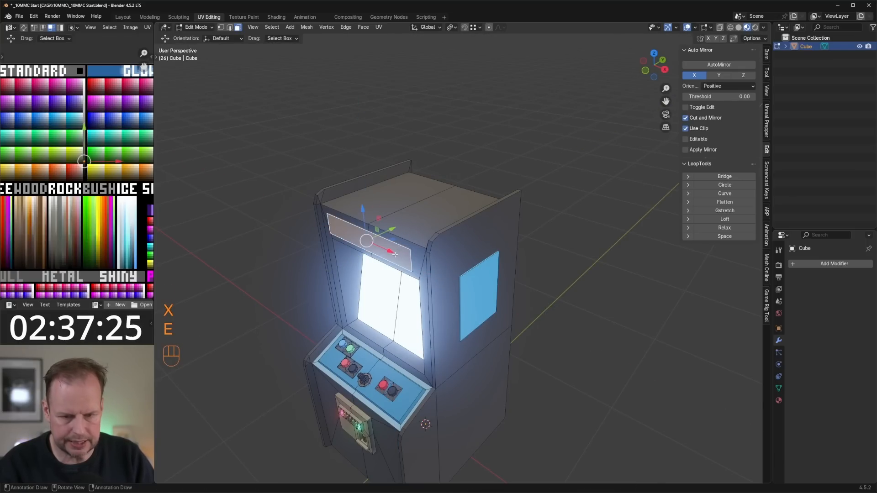
pyautogui.press('g')
pyautogui.click(130, 111)
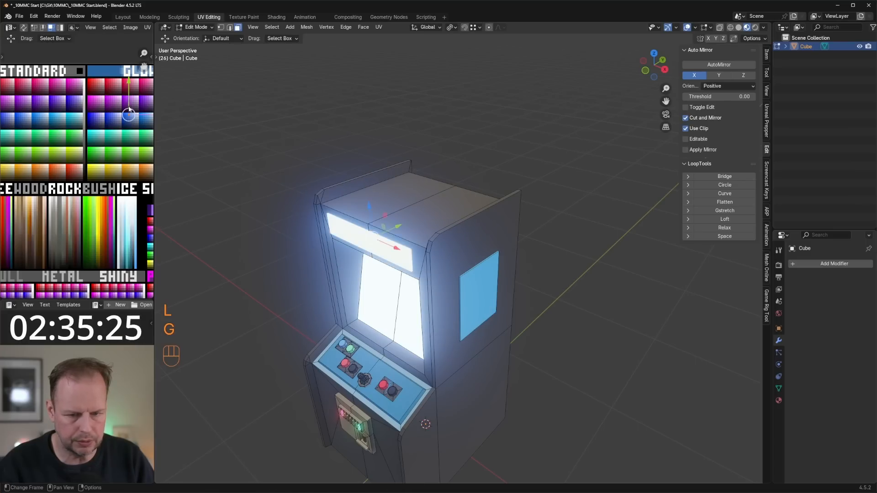
pyautogui.scroll(-1, 147, 127)
pyautogui.press('g')
pyautogui.click(94, 128)
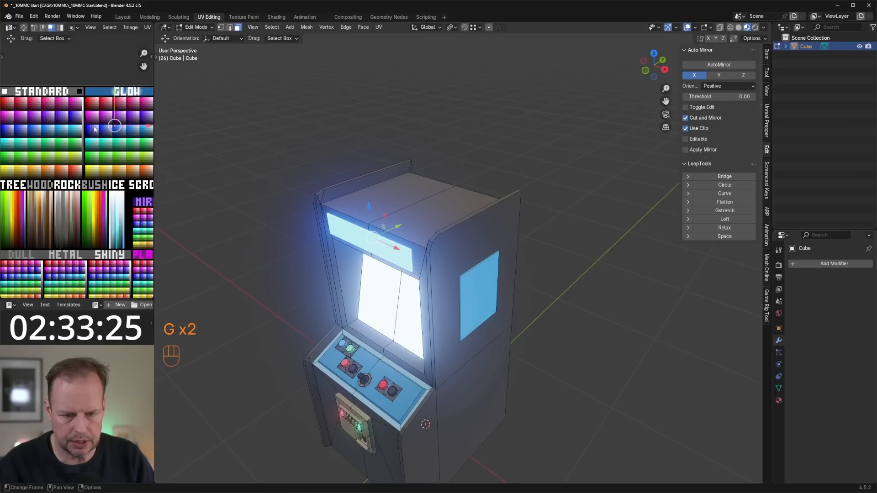
pyautogui.moveTo(364, 269); pyautogui.dragTo(382, 250, button='middle')
pyautogui.scroll(-2, 429, 243)
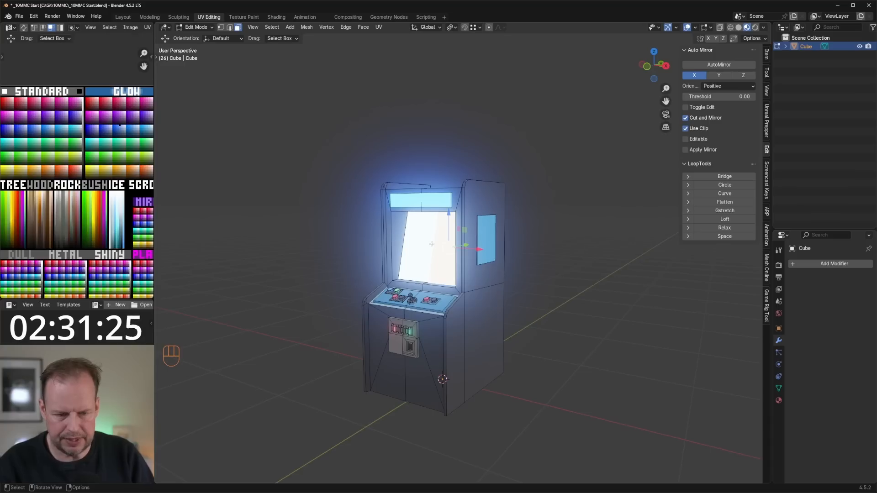
pyautogui.moveTo(436, 244); pyautogui.dragTo(442, 273, button='middle')
pyautogui.scroll(-3, 439, 242)
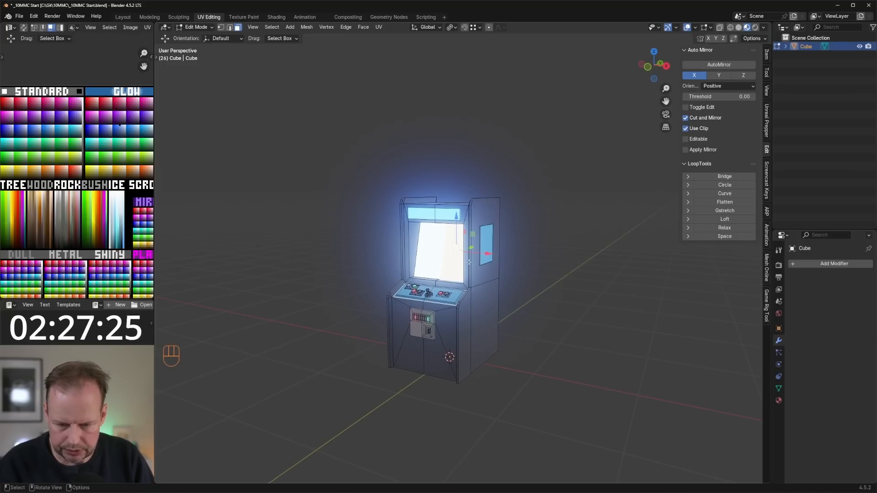
pyautogui.scroll(3, 442, 275)
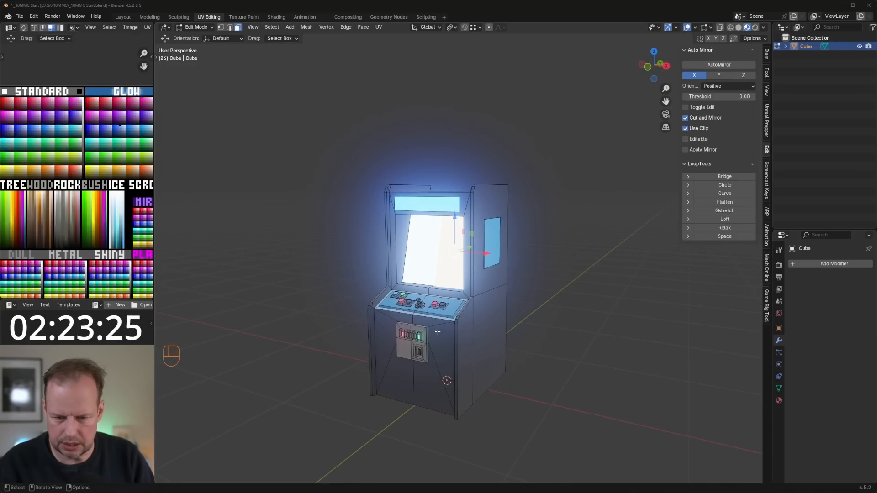
# - Duplicate the blank lower face of the metal coin panel and place the copy centred below the panel on the cabinet front
pyautogui.scroll(3, 360, 391)
pyautogui.press('Tab')
pyautogui.press('Tab')
pyautogui.press('3')
pyautogui.click(360, 391)
pyautogui.keyDown('shift'); pyautogui.moveTo(360, 392); pyautogui.dragTo(398, 300, button='middle'); pyautogui.keyUp('shift')
pyautogui.hotkey('shift', 'd')
pyautogui.rightClick(447, 316)
pyautogui.moveTo(387, 272); pyautogui.dragTo(387, 339)
pyautogui.moveTo(415, 370); pyautogui.dragTo(430, 372)
pyautogui.moveTo(473, 338); pyautogui.dragTo(468, 338, button='middle')
# - Scale the copied plate to 1.62 along Z, widen it along X, shift it about 0.035 m along Y and extrude it 0.027 m into a door
pyautogui.press('s')
pyautogui.press('z')
pyautogui.click(504, 317)
pyautogui.press('s')
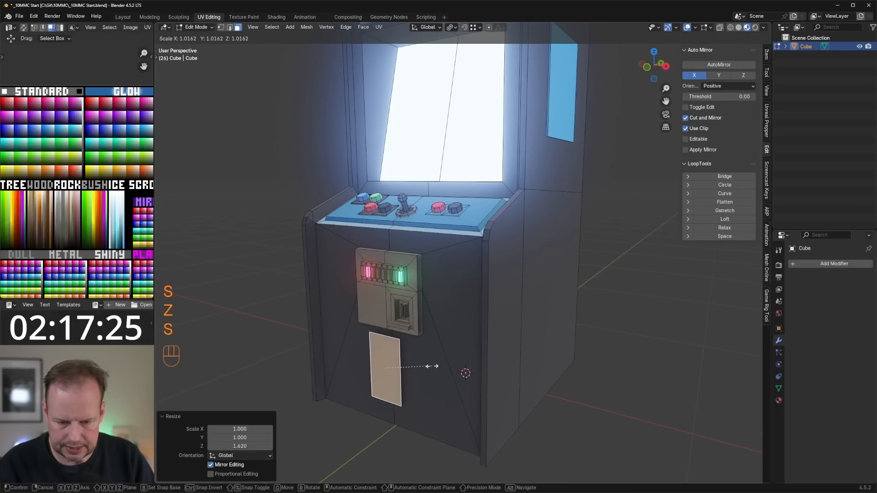
pyautogui.press('x')
pyautogui.click(458, 368)
pyautogui.moveTo(408, 358); pyautogui.dragTo(413, 356)
pyautogui.press('e')
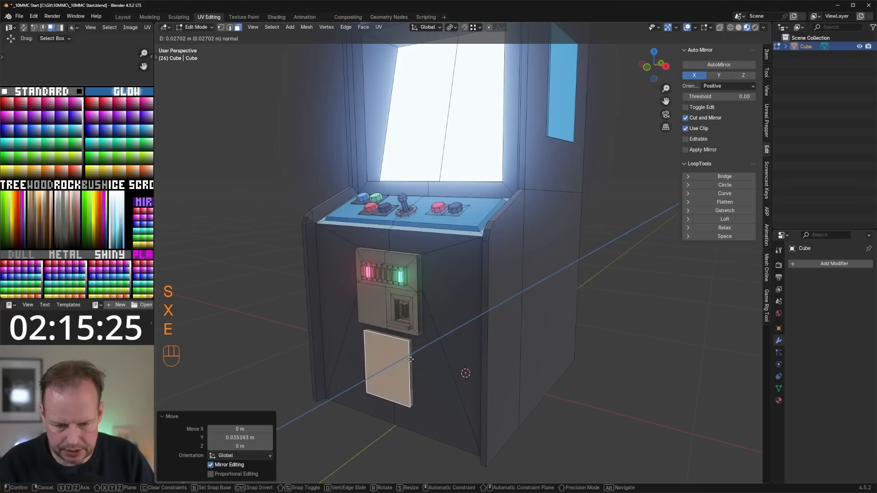
pyautogui.click(411, 359)
# - Recolour the whole door near-black by moving its UVs to a dark METAL palette swatch
pyautogui.press('l')
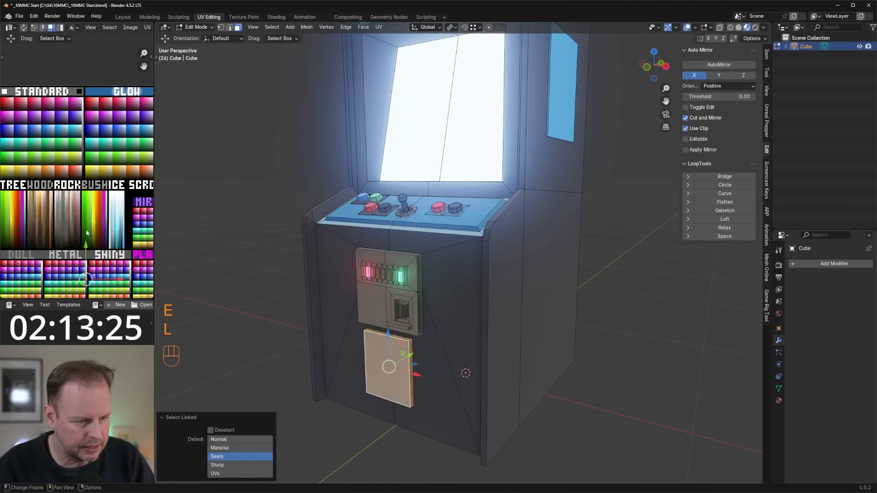
pyautogui.press('g')
pyautogui.click(85, 250)
pyautogui.keyDown('shift'); pyautogui.moveTo(86, 250); pyautogui.dragTo(86, 210, button='middle'); pyautogui.keyUp('shift')
pyautogui.press('g')
pyautogui.click(88, 215)
pyautogui.scroll(2, 374, 320)
# - Duplicate the door's front face, shrink the copy to a small square and place it on the right side of the door's upper half
pyautogui.moveTo(380, 388); pyautogui.dragTo(380, 385)
pyautogui.hotkey('shift', 'd')
pyautogui.rightClick(450, 374)
pyautogui.press('s')
pyautogui.rightClick(385, 388)
pyautogui.hotkey('ctrl', 'z')
pyautogui.hotkey('shift', 'd')
pyautogui.rightClick(383, 410)
pyautogui.press('s')
pyautogui.click(374, 413)
pyautogui.moveTo(385, 418); pyautogui.dragTo(401, 424)
pyautogui.moveTo(374, 384); pyautogui.dragTo(374, 370)
# - Subdivide the small square with one cut, round it into a circle, resize it and set it against the door
pyautogui.rightClick(376, 403)
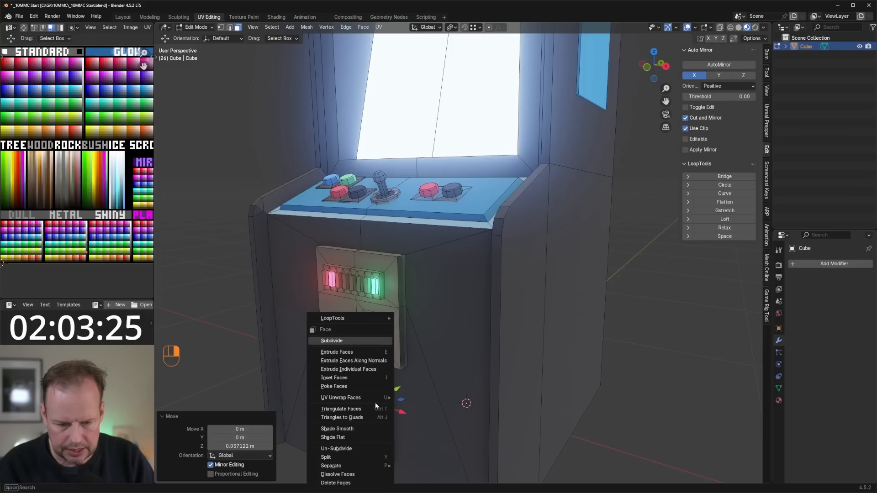
pyautogui.click(346, 341)
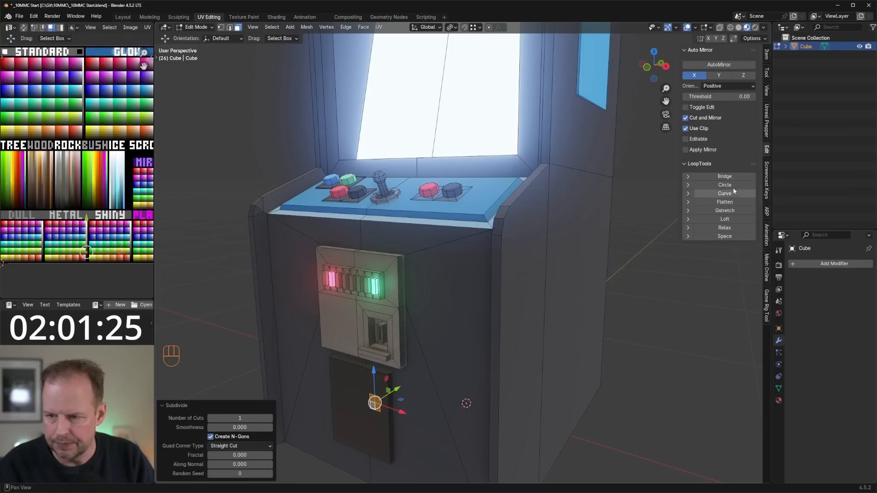
pyautogui.press('s')
pyautogui.click(388, 397)
pyautogui.moveTo(396, 390); pyautogui.dragTo(397, 391)
# - Build a tapered round lock from the circle by repeatedly extruding it outward and scaling the end face
pyautogui.press('e')
pyautogui.click(393, 392)
pyautogui.press('e')
pyautogui.click(388, 392)
pyautogui.press('s')
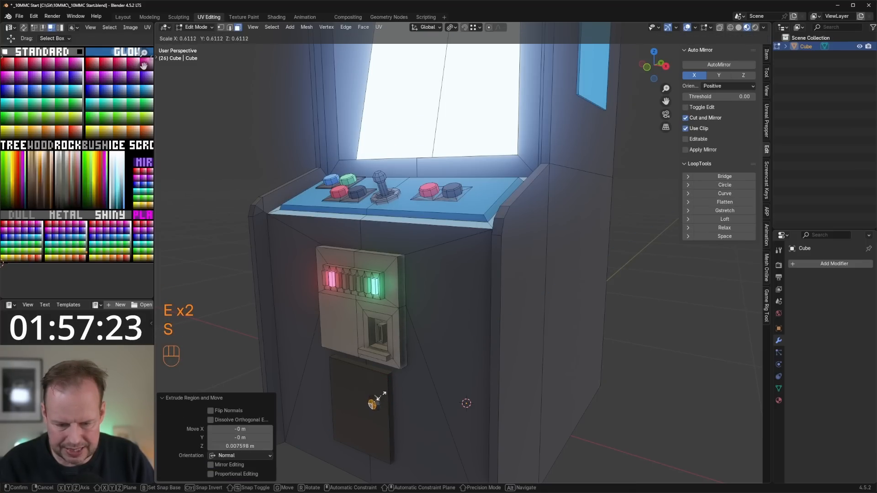
pyautogui.click(374, 400)
pyautogui.press('e')
pyautogui.click(370, 407)
pyautogui.press('e')
pyautogui.click(402, 397)
pyautogui.press('s')
pyautogui.click(391, 394)
pyautogui.moveTo(391, 394); pyautogui.dragTo(539, 330, button='middle')
pyautogui.scroll(5, 480, 315)
pyautogui.moveTo(421, 292); pyautogui.dragTo(445, 274, button='middle')
pyautogui.press('3')
pyautogui.moveTo(482, 175); pyautogui.dragTo(470, 174)
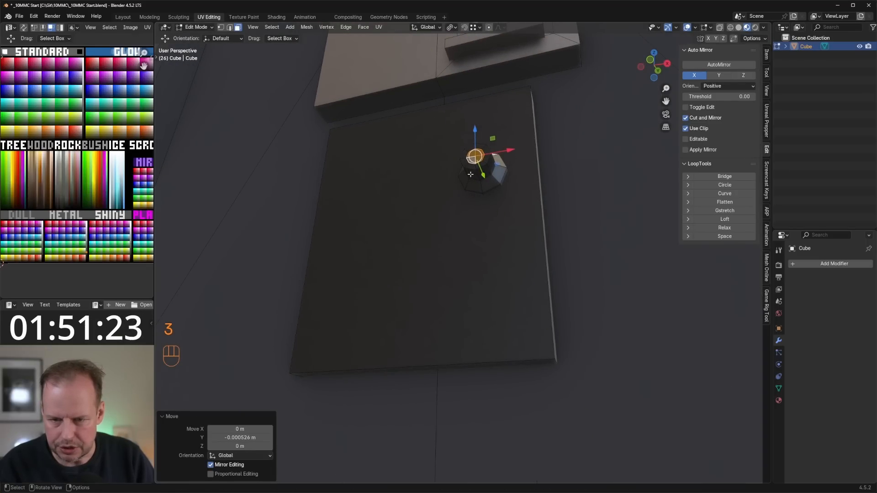
pyautogui.hotkey('ctrl', 'z')
pyautogui.hotkey('ctrl', 'z')
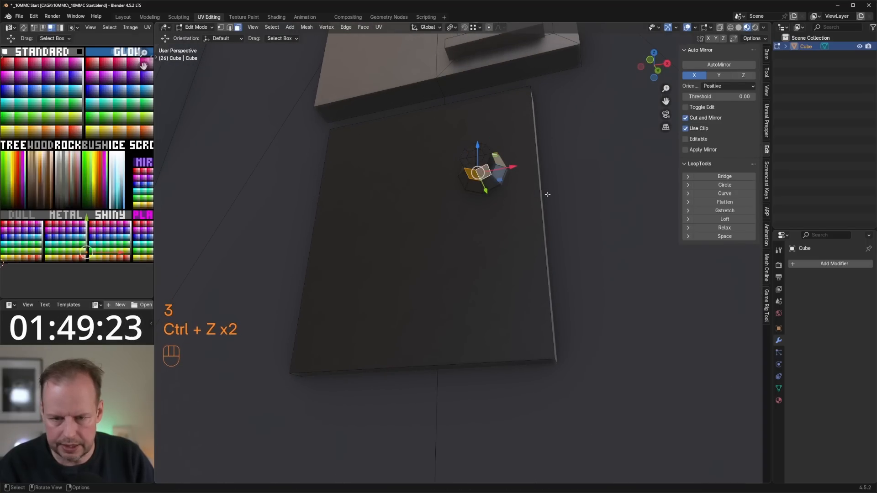
pyautogui.press('i')
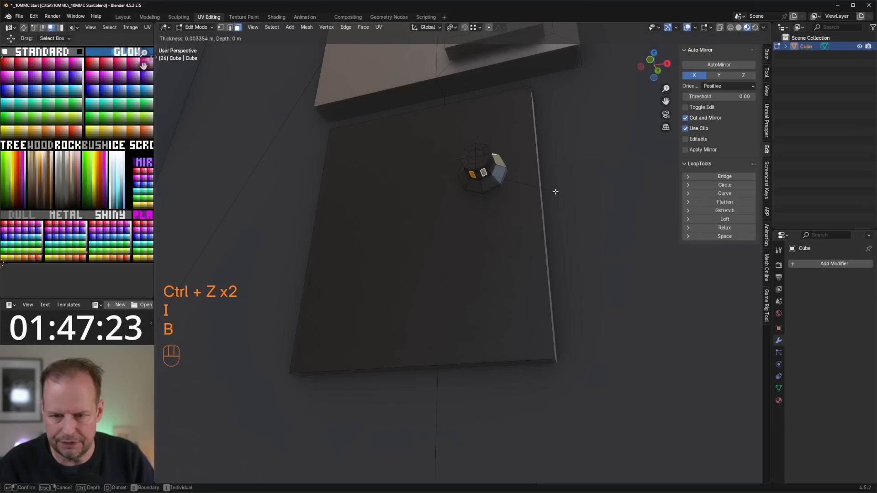
pyautogui.rightClick(547, 193)
# - Change the pivot point setting and inset the two lower front faces of the lock by about 0.002 m
pyautogui.press('.')
pyautogui.click(551, 218)
pyautogui.press('.')
pyautogui.click(541, 161)
pyautogui.press('i')
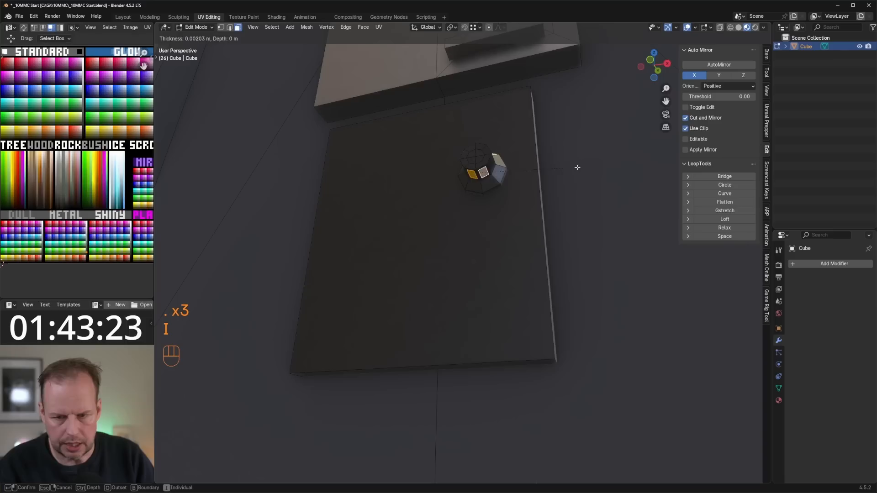
pyautogui.click(576, 169)
# - Extrude the inset lock faces into a key and narrow its end to 0.463 along X
pyautogui.moveTo(543, 171); pyautogui.dragTo(536, 187, button='middle')
pyautogui.press('e')
pyautogui.press('s')
pyautogui.press('x')
pyautogui.click(441, 338)
pyautogui.scroll(-10, 420, 411)
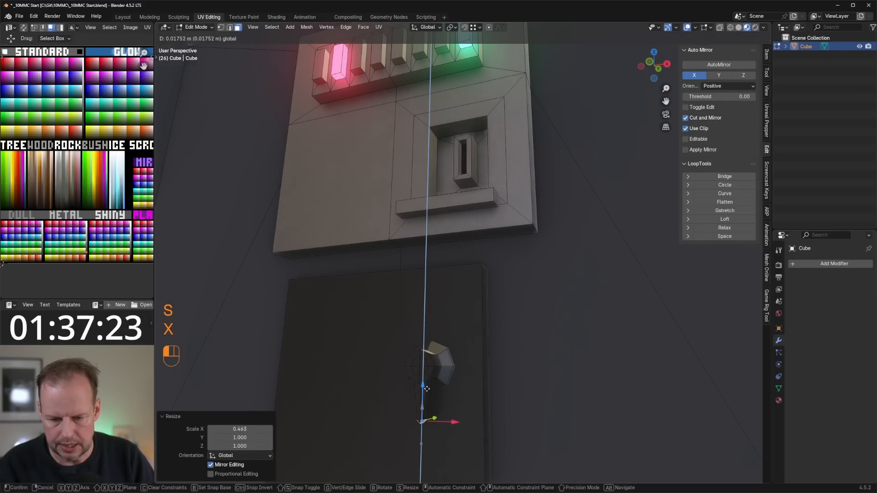
# - Recolour the whole lock and key as bright silver metal by moving their UVs on the palette, and leave mesh editing
pyautogui.press('Tab')
pyautogui.press('Tab')
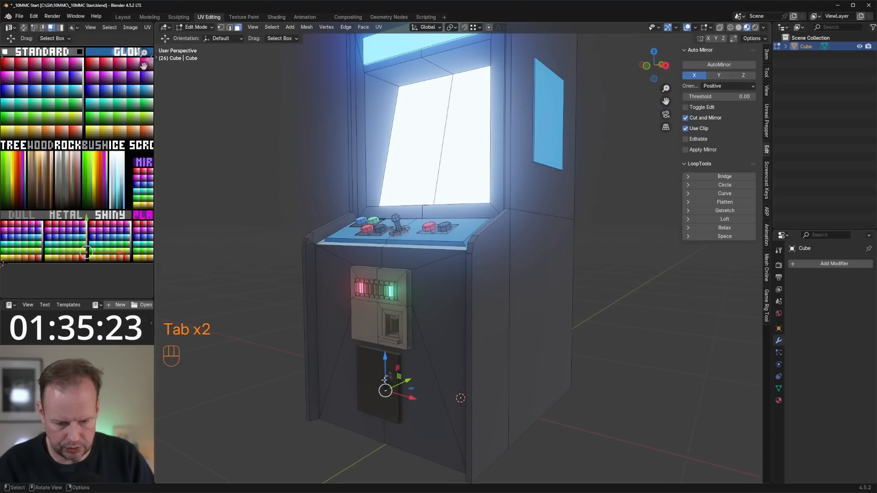
pyautogui.press('l')
pyautogui.press('a')
pyautogui.press('g')
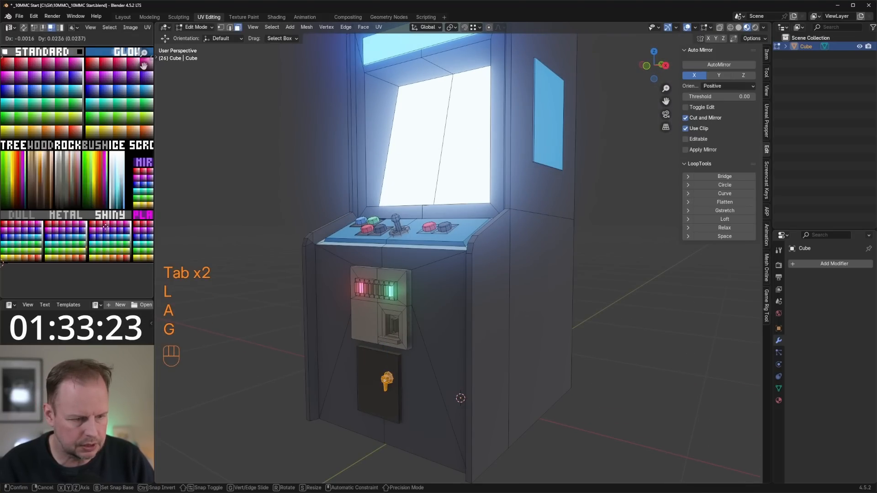
pyautogui.click(117, 220)
pyautogui.press('Tab')
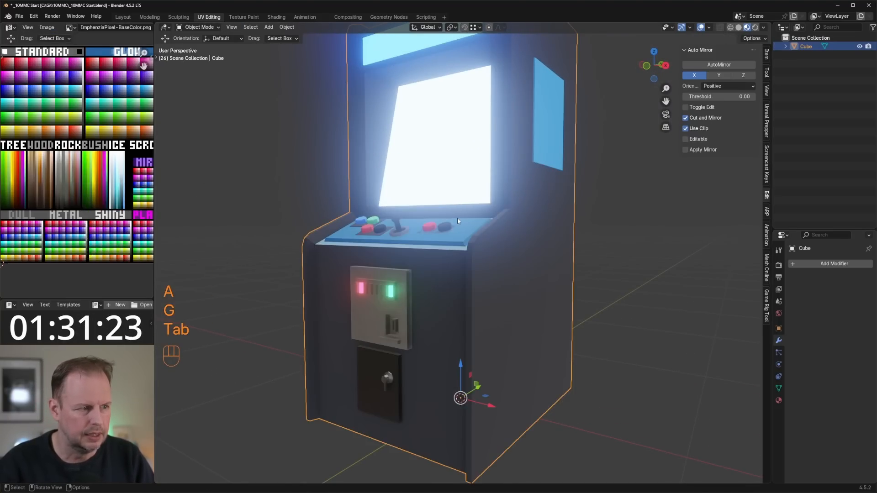
pyautogui.moveTo(510, 202); pyautogui.dragTo(525, 222, button='middle')
pyautogui.press('Tab')
pyautogui.click(383, 194)
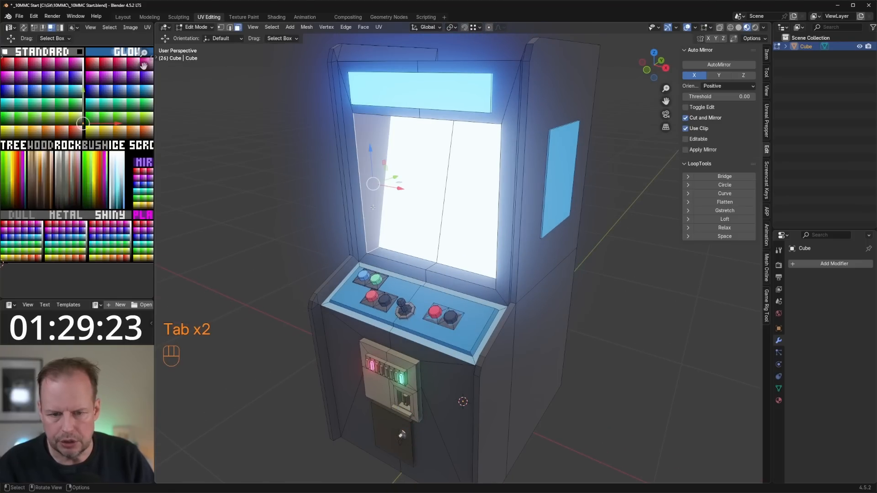
pyautogui.moveTo(399, 196); pyautogui.dragTo(385, 202, button='middle')
pyautogui.scroll(-3, 386, 202)
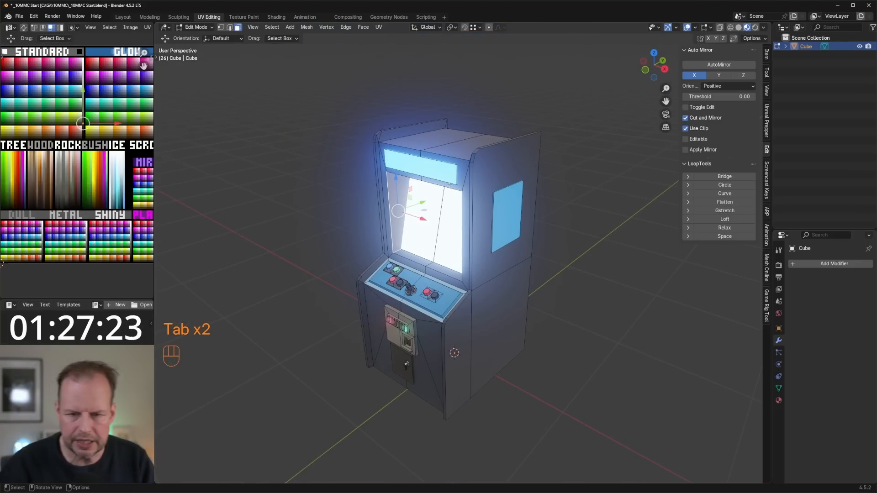
pyautogui.scroll(-1, 452, 170)
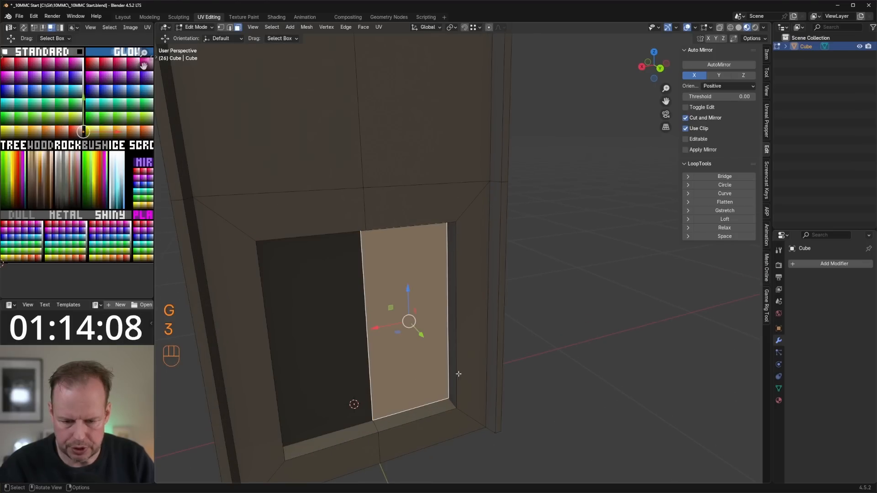
# - Duplicate the ledge face under the back recess, shrink it, place it at the recess's right inner edge and extrude it about 0.069 m into a hinge
pyautogui.click(430, 410)
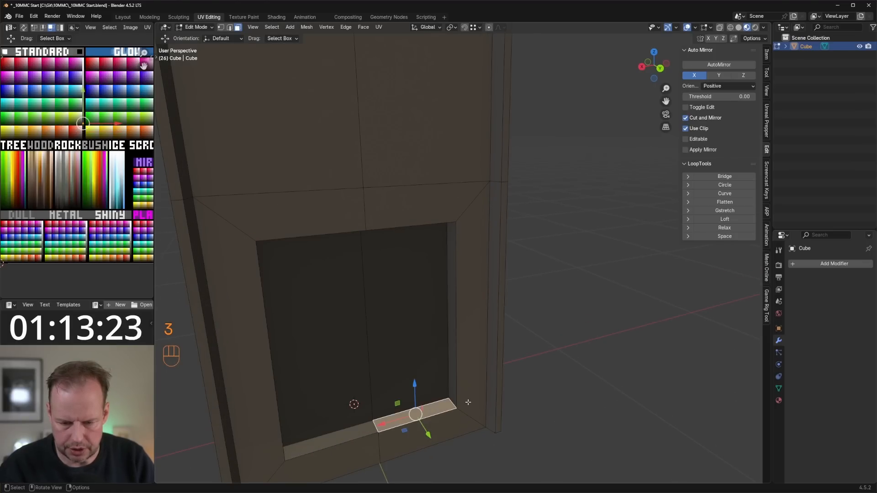
pyautogui.hotkey('shift', 'd')
pyautogui.press('s')
pyautogui.click(410, 426)
pyautogui.moveTo(383, 426); pyautogui.dragTo(459, 416)
pyautogui.moveTo(443, 370); pyautogui.dragTo(435, 343)
pyautogui.press('e')
pyautogui.click(448, 314)
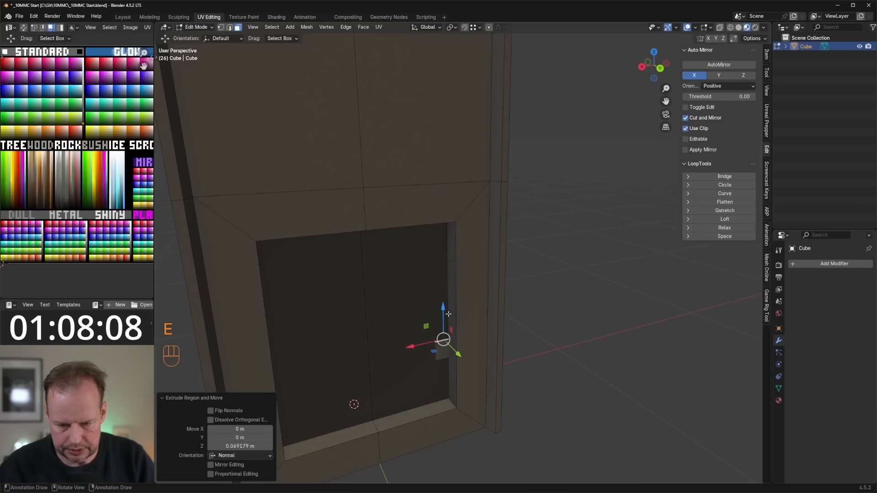
# - Duplicate the hinge block and move the copy about 0.243 m up along the same edge of the recess
pyautogui.press('l')
pyautogui.hotkey('shift', 'd')
pyautogui.rightClick(443, 346)
pyautogui.moveTo(442, 312); pyautogui.dragTo(443, 271)
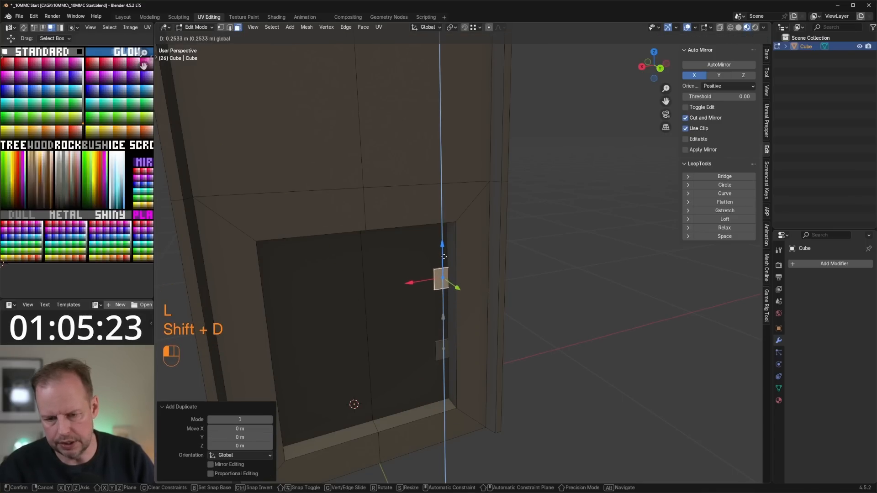
pyautogui.moveTo(444, 256); pyautogui.dragTo(443, 260)
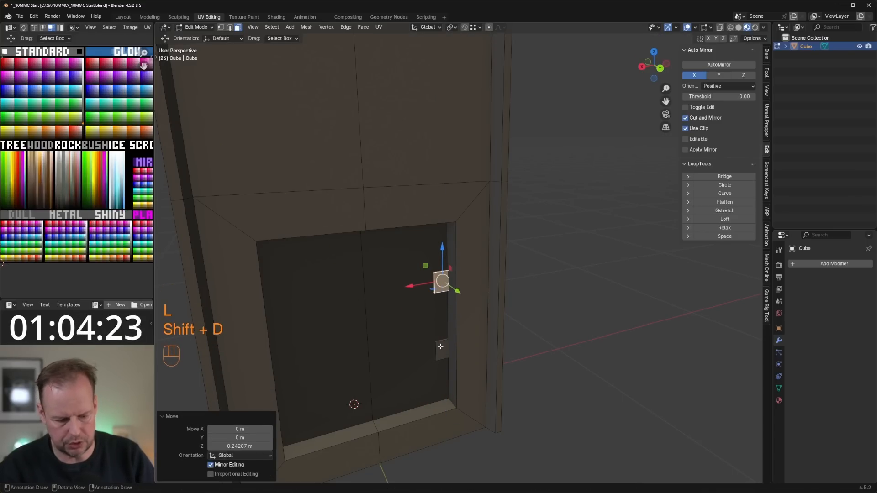
# - Duplicate both hinge blocks and move the copies along X to the opposite inner edge of the back recess
pyautogui.press('l')
pyautogui.scroll(-3, 442, 348)
pyautogui.moveTo(482, 346); pyautogui.dragTo(467, 345, button='middle')
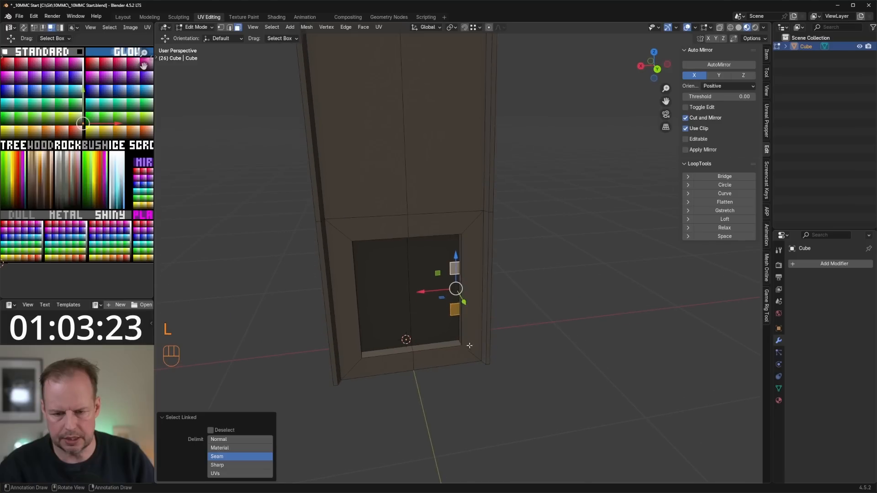
pyautogui.hotkey('shift', 'd')
pyautogui.rightClick(466, 345)
pyautogui.moveTo(429, 291); pyautogui.dragTo(329, 300)
# - Duplicate the right half of the recessed back panel and scale the copy down to a small rectangle
pyautogui.moveTo(338, 303); pyautogui.dragTo(382, 292, button='middle')
pyautogui.click(442, 319)
pyautogui.scroll(2, 447, 340)
pyautogui.scroll(-2, 447, 341)
pyautogui.moveTo(447, 340); pyautogui.dragTo(440, 344, button='middle')
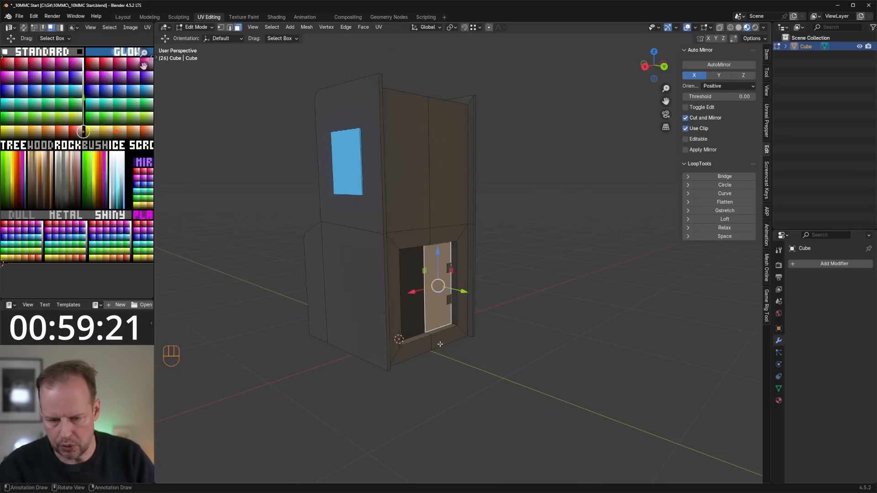
pyautogui.click(447, 339)
pyautogui.click(436, 320)
pyautogui.hotkey('shift', 'd')
pyautogui.rightClick(461, 315)
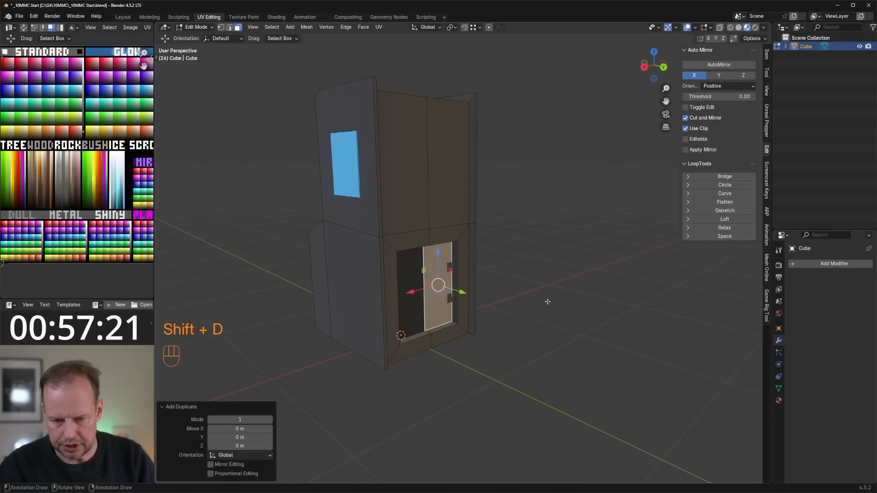
pyautogui.press('s')
pyautogui.click(470, 305)
# - Subdivide the small rectangle with one cut, round it into a circle and scale it to 0.338
pyautogui.rightClick(435, 283)
pyautogui.click(425, 284)
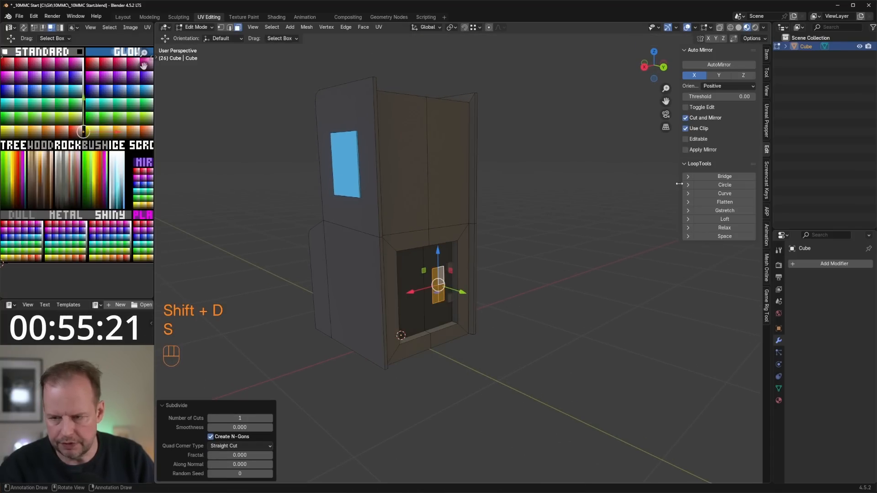
pyautogui.press('s')
pyautogui.click(495, 251)
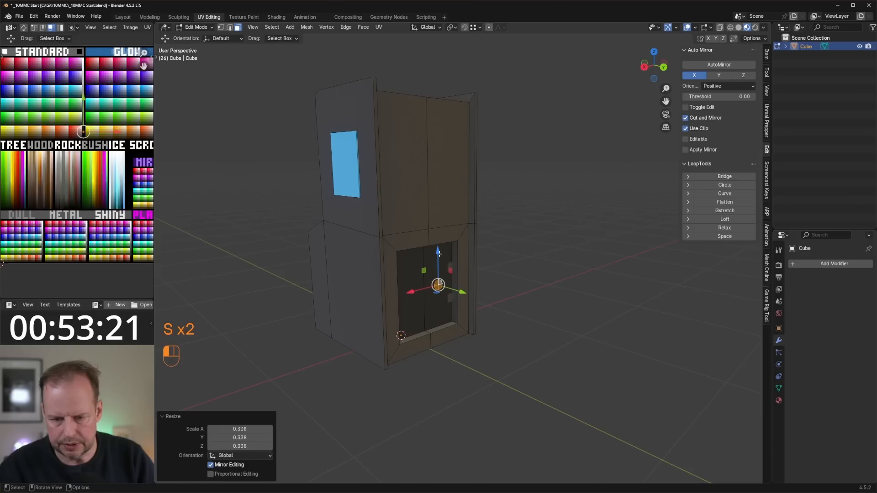
# - Move the circle to the bottom of the back recess, scale it to 0.451 and extrude it about 0.035 m into a cable stub
pyautogui.moveTo(438, 253); pyautogui.dragTo(439, 292)
pyautogui.press('s')
pyautogui.click(476, 322)
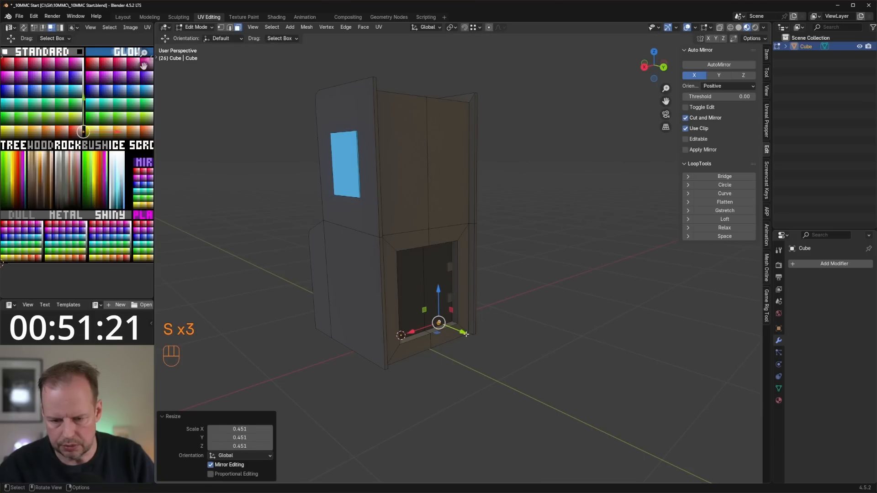
pyautogui.press('e')
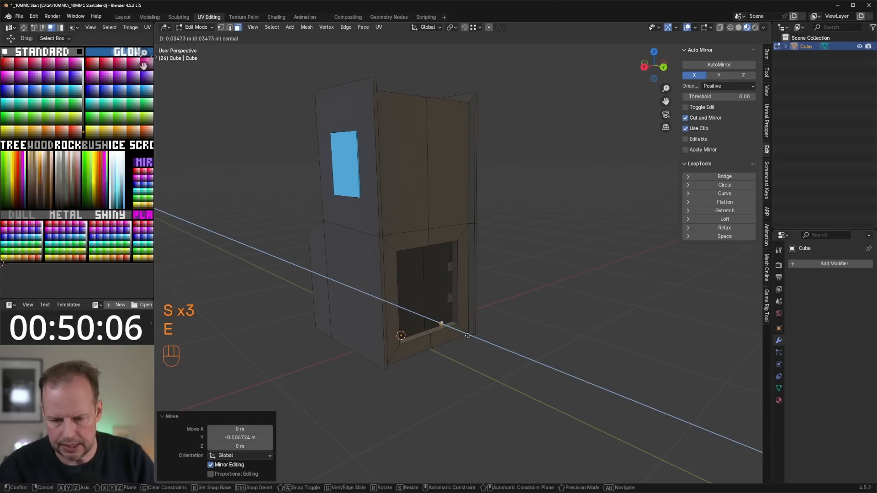
pyautogui.click(467, 335)
# - Extend the cable stub in side view with successive extrusions that curve down behind the cabinet and run along the floor
pyautogui.moveTo(468, 335); pyautogui.dragTo(492, 313, button='middle')
pyautogui.scroll(4, 470, 334)
pyautogui.press('KP_1')
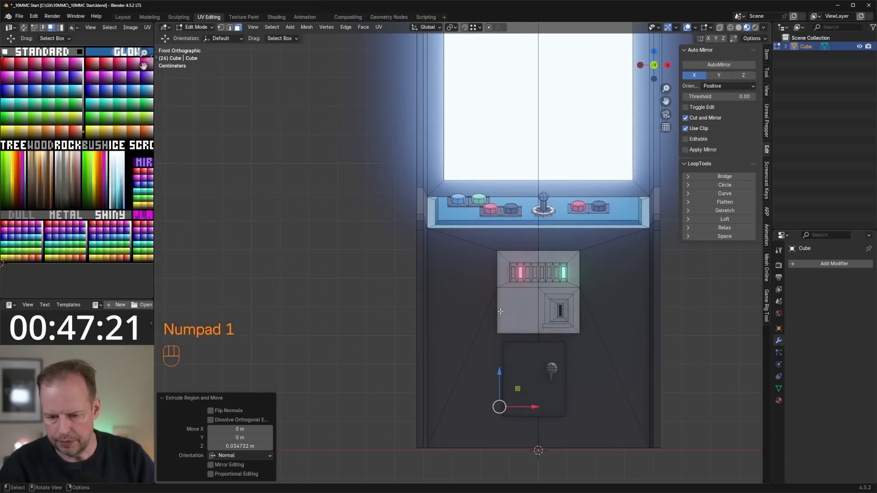
pyautogui.press('KP_3')
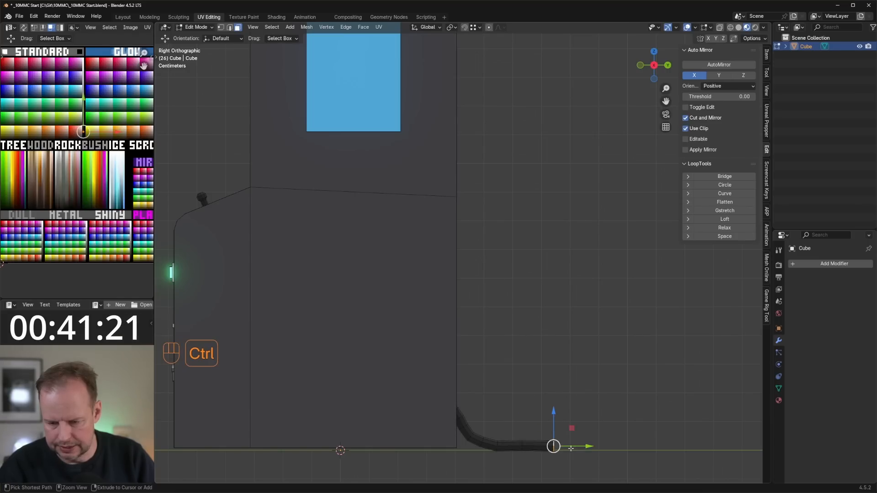
# - Select the cable's outer section and rotate it about 5.27° in top view using proportional editing with a size of 0.180 m
pyautogui.moveTo(602, 446); pyautogui.dragTo(519, 449, button='middle')
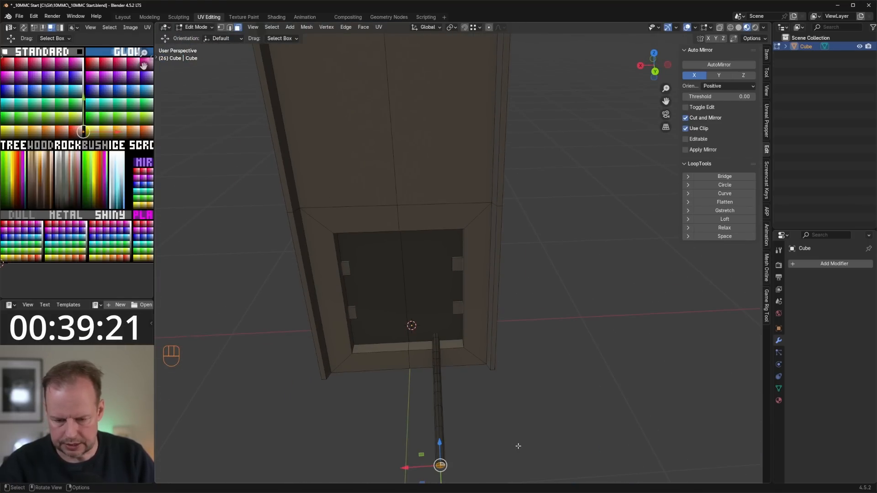
pyautogui.press('ctrl+KP_Add')
pyautogui.press('KP_7')
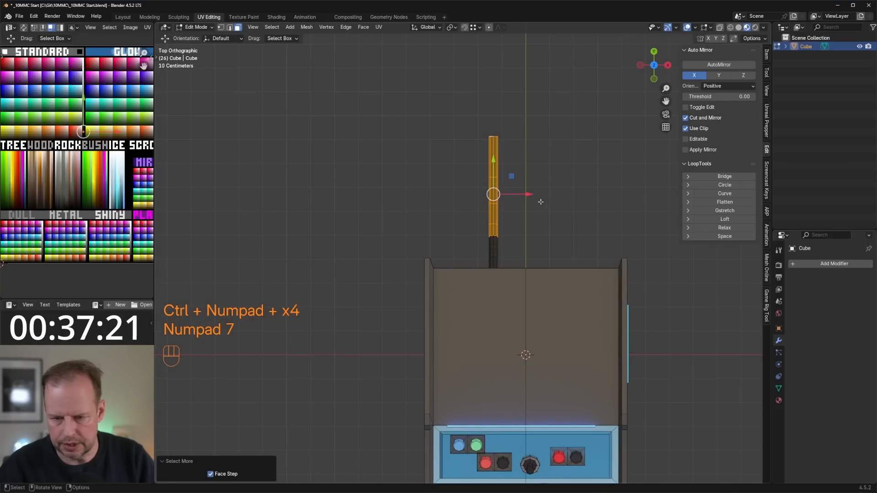
pyautogui.press('r')
pyautogui.press('Escape')
pyautogui.press('o')
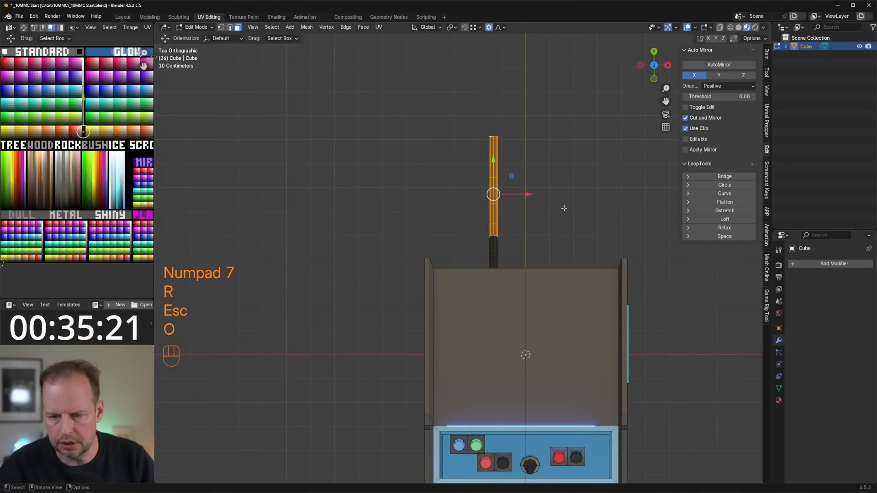
pyautogui.press('r')
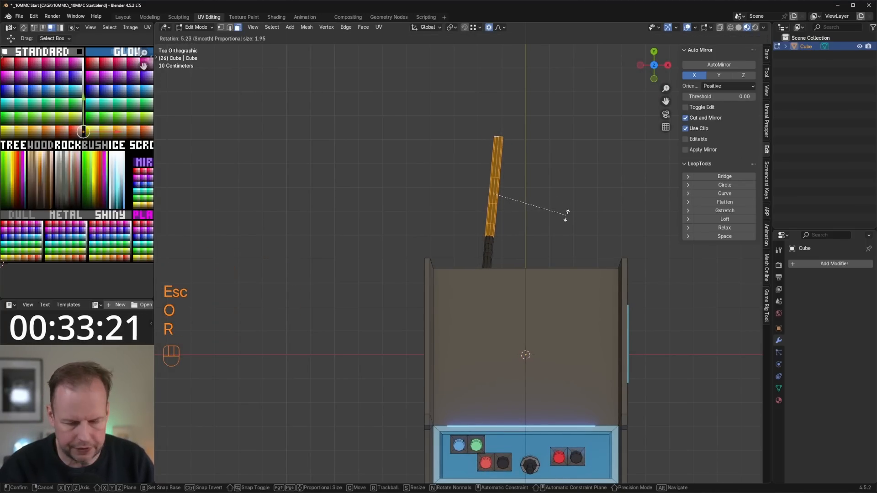
pyautogui.scroll(15, 566, 216)
pyautogui.scroll(1, 566, 215)
pyautogui.click(565, 215)
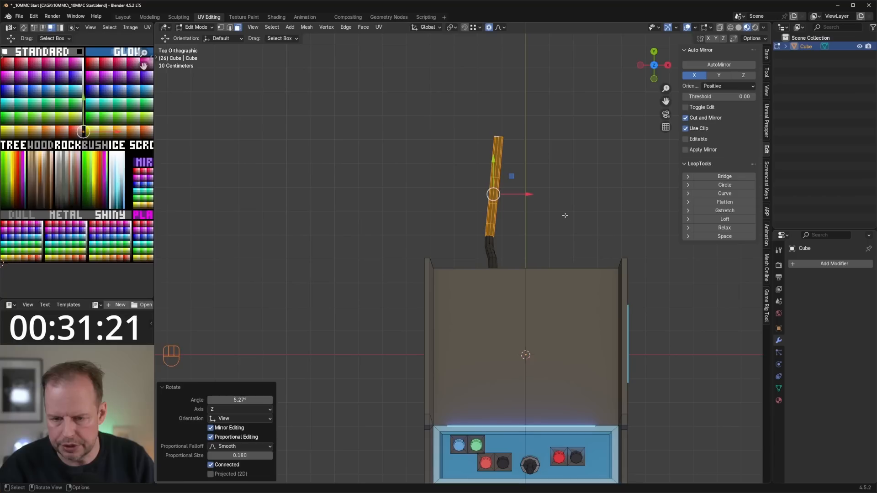
# - Shrink the cable selection two levels, rotate it in top view and move it about 0.042 m in X and -0.046 m in Y
pyautogui.press('ctrl+KP_Subtract')
pyautogui.press('ctrl+KP_Subtract')
pyautogui.press('r')
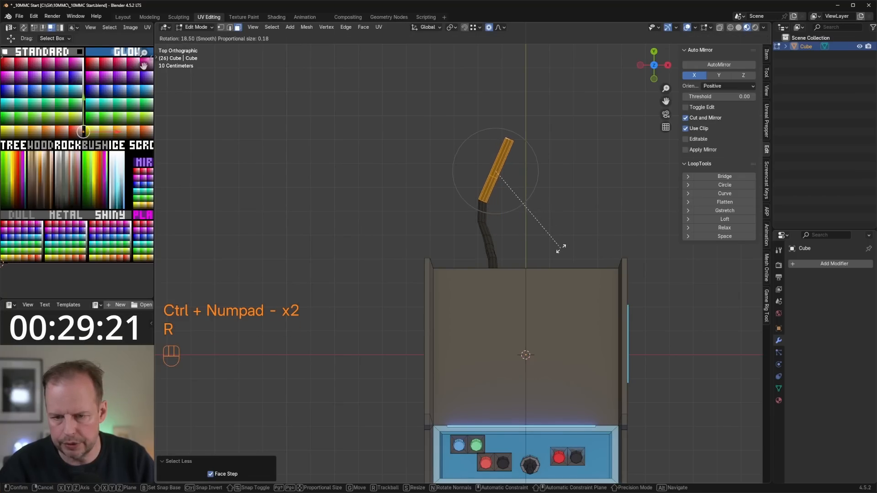
pyautogui.click(564, 228)
pyautogui.press('g')
pyautogui.click(569, 237)
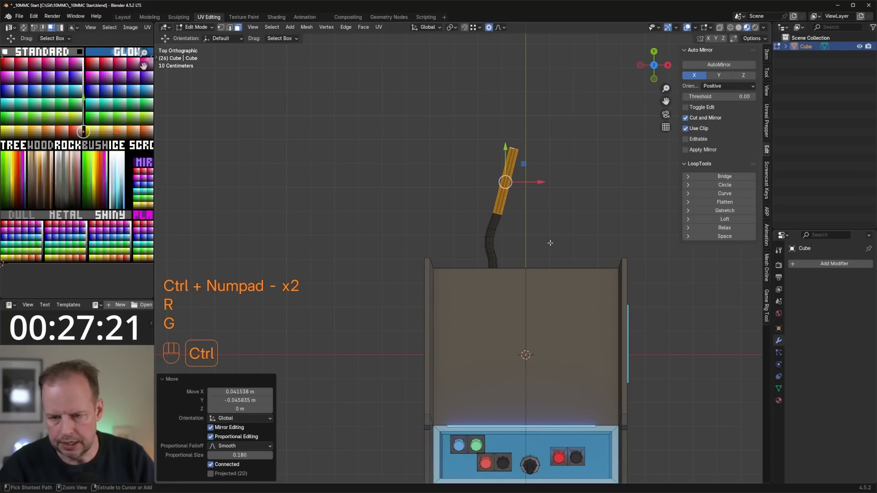
# - Shrink the cable selection one more level, rotate it about -24.2° and move it about -0.013 m in X and 0.003 m in Y
pyautogui.press('ctrl+KP_Subtract')
pyautogui.press('r')
pyautogui.click(590, 152)
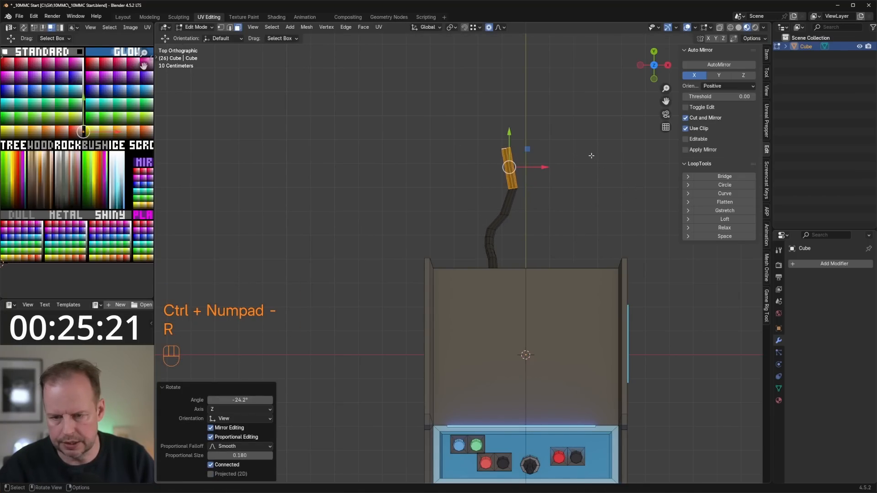
pyautogui.press('g')
pyautogui.click(589, 155)
pyautogui.press('KP_5')
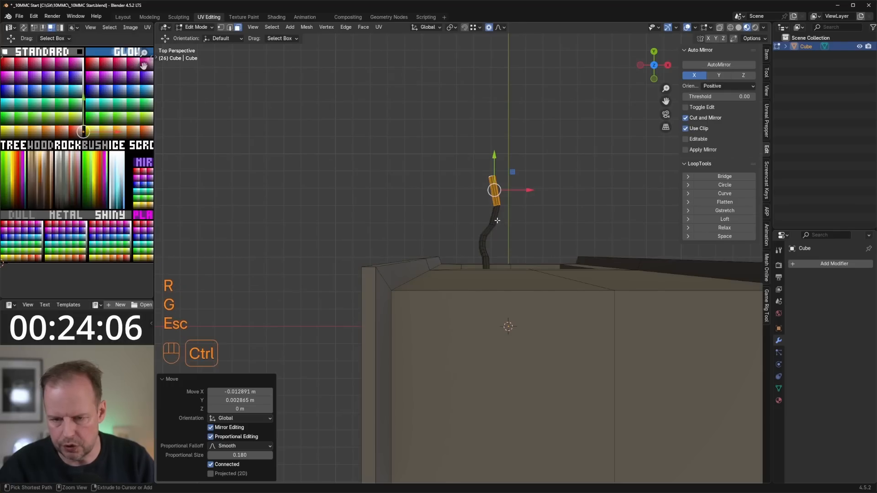
# - Add an edge loop around the cable's outer bend, adjust its position to smooth the curve and return to Object Mode
pyautogui.hotkey('ctrl', 'r')
pyautogui.click(497, 220)
pyautogui.hotkey('ctrl', 't')
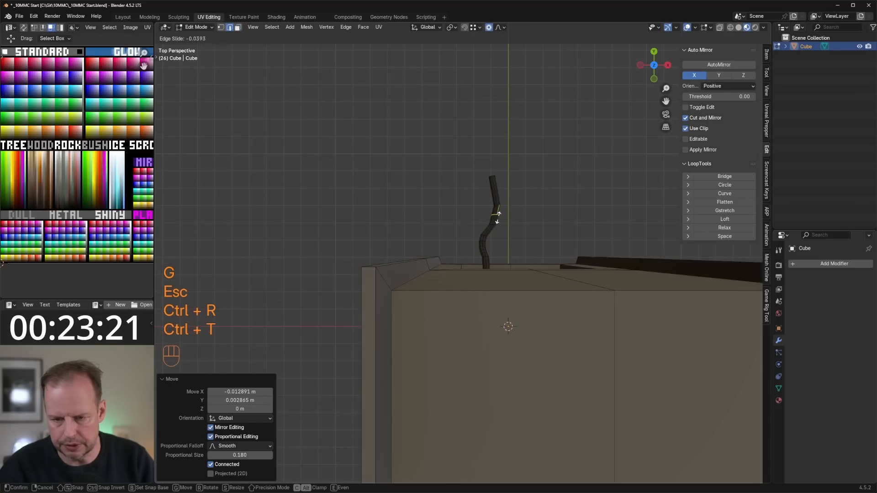
pyautogui.press('g')
pyautogui.click(523, 220)
pyautogui.moveTo(522, 221); pyautogui.dragTo(498, 320, button='middle')
pyautogui.press('Tab')
pyautogui.scroll(-6, 472, 277)
pyautogui.scroll(4, 477, 310)
# - Duplicate the blank square face on the front coin panel and scale the copy to 0.291
pyautogui.press('Tab')
pyautogui.press('Tab')
pyautogui.moveTo(511, 260); pyautogui.dragTo(525, 281, button='middle')
pyautogui.scroll(2, 529, 276)
pyautogui.press('Tab')
pyautogui.press('3')
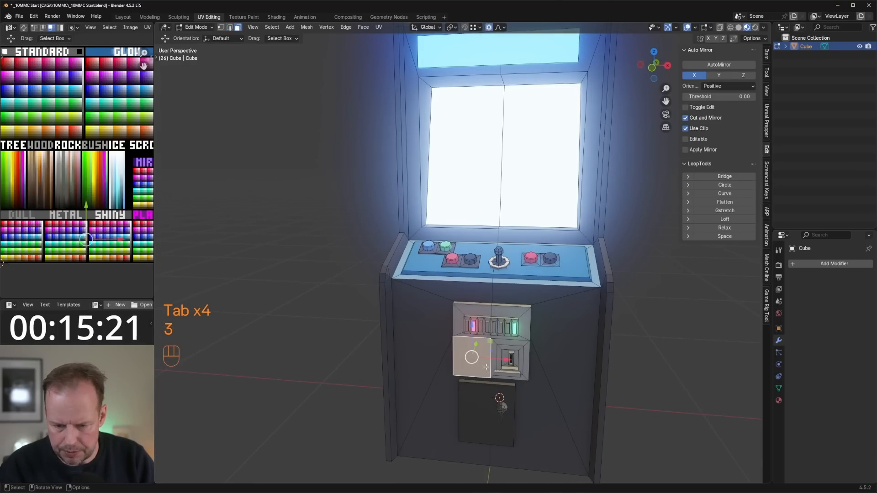
pyautogui.hotkey('shift', 'd')
pyautogui.rightClick(552, 347)
pyautogui.press('s')
pyautogui.click(456, 340)
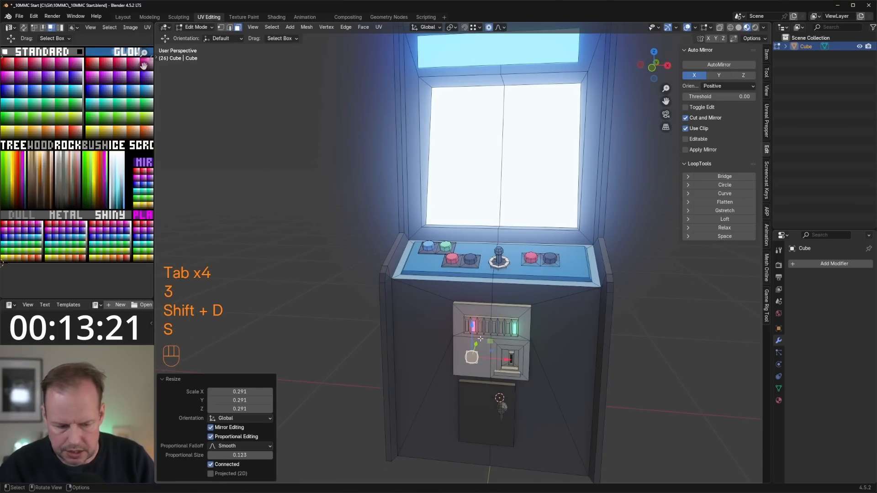
# - Disable proportional editing, position the small square within the coin panel's blank area and extrude it about 0.015 m
pyautogui.press('o')
pyautogui.moveTo(471, 321); pyautogui.dragTo(471, 331)
pyautogui.moveTo(506, 368); pyautogui.dragTo(498, 368)
pyautogui.moveTo(525, 368); pyautogui.dragTo(499, 377, button='middle')
pyautogui.moveTo(391, 368); pyautogui.dragTo(388, 371)
pyautogui.press('e')
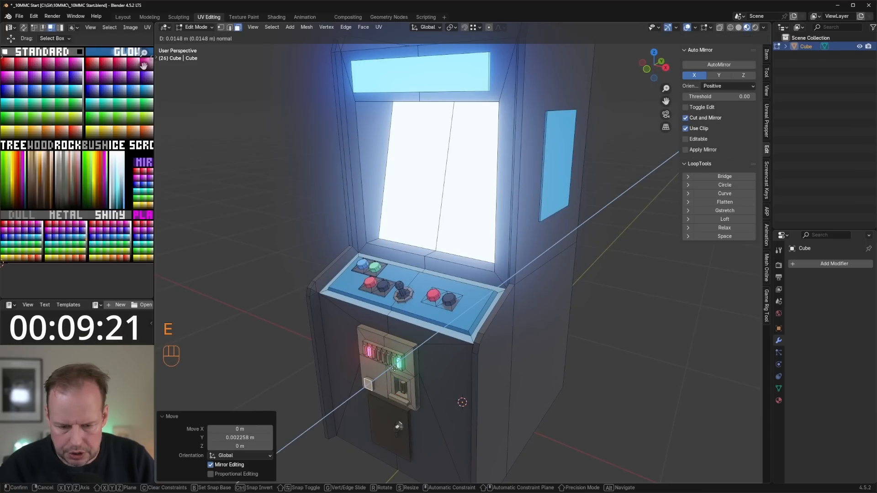
pyautogui.click(388, 370)
# - Recolour the entire small block by shifting its UVs to a dark palette swatch and place a duplicate beside it
pyautogui.click(368, 384)
pyautogui.press('l')
pyautogui.press('g')
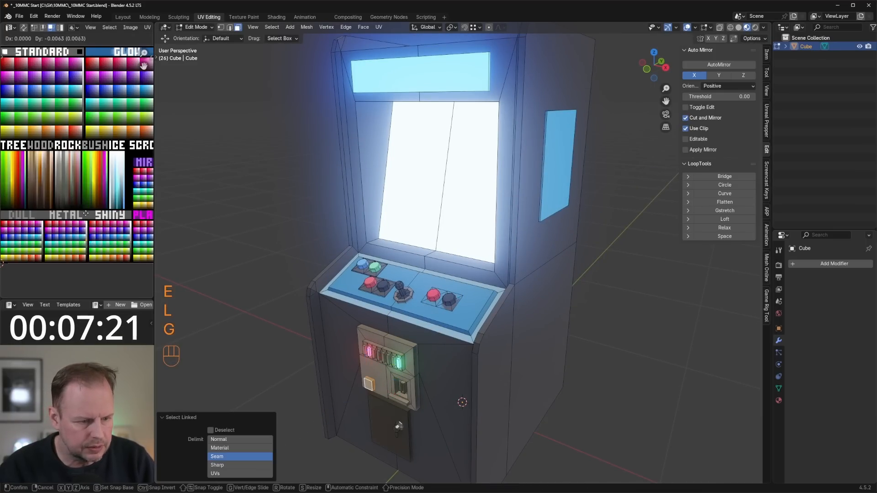
pyautogui.click(86, 222)
pyautogui.hotkey('shift', 'd')
pyautogui.rightClick(392, 394)
pyautogui.moveTo(393, 394); pyautogui.dragTo(404, 399)
# - Select the detail between the two coin panel lights, grow the selection and shift its UVs slightly lower on the palette
pyautogui.click(387, 359)
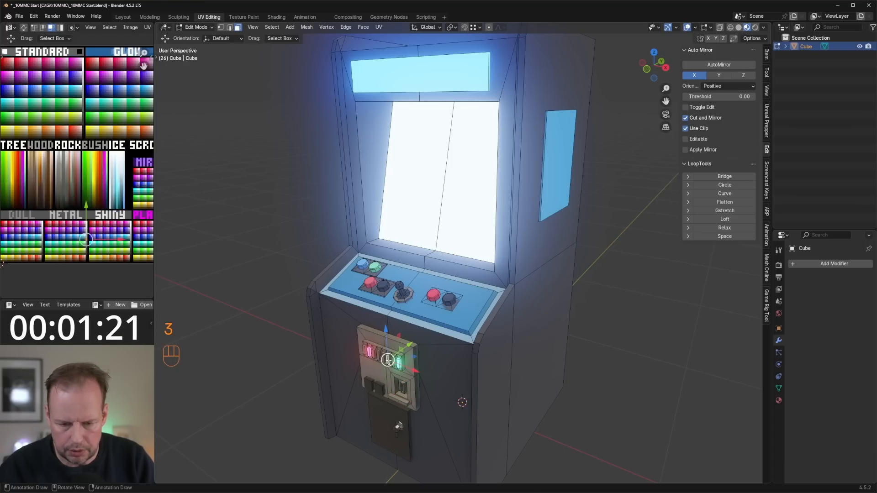
pyautogui.press('ctrl+KP_Add')
pyautogui.press('g')
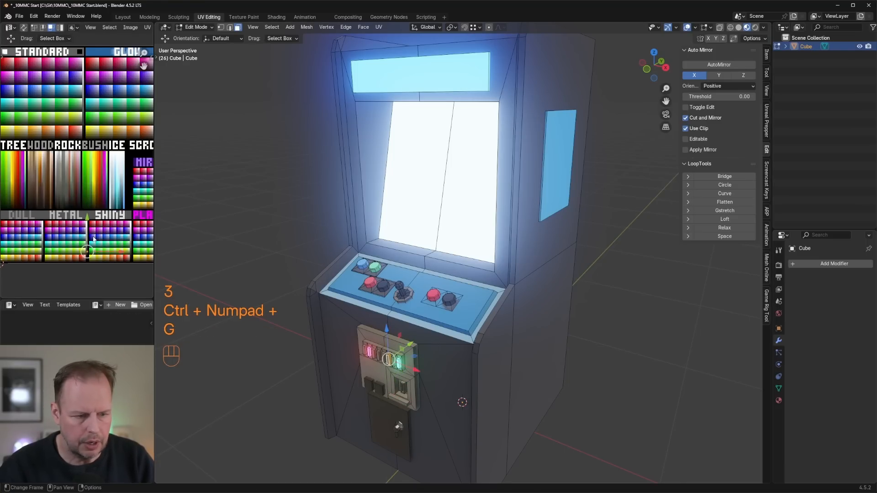
pyautogui.press('Tab')
pyautogui.scroll(-6, 560, 286)
pyautogui.scroll(3, 502, 267)
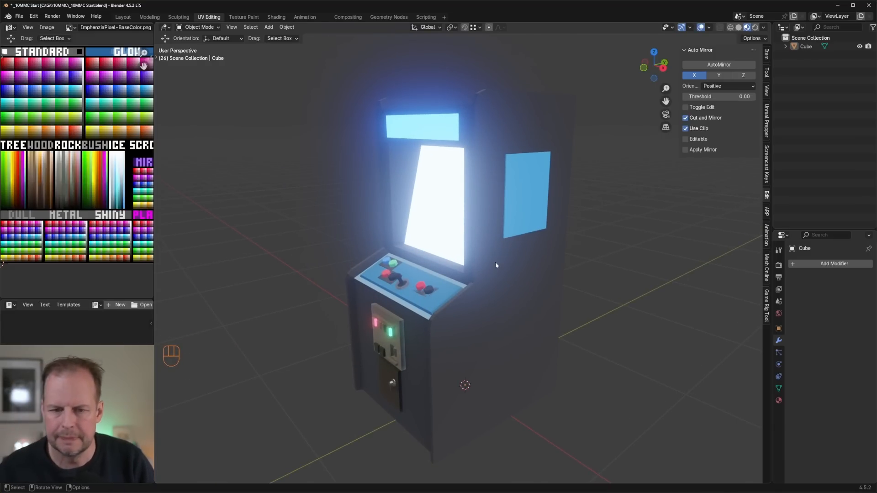
# - Inspect the overall cabinet and its front details from several distances and angles
pyautogui.scroll(-6, 532, 305)
pyautogui.scroll(5, 476, 254)
pyautogui.moveTo(475, 254); pyautogui.dragTo(504, 276, button='middle')
pyautogui.scroll(5, 512, 246)
pyautogui.press('Tab')
pyautogui.press('Tab')
pyautogui.scroll(-5, 561, 268)
pyautogui.scroll(4, 503, 246)
pyautogui.scroll(-1, 504, 276)
# - Rename the cabinet object to ArcadeCabinet and save the Blender file
pyautogui.click(504, 278)
pyautogui.press('F2')
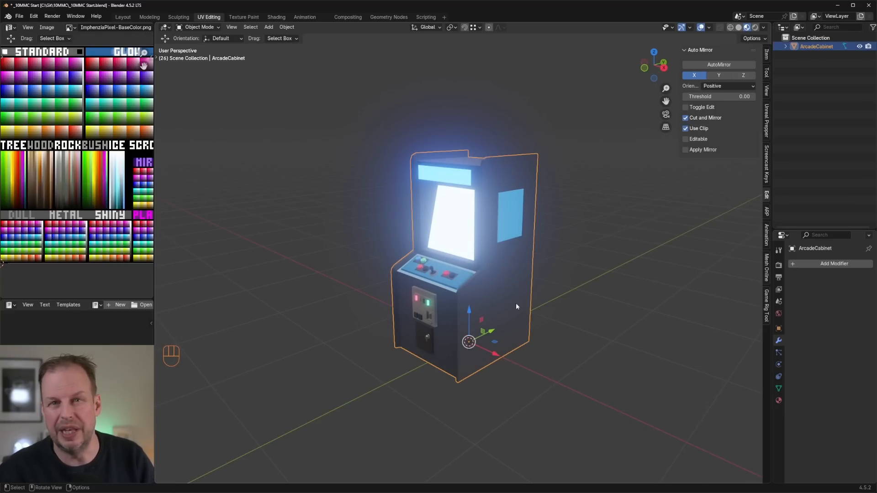
pyautogui.hotkey('ctrl', 's')
pyautogui.click(570, 246)
pyautogui.click(492, 199)
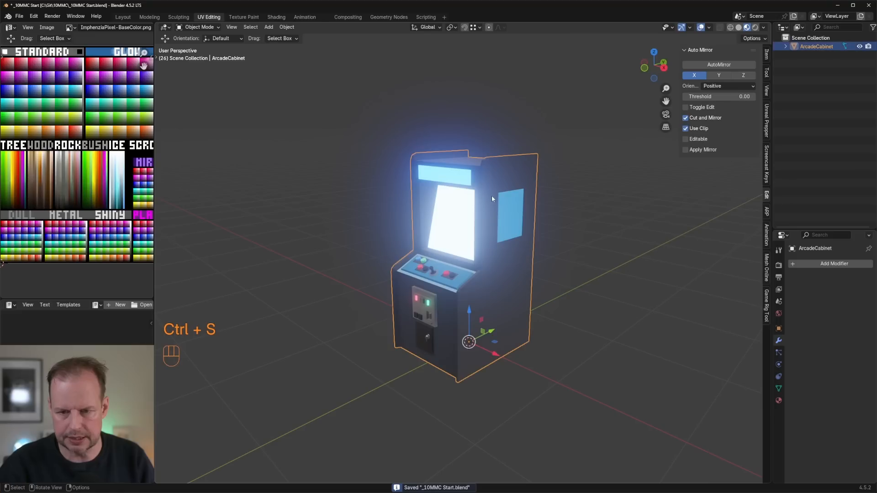
# - Convert the scene to Unreal scale with the Unreal Prepper add-on
pyautogui.click(766, 122)
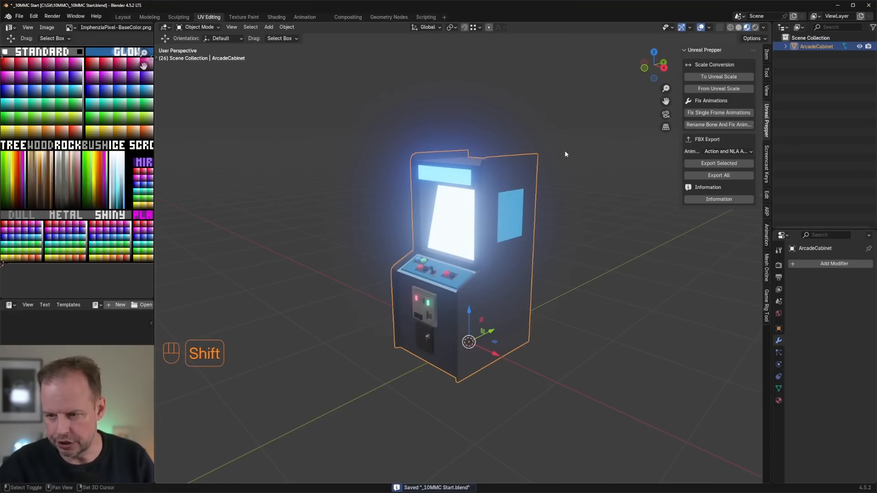
pyautogui.keyDown('shift'); pyautogui.moveTo(565, 155); pyautogui.dragTo(569, 196, button='middle'); pyautogui.keyUp('shift')
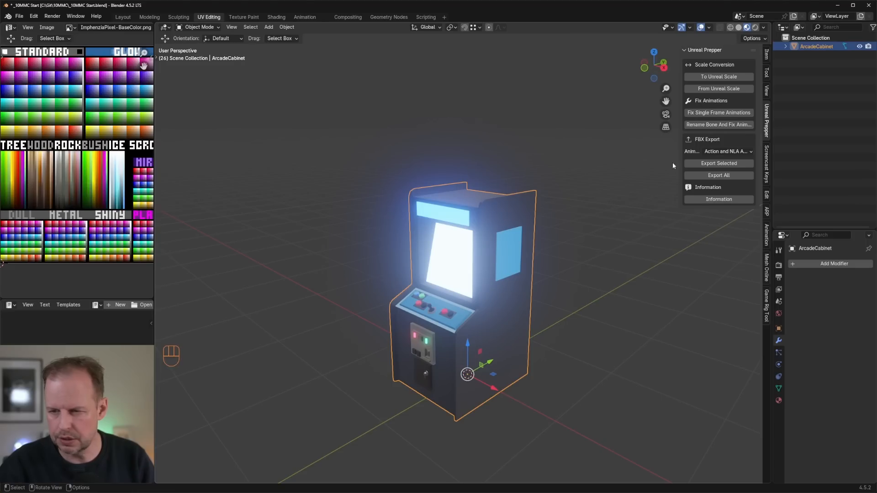
pyautogui.click(720, 76)
pyautogui.scroll(15, 555, 193)
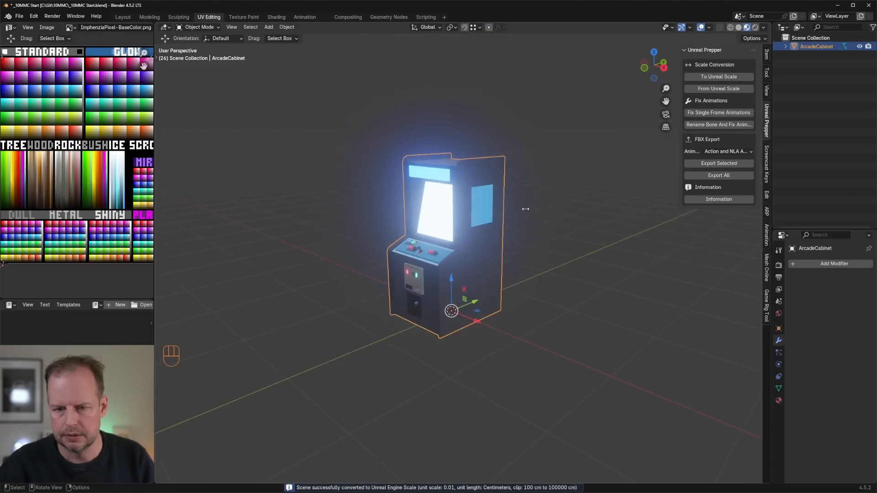
# - Set the FBX export to No Animations and export the selected cabinet to the Desktop as ArcadeCabinet.fbx
pyautogui.click(724, 152)
pyautogui.click(722, 161)
pyautogui.click(723, 163)
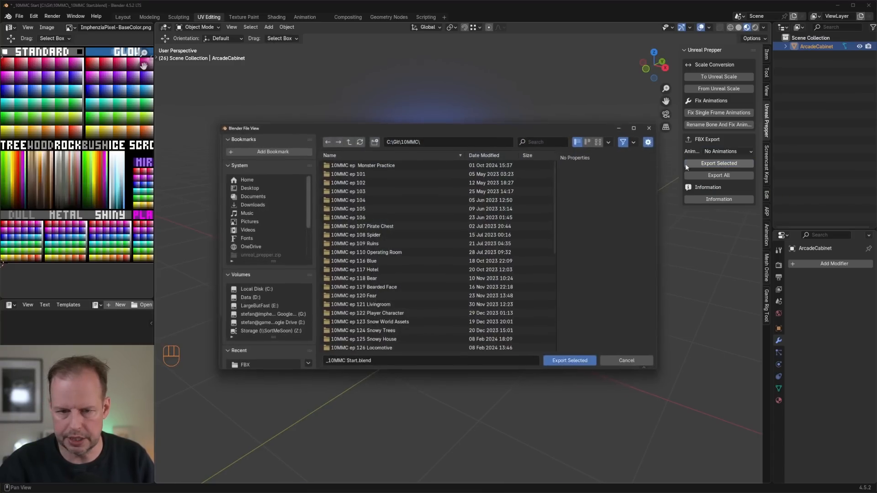
pyautogui.click(257, 187)
pyautogui.click(359, 362)
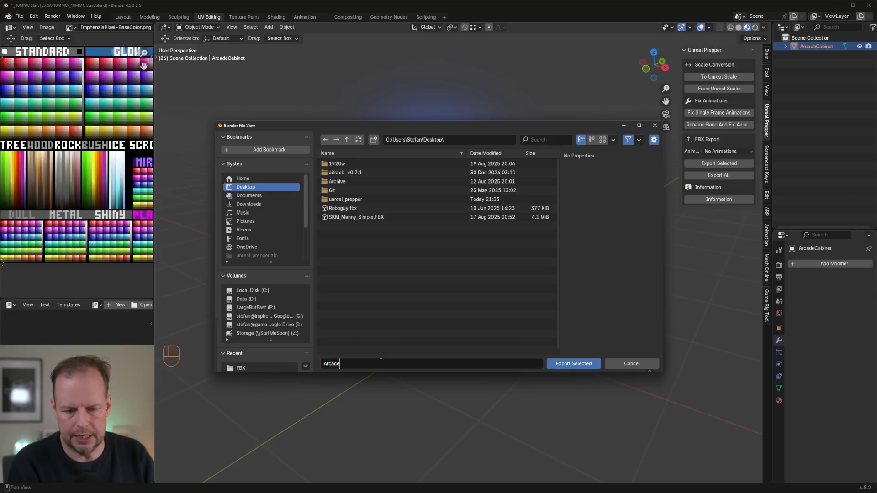
pyautogui.write('ArcadeCabinet')
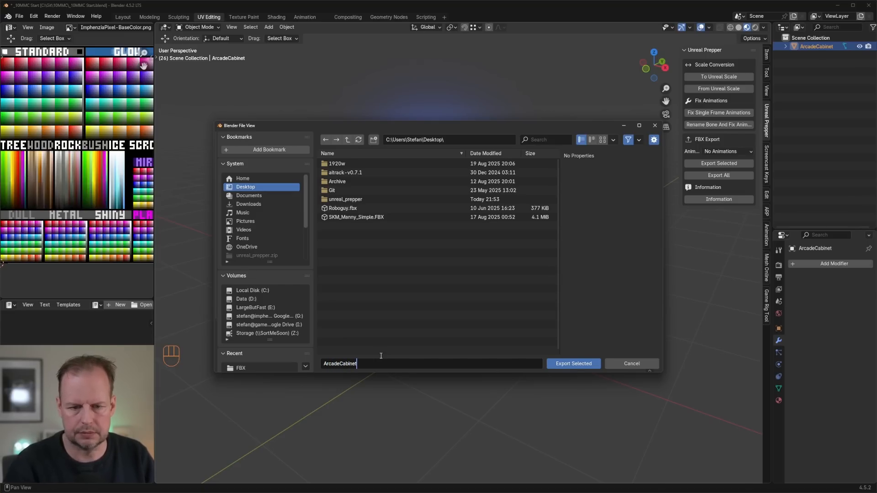
pyautogui.write('.fbx')
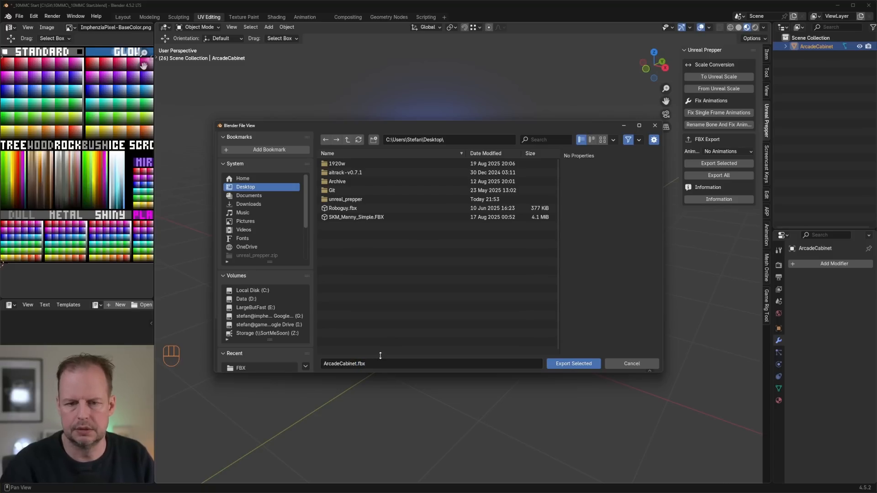
pyautogui.click(569, 365)
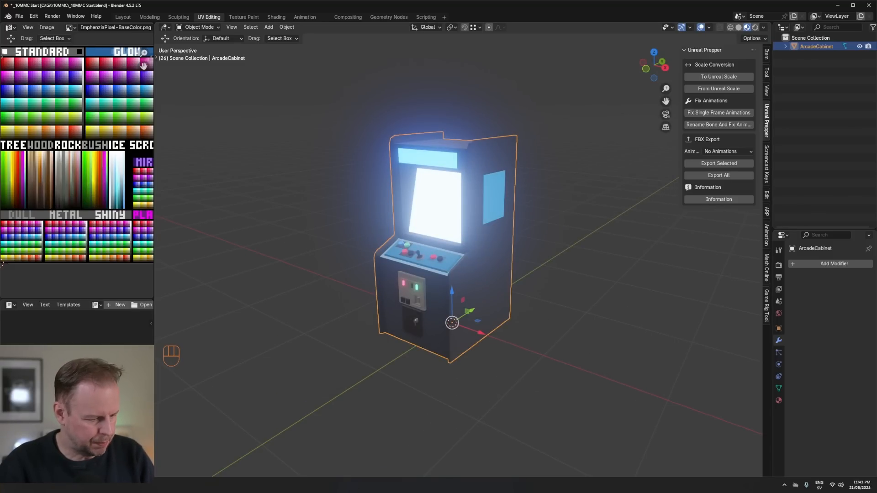
# - Switch to Unreal Editor and create a content folder named Arcade inside the Crispoly folder
pyautogui.hotkey('alt', 'Tab')
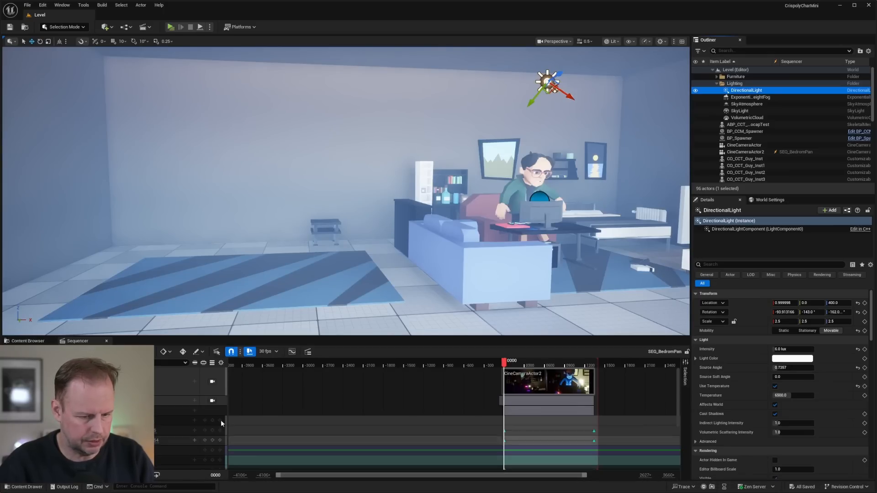
pyautogui.click(27, 341)
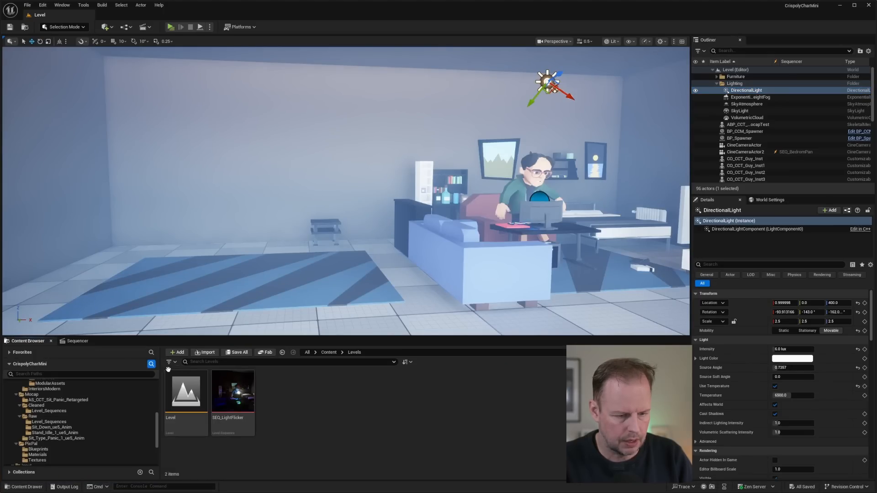
pyautogui.scroll(10, 55, 418)
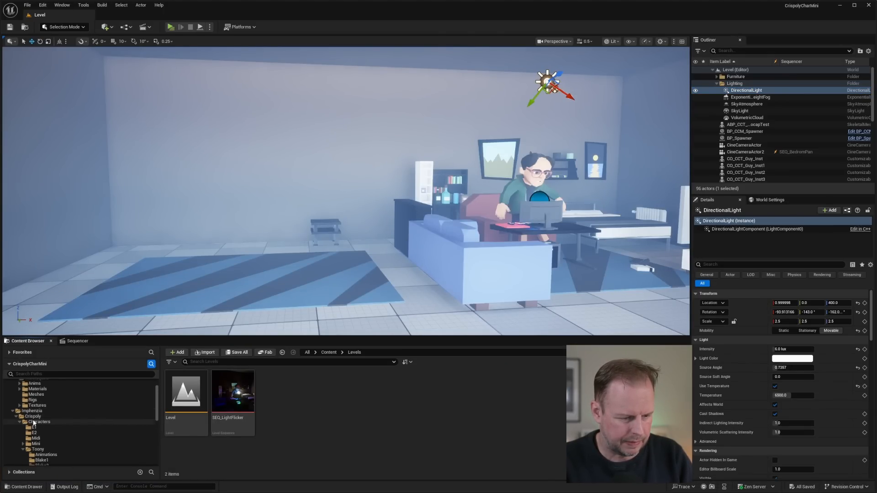
pyautogui.rightClick(34, 416)
pyautogui.click(62, 257)
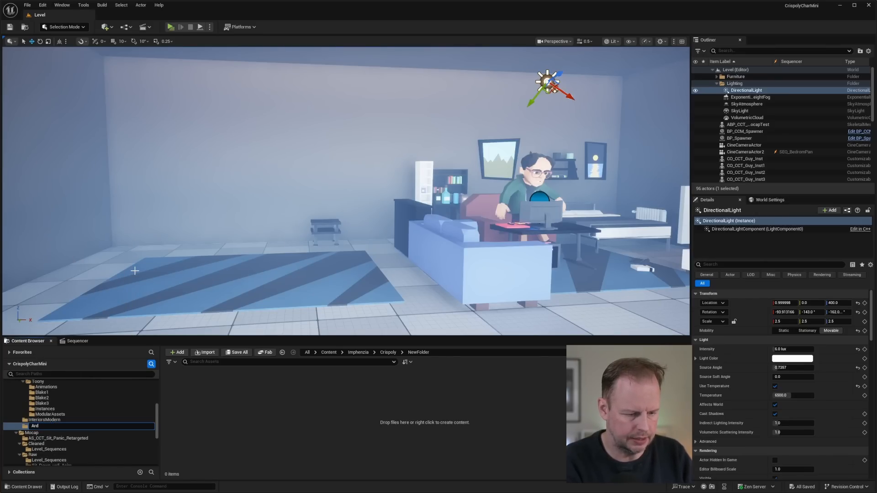
pyautogui.write('Arcade')
pyautogui.press('Return')
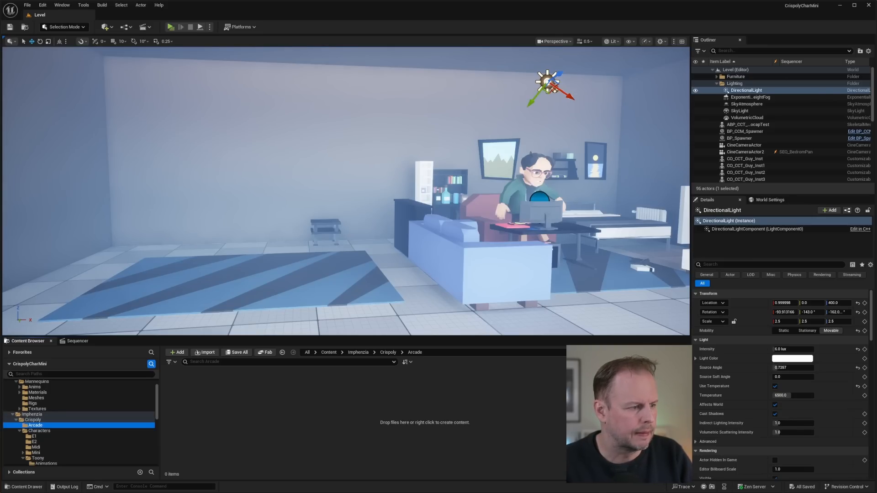
# - Bring ArcadeCabinet.fbx into the Arcade folder, review its skeletal mesh and material options, and import it with material import off
pyautogui.moveTo(325, 363); pyautogui.dragTo(351, 410)
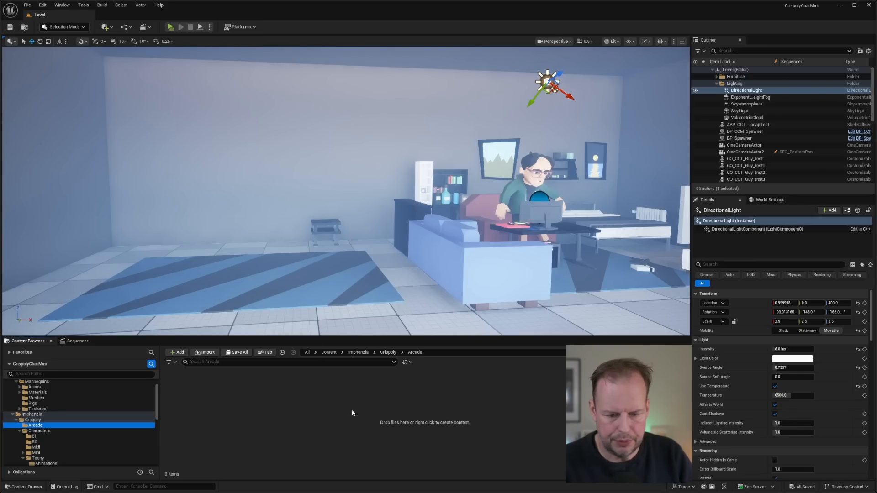
pyautogui.click(208, 210)
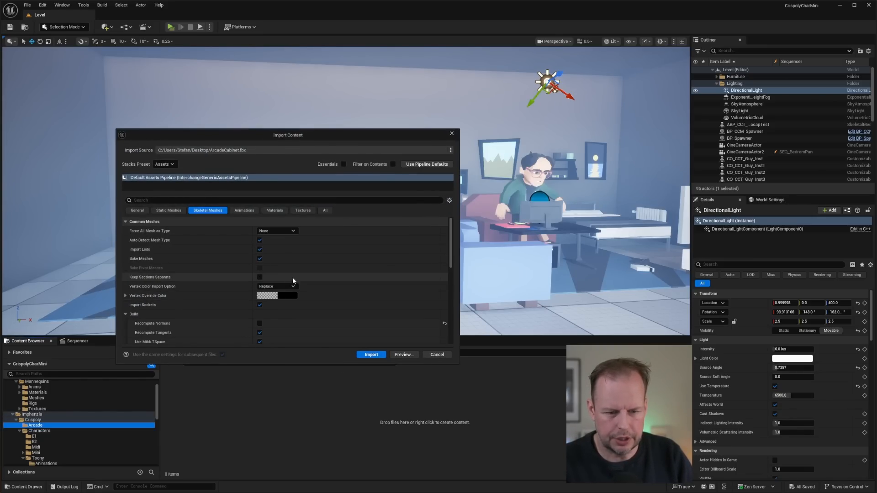
pyautogui.scroll(-3, 292, 275)
pyautogui.click(274, 210)
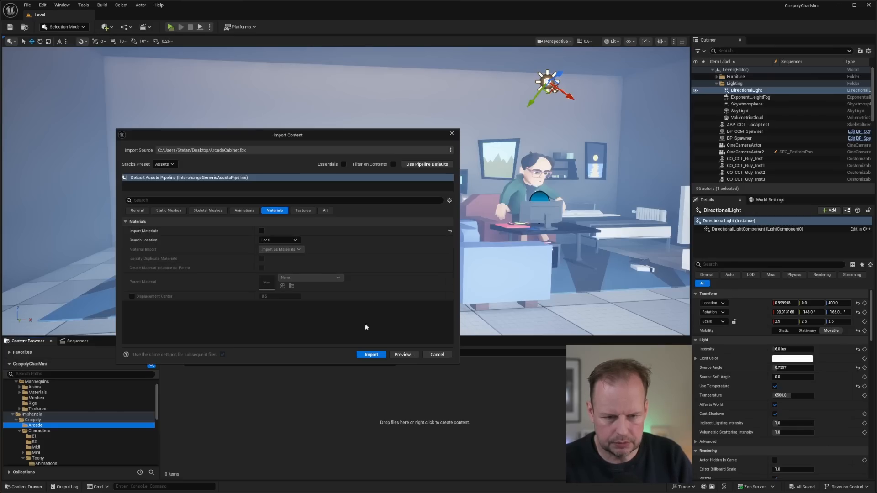
pyautogui.click(371, 355)
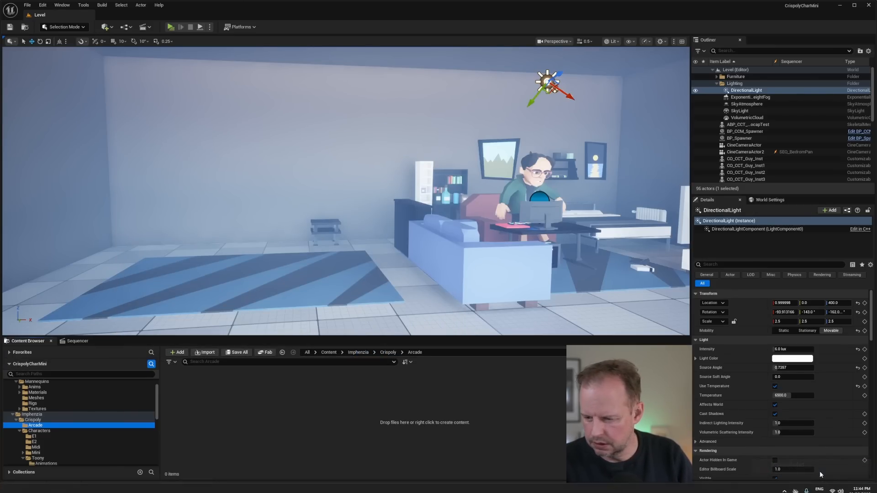
# - Check the output log and message log for the cabinet import, and close the message log
pyautogui.hotkey('alt', '`')
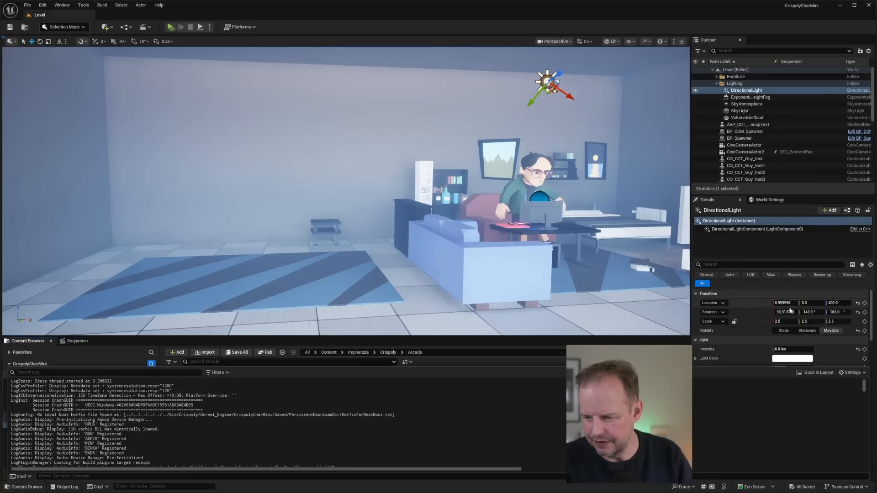
pyautogui.click(603, 233)
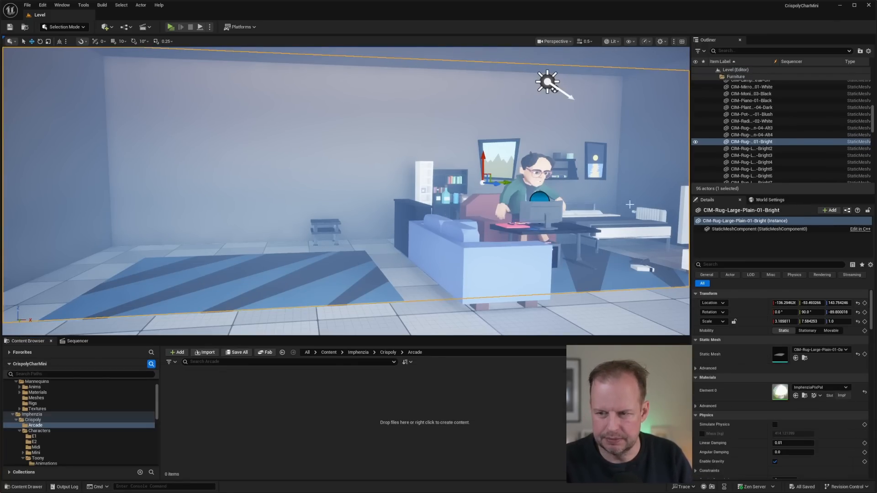
pyautogui.click(752, 229)
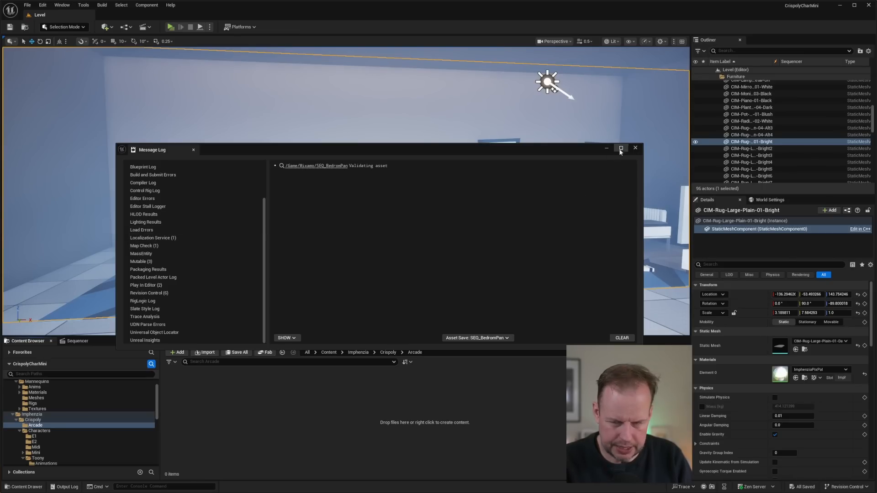
pyautogui.click(635, 148)
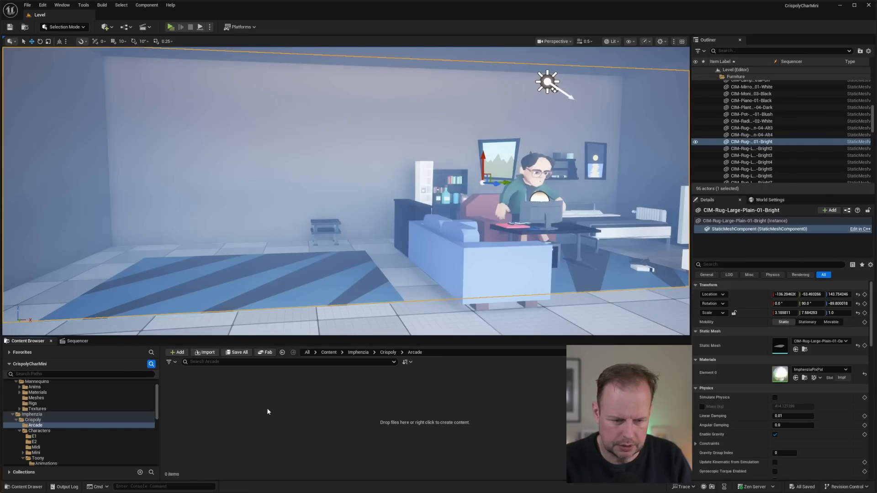
# - Bring ArcadeCabinet.fbx into the Arcade folder again and import it with material and texture import left on
pyautogui.click(39, 420)
pyautogui.click(37, 425)
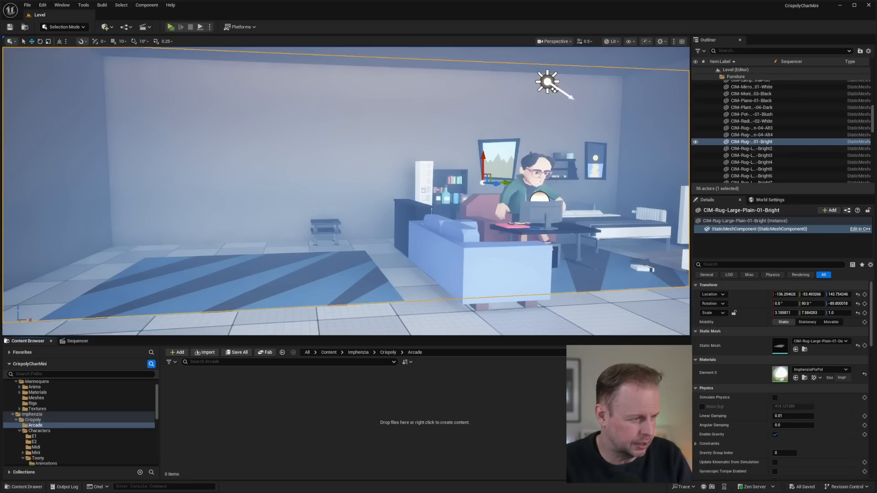
pyautogui.moveTo(876, 402); pyautogui.dragTo(226, 401)
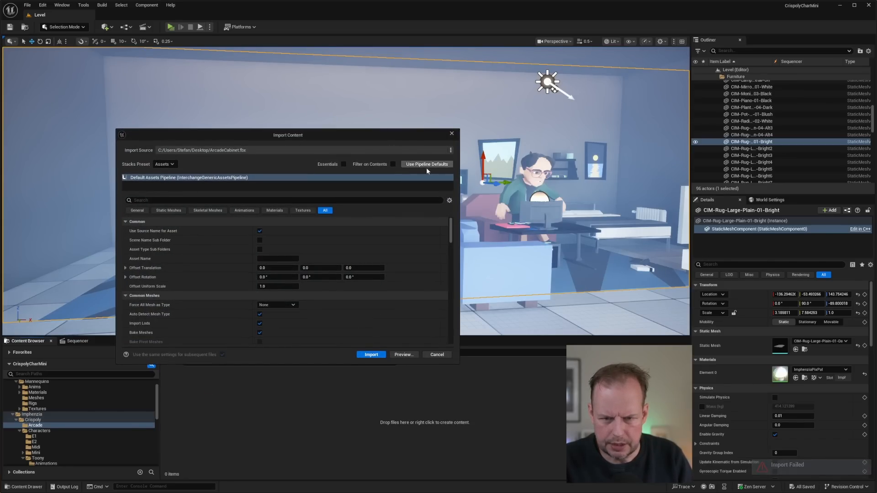
pyautogui.click(368, 354)
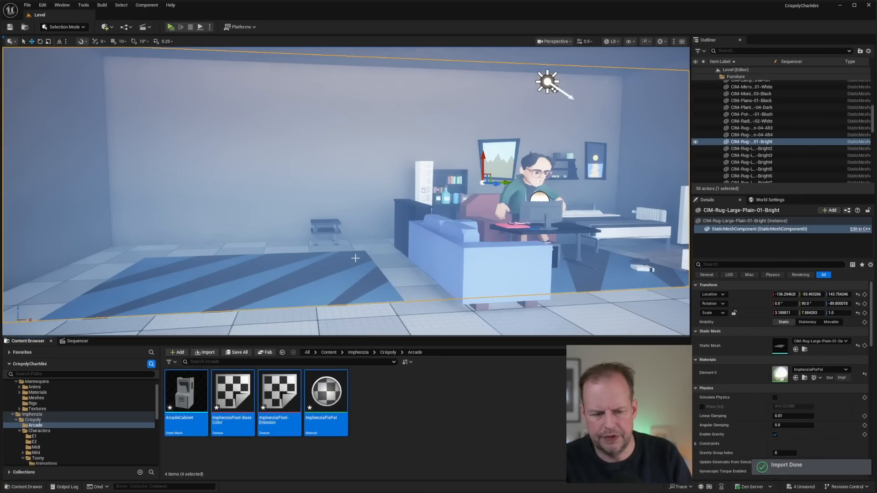
pyautogui.click(413, 411)
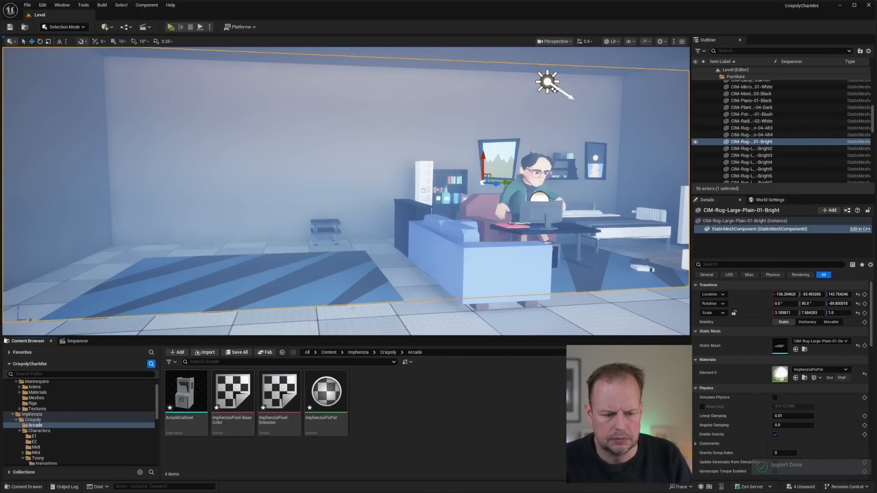
# - Delete the imported cabinet mesh, both ImphenziaPixel textures and the ImphenziaPixPal material from the Arcade folder
pyautogui.click(338, 397)
pyautogui.keyDown('shift'); pyautogui.click(244, 400); pyautogui.keyUp('shift')
pyautogui.click(182, 401)
pyautogui.keyDown('shift'); pyautogui.click(329, 398); pyautogui.keyUp('shift')
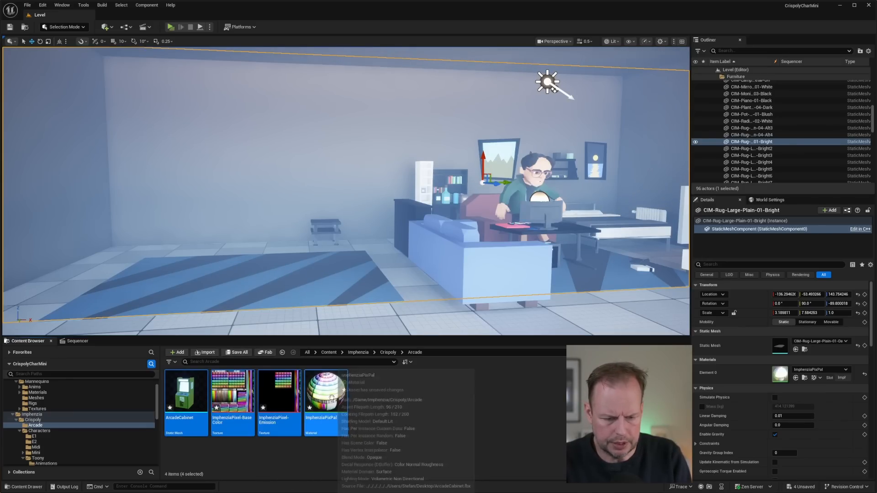
pyautogui.press('Delete')
pyautogui.click(281, 363)
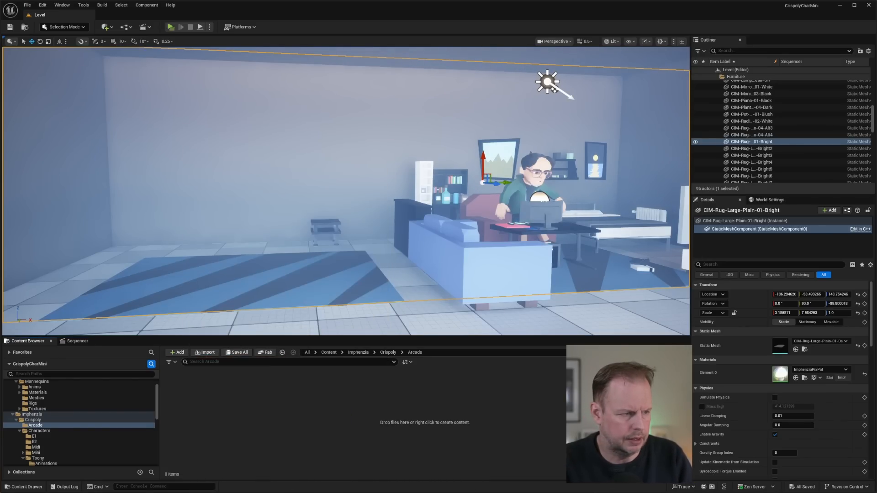
# - Switch to Blender and export the selected cabinet again, overwriting ArcadeCabinet.fbx
pyautogui.hotkey('alt', 'Tab')
pyautogui.hotkey('alt', 'Tab')
pyautogui.hotkey('alt', 'Tab')
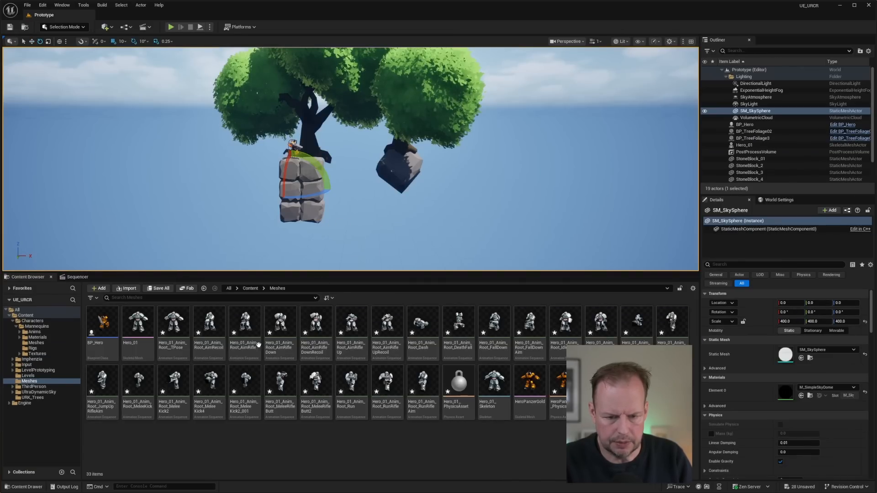
pyautogui.hotkey('alt', 'Tab')
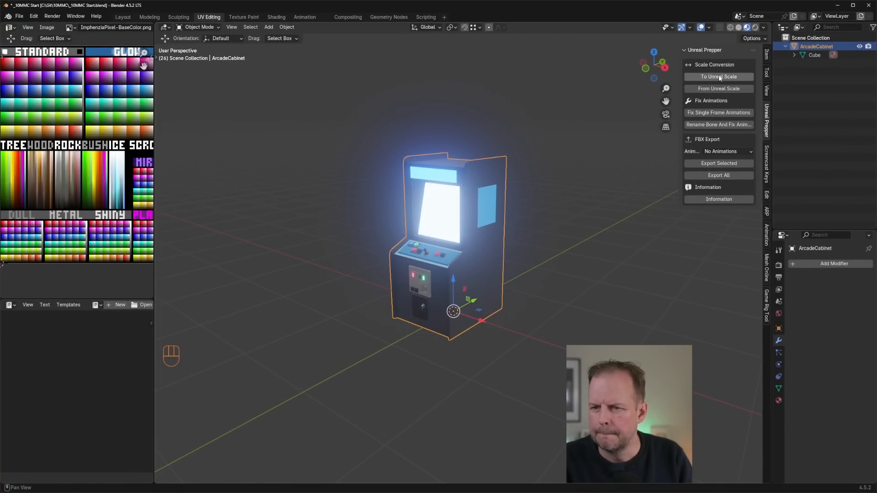
pyautogui.click(718, 163)
pyautogui.click(356, 209)
pyautogui.doubleClick(356, 210)
pyautogui.click(840, 7)
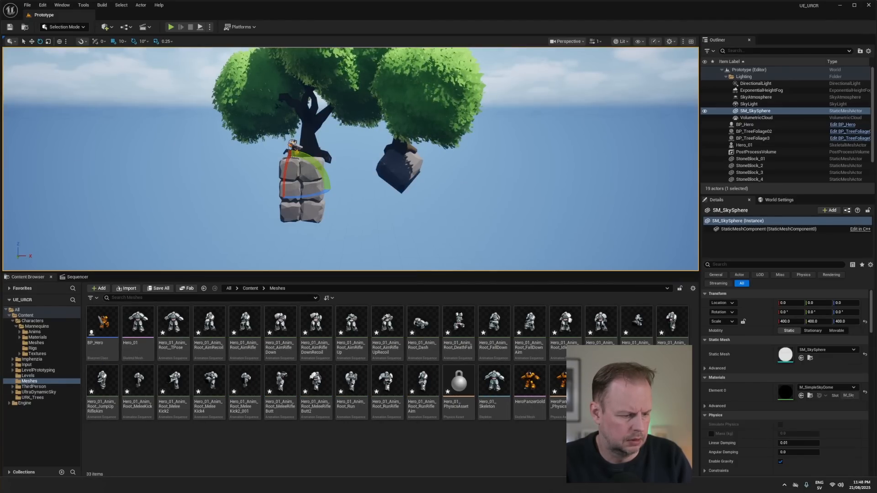
# - Switch to Unreal Editor and import ArcadeCabinet.fbx into the Arcade folder with material and texture import turned off
pyautogui.hotkey('alt', 'Tab')
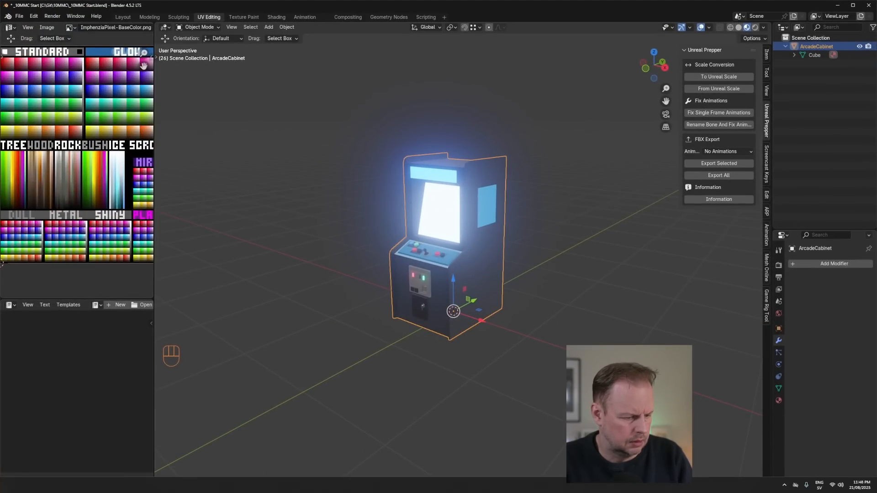
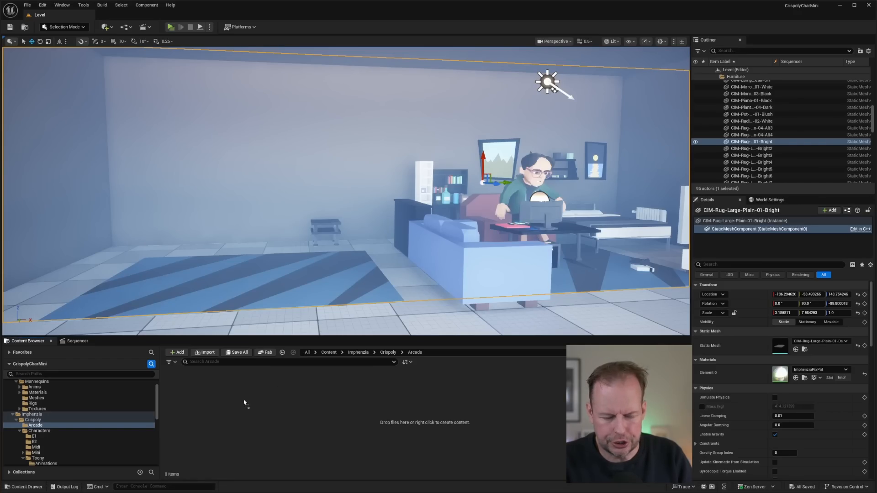
pyautogui.moveTo(244, 403); pyautogui.dragTo(244, 404)
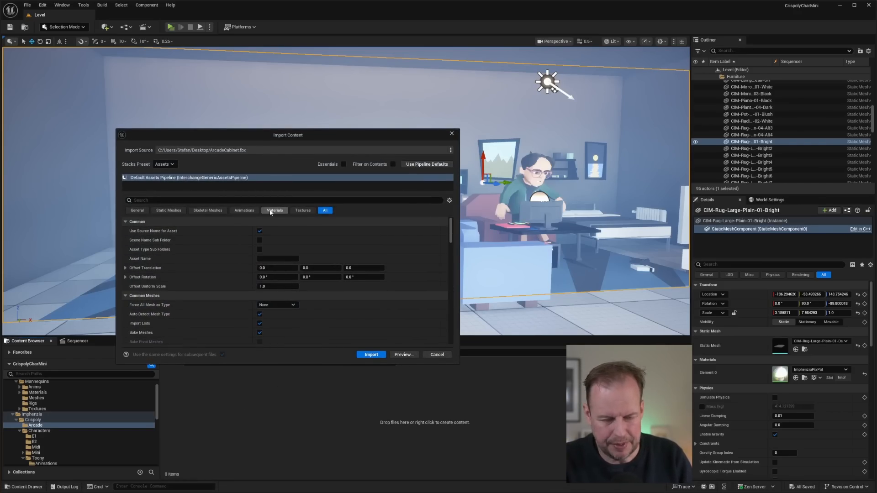
pyautogui.click(175, 210)
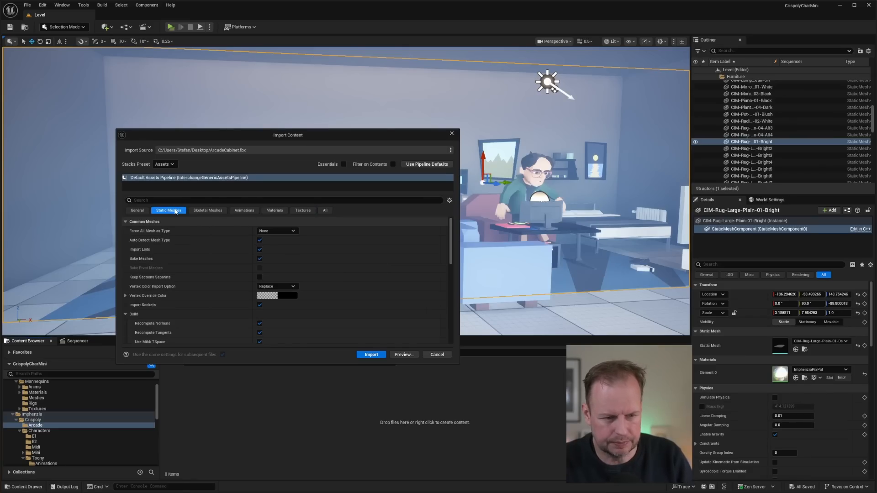
pyautogui.click(274, 211)
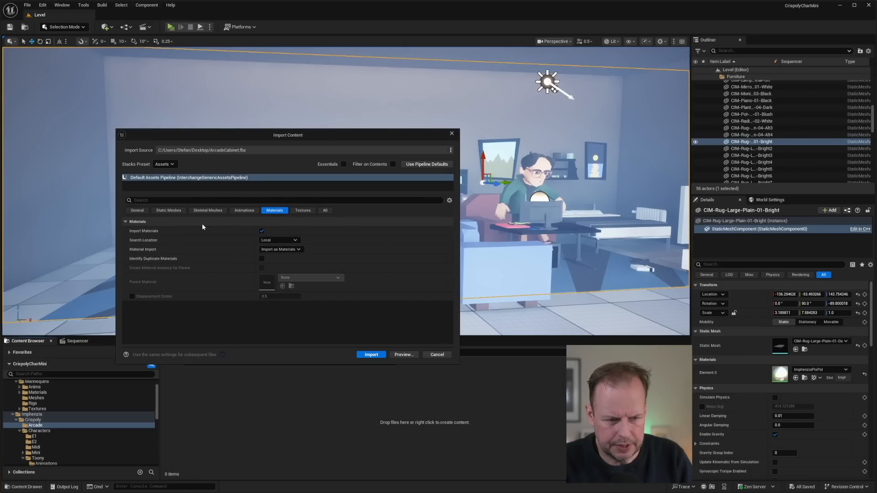
pyautogui.click(302, 210)
pyautogui.click(325, 210)
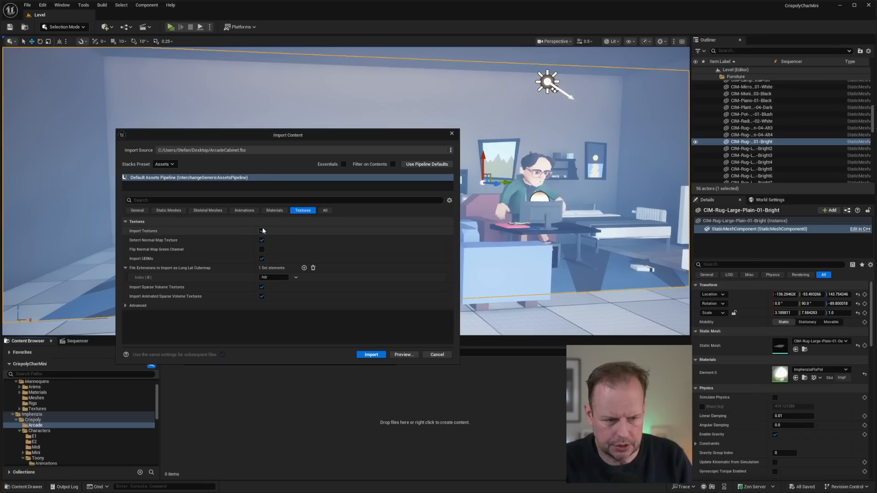
pyautogui.click(371, 355)
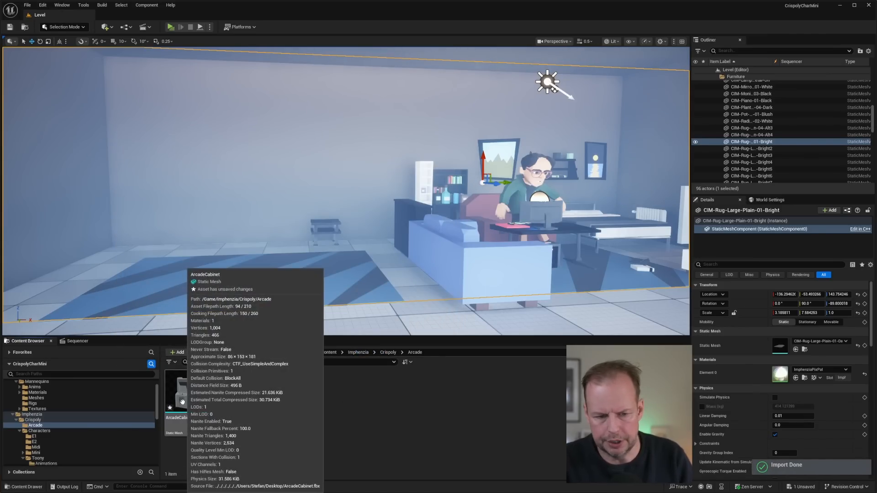
# - Open the ArcadeCabinet static mesh, assign the existing ImphenziaPixPal material to its material slot, and save it
pyautogui.doubleClick(179, 402)
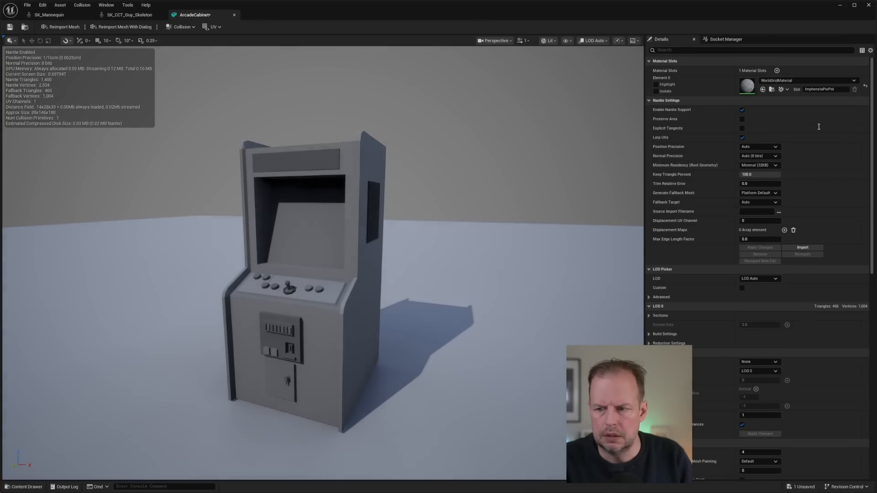
pyautogui.click(814, 80)
pyautogui.write('pixpal')
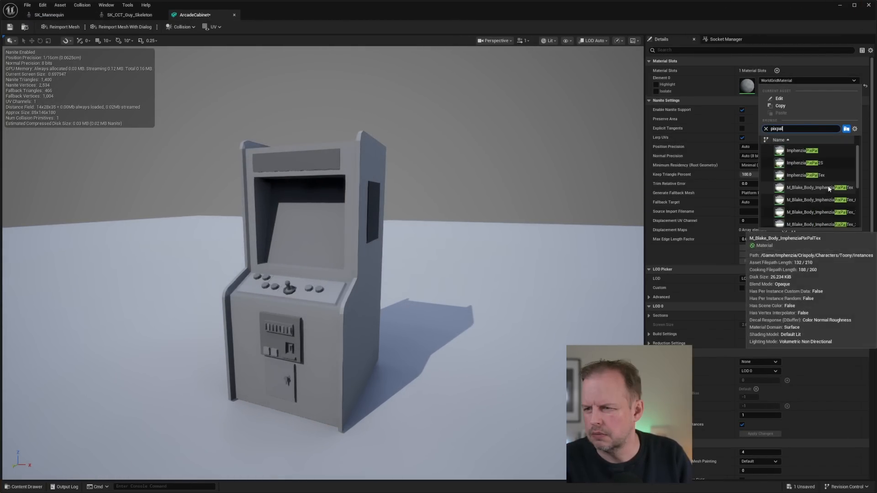
pyautogui.click(804, 151)
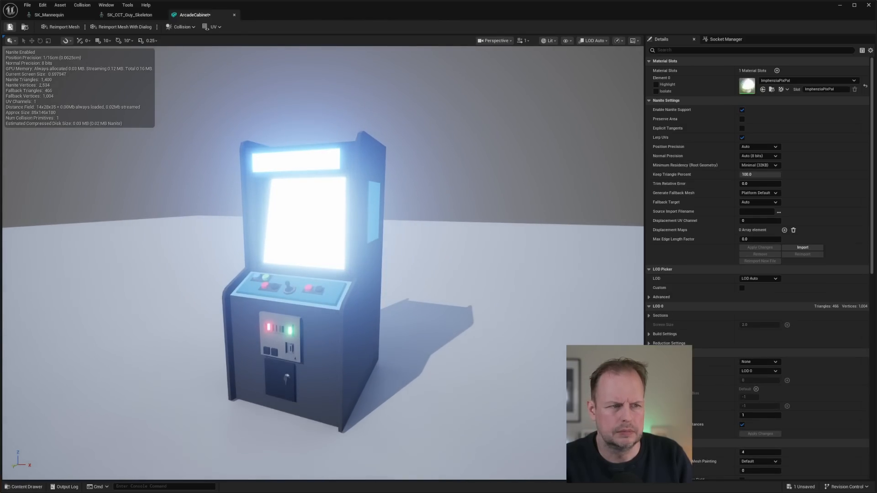
# - Close the ArcadeCabinet, SK_CCT_Guy_Skeleton and SK_Mannequin asset editors
pyautogui.click(235, 15)
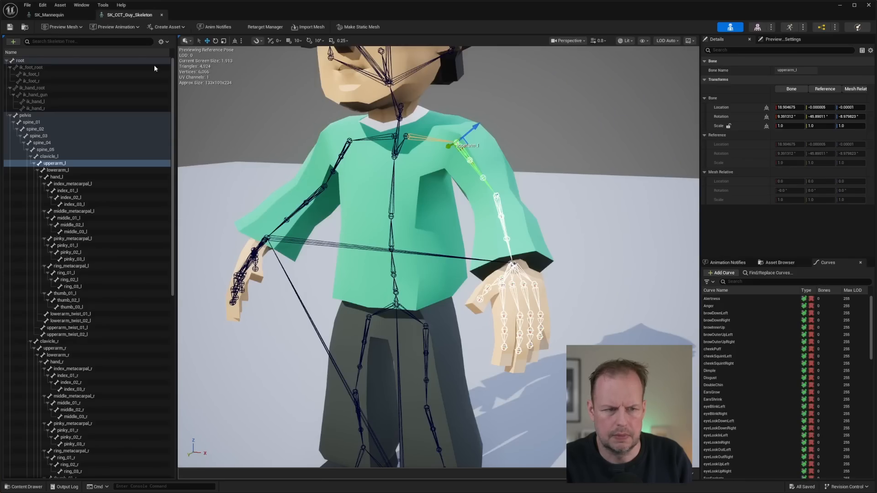
pyautogui.click(161, 15)
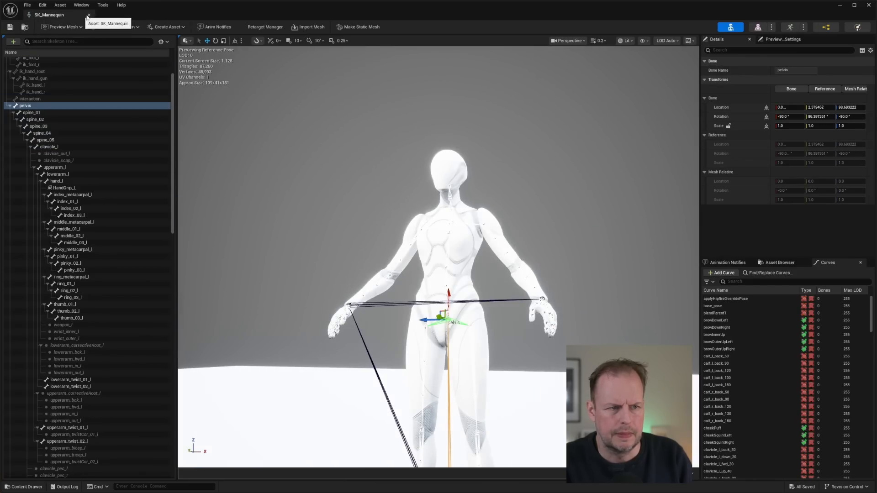
pyautogui.click(89, 16)
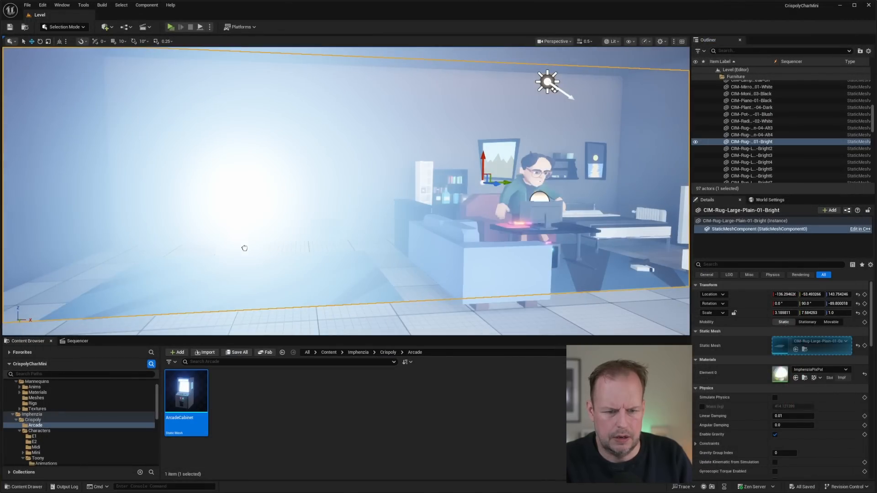
# - Place the ArcadeCabinet mesh on the striped rug and set the placed instance's material to the PixPal DimLight material instance
pyautogui.moveTo(245, 248); pyautogui.dragTo(293, 270)
pyautogui.moveTo(326, 248); pyautogui.dragTo(480, 202, button='right')
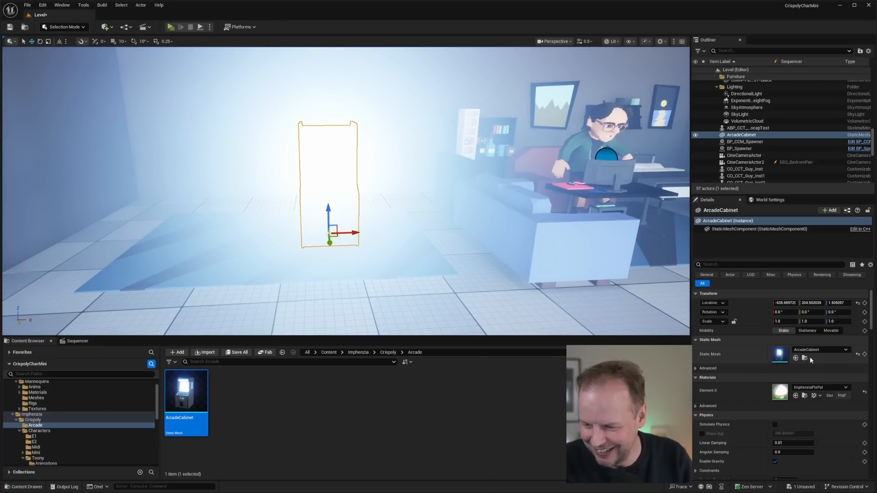
pyautogui.click(834, 386)
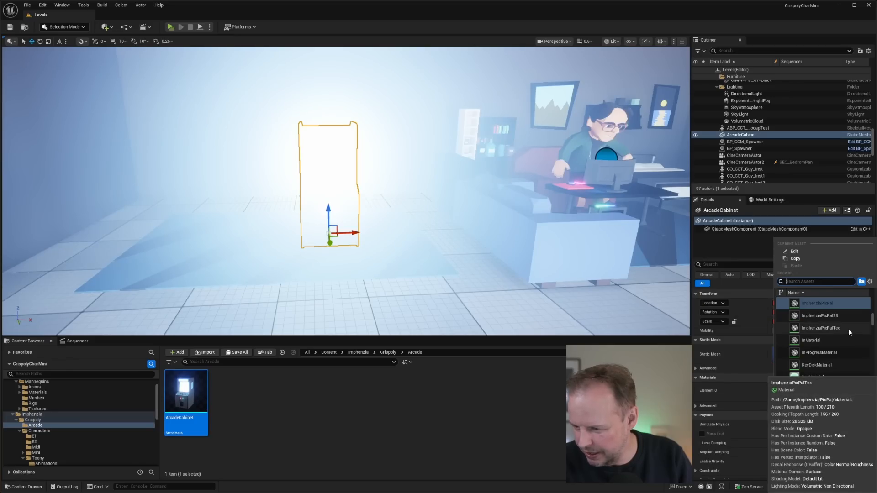
pyautogui.write('dim')
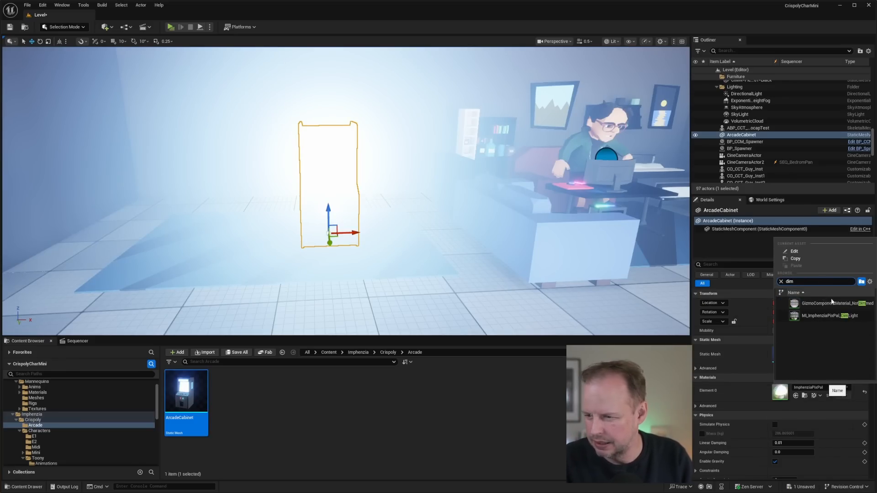
pyautogui.click(837, 319)
# - Rotate the placed arcade cabinet about 35° around its vertical axis and save the level
pyautogui.moveTo(411, 176); pyautogui.dragTo(380, 225, button='right')
pyautogui.moveTo(360, 269); pyautogui.dragTo(389, 267)
pyautogui.hotkey('ctrl', 's')
pyautogui.click(295, 421)
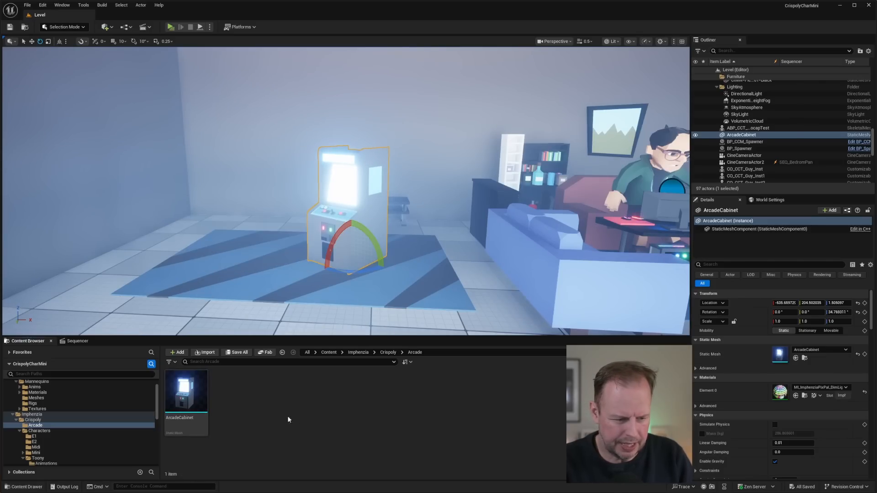
pyautogui.press('s')
pyautogui.moveTo(346, 190); pyautogui.dragTo(349, 191, button='right')
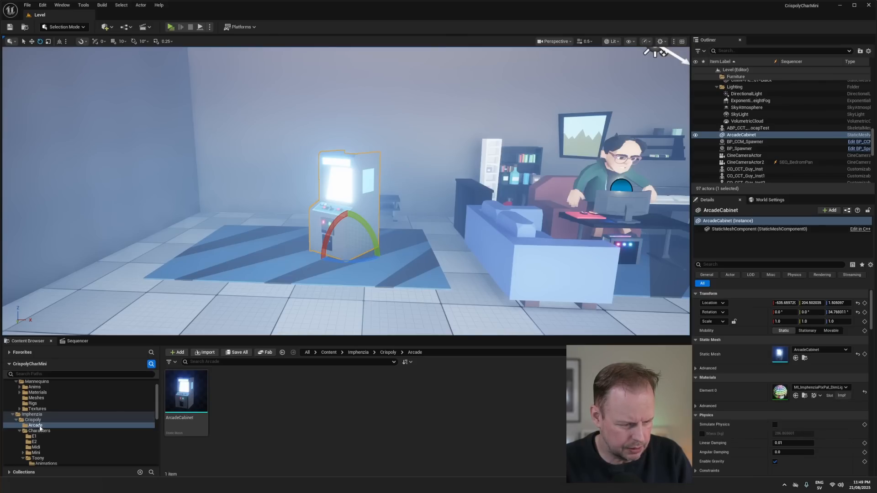
# - Open the Mocap content folder and enlarge the content area to show more of its assets
pyautogui.scroll(-3, 45, 428)
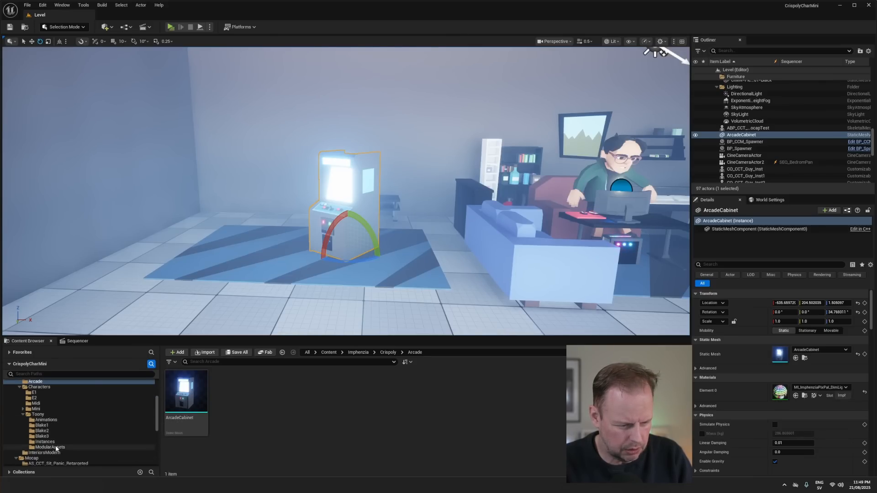
pyautogui.scroll(-2, 50, 438)
pyautogui.click(32, 425)
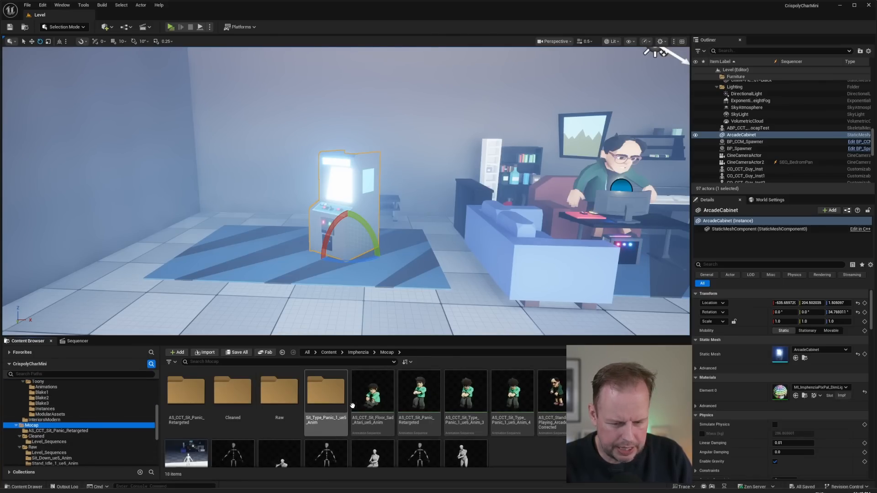
pyautogui.scroll(-1, 365, 402)
pyautogui.moveTo(415, 337); pyautogui.dragTo(415, 298)
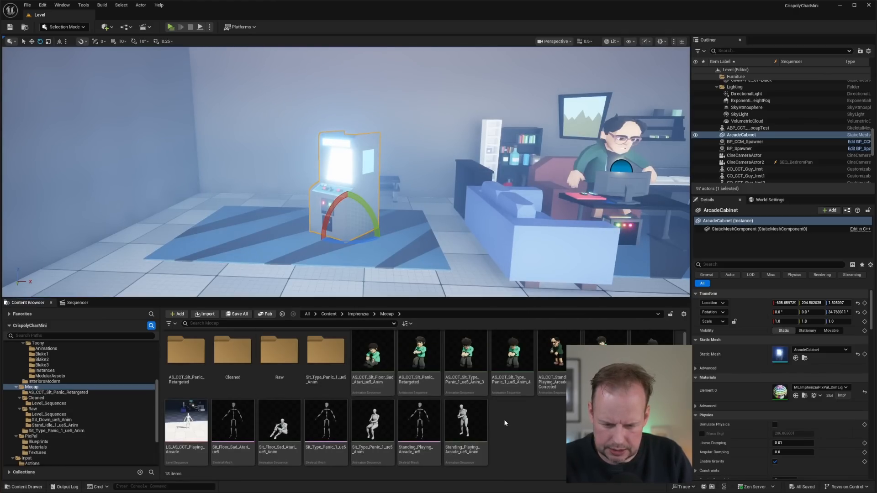
# - Check the Standing_Playing_Arcade assets and the Cleaned subfolder, and open the Standing_Playing_Arcade_ue5 skeletal mesh from Mocap
pyautogui.click(411, 418)
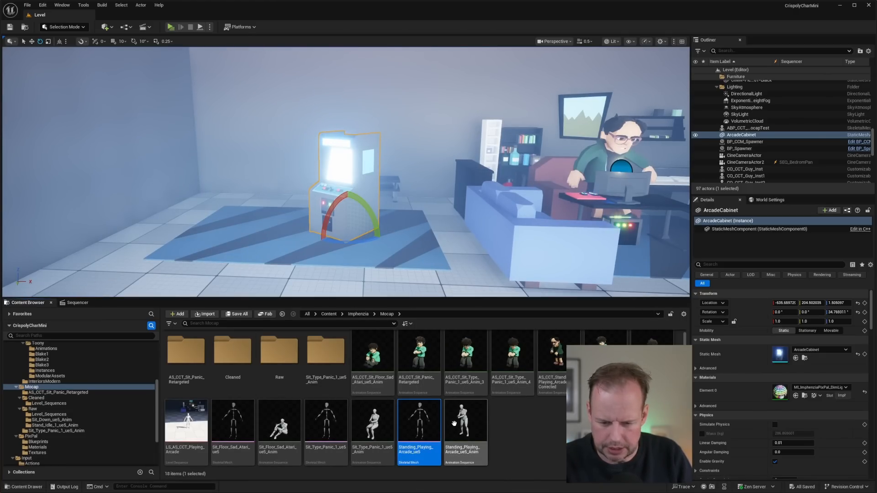
pyautogui.click(493, 427)
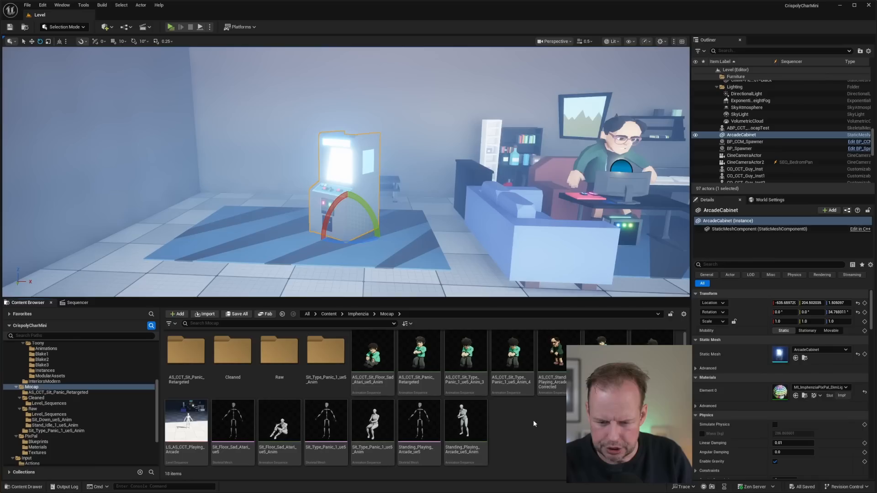
pyautogui.click(463, 423)
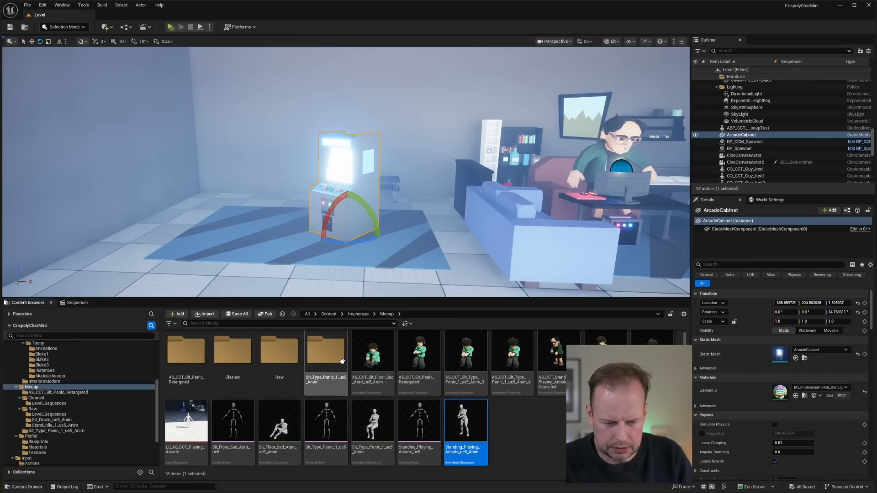
pyautogui.doubleClick(232, 354)
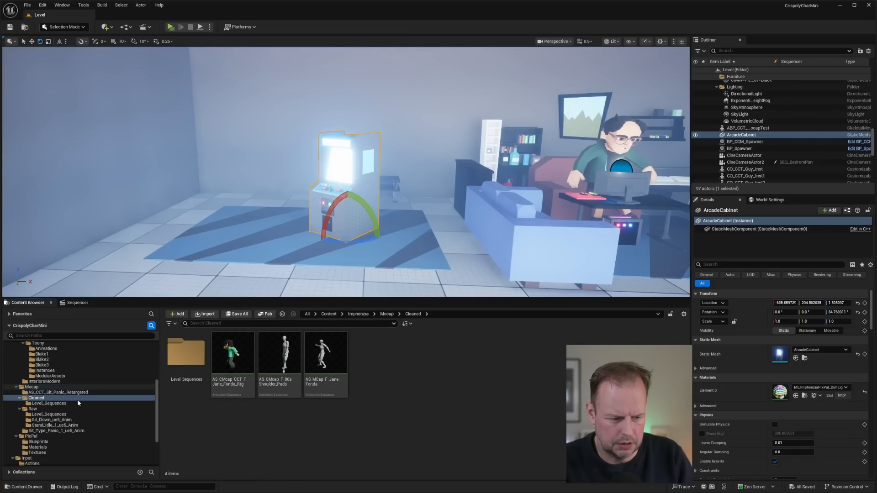
pyautogui.click(37, 387)
pyautogui.doubleClick(419, 425)
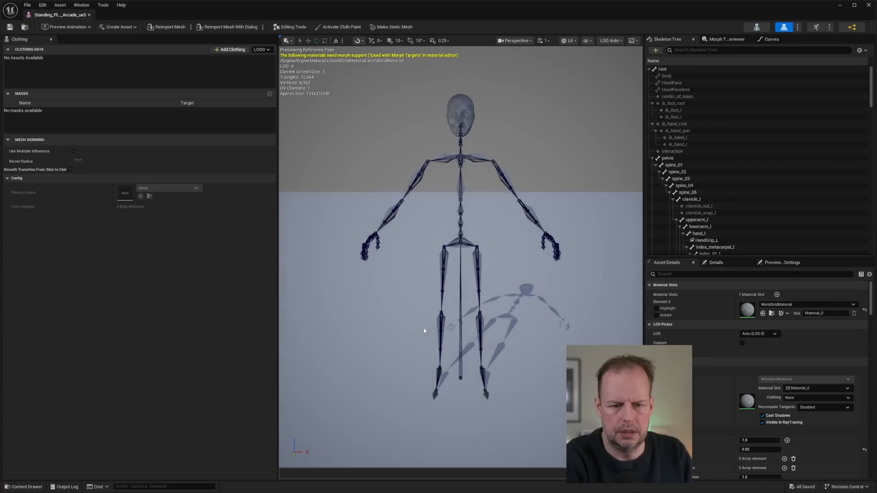
# - Close the arcade skeletal mesh and open the RTG_CCT_Guy retargeter from the Toony characters folder
pyautogui.click(89, 15)
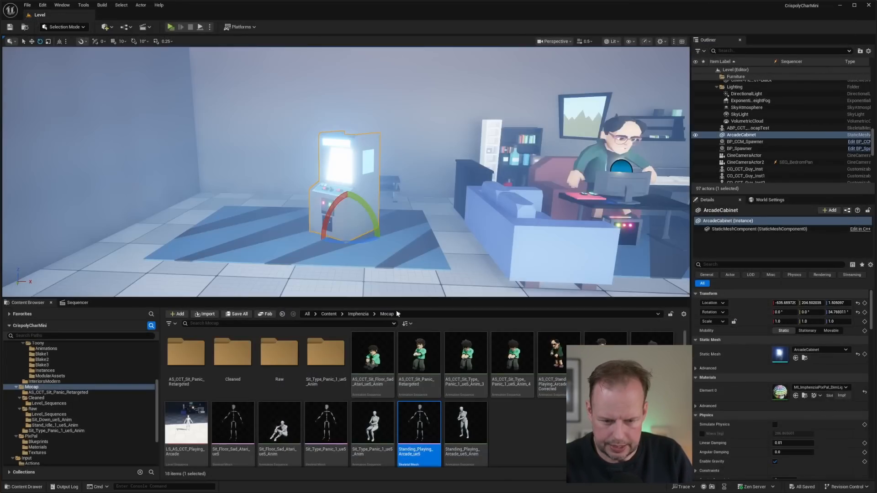
pyautogui.click(476, 418)
pyautogui.scroll(2, 73, 386)
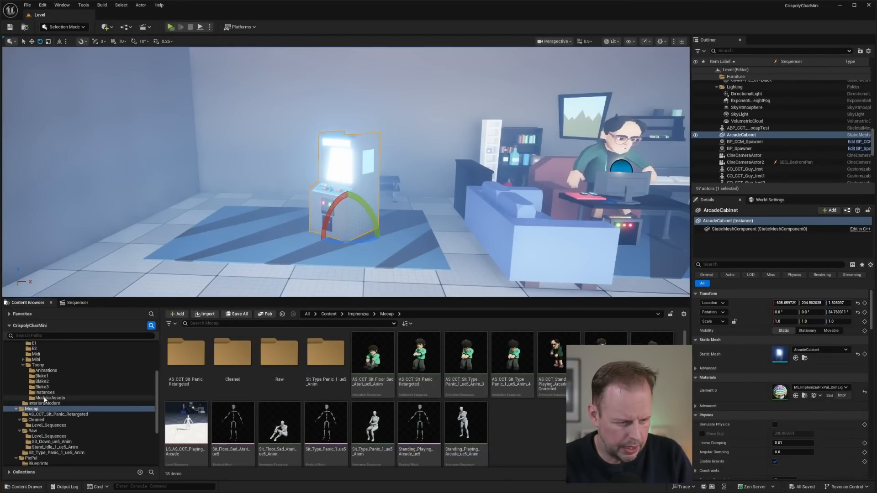
pyautogui.click(38, 365)
pyautogui.scroll(-3, 459, 398)
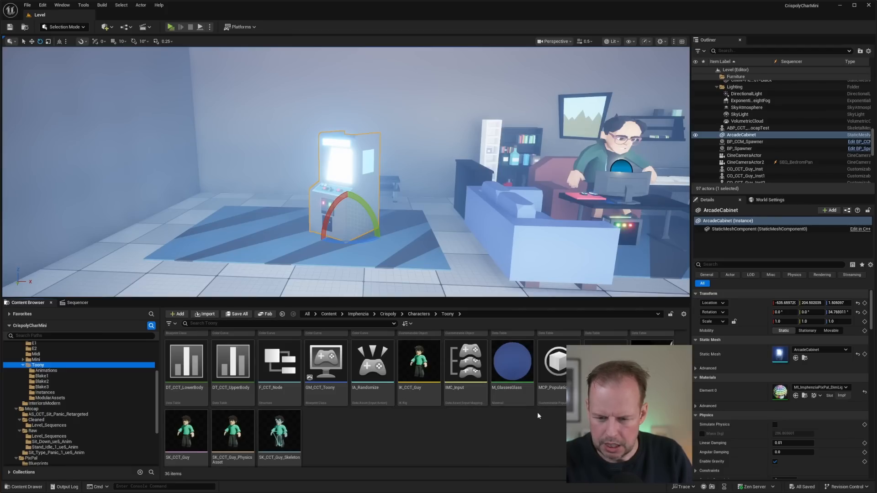
pyautogui.scroll(-1, 499, 418)
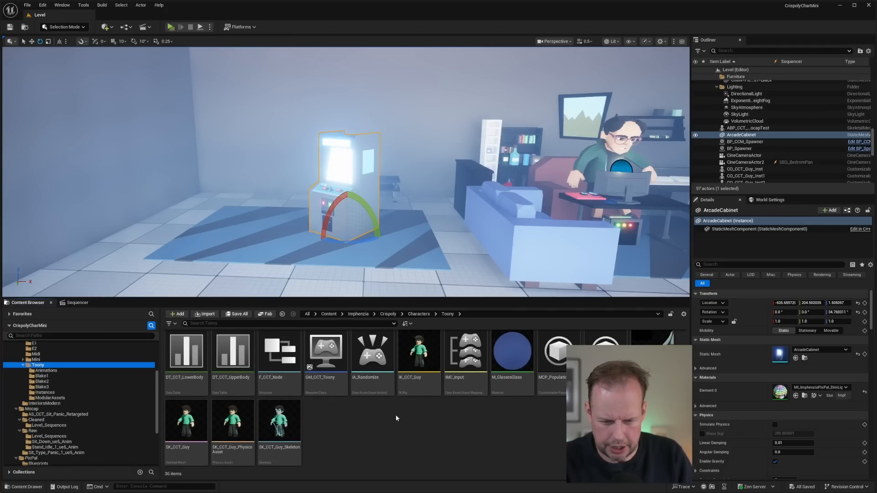
pyautogui.doubleClick(651, 358)
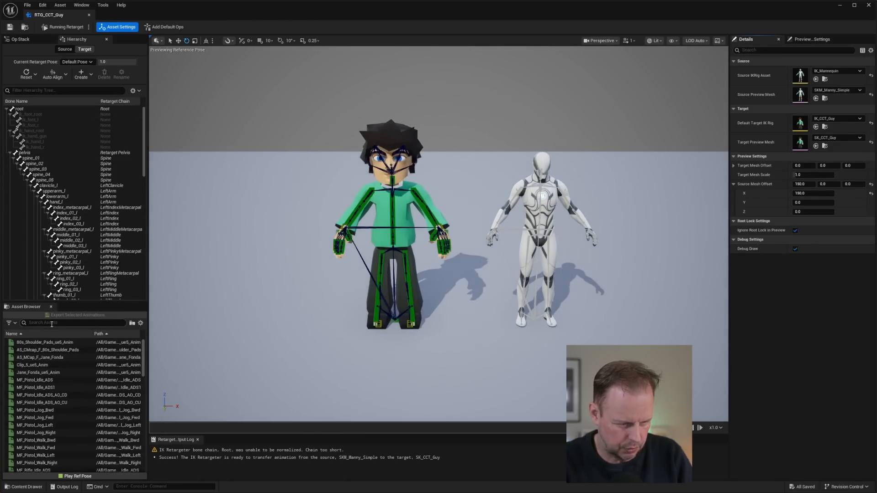
# - Find the Standing_Playing_Arcade_ue5_Anim animation with the filter "arca" and start exporting it to the Imphenzia/Mocap/Raw folder
pyautogui.write('arca')
pyautogui.click(72, 343)
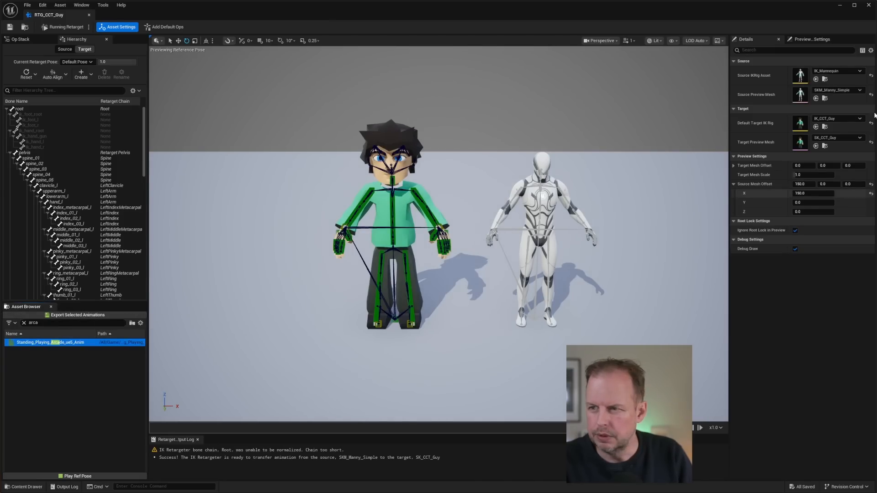
pyautogui.click(78, 315)
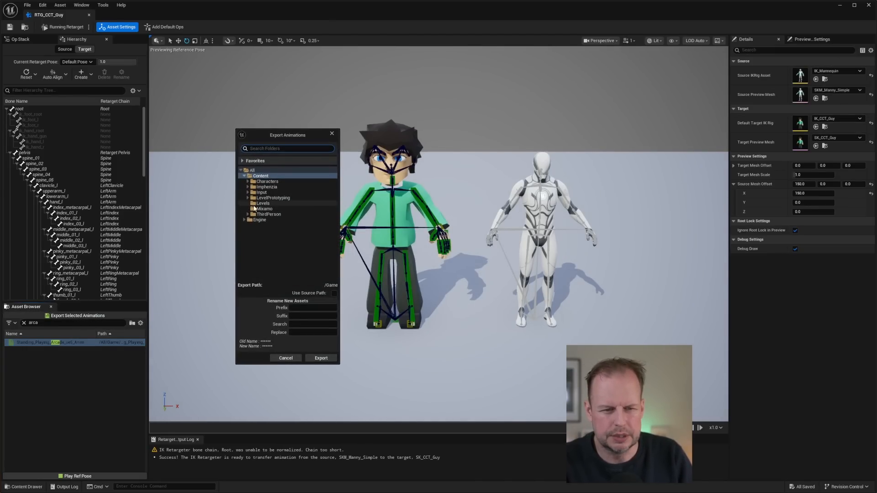
pyautogui.click(247, 197)
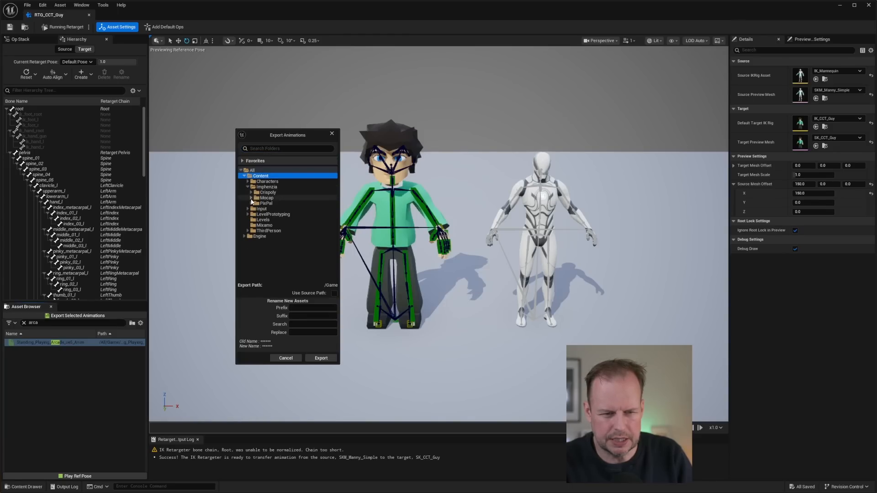
pyautogui.click(251, 198)
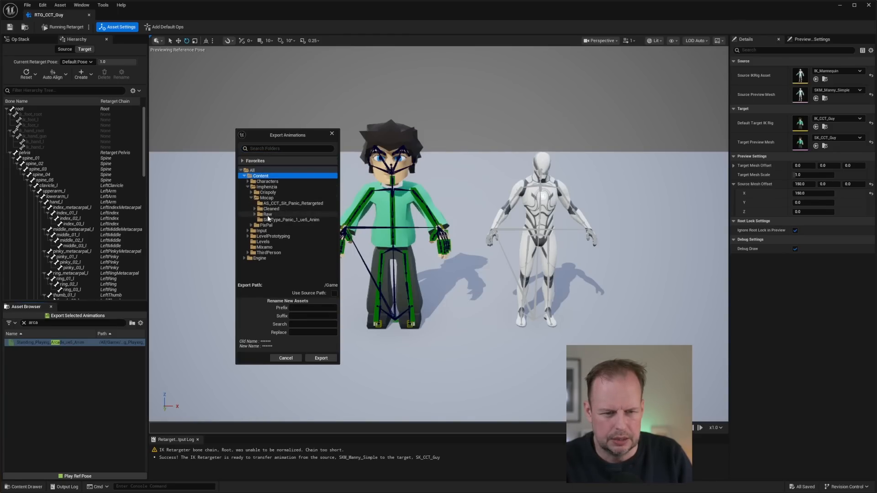
pyautogui.click(268, 215)
pyautogui.click(254, 214)
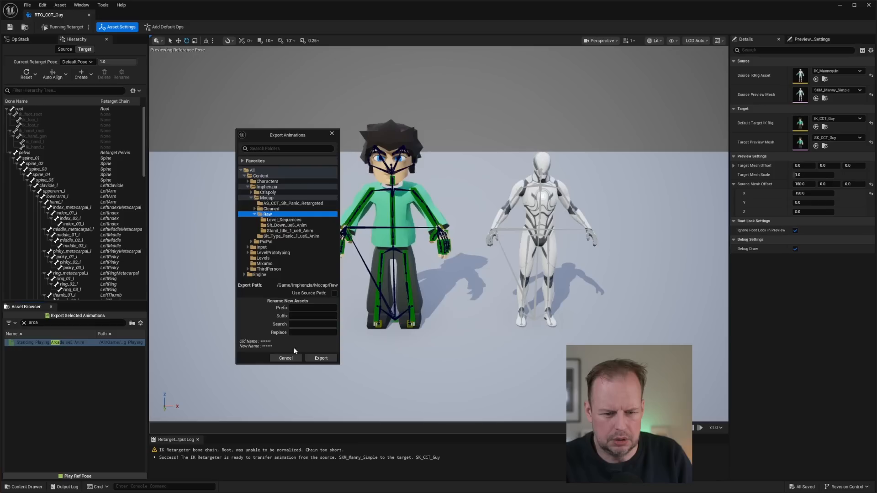
# - Set the new asset name prefix to AS_CCT_ and export the retargeted animation with the default batch export options
pyautogui.press('BackSpace')
pyautogui.press('BackSpace')
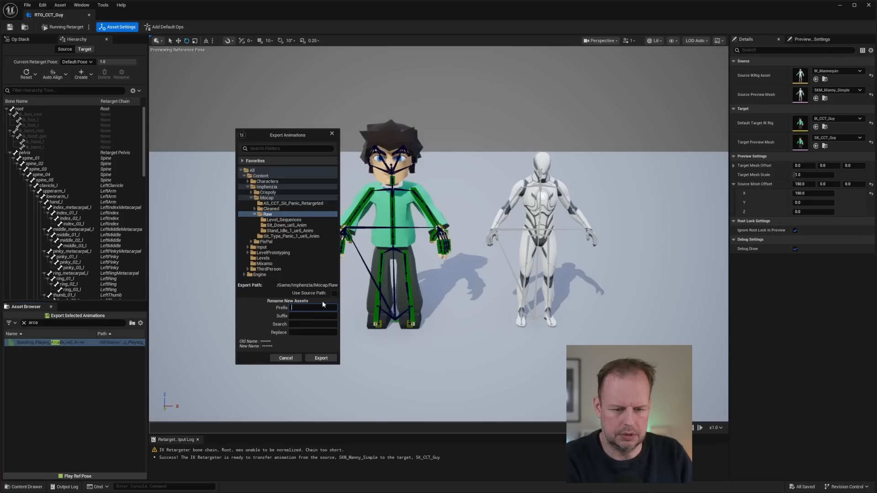
pyautogui.write('L')
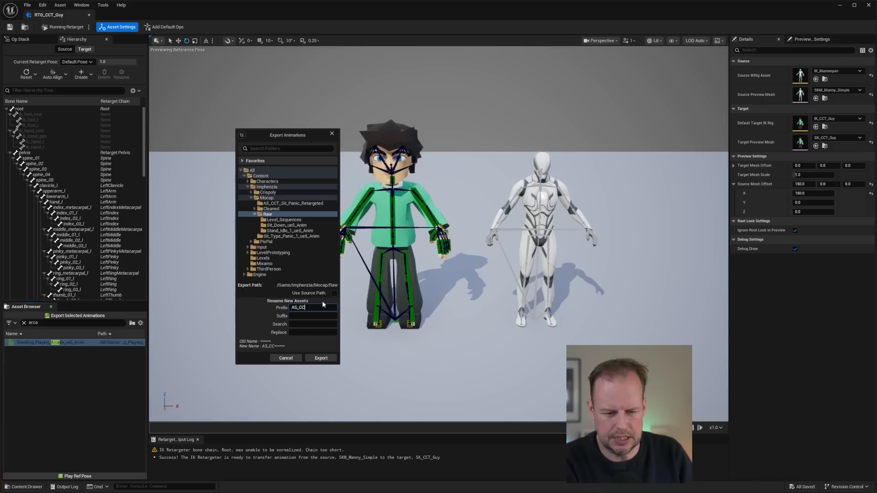
pyautogui.click(321, 358)
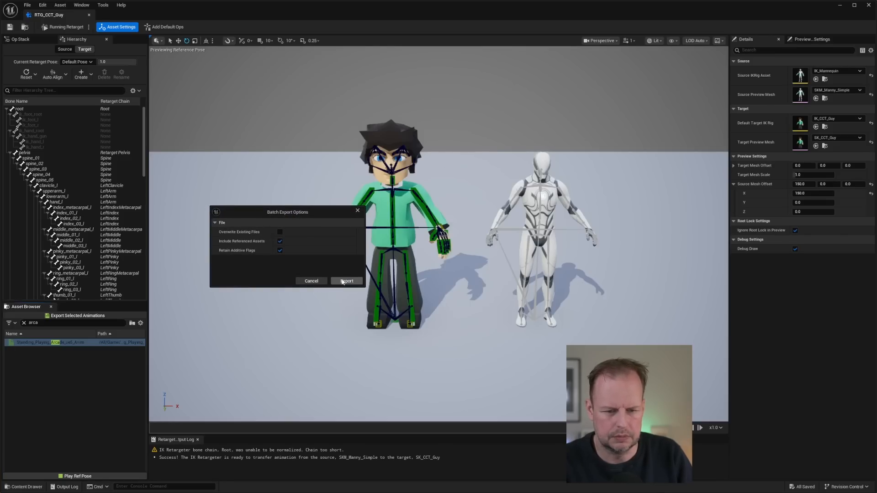
pyautogui.click(346, 281)
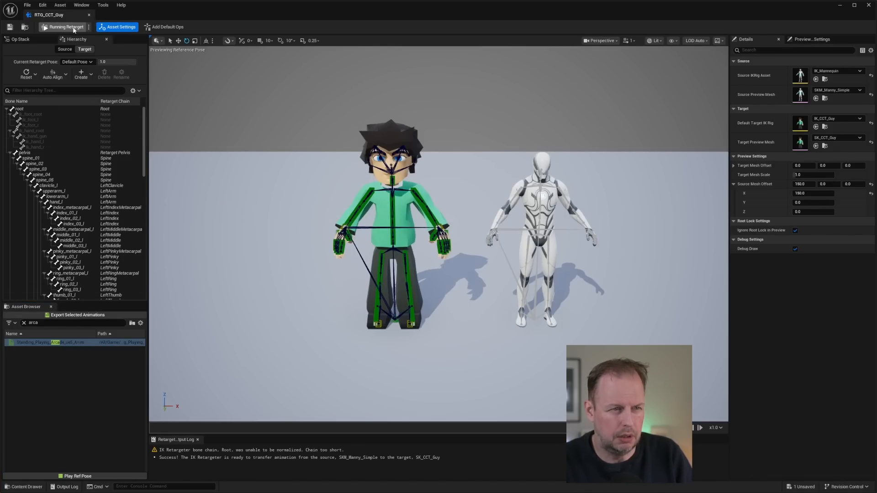
# - Close the retargeter and select the AS_CCT_Standing_Playing_Arcade_ue5_Anim sequence in the Mocap/Raw folder
pyautogui.click(89, 16)
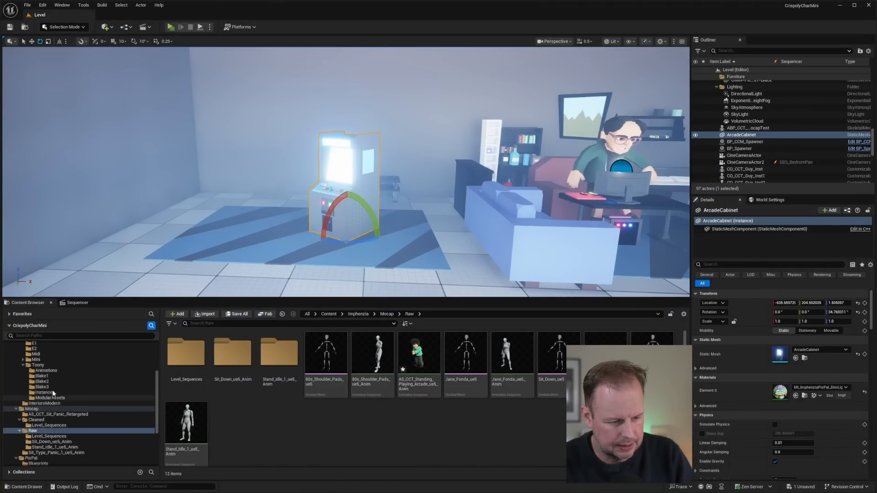
pyautogui.click(39, 365)
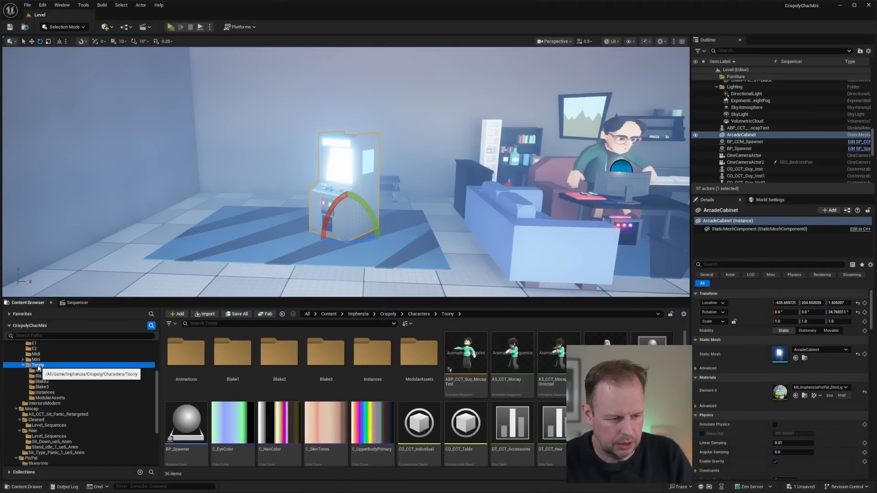
pyautogui.click(54, 431)
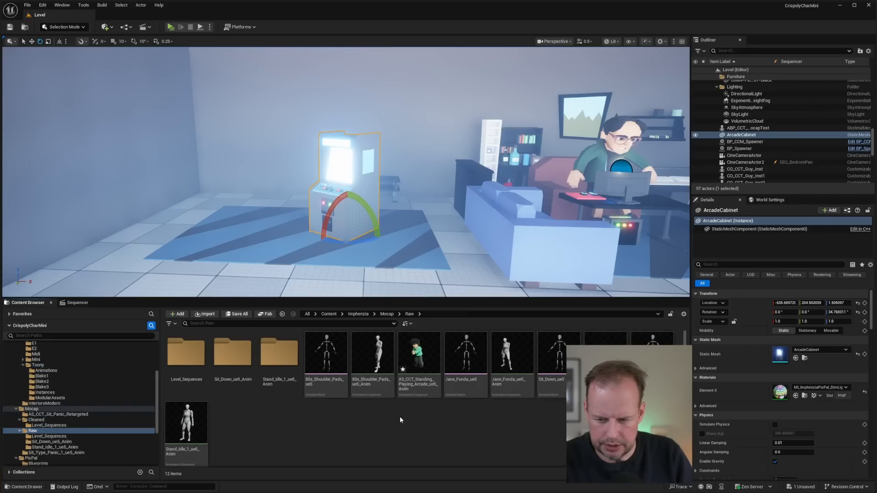
pyautogui.click(419, 361)
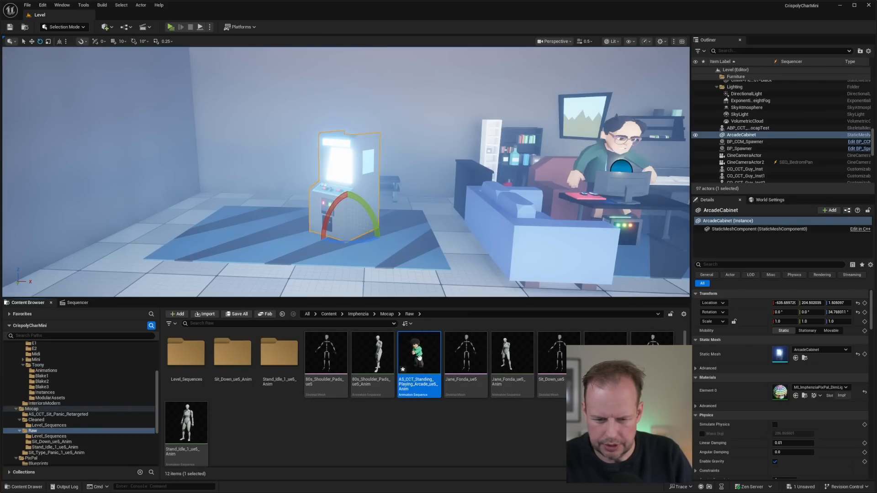
# - Select the CO_CCT_Table_Inst9 character standing on the open floor of the level
pyautogui.moveTo(497, 184); pyautogui.dragTo(551, 208, button='right')
pyautogui.press('s')
pyautogui.click(564, 233)
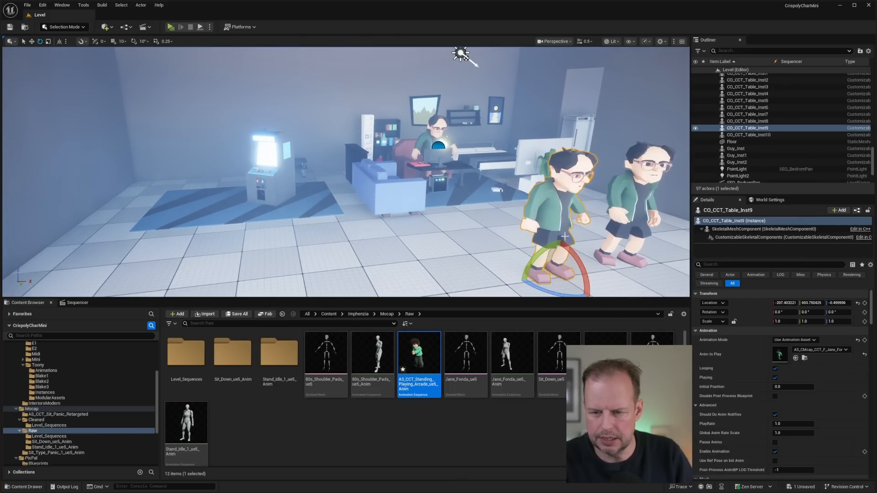
pyautogui.scroll(-3, 564, 232)
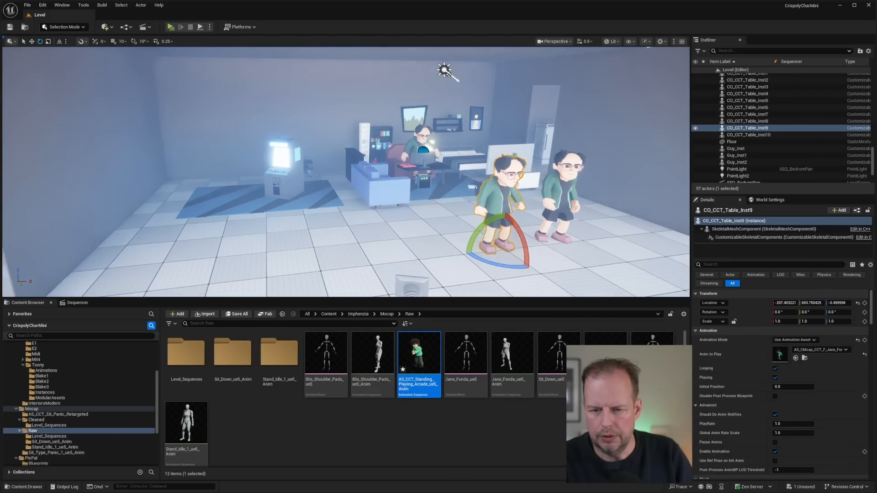
# - Duplicate the standing character toward the arcade cabinet and set the copy's animation to AS_CCT_Standing_Playing_Arcade_Corrected
pyautogui.press('w')
pyautogui.keyDown('alt'); pyautogui.moveTo(520, 246); pyautogui.dragTo(313, 254); pyautogui.keyUp('alt')
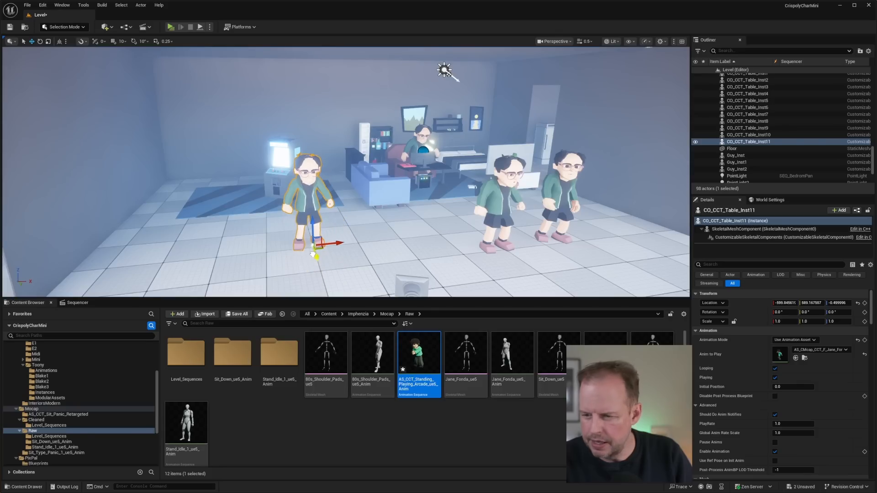
pyautogui.click(829, 348)
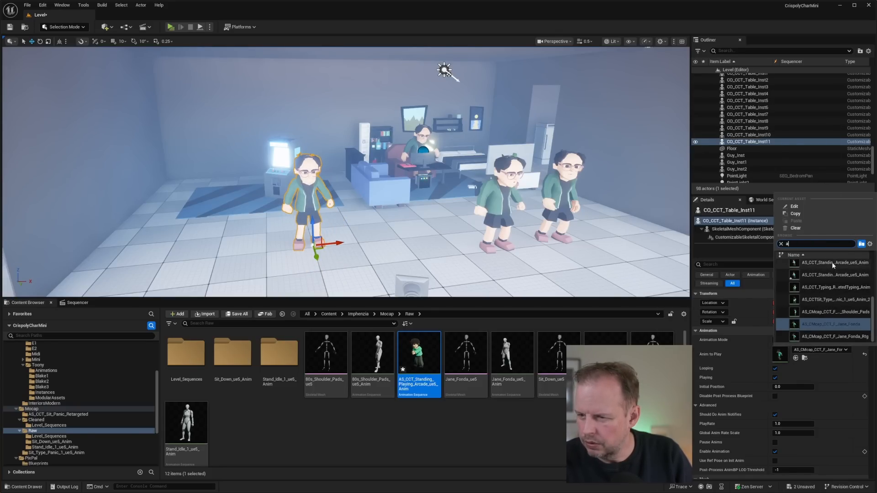
pyautogui.write('arcade')
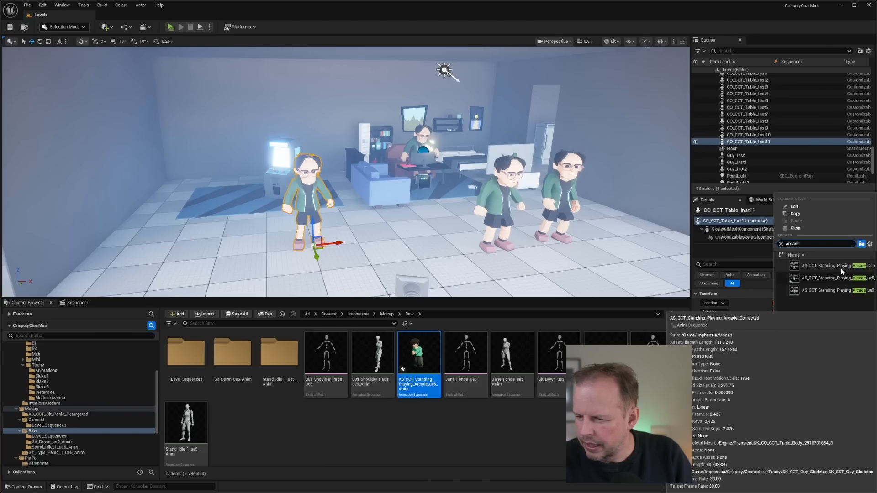
pyautogui.click(840, 268)
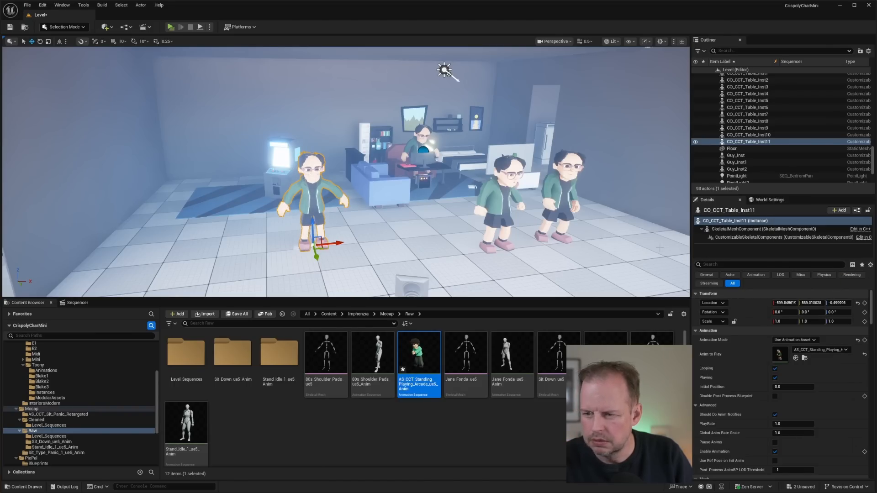
# - Move the duplicated character onto the striped rug and turn it to stand at the arcade cabinet's controls
pyautogui.moveTo(331, 254); pyautogui.dragTo(271, 196)
pyautogui.press('w')
pyautogui.moveTo(314, 205)
pyautogui.mouseDown(button='right')
pyautogui.moveTo(293, 199)
pyautogui.moveTo(318, 205)
pyautogui.mouseUp(button='right')
pyautogui.press('w')
pyautogui.moveTo(282, 248); pyautogui.dragTo(271, 251)
pyautogui.press('w')
pyautogui.moveTo(310, 232); pyautogui.dragTo(304, 227, button='right')
pyautogui.press('s')
pyautogui.moveTo(287, 194); pyautogui.dragTo(287, 195)
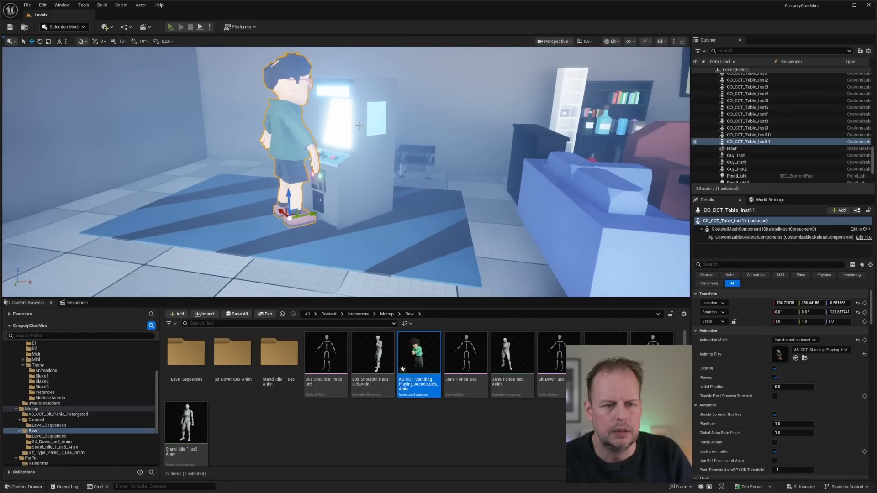
# - Preview the level, close the preview, and turn off Auto Play on the SEQ_BedromPan level sequence
pyautogui.hotkey('alt', 'p')
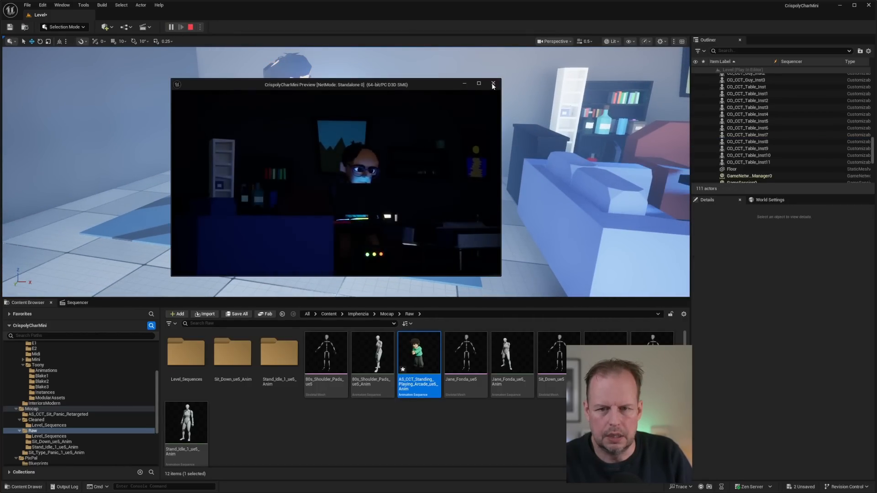
pyautogui.click(492, 84)
pyautogui.click(754, 138)
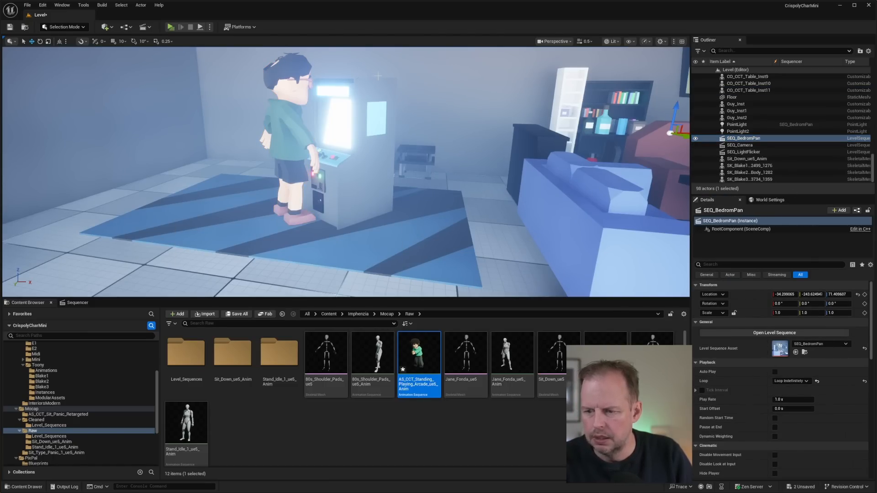
# - Test-play the level, switch the play mode to Selected Viewport, and end the resulting play session
pyautogui.click(171, 27)
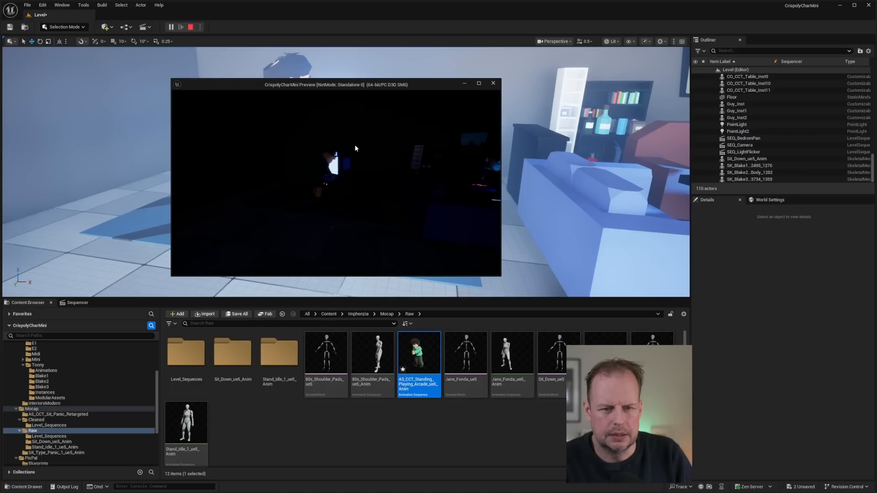
pyautogui.press('Escape')
pyautogui.click(209, 27)
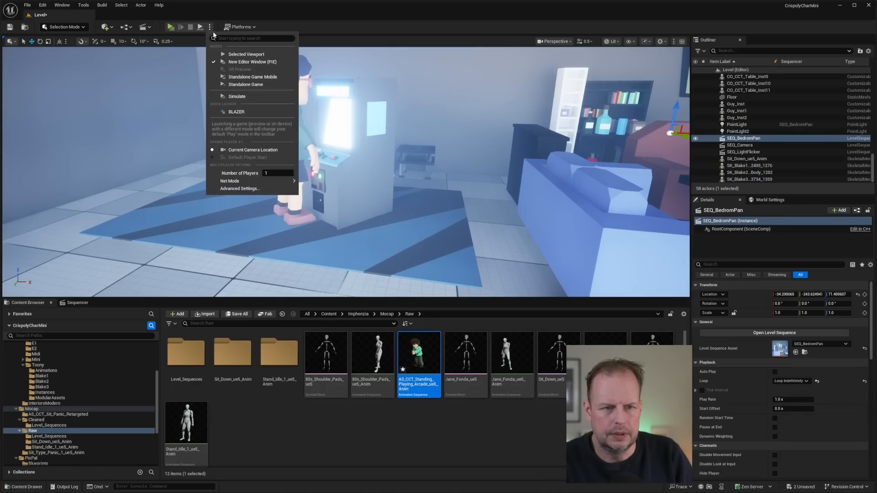
pyautogui.click(243, 54)
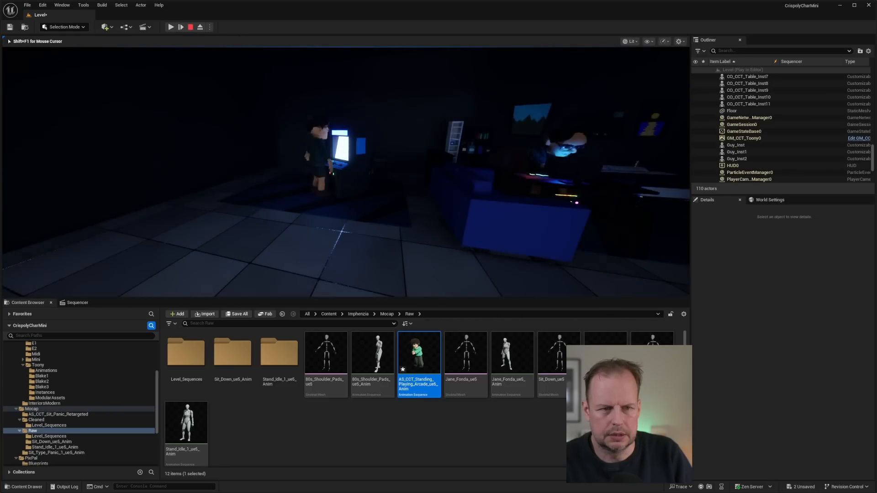
pyautogui.press('Escape')
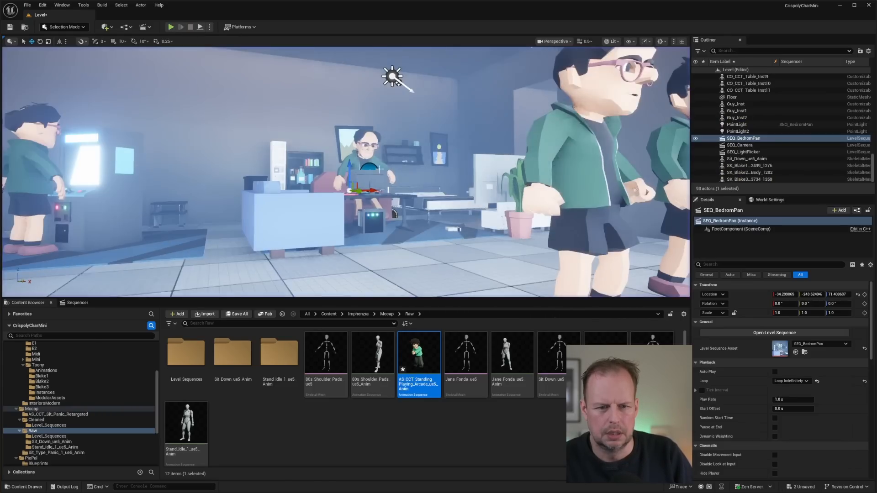
# - Play the level and fly around the arcade cabinet to examine the character's arcade-playing animation and hand placement
pyautogui.click(170, 27)
pyautogui.click(464, 176)
pyautogui.press('w')
pyautogui.press('w')
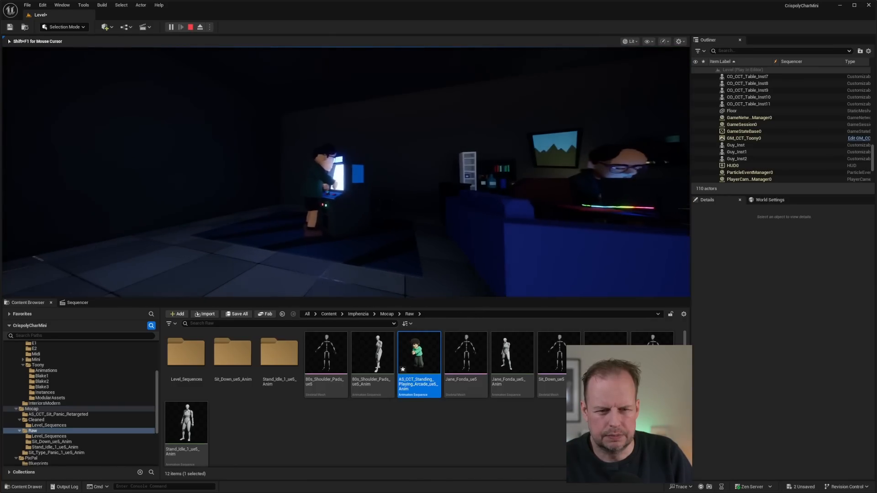
pyautogui.press('w')
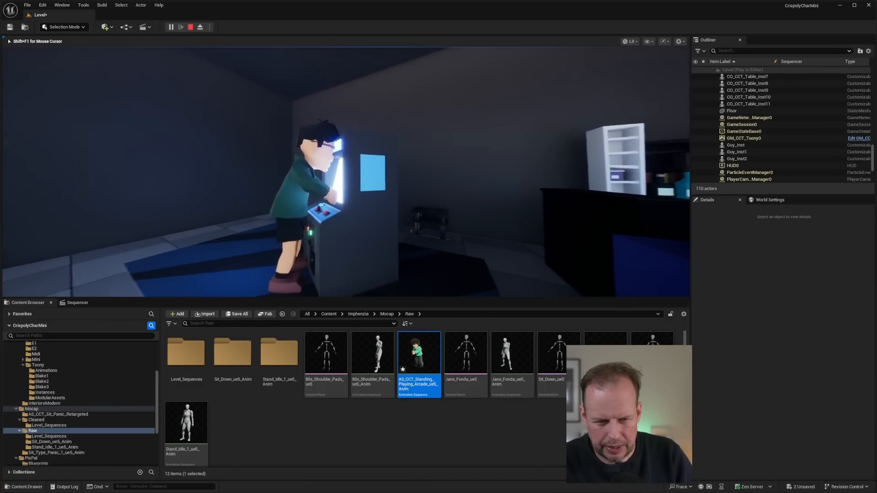
pyautogui.press('w')
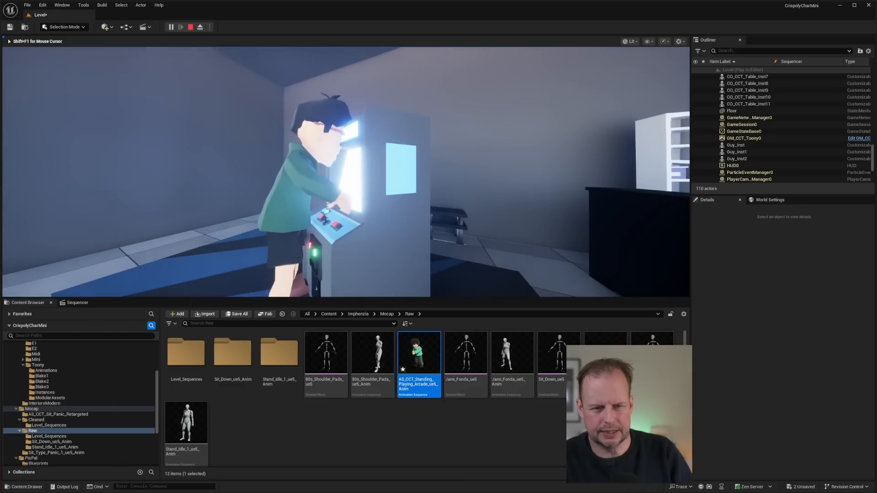
pyautogui.press('d')
pyautogui.press('s')
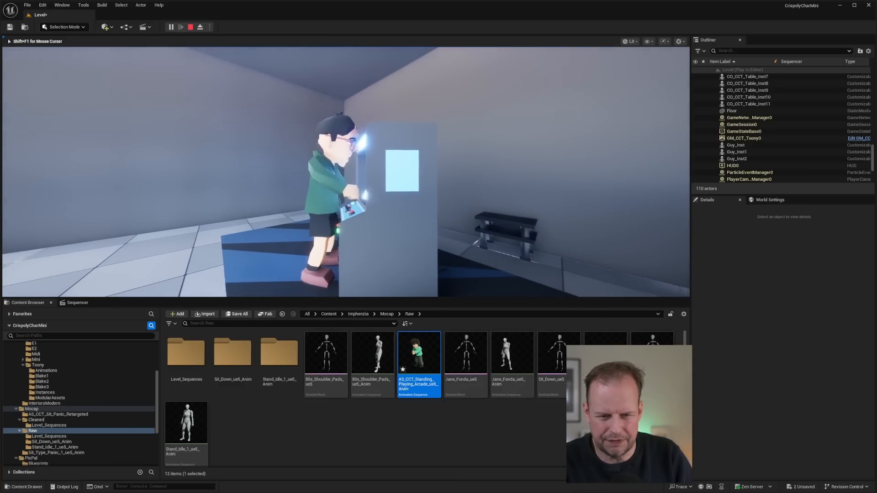
pyautogui.press('a')
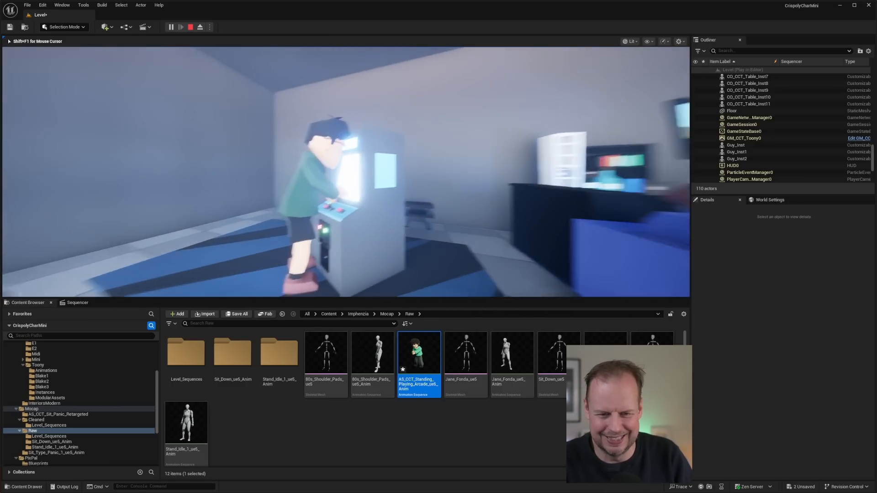
pyautogui.press('a')
pyautogui.press('w')
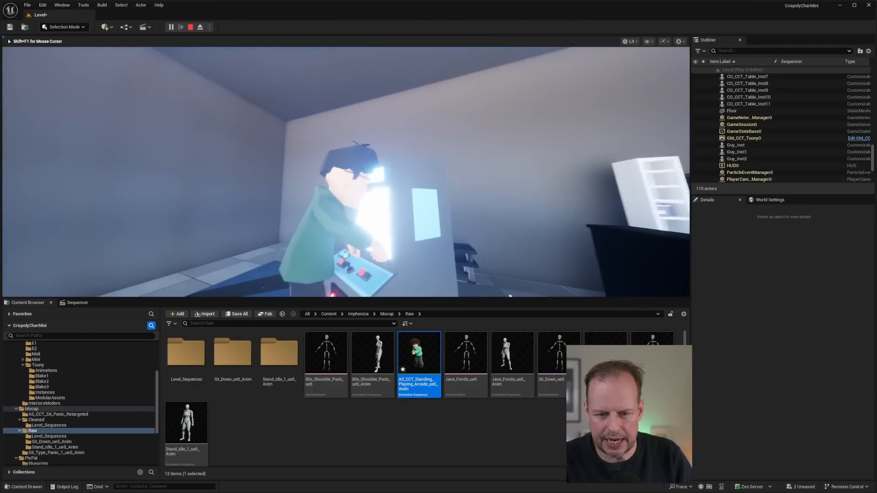
pyautogui.press('w')
pyautogui.press('s')
pyautogui.press('d')
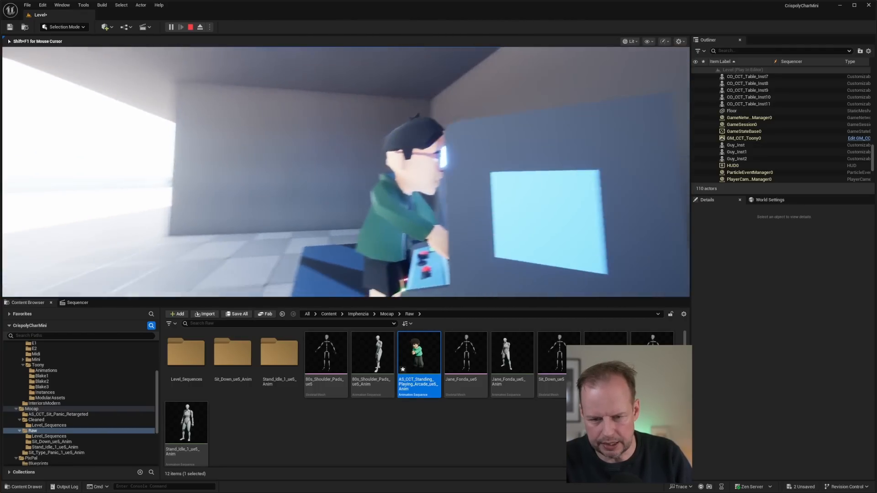
pyautogui.press('w')
pyautogui.press('s')
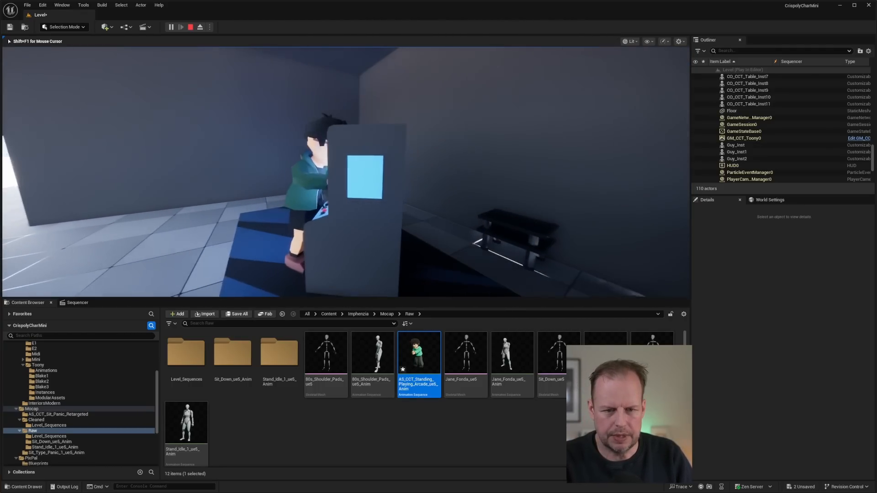
pyautogui.press('s')
pyautogui.press('a')
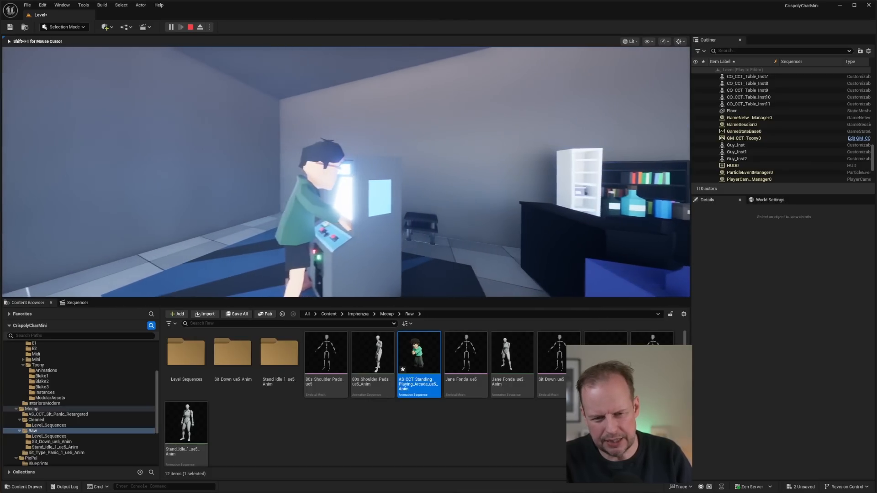
pyautogui.press('w')
pyautogui.press('d')
pyautogui.press('s')
pyautogui.press('a')
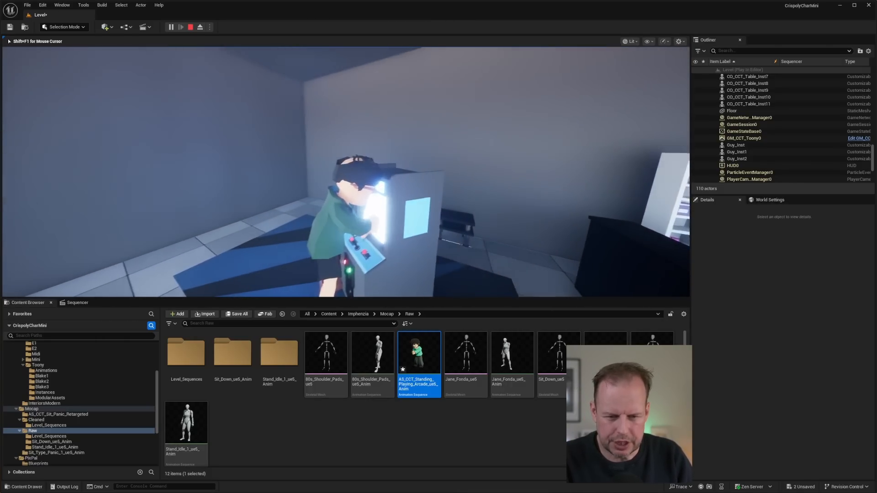
pyautogui.press('Escape')
# - Check the arcade cabinet's yaw, then rotate the arcade-playing character to face the machine and reposition it at the controls
pyautogui.moveTo(364, 293)
pyautogui.mouseDown(button='right')
pyautogui.moveTo(411, 294)
pyautogui.moveTo(375, 294)
pyautogui.mouseUp(button='right')
pyautogui.press('s')
pyautogui.click(458, 235)
pyautogui.press('e')
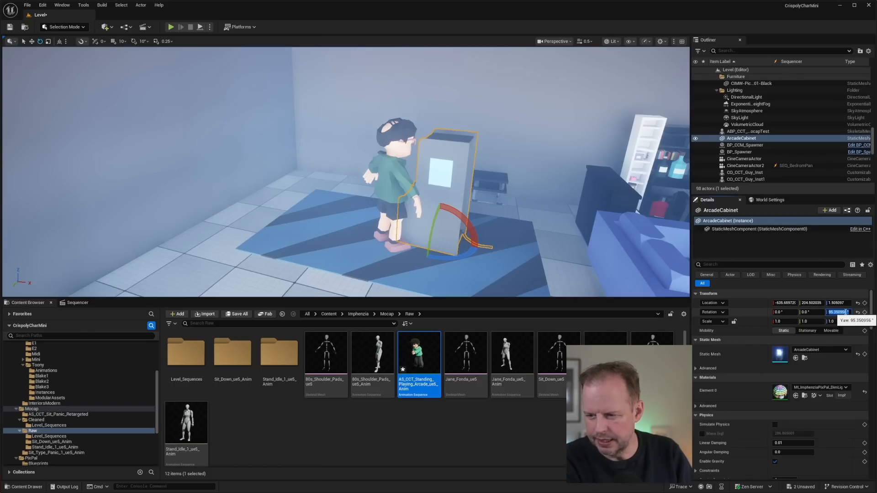
pyautogui.click(390, 187)
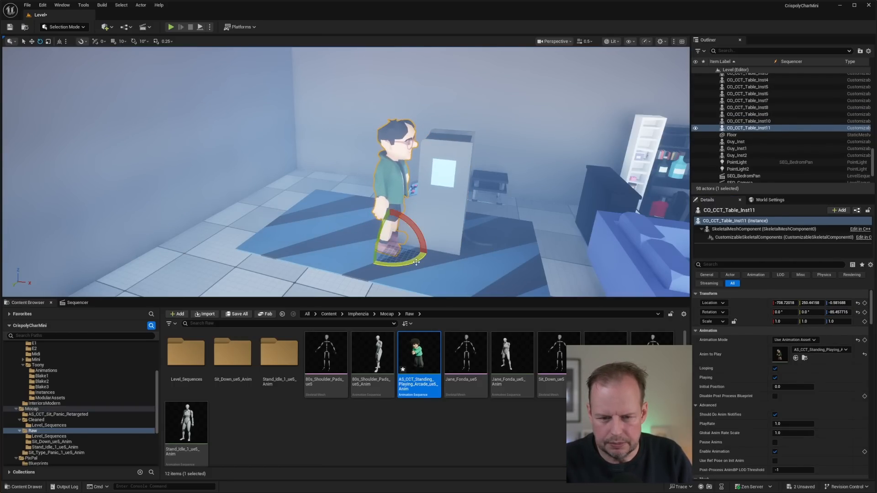
pyautogui.moveTo(467, 223); pyautogui.dragTo(449, 212, button='right')
pyautogui.moveTo(457, 285); pyautogui.dragTo(424, 224)
pyautogui.moveTo(423, 224); pyautogui.dragTo(493, 204, button='right')
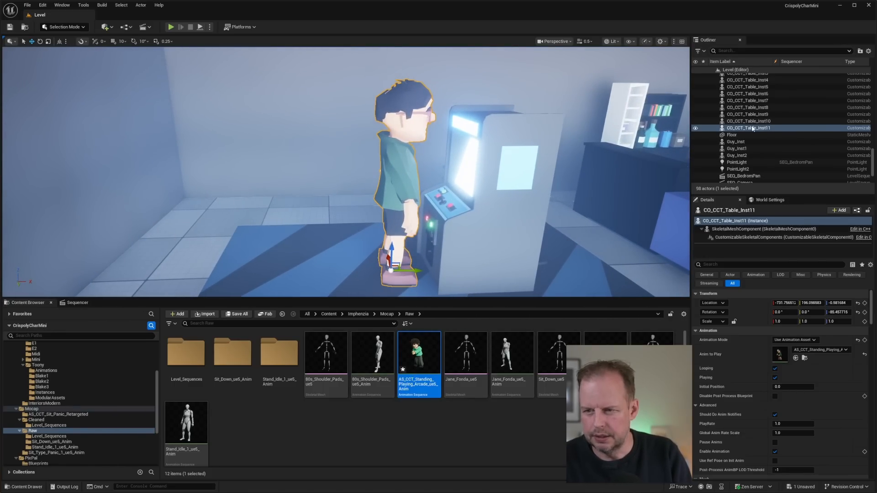
# - Delete the duplicated character standing at the arcade cabinet
pyautogui.moveTo(477, 241); pyautogui.dragTo(479, 241, button='right')
pyautogui.press('Delete')
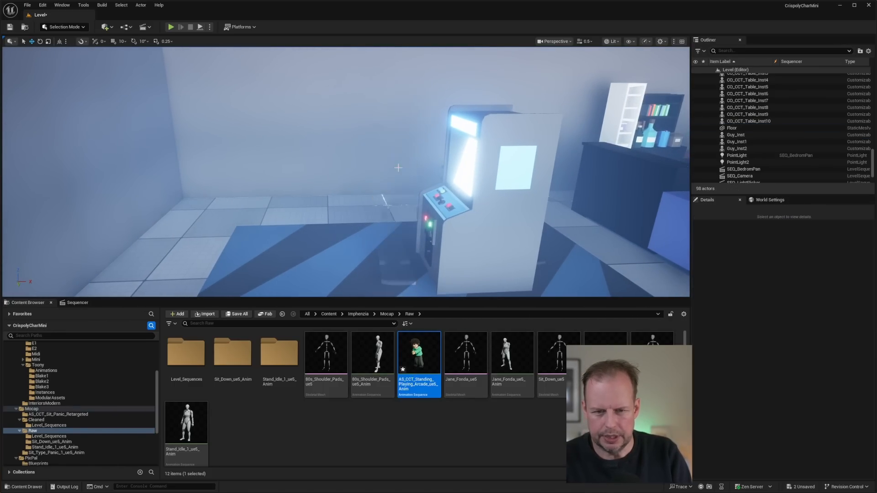
pyautogui.scroll(-2, 751, 122)
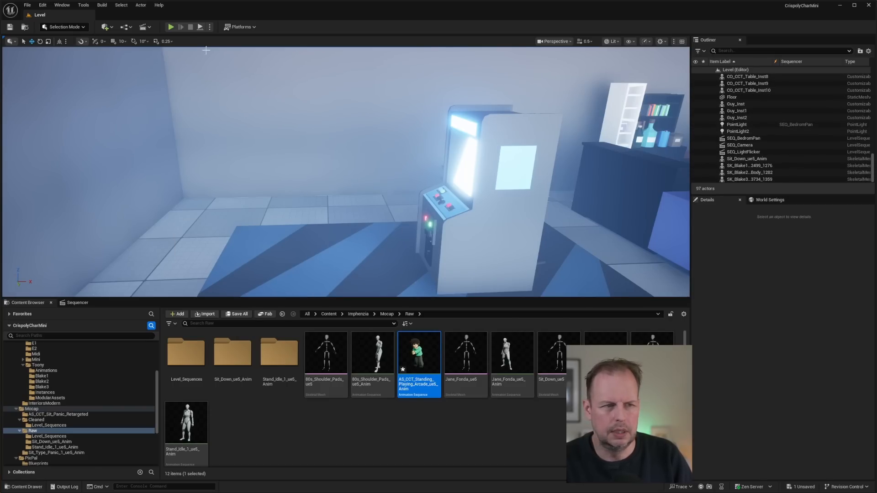
# - Create a level sequence named SEQ_ArcadePlayer in the Levels folder
pyautogui.click(149, 28)
pyautogui.click(175, 46)
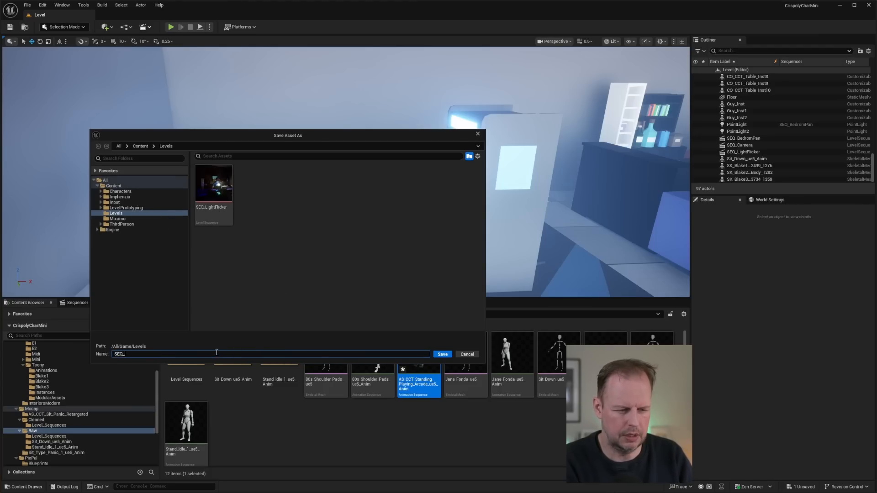
pyautogui.press('Return')
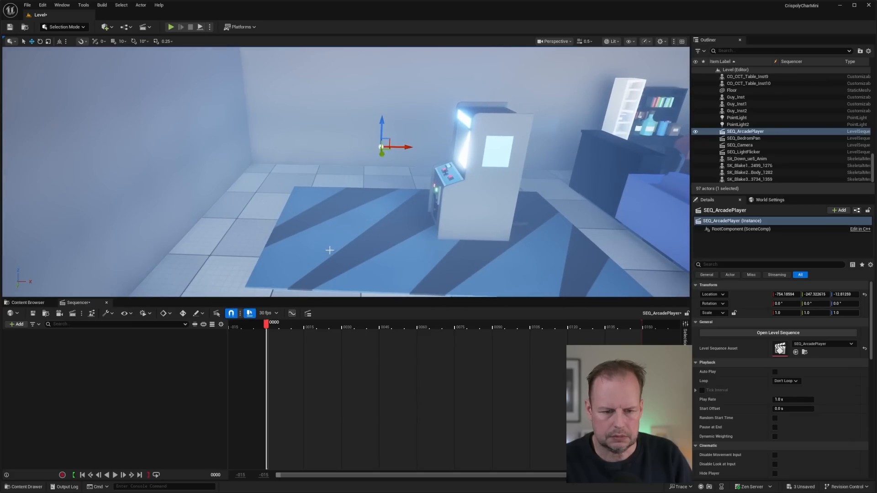
# - Add CO_CCT_Table_Inst7 from the Toony Instances folder to the SEQ_ArcadePlayer sequence
pyautogui.click(37, 303)
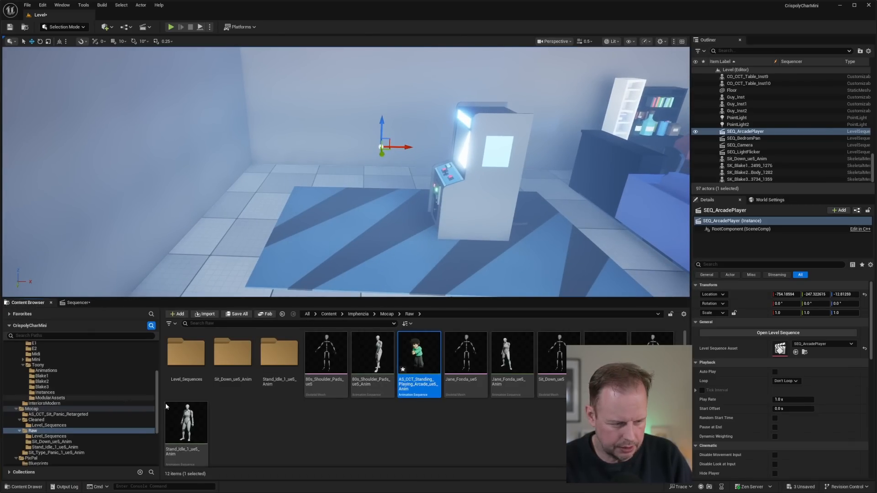
pyautogui.click(45, 392)
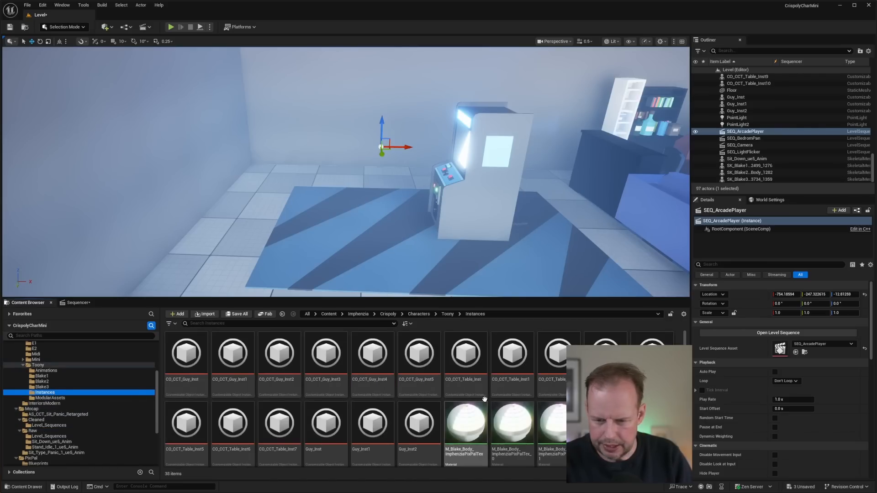
pyautogui.moveTo(280, 436); pyautogui.dragTo(98, 344)
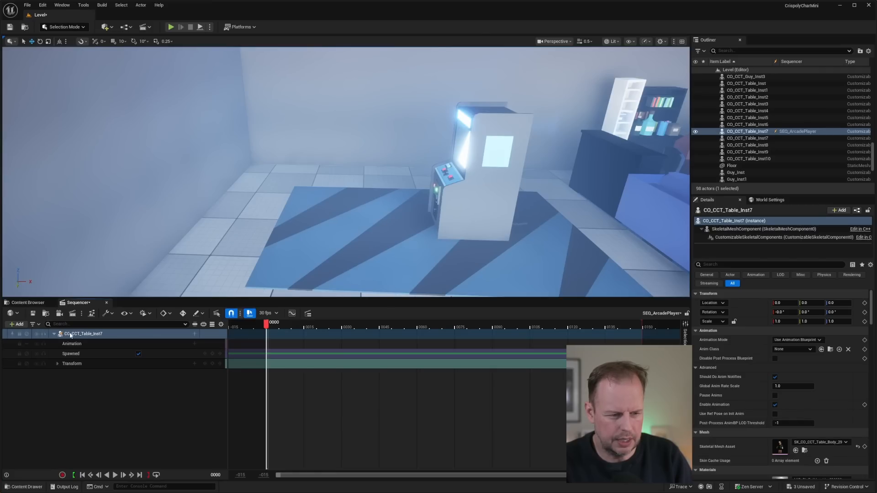
# - Add the ArcadeCabinet mesh from the Crispoly Arcade folder to SEQ_ArcadePlayer and locate the new cabinet in the level
pyautogui.click(27, 303)
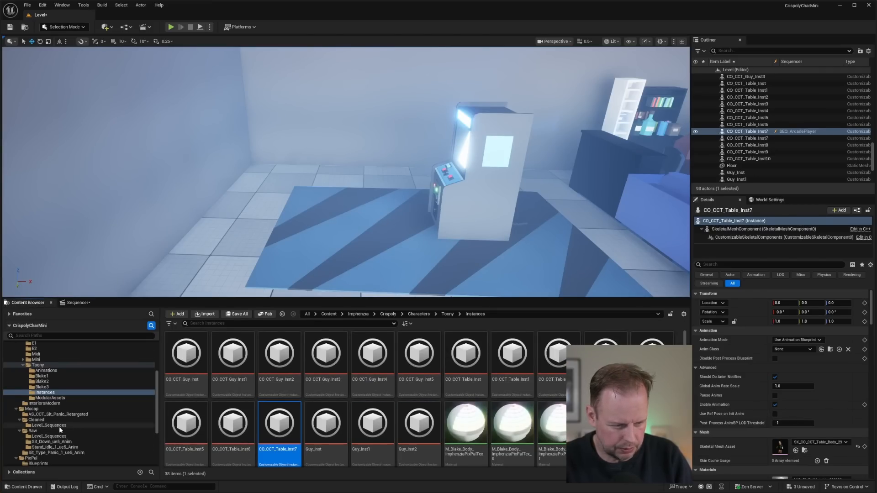
pyautogui.scroll(3, 61, 376)
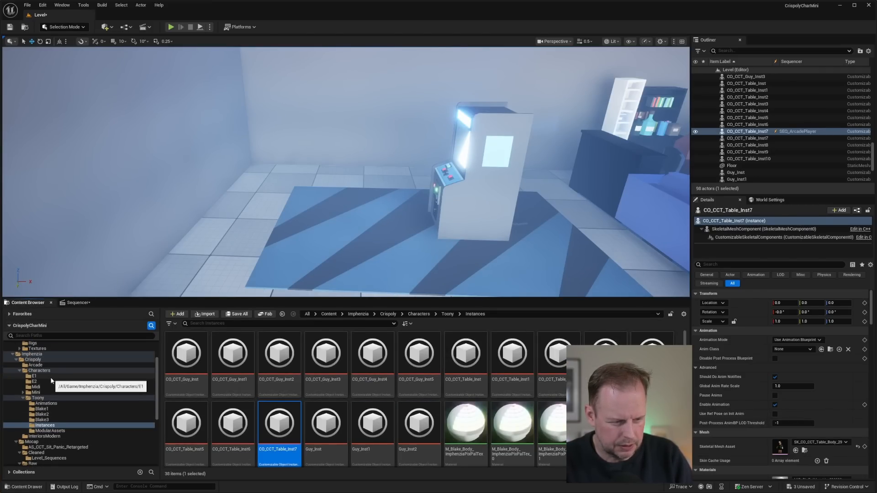
pyautogui.click(35, 365)
pyautogui.moveTo(169, 359); pyautogui.dragTo(87, 407)
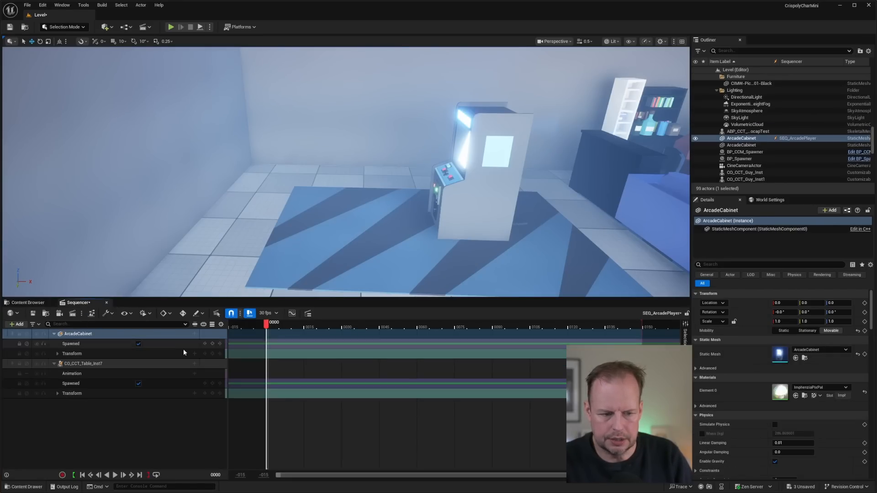
pyautogui.moveTo(346, 172)
pyautogui.mouseDown(button='right')
pyautogui.moveTo(315, 179)
pyautogui.moveTo(329, 201)
pyautogui.moveTo(319, 160)
pyautogui.moveTo(346, 167)
pyautogui.moveTo(345, 191)
pyautogui.moveTo(345, 178)
pyautogui.moveTo(311, 173)
pyautogui.moveTo(357, 174)
pyautogui.mouseUp(button='right')
pyautogui.press('w')
pyautogui.scroll(1, 346, 191)
pyautogui.press('s')
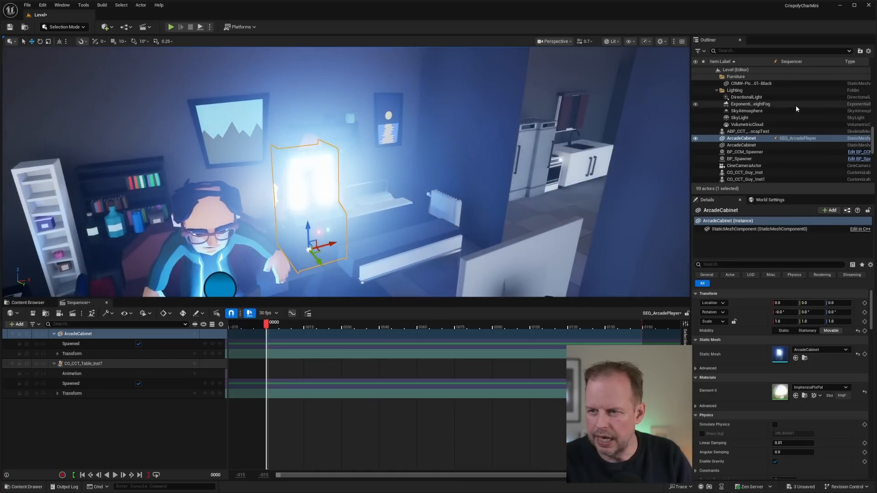
# - Delete the original ArcadeCabinet actor from the level, keeping the one that belongs to SEQ_ArcadePlayer
pyautogui.click(741, 145)
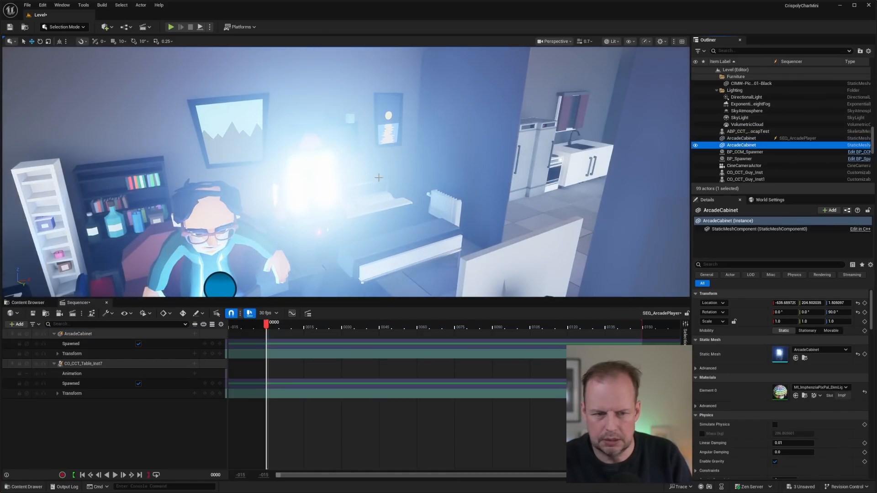
pyautogui.press('f')
pyautogui.moveTo(340, 184); pyautogui.dragTo(292, 197, button='right')
pyautogui.press('w')
pyautogui.press('Delete')
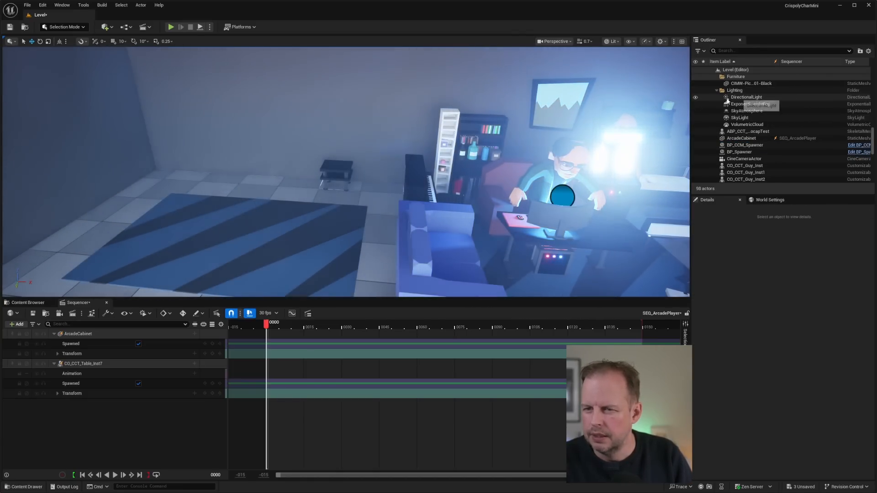
pyautogui.moveTo(503, 174); pyautogui.dragTo(575, 169, button='right')
pyautogui.press('w')
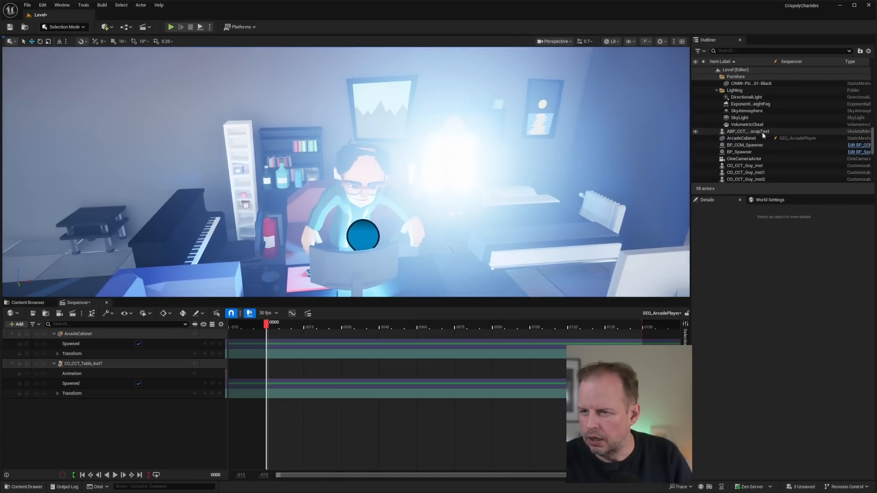
# - Select the sequence's ArcadeCabinet and CO_CCT_Table_Inst7 plus the Lighting folder's actors and the Floor, and show only these in the level
pyautogui.scroll(-10, 765, 142)
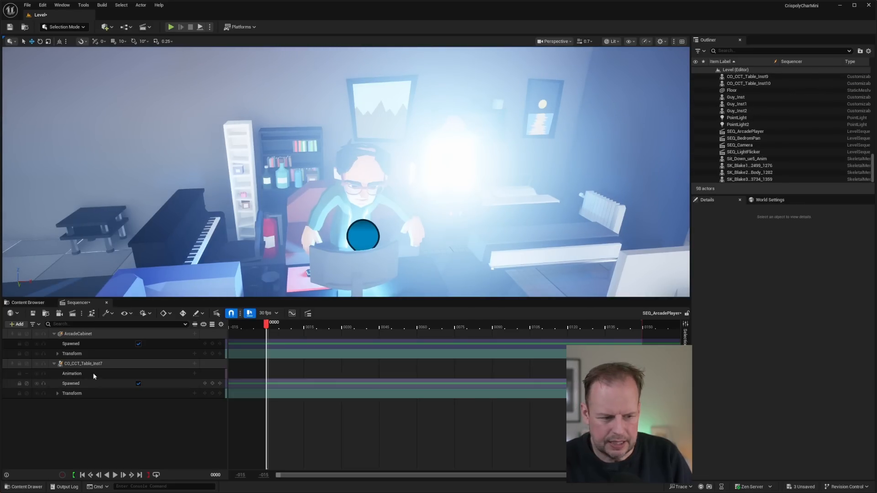
pyautogui.click(78, 333)
pyautogui.keyDown('ctrl'); pyautogui.click(87, 363); pyautogui.keyUp('ctrl')
pyautogui.scroll(6, 788, 135)
pyautogui.scroll(10, 791, 110)
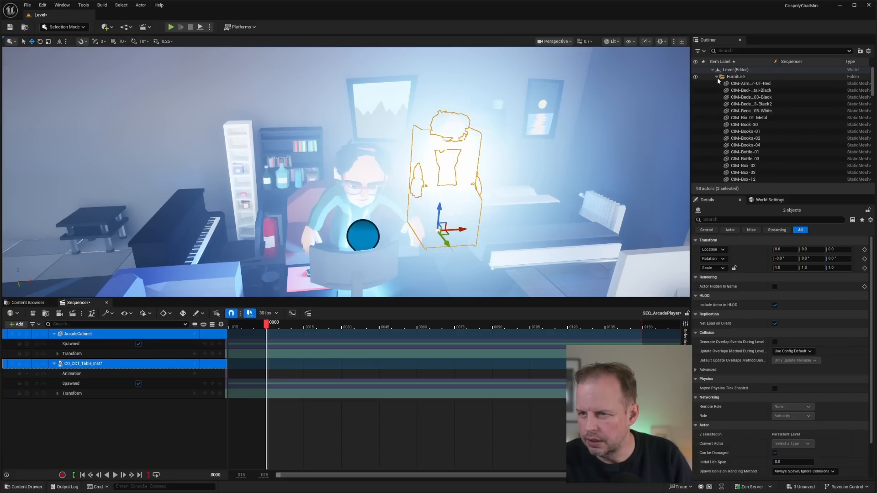
pyautogui.scroll(-15, 758, 119)
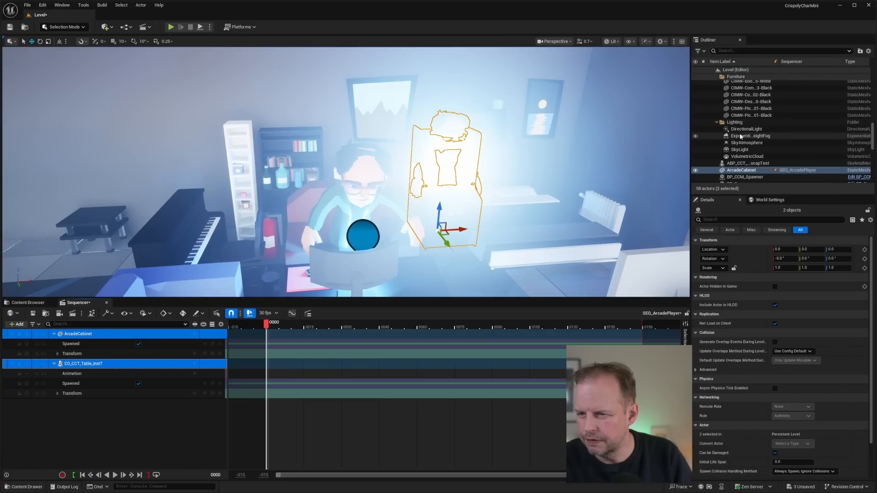
pyautogui.keyDown('ctrl'); pyautogui.click(744, 129); pyautogui.keyUp('ctrl')
pyautogui.keyDown('ctrl'); pyautogui.click(746, 137); pyautogui.keyUp('ctrl')
pyautogui.keyDown('ctrl'); pyautogui.click(748, 144); pyautogui.keyUp('ctrl')
pyautogui.keyDown('ctrl'); pyautogui.click(748, 150); pyautogui.keyUp('ctrl')
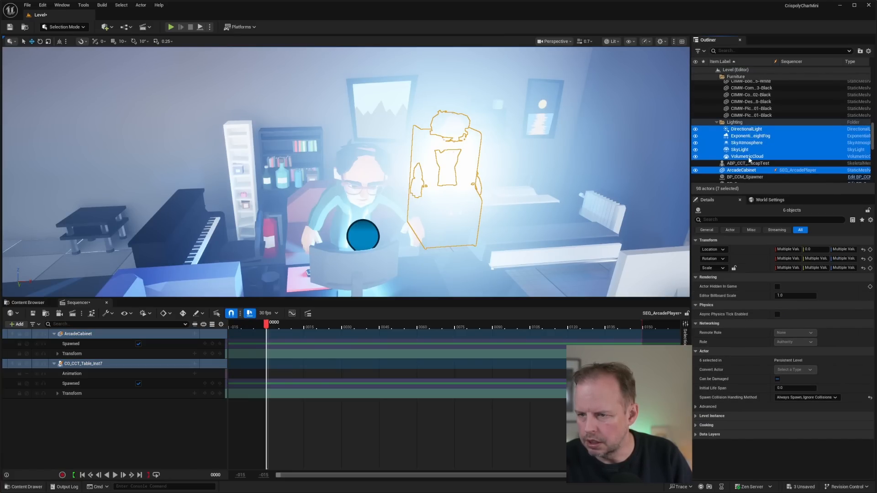
pyautogui.moveTo(502, 130); pyautogui.dragTo(347, 187, button='right')
pyautogui.keyDown('ctrl'); pyautogui.click(502, 129); pyautogui.keyUp('ctrl')
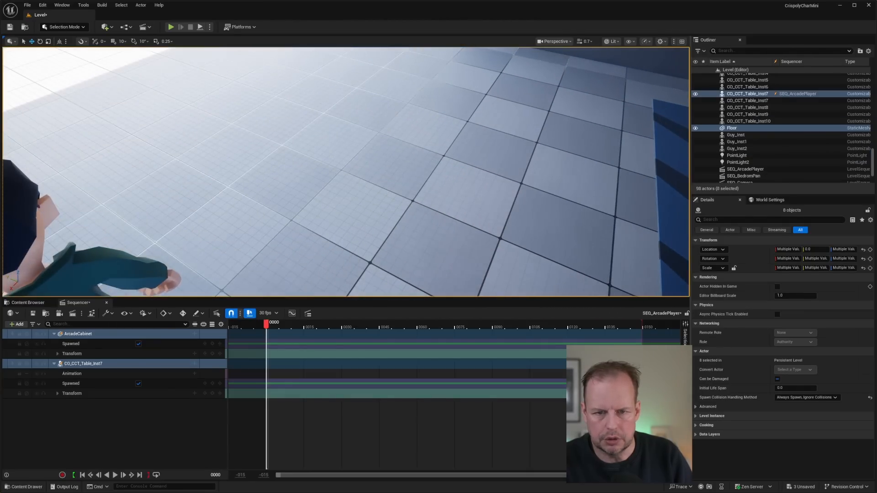
pyautogui.rightClick(753, 128)
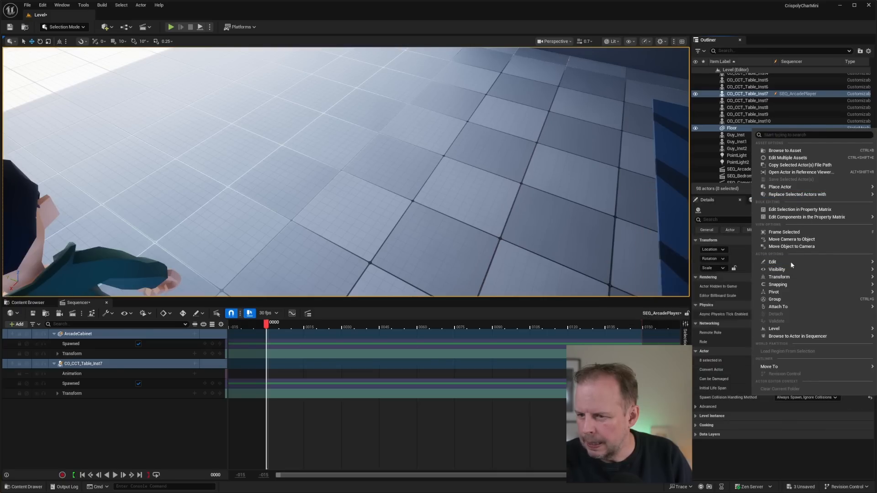
pyautogui.moveTo(792, 270)
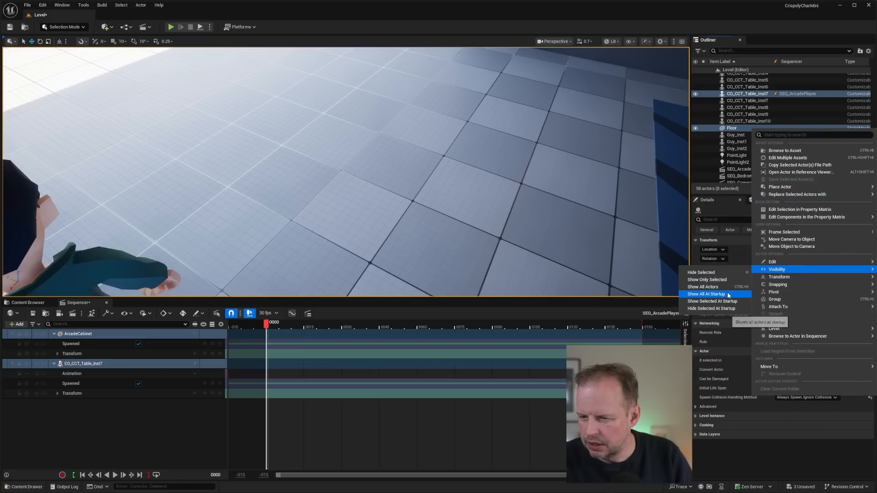
pyautogui.click(719, 281)
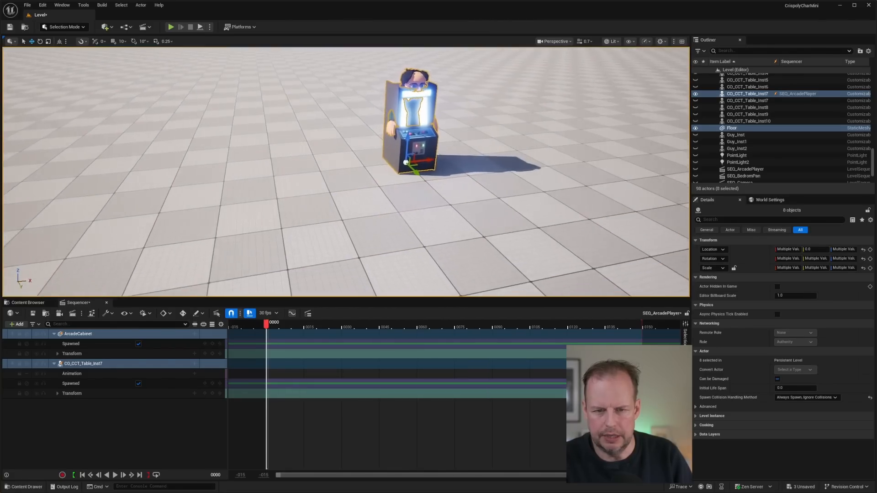
# - Place the sequence character in front of the arcade cabinet's screen and set its Z rotation to 180°
pyautogui.moveTo(409, 148)
pyautogui.mouseDown(button='right')
pyautogui.moveTo(383, 82)
pyautogui.moveTo(375, 87)
pyautogui.moveTo(409, 148)
pyautogui.mouseUp(button='right')
pyautogui.click(411, 89)
pyautogui.moveTo(388, 229); pyautogui.dragTo(379, 259)
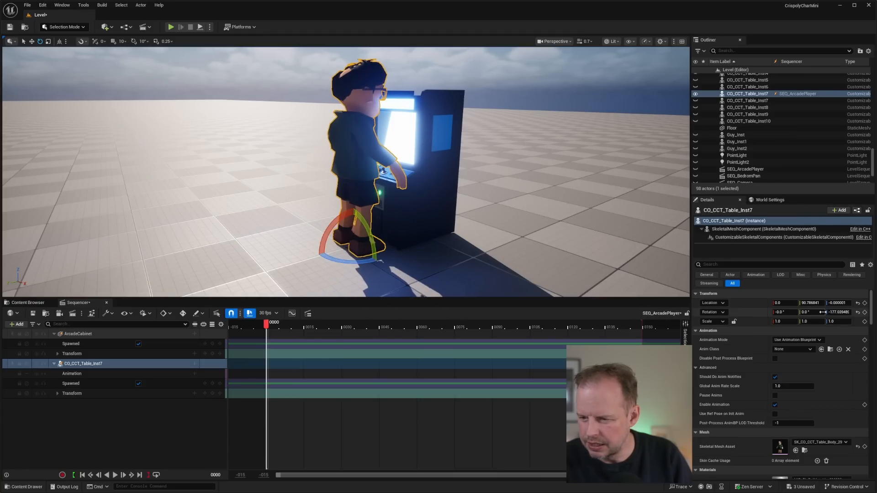
pyautogui.write('180')
pyautogui.press('Return')
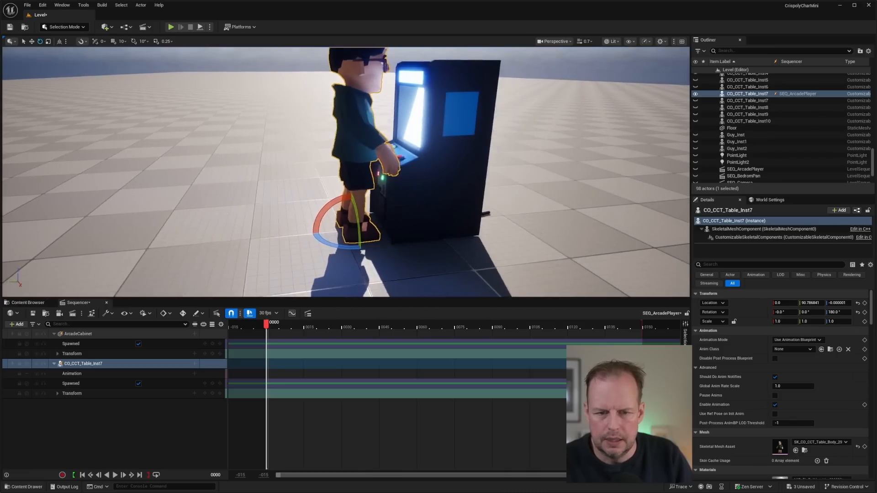
# - Move the character slightly back from the arcade cabinet, to a Y location of about 103
pyautogui.moveTo(372, 213); pyautogui.dragTo(318, 239, button='right')
pyautogui.click(329, 201)
pyautogui.press('w')
pyautogui.moveTo(347, 228); pyautogui.dragTo(334, 229)
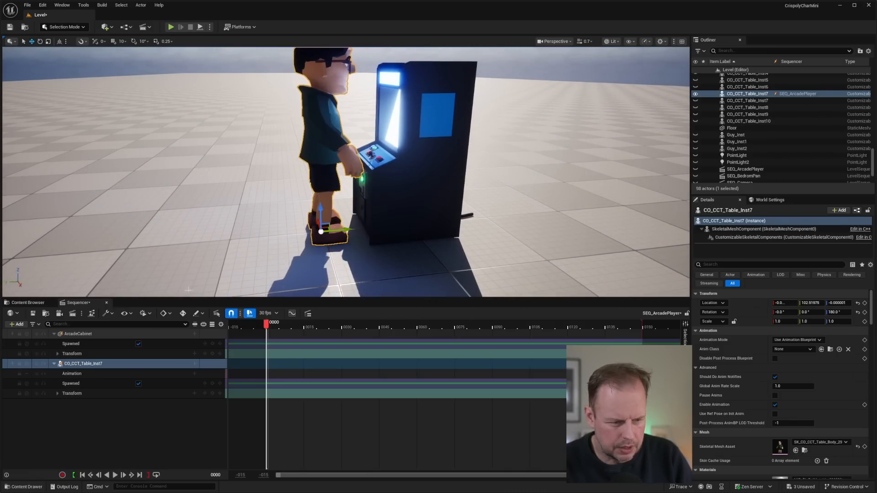
# - Add the AS_CCT_Standing_Playing_Arcade_Corrected animation to the Animation track of CO_CCT_Table_Inst7
pyautogui.keyDown('ctrl'); pyautogui.click(84, 335); pyautogui.keyUp('ctrl')
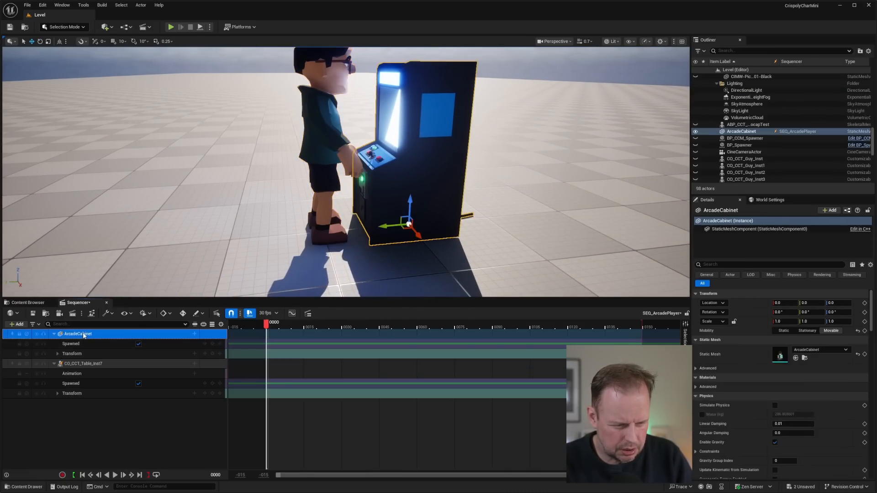
pyautogui.click(94, 363)
pyautogui.click(193, 373)
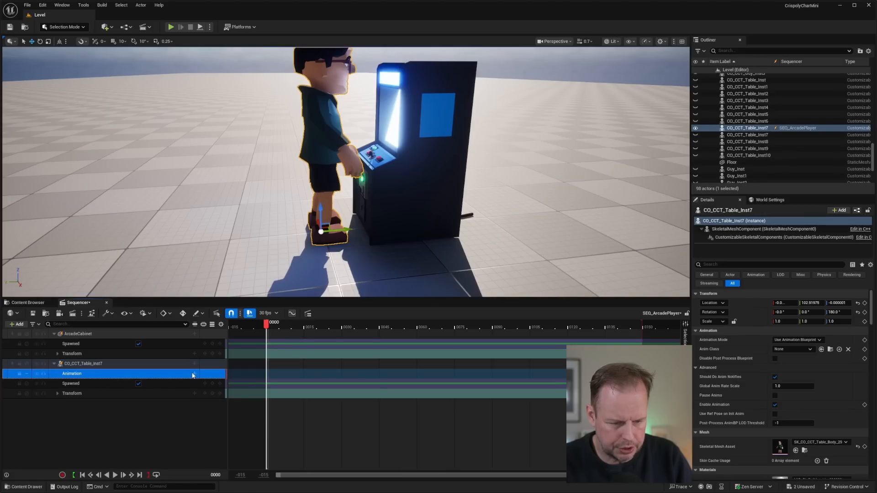
pyautogui.click(192, 374)
pyautogui.write('arcade')
pyautogui.click(307, 300)
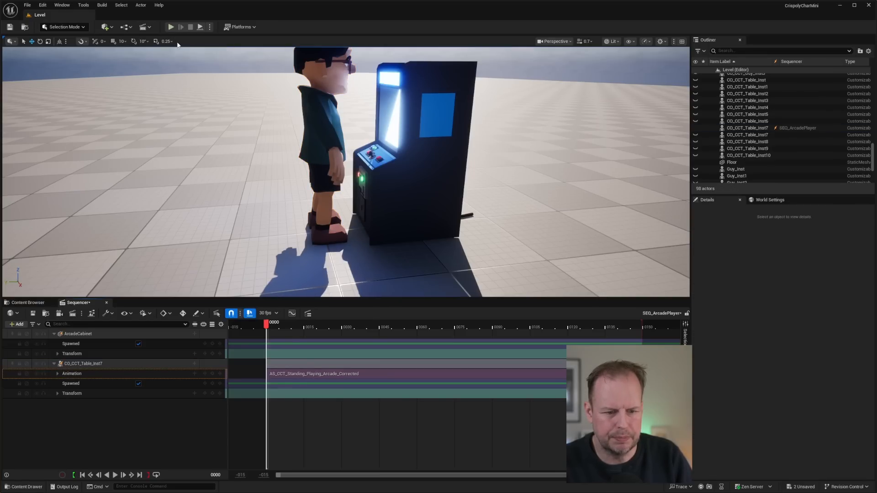
# - Play back the arcade animation and extend the sequence's playback range to the end of the animation clip
pyautogui.click(115, 475)
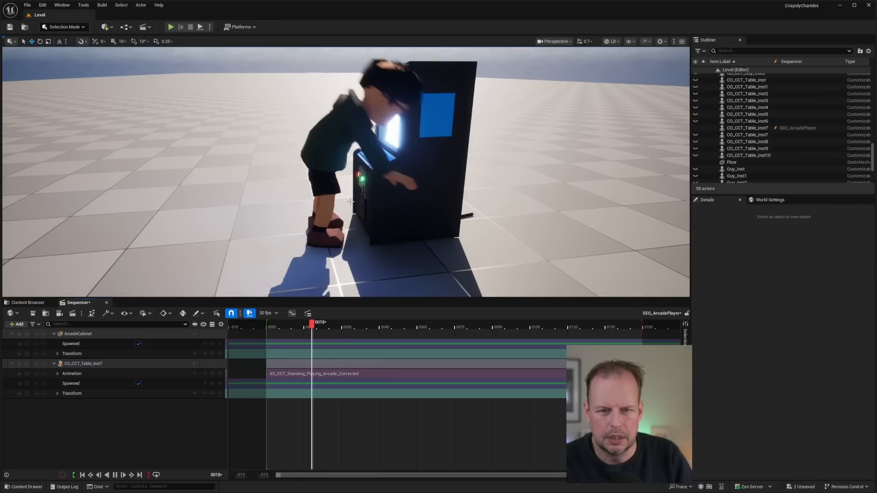
pyautogui.moveTo(359, 127)
pyautogui.mouseDown(button='right')
pyautogui.moveTo(406, 110)
pyautogui.moveTo(358, 127)
pyautogui.mouseUp(button='right')
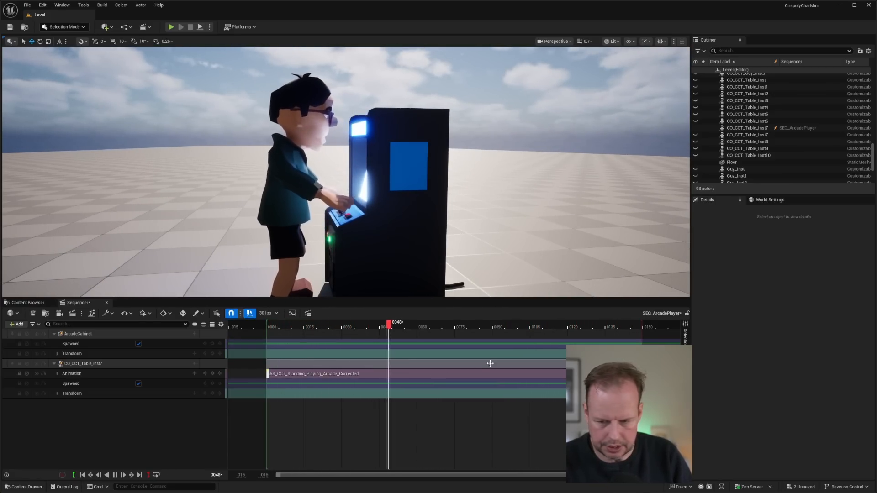
pyautogui.keyDown('ctrl'); pyautogui.scroll(-15, 405, 372); pyautogui.keyUp('ctrl')
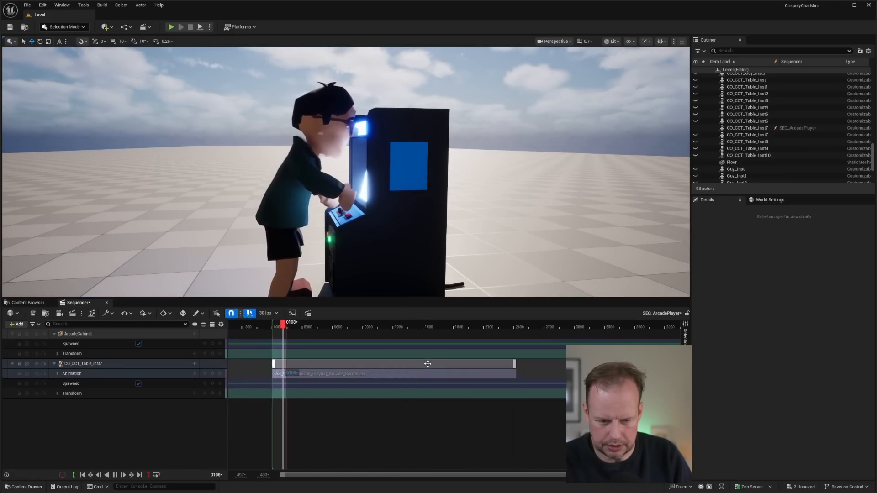
pyautogui.keyDown('ctrl'); pyautogui.scroll(4, 475, 372); pyautogui.keyUp('ctrl')
pyautogui.press('space')
pyautogui.moveTo(287, 328); pyautogui.dragTo(453, 328)
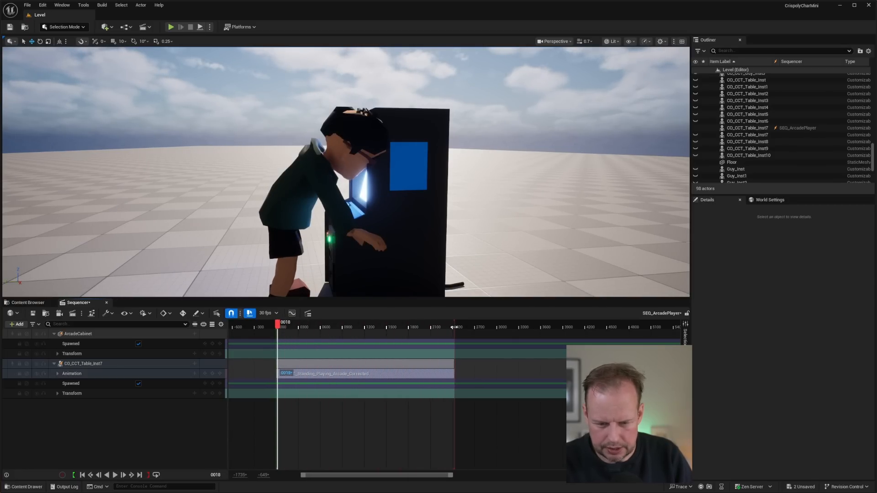
# - Add a layered FK Control Rig track to CO_CCT_Table_Inst7 in the sequence
pyautogui.click(111, 373)
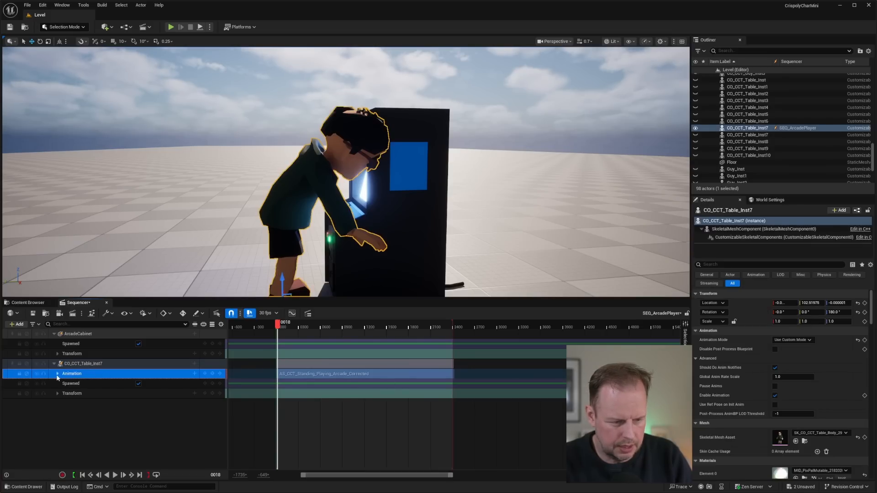
pyautogui.click(57, 373)
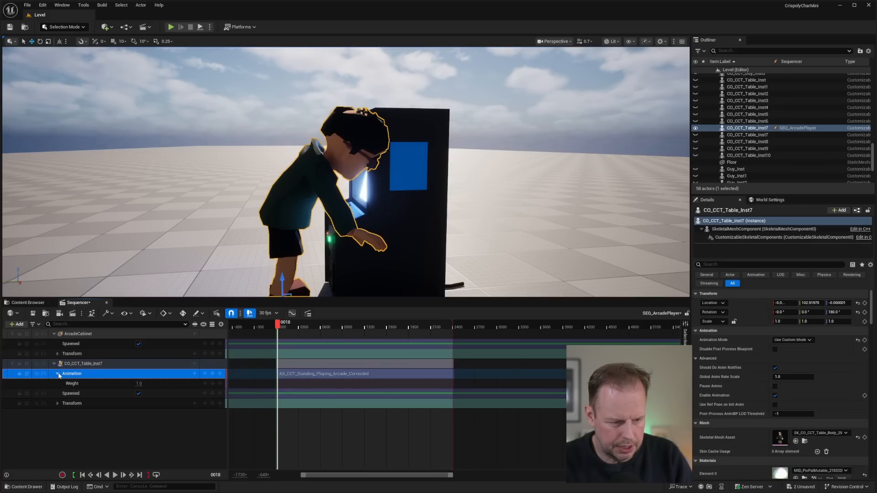
pyautogui.click(194, 364)
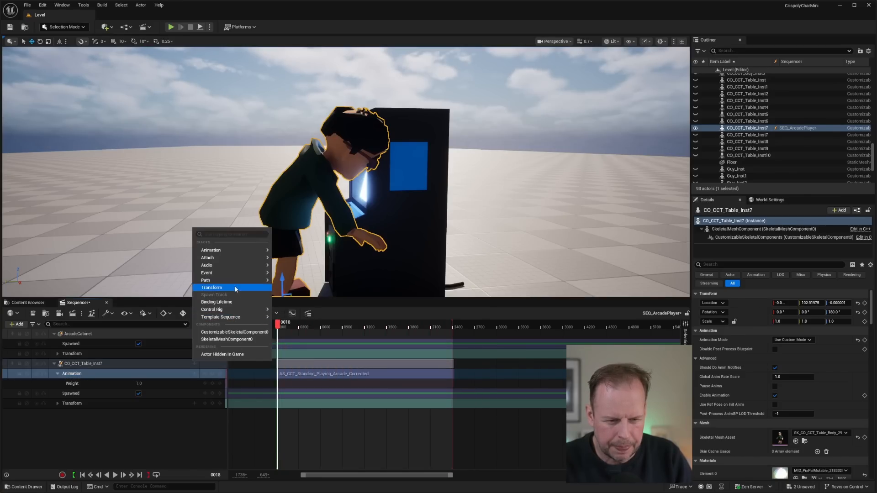
pyautogui.moveTo(251, 310)
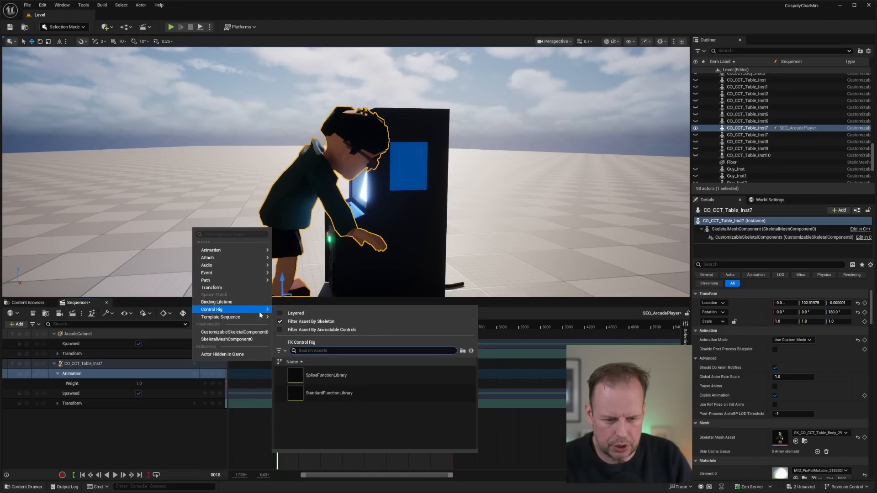
pyautogui.click(295, 343)
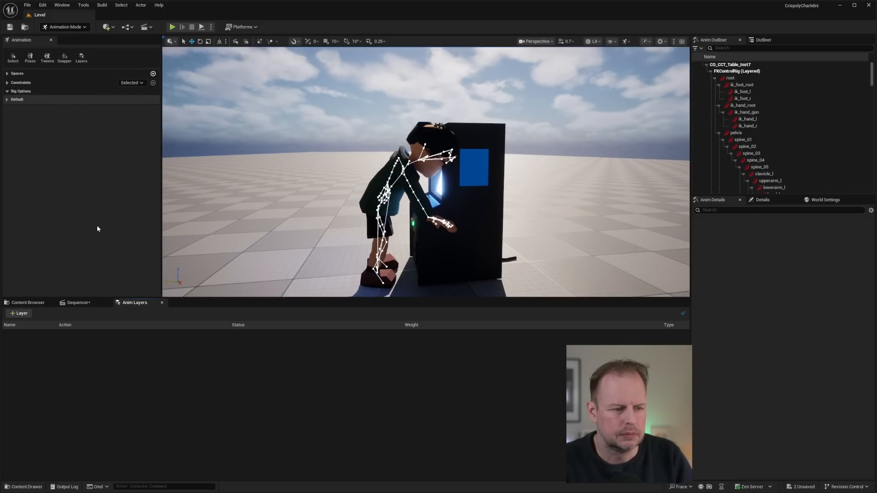
# - Undo the last control rig change and inspect the character's FKControlRig (Layered) track in the sequence
pyautogui.hotkey('ctrl', 'z')
pyautogui.click(77, 303)
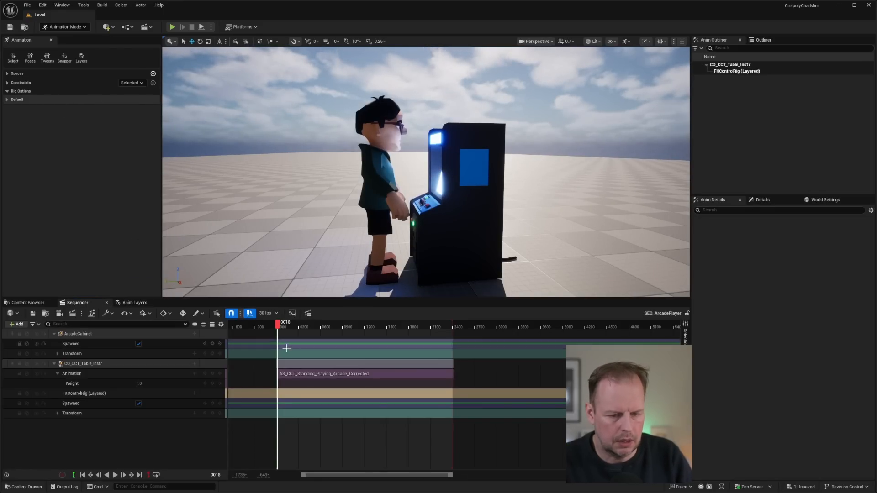
pyautogui.click(59, 395)
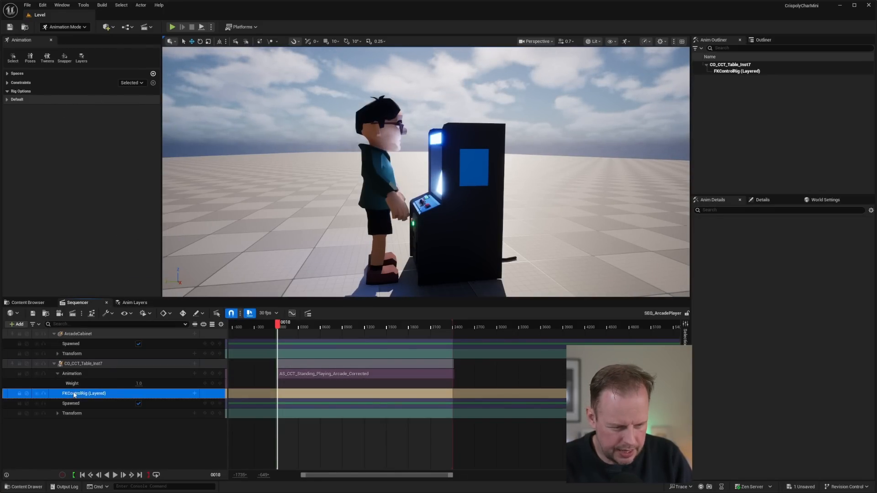
pyautogui.moveTo(403, 199)
pyautogui.mouseDown(button='right')
pyautogui.moveTo(439, 208)
pyautogui.moveTo(406, 203)
pyautogui.mouseUp(button='right')
pyautogui.scroll(-2, 439, 208)
pyautogui.click(195, 393)
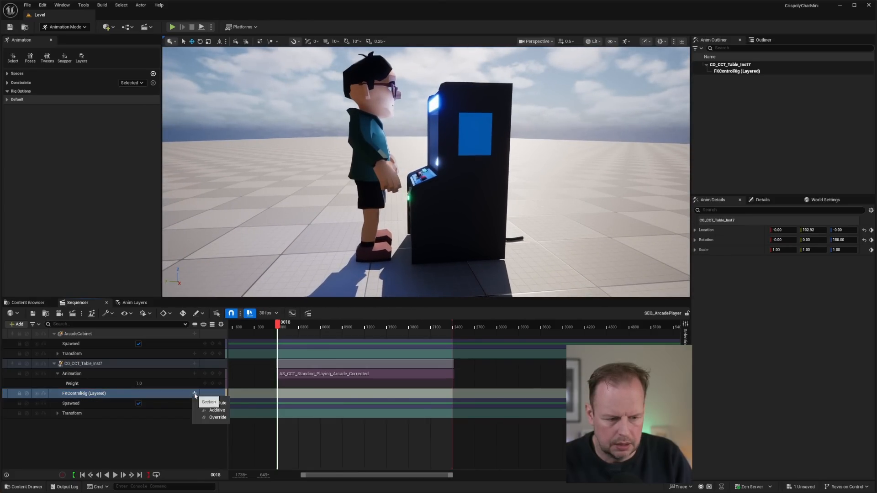
pyautogui.click(89, 397)
pyautogui.click(83, 394)
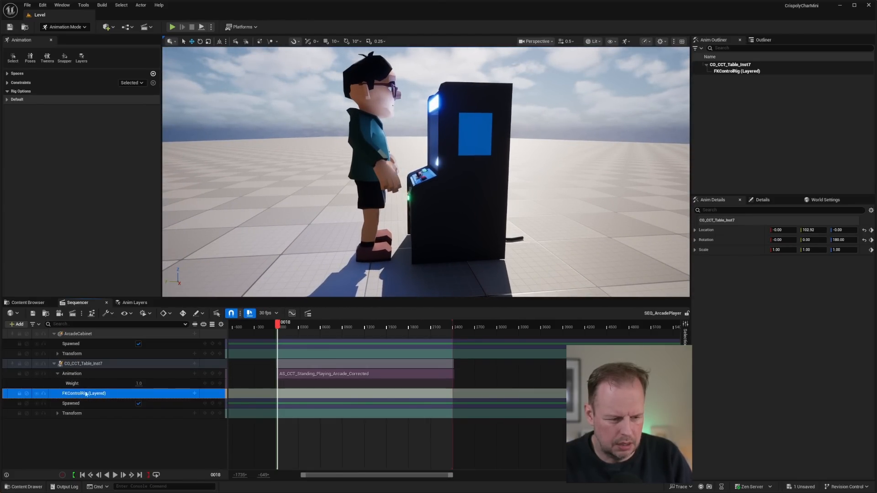
pyautogui.moveTo(402, 192); pyautogui.dragTo(465, 197, button='right')
pyautogui.click(79, 396)
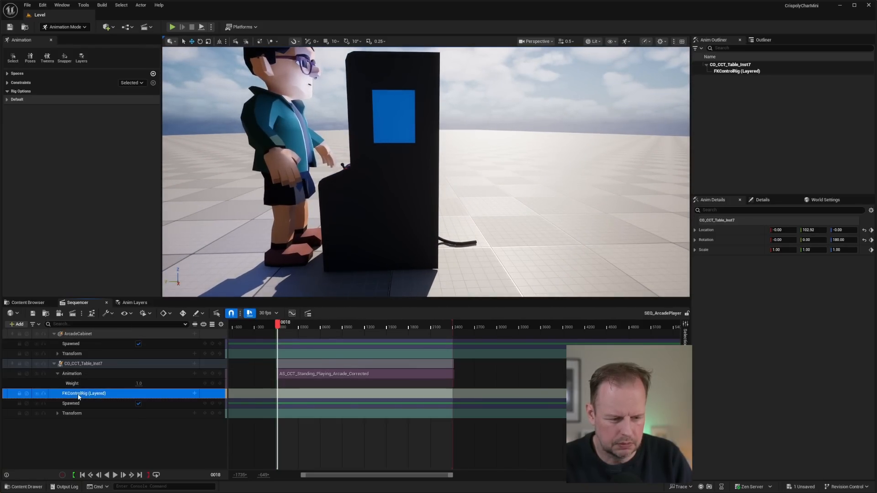
# - Try adding an Additive section to the FKControlRig (Layered) track, and undo the addition
pyautogui.click(194, 393)
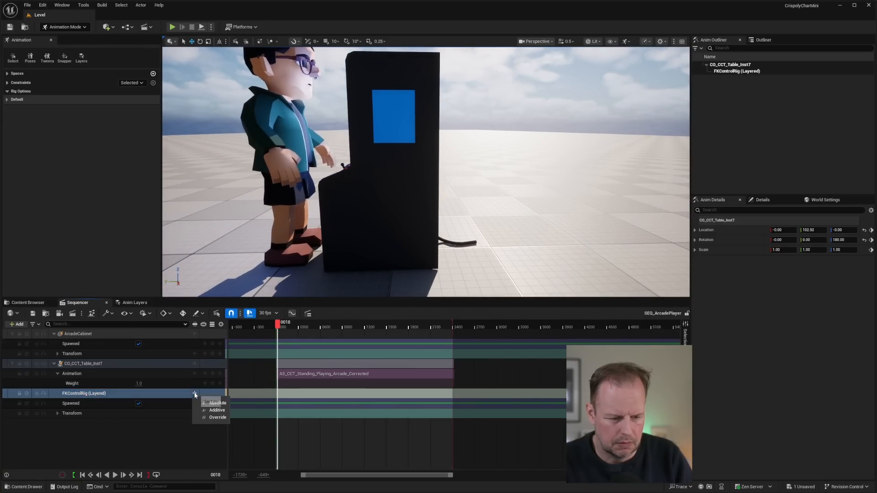
pyautogui.click(217, 410)
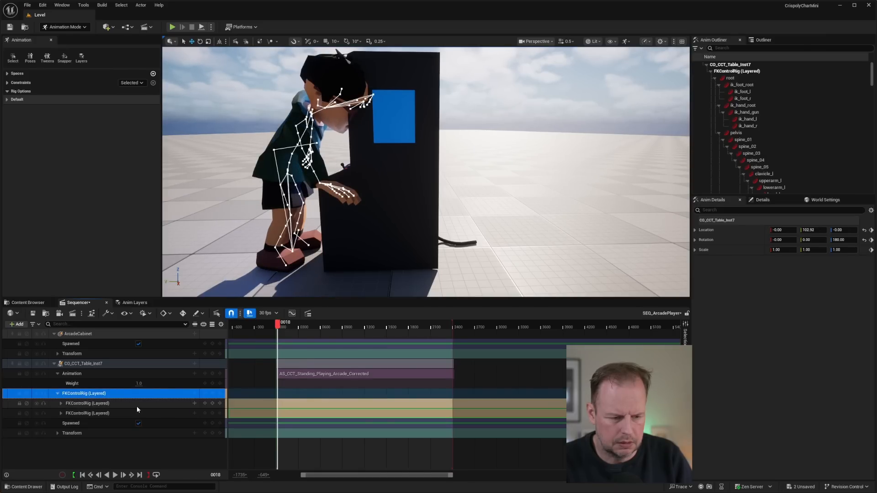
pyautogui.hotkey('ctrl', 'z')
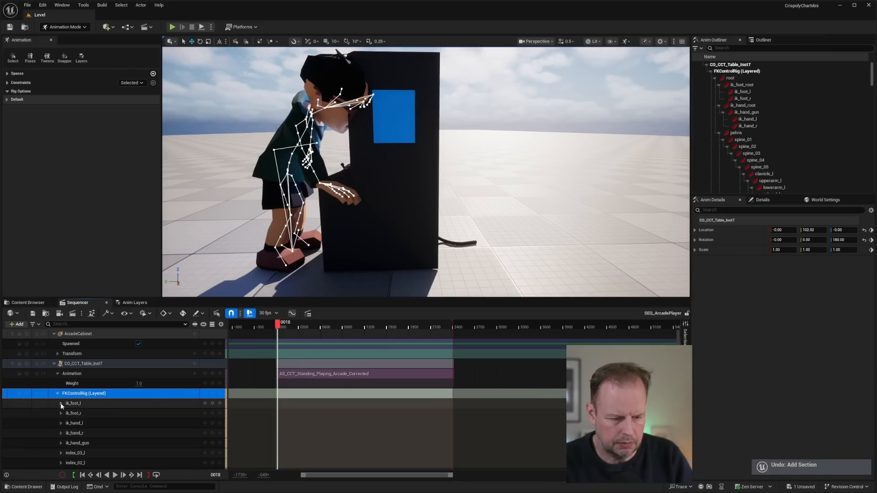
pyautogui.moveTo(376, 151); pyautogui.dragTo(349, 146, button='right')
pyautogui.scroll(-3, 114, 417)
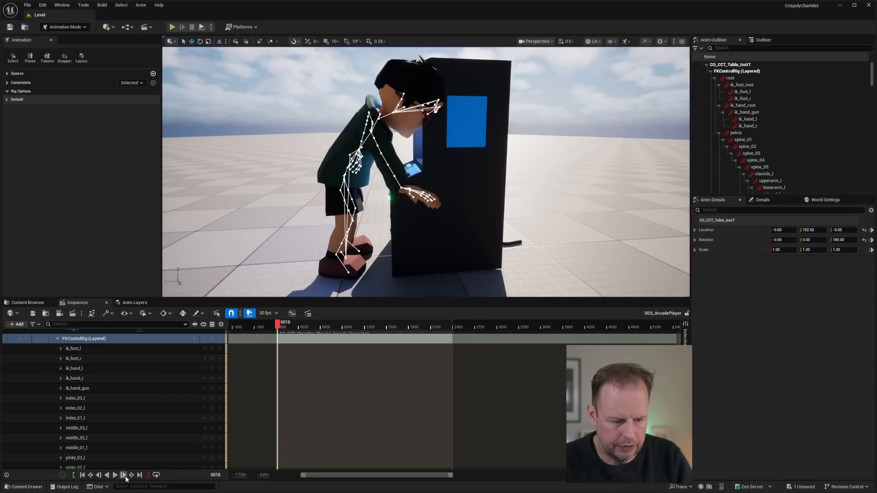
# - Play back the arcade animation with the layered rig and return the playhead to frame 22
pyautogui.click(115, 475)
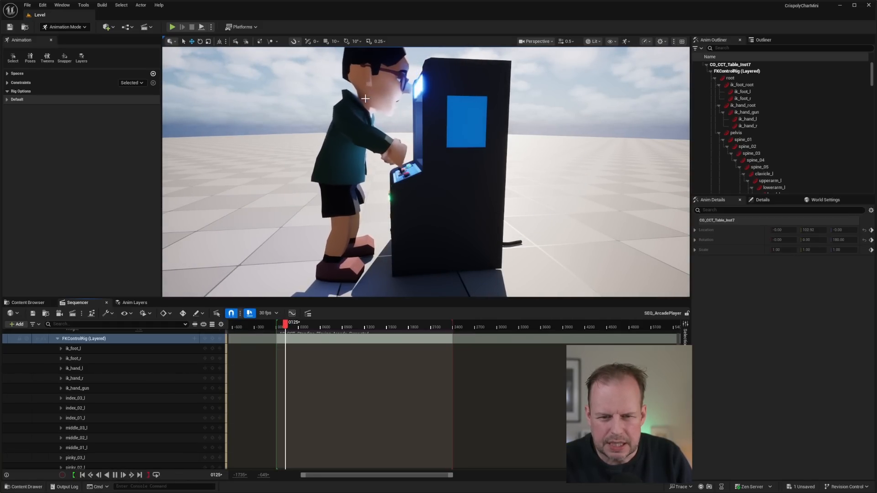
pyautogui.press('space')
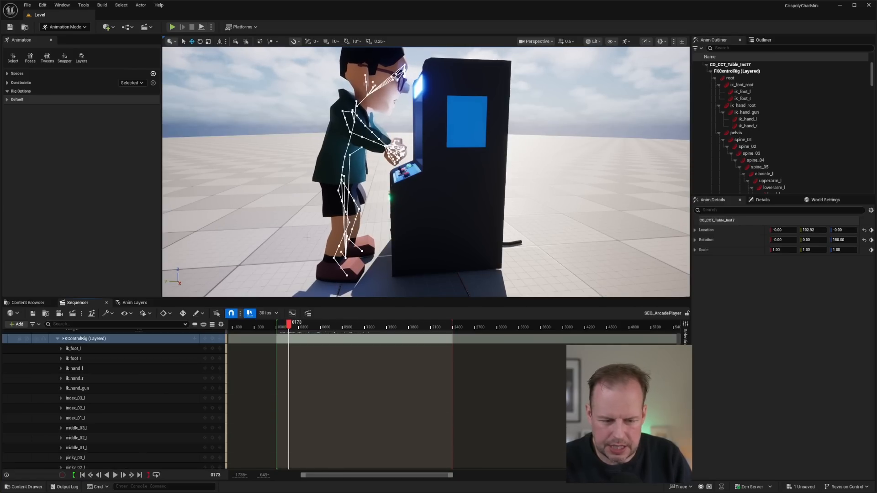
pyautogui.moveTo(288, 325); pyautogui.dragTo(279, 329)
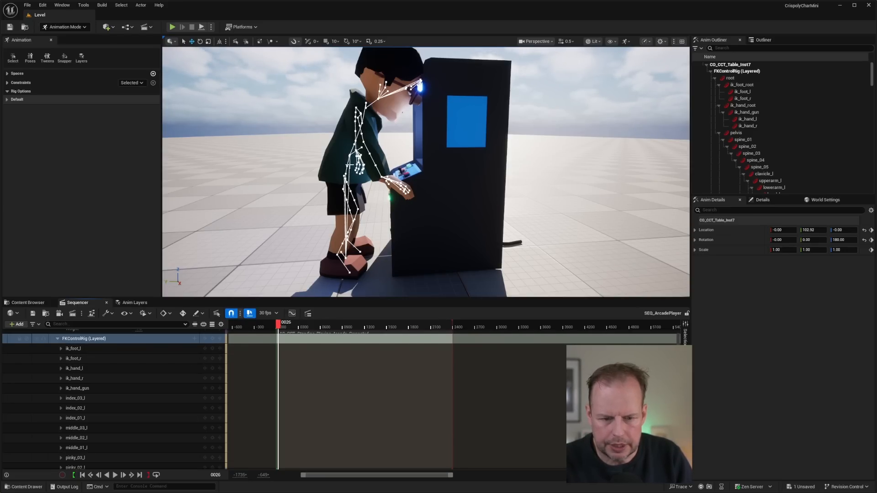
pyautogui.moveTo(277, 329); pyautogui.dragTo(278, 328)
pyautogui.scroll(5, 356, 161)
pyautogui.scroll(-5, 356, 160)
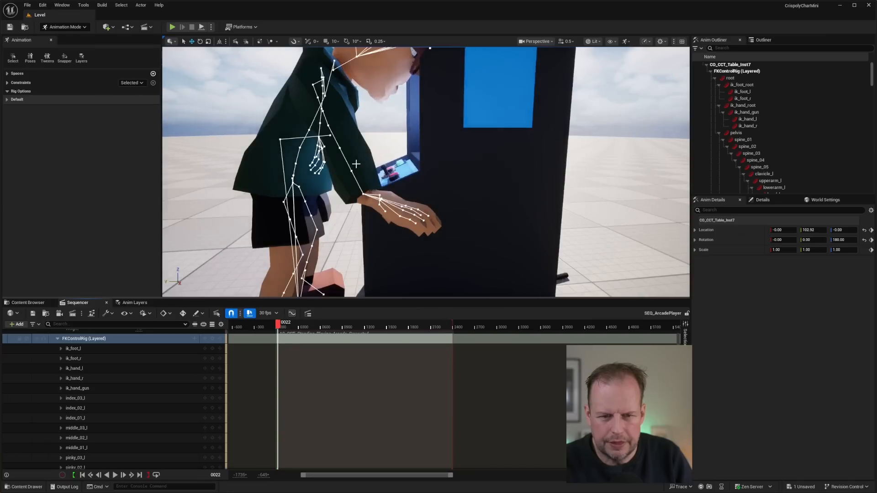
# - Rotate the spine_02 control to about -14.4° on Z and key it at frame 22
pyautogui.click(350, 164)
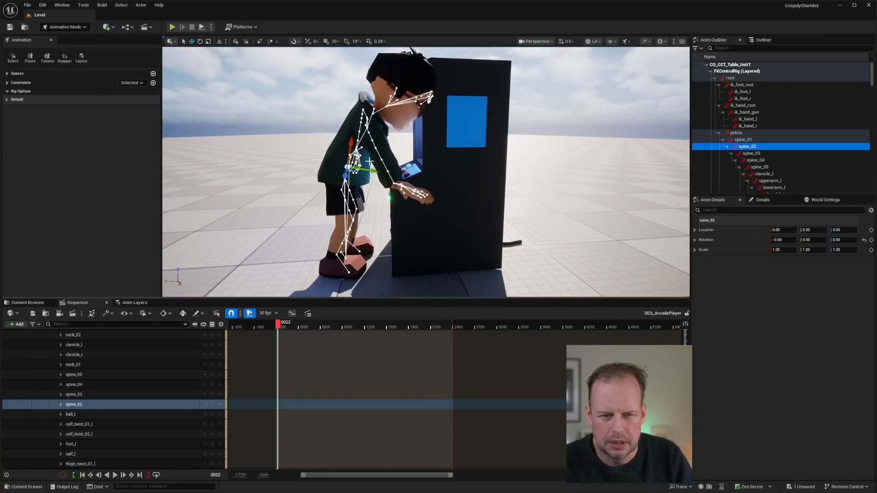
pyautogui.moveTo(382, 163); pyautogui.dragTo(374, 140)
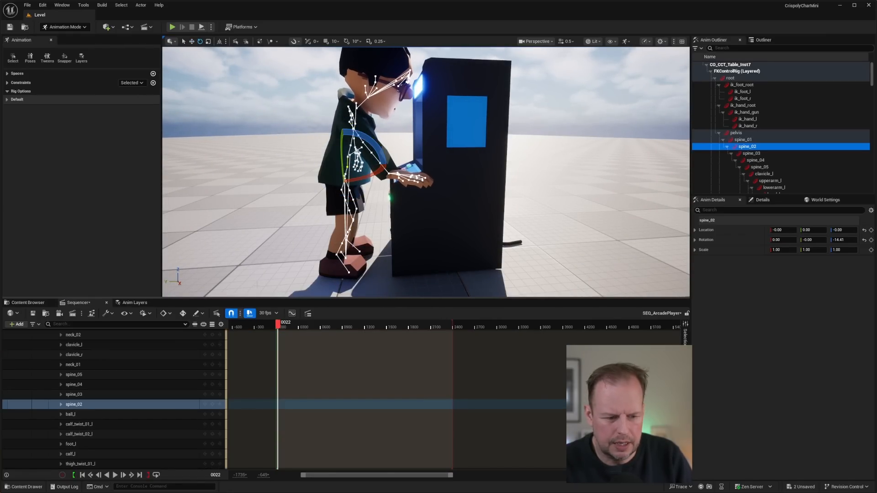
pyautogui.click(212, 405)
pyautogui.press('s')
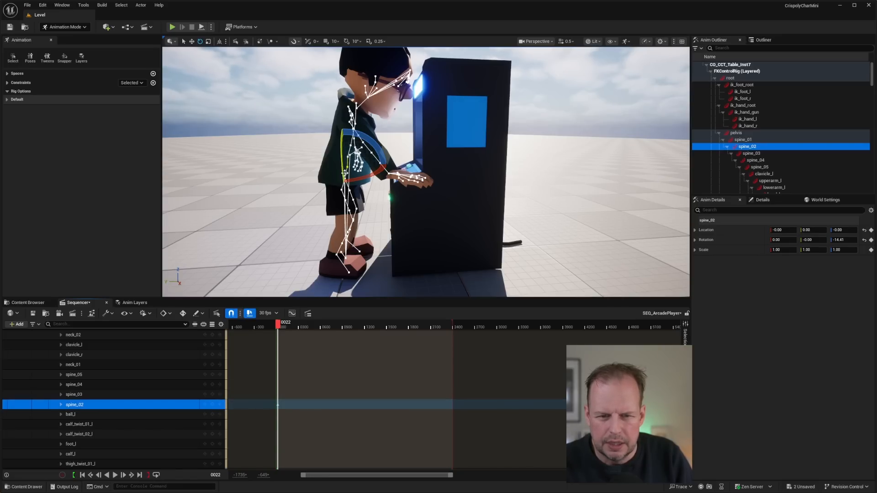
# - Try shifting the pelvis control by about -1.8 on X, and undo the move
pyautogui.moveTo(345, 179); pyautogui.dragTo(342, 181)
pyautogui.click(342, 184)
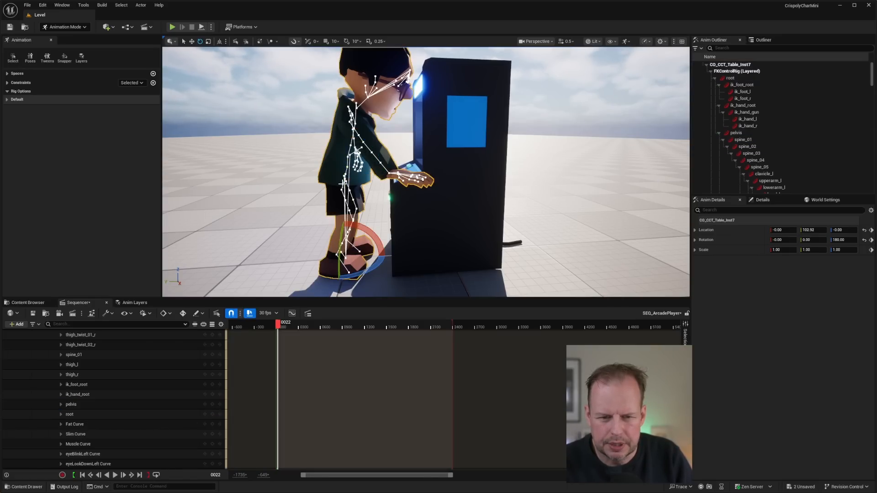
pyautogui.click(344, 182)
pyautogui.click(345, 179)
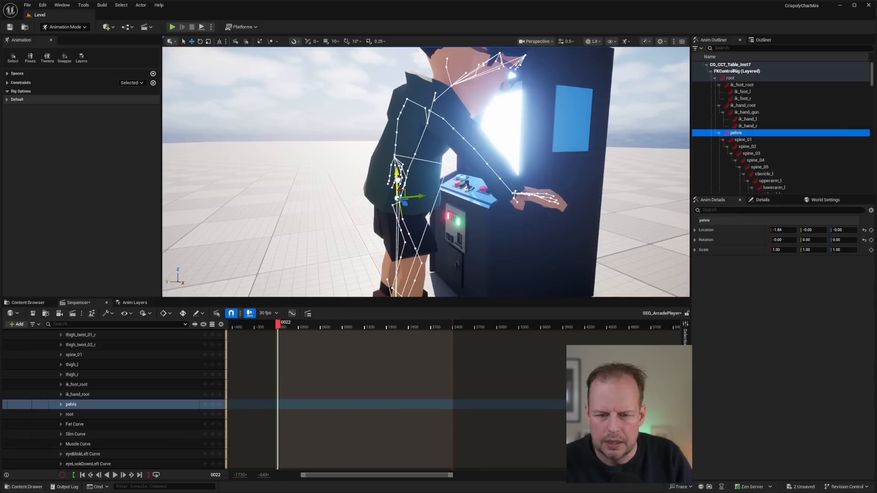
pyautogui.hotkey('ctrl', 'z')
pyautogui.keyDown('alt'); pyautogui.moveTo(447, 171); pyautogui.dragTo(402, 171); pyautogui.keyUp('alt')
pyautogui.moveTo(425, 172)
pyautogui.keyDown('alt'); pyautogui.mouseDown(button='right')
pyautogui.moveTo(380, 171)
pyautogui.moveTo(414, 171)
pyautogui.mouseUp(button='right'); pyautogui.keyUp('alt')
pyautogui.keyDown('alt'); pyautogui.moveTo(415, 171); pyautogui.dragTo(354, 154); pyautogui.keyUp('alt')
pyautogui.keyDown('alt'); pyautogui.moveTo(426, 172); pyautogui.dragTo(380, 171, button='right'); pyautogui.keyUp('alt')
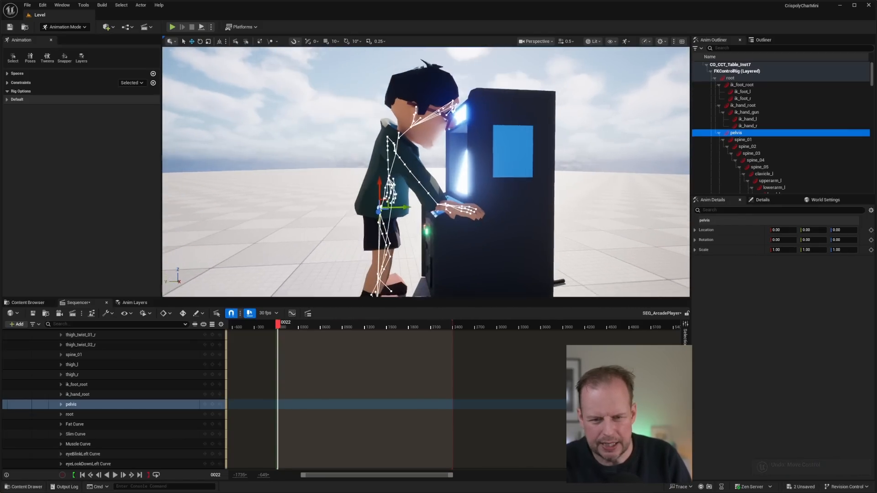
pyautogui.keyDown('alt'); pyautogui.moveTo(380, 172); pyautogui.dragTo(339, 171); pyautogui.keyUp('alt')
pyautogui.moveTo(339, 172)
pyautogui.keyDown('alt'); pyautogui.mouseDown(button='right')
pyautogui.moveTo(357, 171)
pyautogui.moveTo(330, 171)
pyautogui.mouseUp(button='right'); pyautogui.keyUp('alt')
pyautogui.keyDown('alt'); pyautogui.moveTo(357, 171); pyautogui.dragTo(403, 172); pyautogui.keyUp('alt')
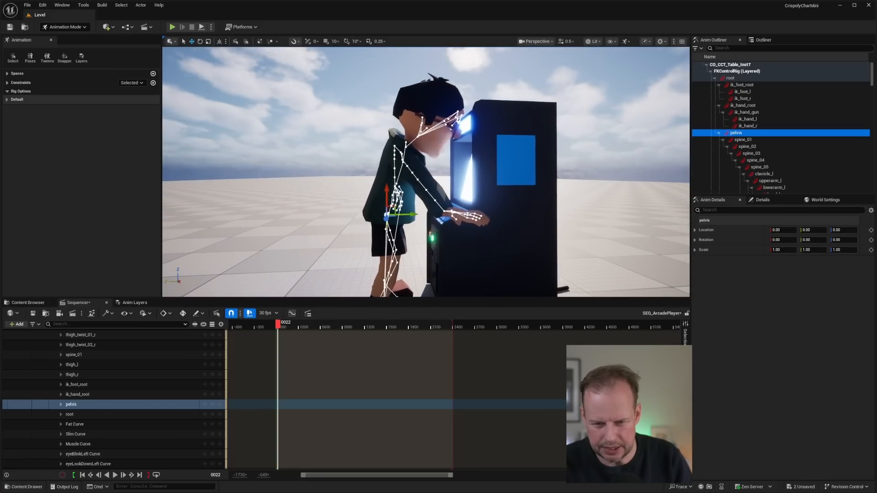
# - Save the sequence and delete the FKControlRig (Layered) track from CO_CCT_Table_Inst7
pyautogui.click(33, 314)
pyautogui.click(29, 302)
pyautogui.click(76, 303)
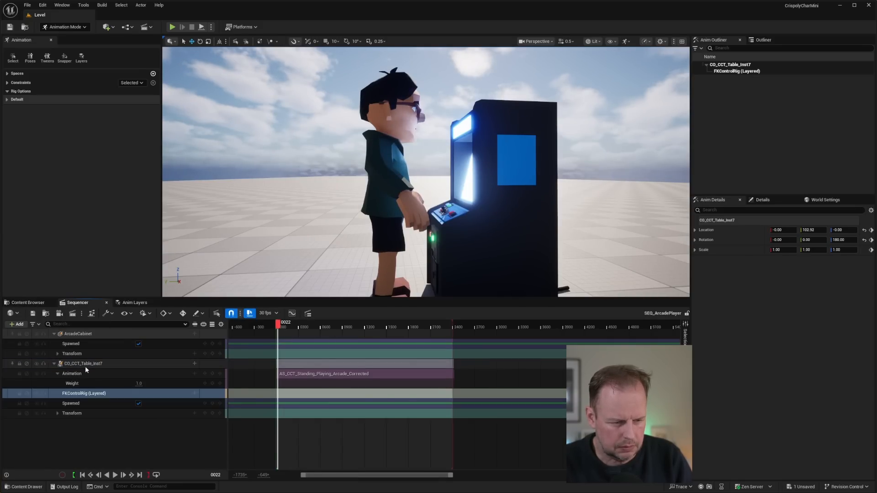
pyautogui.click(194, 364)
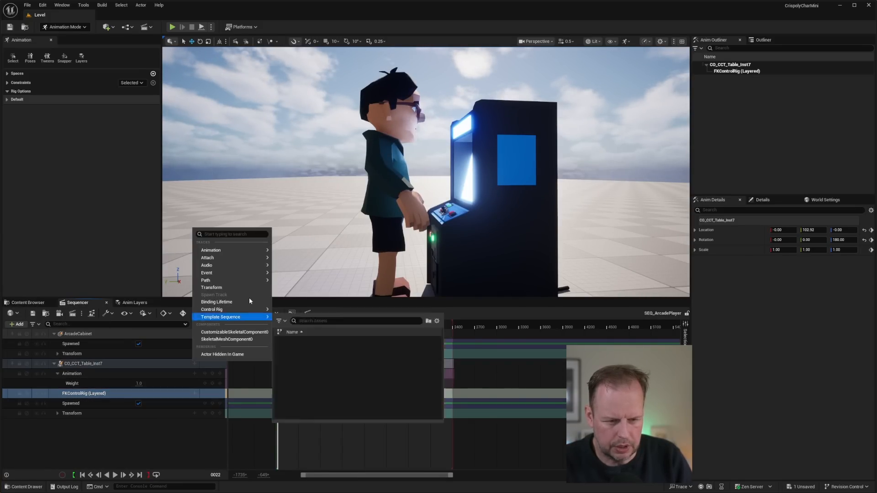
pyautogui.click(297, 270)
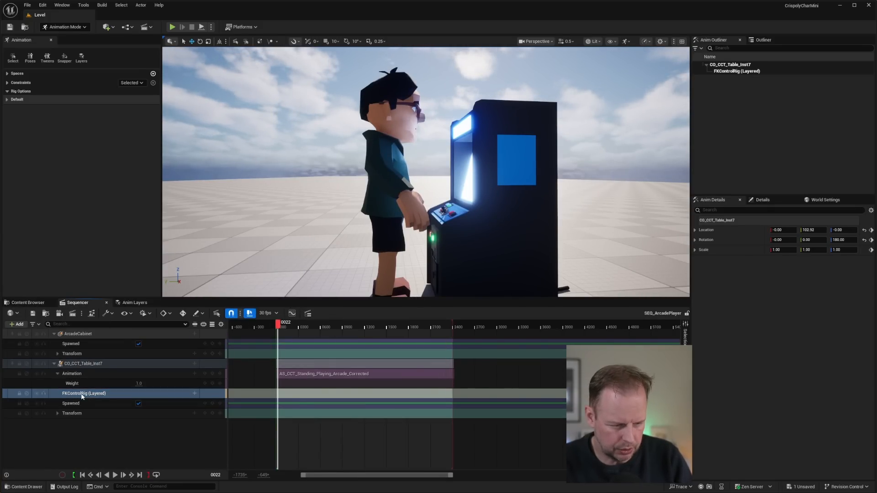
pyautogui.press('Delete')
# - Look through the Control Rig track choices and the Bake To Control Rig options of CO_CCT_Table_Inst7
pyautogui.click(155, 364)
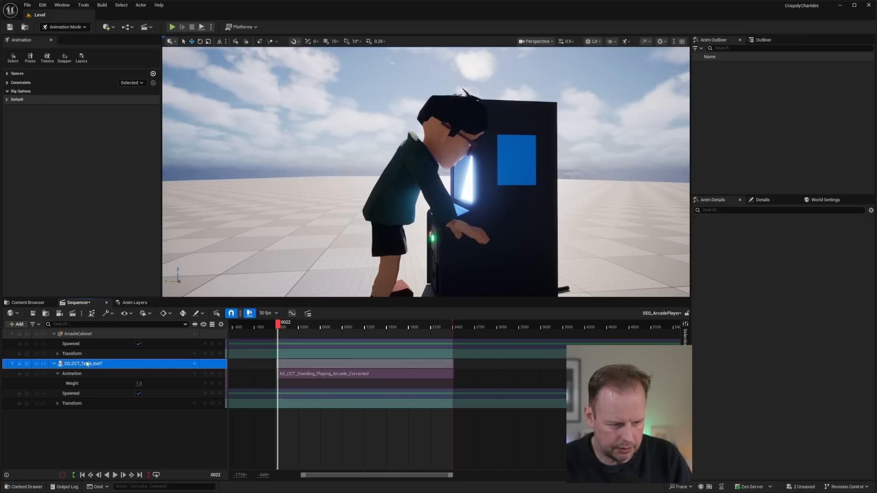
pyautogui.click(194, 364)
pyautogui.moveTo(246, 317)
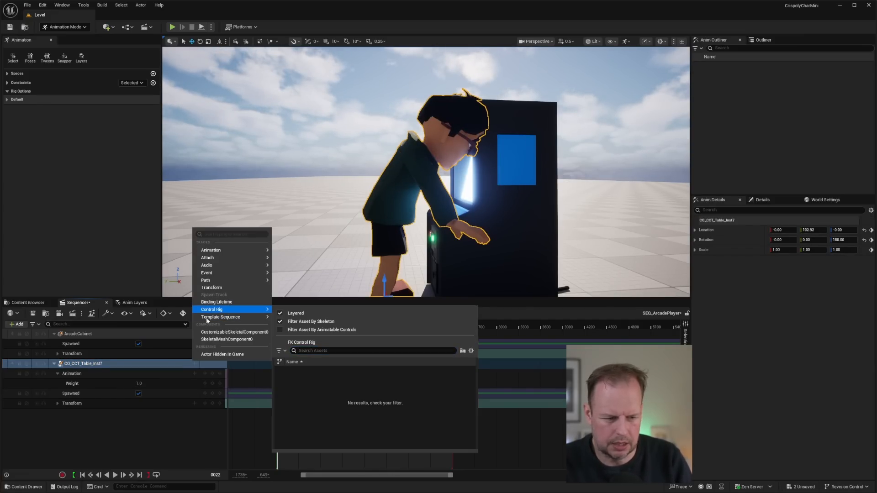
pyautogui.click(91, 363)
pyautogui.rightClick(91, 364)
pyautogui.moveTo(165, 209)
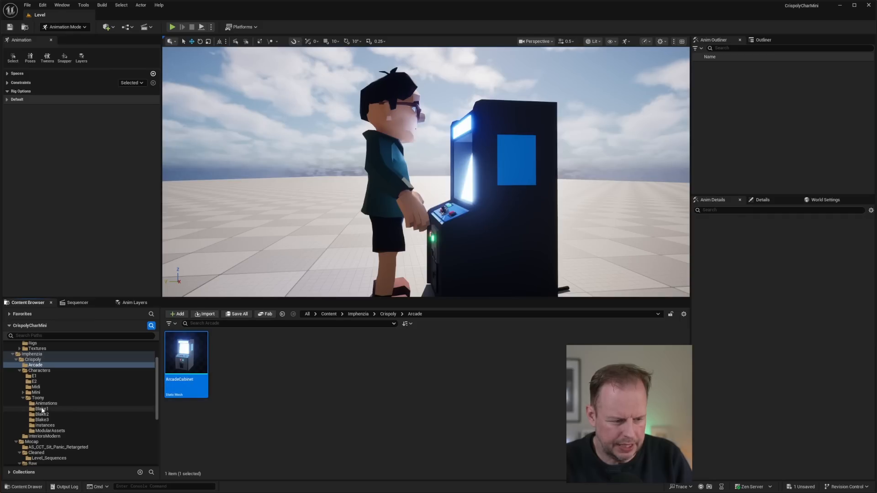
# - Search for "arc" in the Toony characters' Instances folder
pyautogui.scroll(-3, 58, 425)
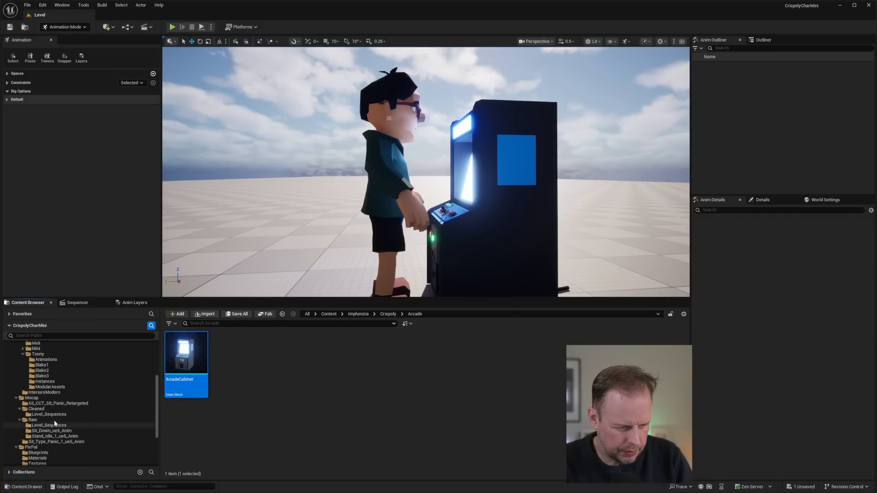
pyautogui.click(45, 381)
pyautogui.write('arc')
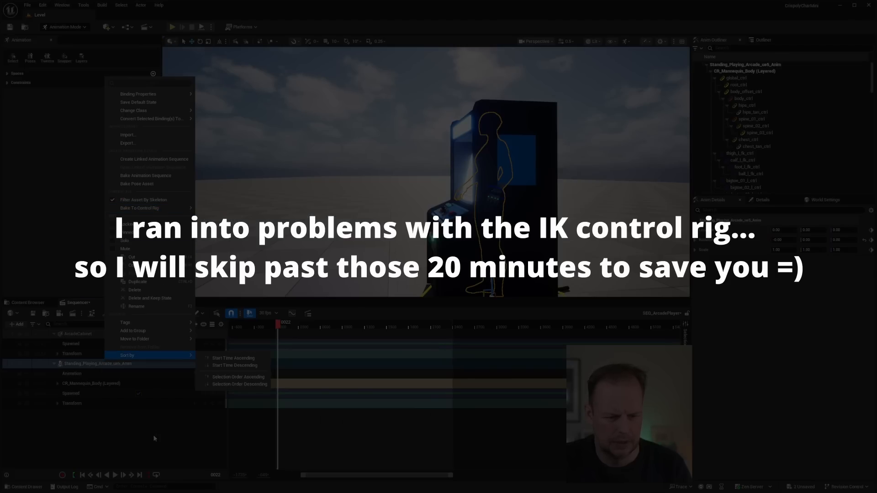
# - Try moving the Standing_Playing_Arcade_ue5_Anim mannequin sideways at the arcade cabinet, and undo the move
pyautogui.click(105, 363)
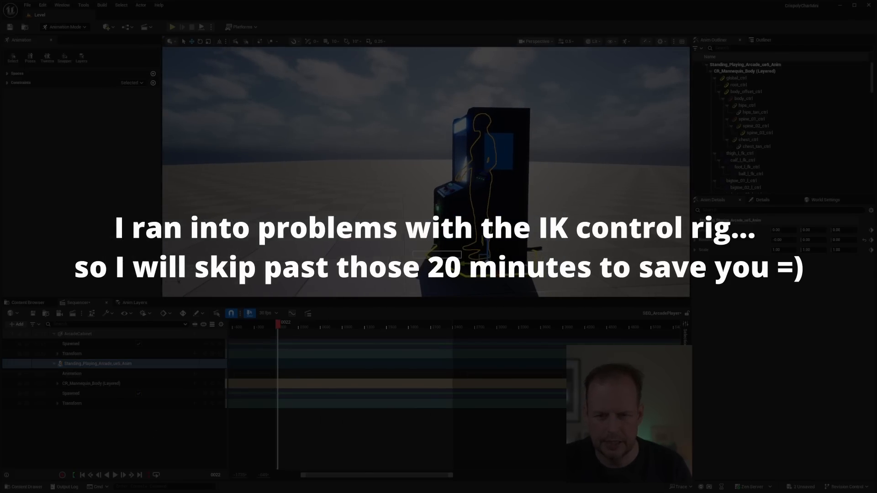
pyautogui.moveTo(461, 258); pyautogui.dragTo(499, 257)
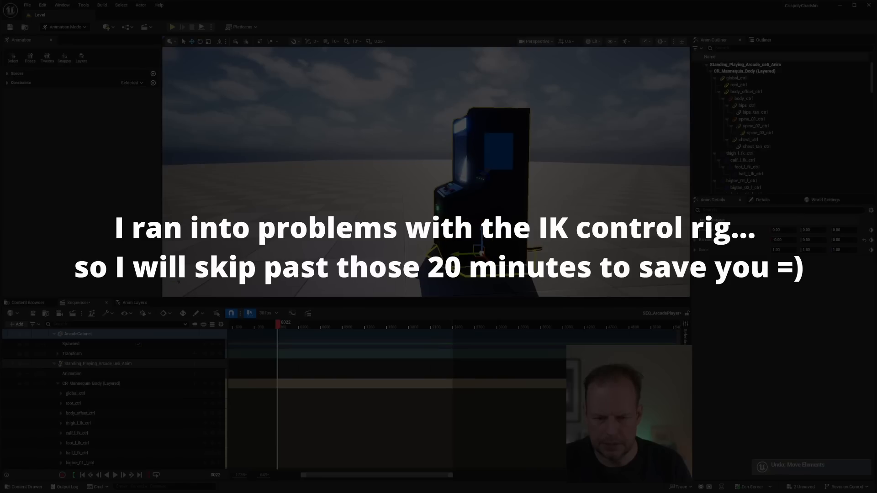
pyautogui.hotkey('ctrl', 'z')
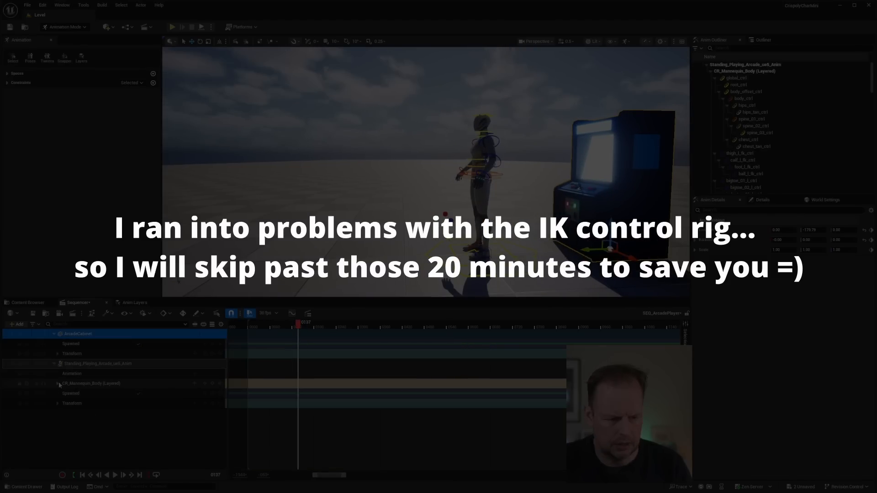
# - Expand the CR_Mannequin_Body (Layered) track to view its controls and open the track's options
pyautogui.click(59, 384)
pyautogui.click(99, 386)
pyautogui.scroll(-2, 114, 385)
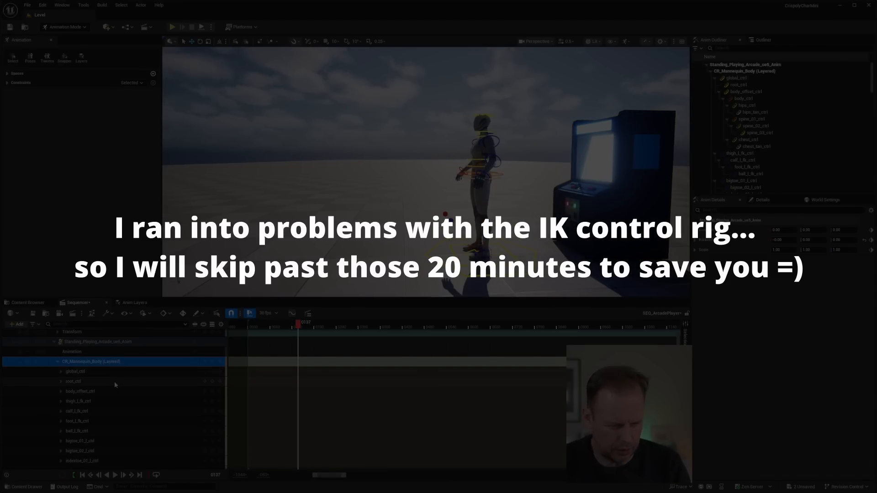
pyautogui.rightClick(97, 366)
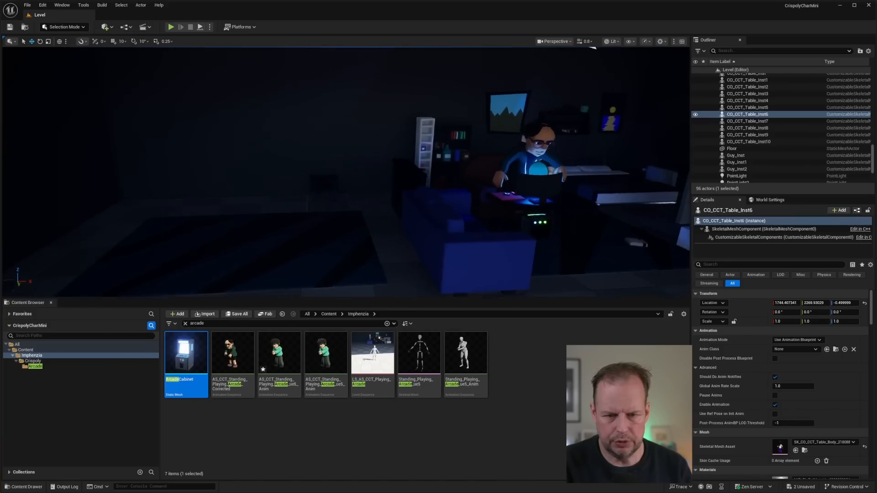
# - Find SEQ_ArcadePlayer among the bedroom level's actors and open the sequence for editing
pyautogui.moveTo(452, 163)
pyautogui.mouseDown(button='right')
pyautogui.moveTo(383, 162)
pyautogui.moveTo(456, 162)
pyautogui.mouseUp(button='right')
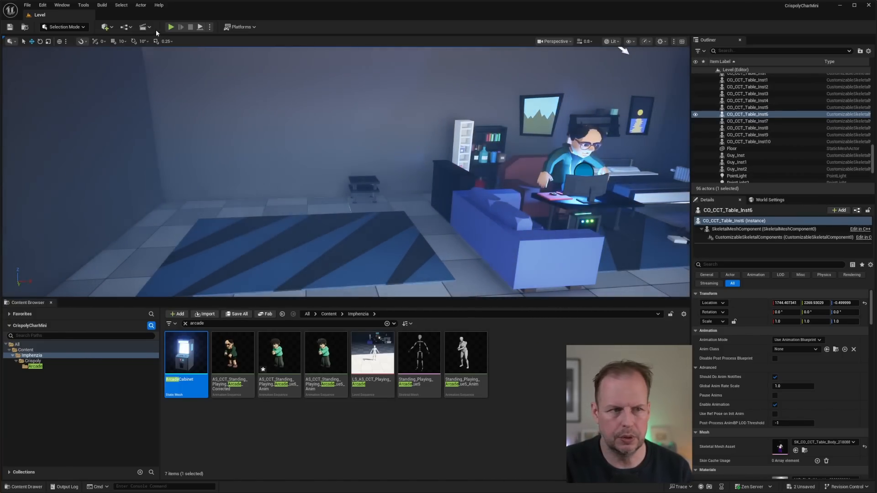
pyautogui.scroll(-3, 801, 167)
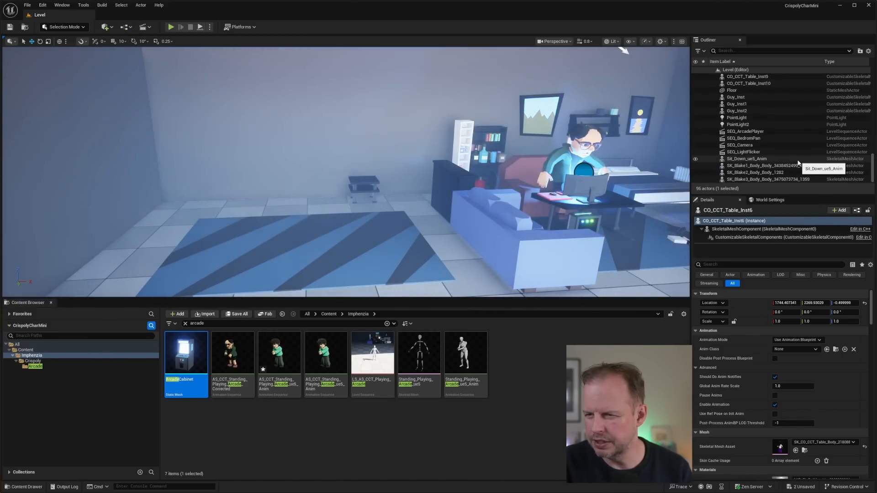
pyautogui.doubleClick(749, 131)
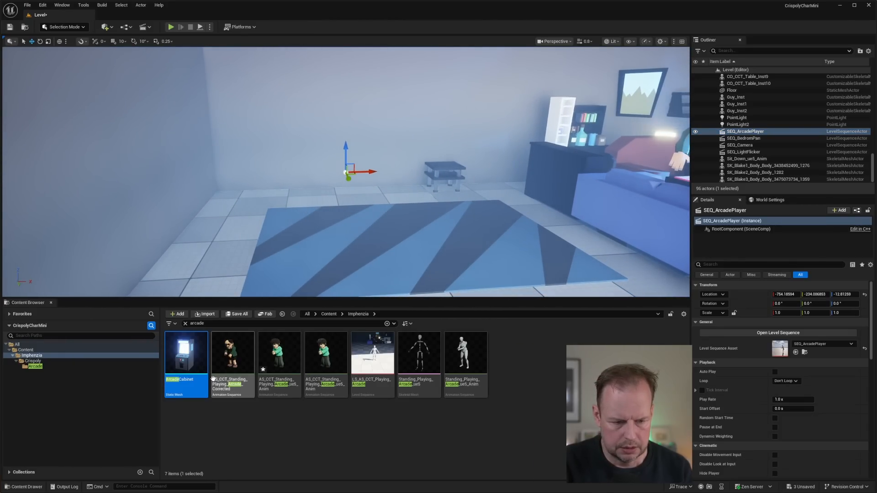
pyautogui.rightClick(752, 131)
pyautogui.click(803, 164)
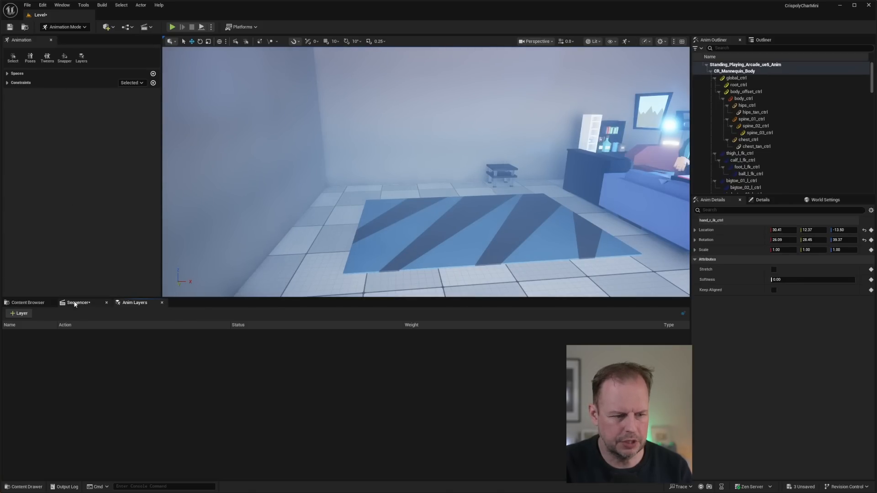
pyautogui.click(73, 303)
# - Place the ArcadeCabinet static mesh on the striped rug in the bedroom
pyautogui.click(27, 302)
pyautogui.press('d')
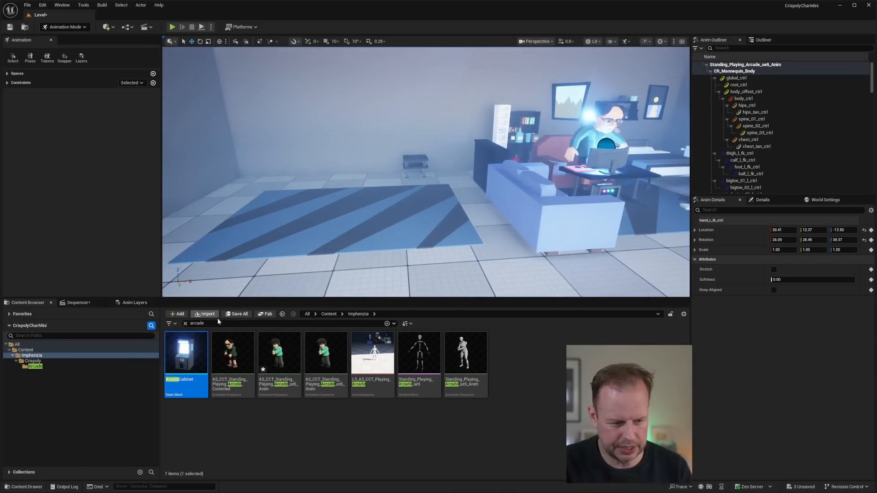
pyautogui.moveTo(184, 358); pyautogui.dragTo(401, 215)
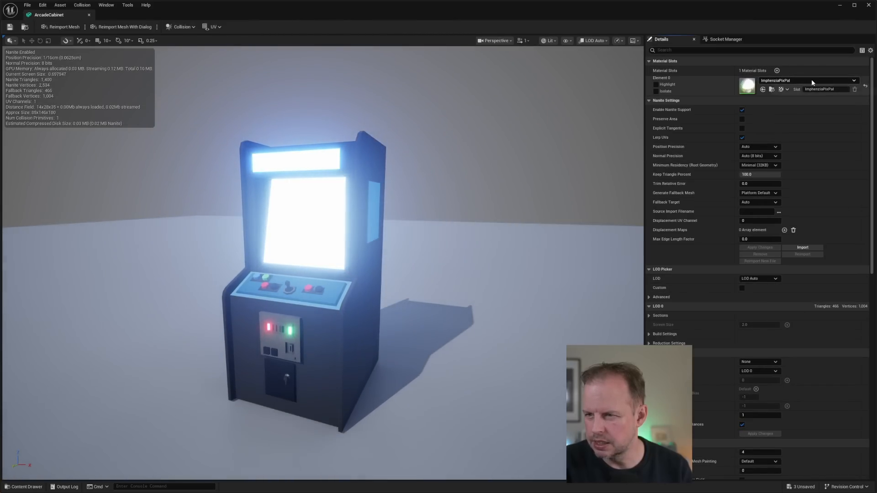
# - Assign the MI_ImphenziaPixPal_DimLight material to the ArcadeCabinet mesh and save the asset
pyautogui.click(811, 79)
pyautogui.write('dim')
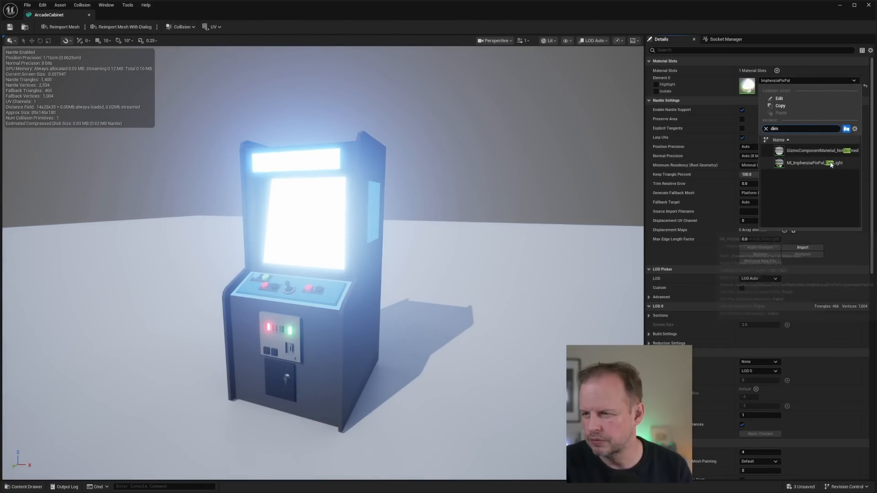
pyautogui.click(822, 163)
pyautogui.click(9, 27)
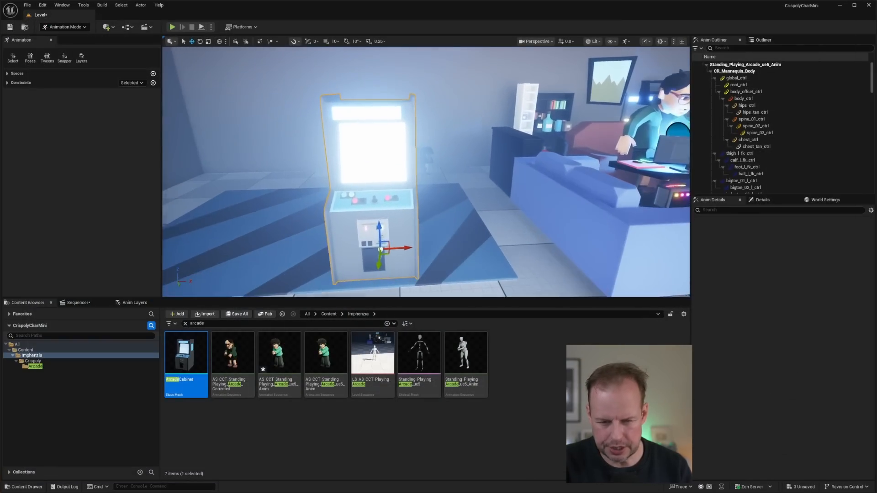
# - Rotate the arcade cabinet about a quarter turn on the rug so its screen faces away from the sofa
pyautogui.moveTo(424, 217); pyautogui.dragTo(417, 228, button='right')
pyautogui.press('s')
pyautogui.press('e')
pyautogui.moveTo(424, 226); pyautogui.dragTo(395, 237)
pyautogui.press('a')
pyautogui.press('w')
pyautogui.moveTo(426, 226)
pyautogui.mouseDown(button='right')
pyautogui.moveTo(411, 226)
pyautogui.moveTo(425, 228)
pyautogui.mouseUp(button='right')
# - Add AS_CCT_Standing_Playing_Arcade_Corrected to the sequence and delete the Standing_Playing_Arcade_ue5_Anim binding
pyautogui.moveTo(229, 356); pyautogui.dragTo(114, 350)
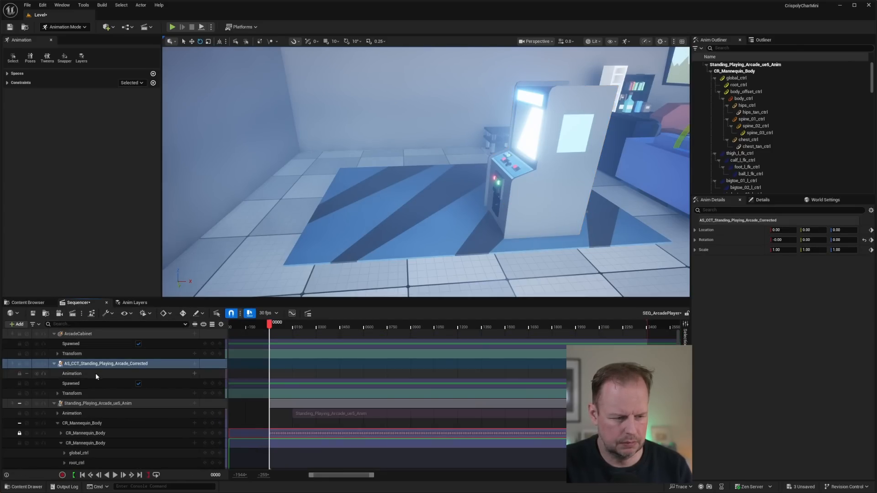
pyautogui.click(96, 404)
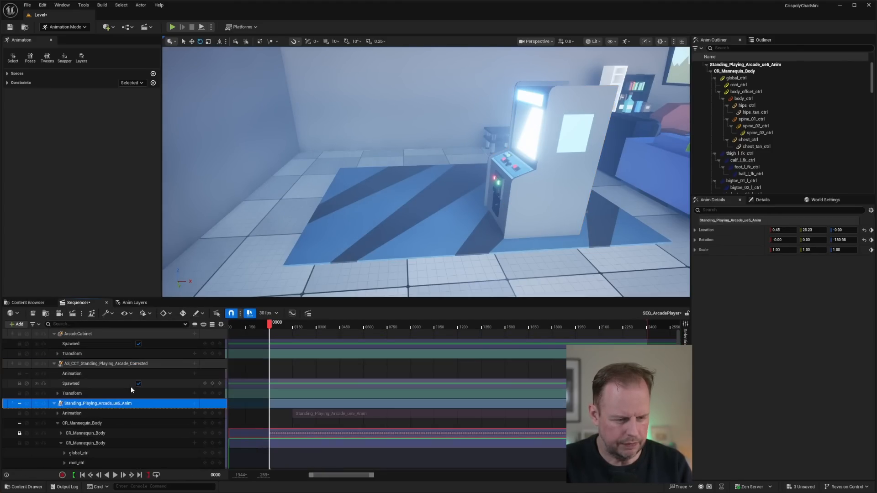
pyautogui.press('Delete')
# - Position the AS_CCT_Standing_Playing_Arcade_Corrected character facing the arcade cabinet, at about X -735, Y 280 with about -94° Z rotation
pyautogui.click(87, 364)
pyautogui.moveTo(500, 222); pyautogui.dragTo(680, 124, button='right')
pyautogui.moveTo(606, 136); pyautogui.dragTo(356, 218)
pyautogui.moveTo(356, 218)
pyautogui.mouseDown(button='right')
pyautogui.moveTo(402, 215)
pyautogui.moveTo(365, 215)
pyautogui.mouseUp(button='right')
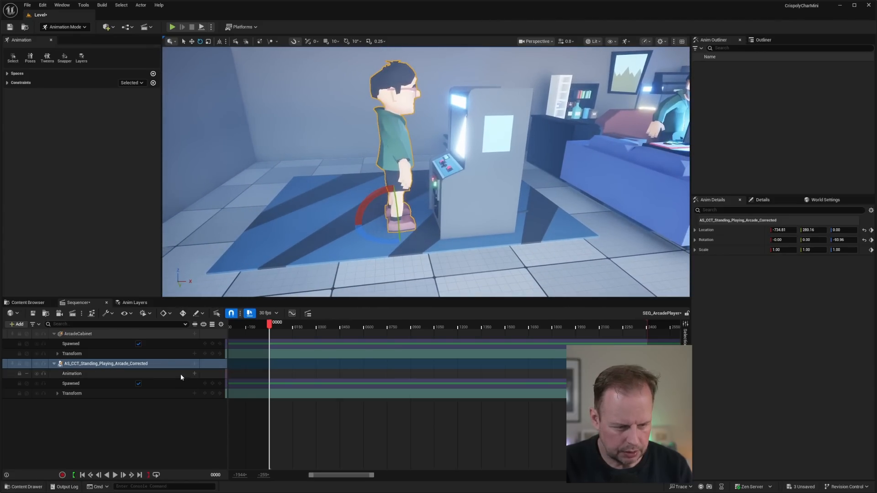
# - Add the AS_CCT_Standing_Playing_Arcade_Corrected animation to the character's animation track at frame 70 and save the sequence
pyautogui.click(115, 475)
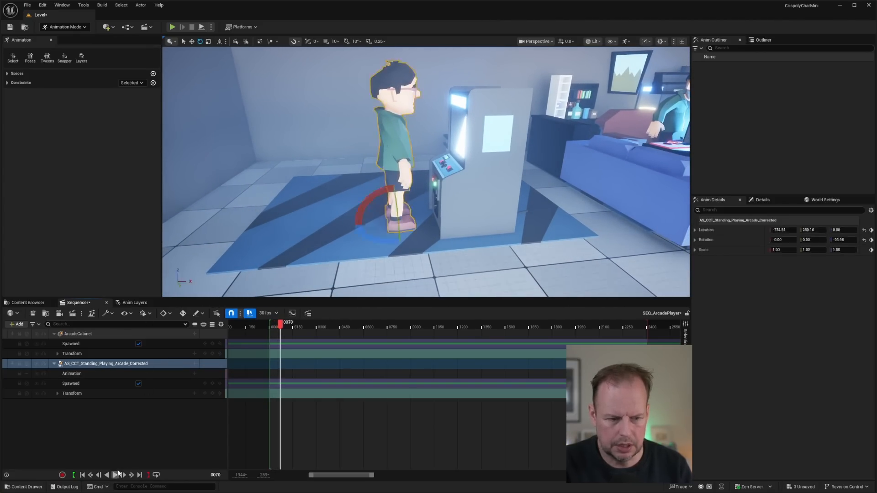
pyautogui.click(196, 373)
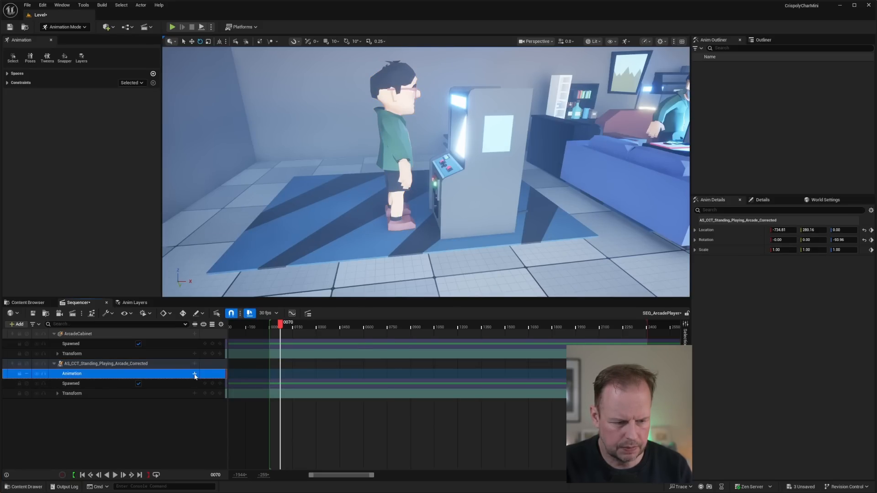
pyautogui.click(194, 374)
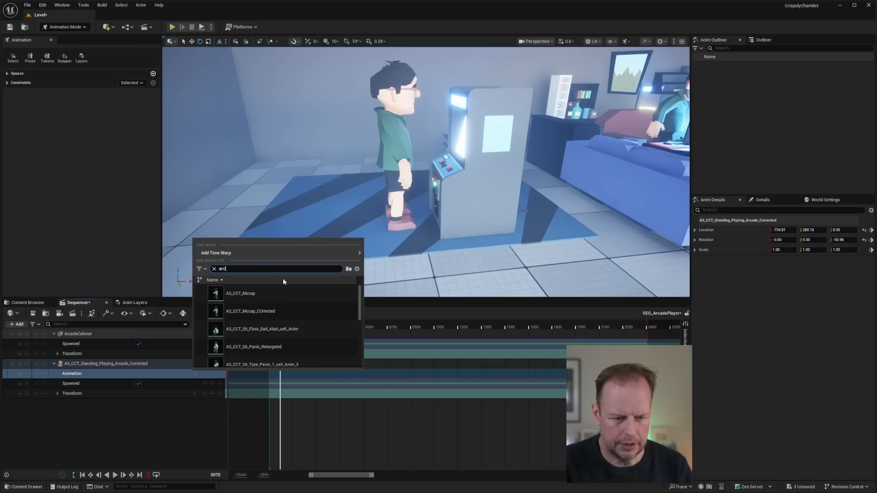
pyautogui.write('arcade')
pyautogui.click(301, 293)
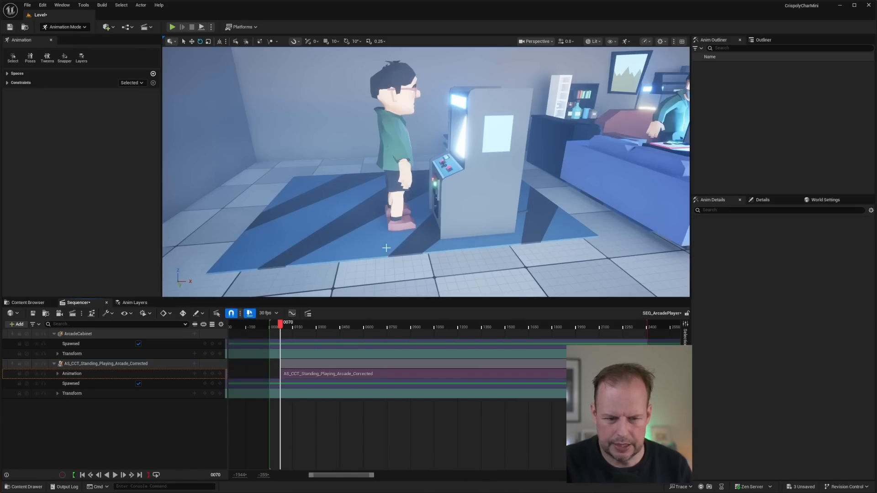
pyautogui.hotkey('ctrl', 's')
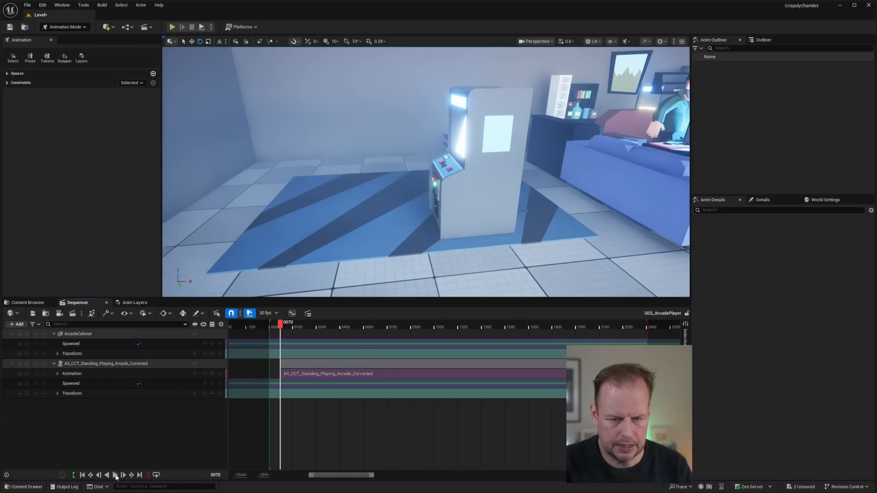
# - Set the arcade character's skeletal mesh to SK_CCT_Guy and play the sequence to check its pose at the cabinet
pyautogui.press('s')
pyautogui.moveTo(542, 210); pyautogui.dragTo(525, 194, button='right')
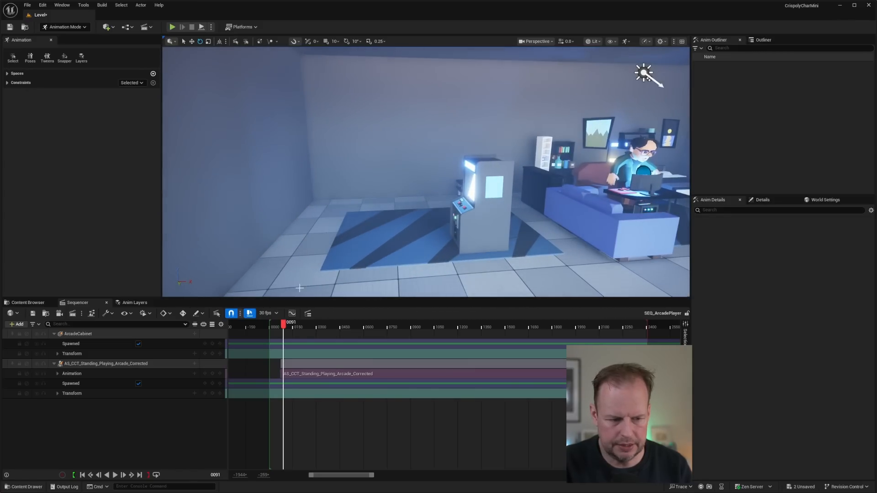
pyautogui.click(110, 363)
pyautogui.press('w')
pyautogui.moveTo(411, 204); pyautogui.dragTo(368, 207, button='right')
pyautogui.click(115, 475)
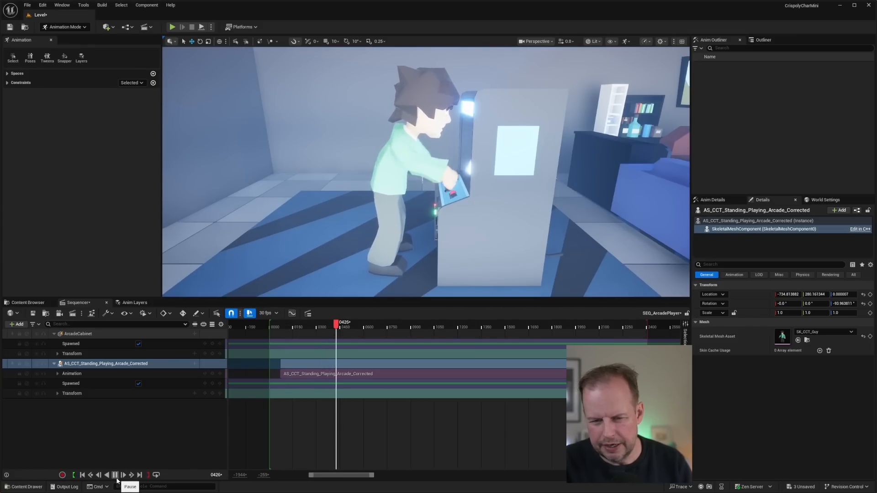
pyautogui.press('space')
# - Switch to Blender and open the ArcadeCabinet mesh for editing in a see-through right-side orthographic view
pyautogui.press('super')
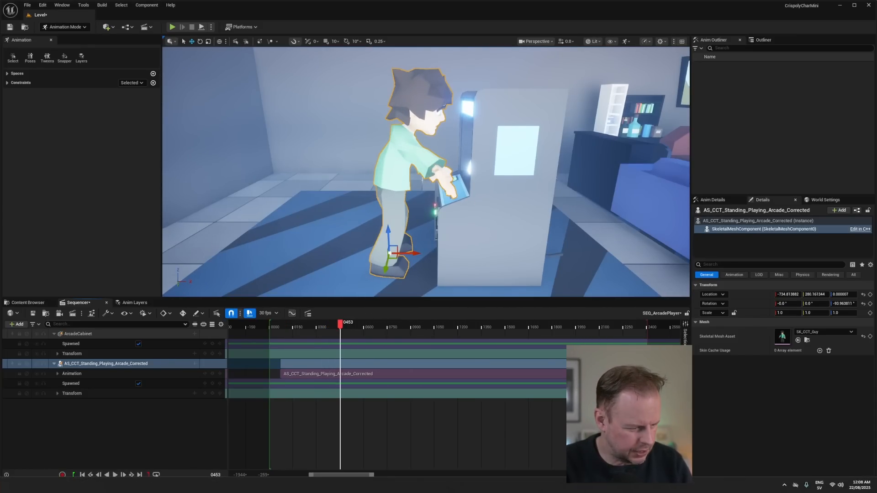
pyautogui.hotkey('alt', 'Tab')
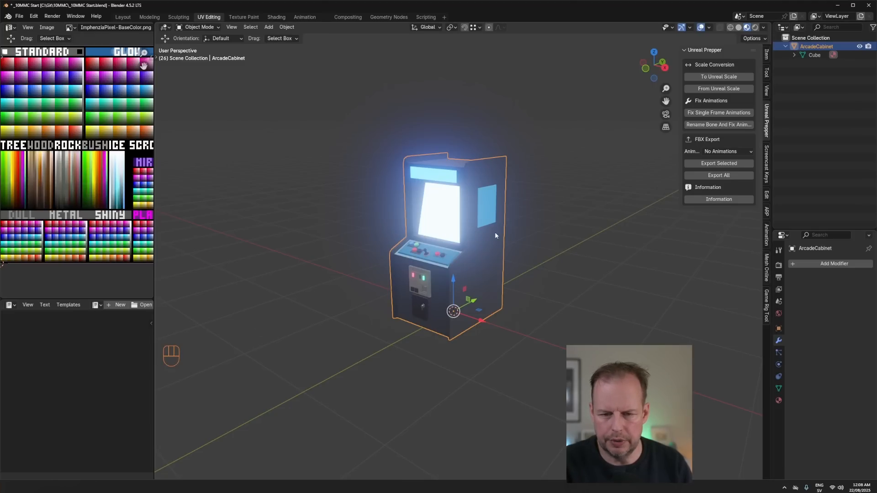
pyautogui.press('Tab')
pyautogui.press('KP_3')
pyautogui.hotkey('alt', 'z')
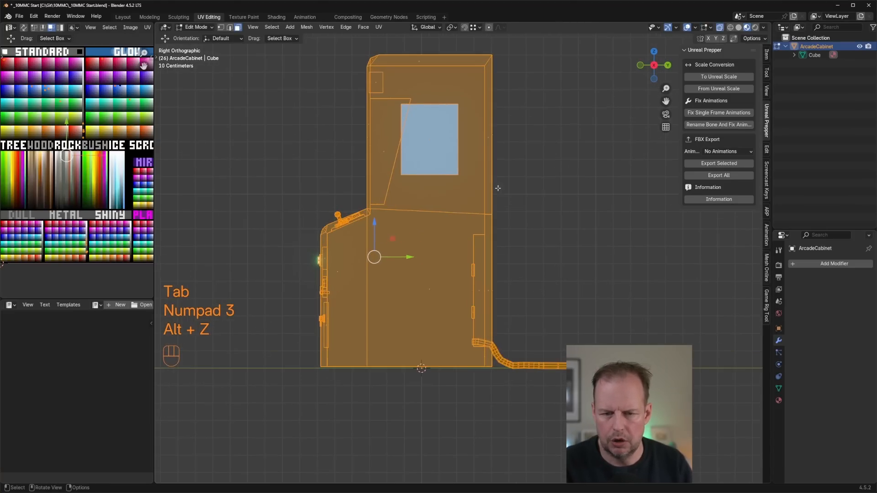
# - Box-select the vertices along the cabinet's upper front and undo a trial move toward the back
pyautogui.press('a')
pyautogui.press('a')
pyautogui.press('b')
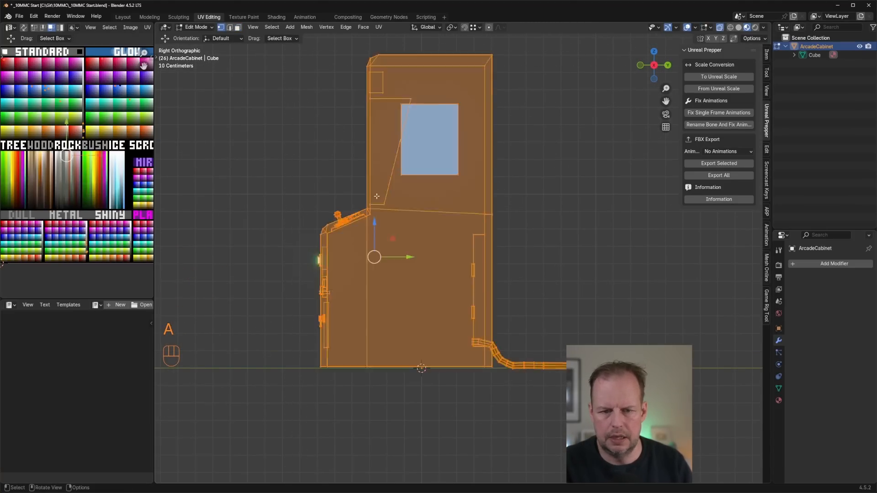
pyautogui.press('a')
pyautogui.press('b')
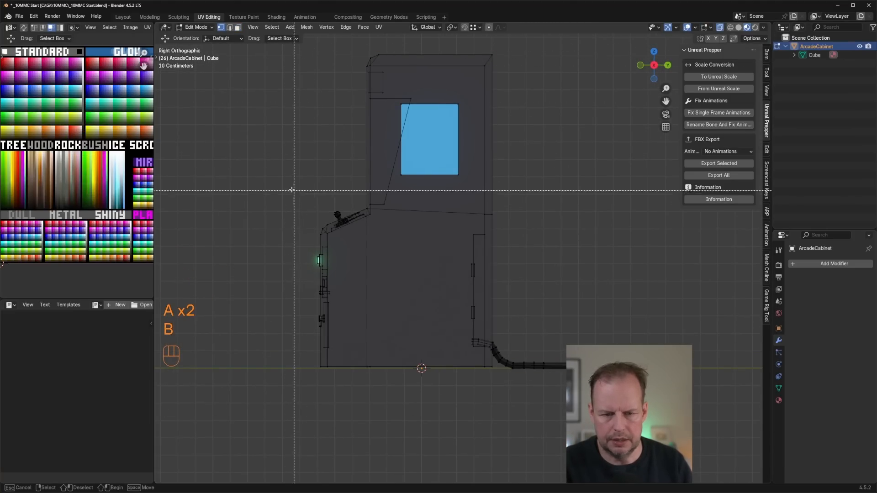
pyautogui.moveTo(349, 49); pyautogui.dragTo(455, 383)
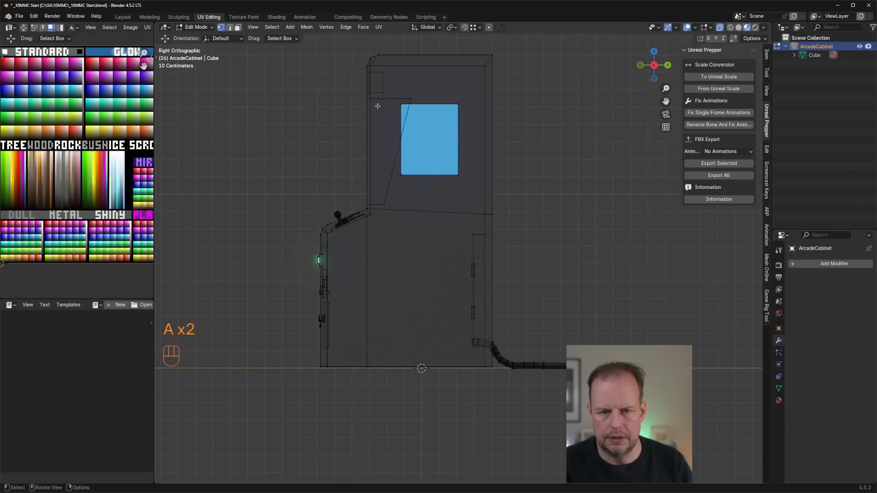
pyautogui.moveTo(382, 209); pyautogui.dragTo(384, 385)
pyautogui.moveTo(402, 156); pyautogui.dragTo(414, 155)
pyautogui.hotkey('ctrl', 'z')
# - Add the missing vertex near the control panel to the selection and move the cabinet's upper front back along Y
pyautogui.moveTo(407, 156); pyautogui.dragTo(433, 198, button='middle')
pyautogui.scroll(3, 427, 206)
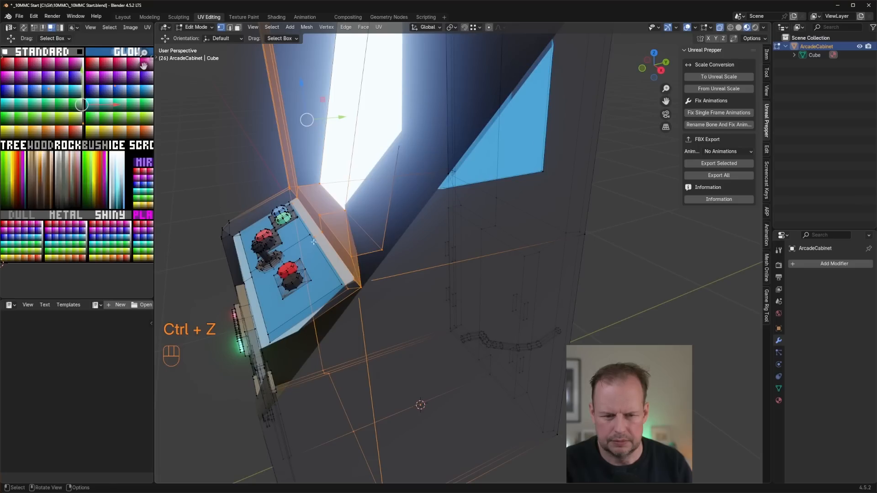
pyautogui.moveTo(345, 235); pyautogui.dragTo(357, 246, button='middle')
pyautogui.keyDown('shift'); pyautogui.click(370, 310); pyautogui.keyUp('shift')
pyautogui.moveTo(370, 310); pyautogui.dragTo(393, 332, button='middle')
pyautogui.moveTo(450, 242); pyautogui.dragTo(395, 148, button='middle')
pyautogui.moveTo(375, 130); pyautogui.dragTo(413, 131)
# - Box-select the top front vertices around the marquee, move them back along Y to slant the screen, and leave mesh editing
pyautogui.press('KP_3')
pyautogui.keyDown('shift'); pyautogui.moveTo(413, 107); pyautogui.dragTo(419, 182, button='middle'); pyautogui.keyUp('shift')
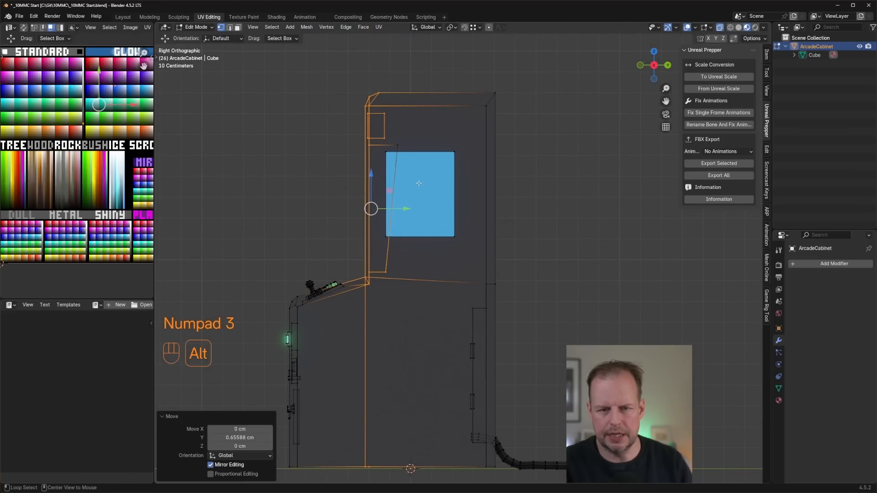
pyautogui.press('a')
pyautogui.press('a')
pyautogui.press('b')
pyautogui.moveTo(337, 81); pyautogui.dragTo(424, 200)
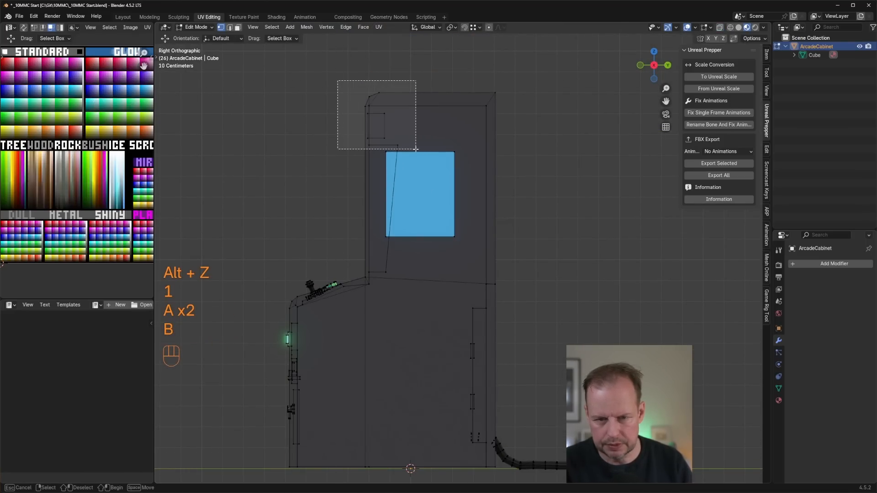
pyautogui.moveTo(415, 149); pyautogui.dragTo(419, 149)
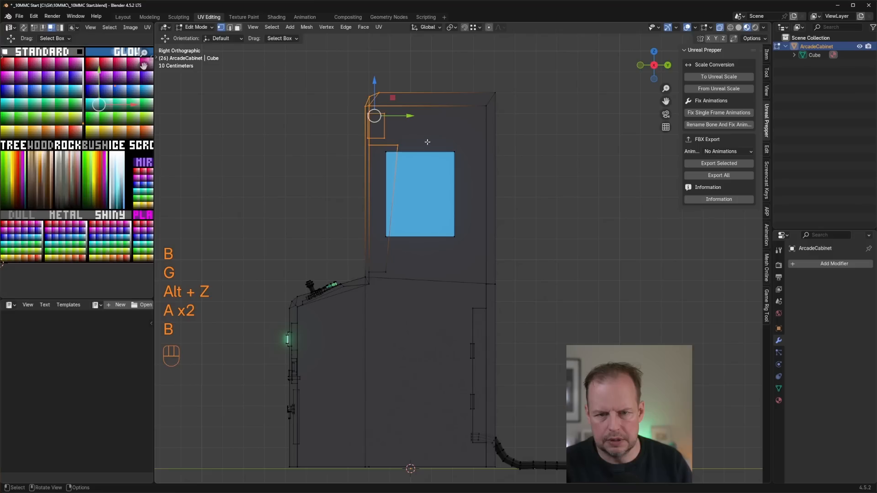
pyautogui.moveTo(412, 119); pyautogui.dragTo(428, 119)
pyautogui.scroll(-2, 428, 119)
pyautogui.moveTo(507, 233); pyautogui.dragTo(553, 284, button='middle')
pyautogui.press('Tab')
pyautogui.click(597, 254)
pyautogui.scroll(-4, 589, 254)
pyautogui.scroll(4, 551, 284)
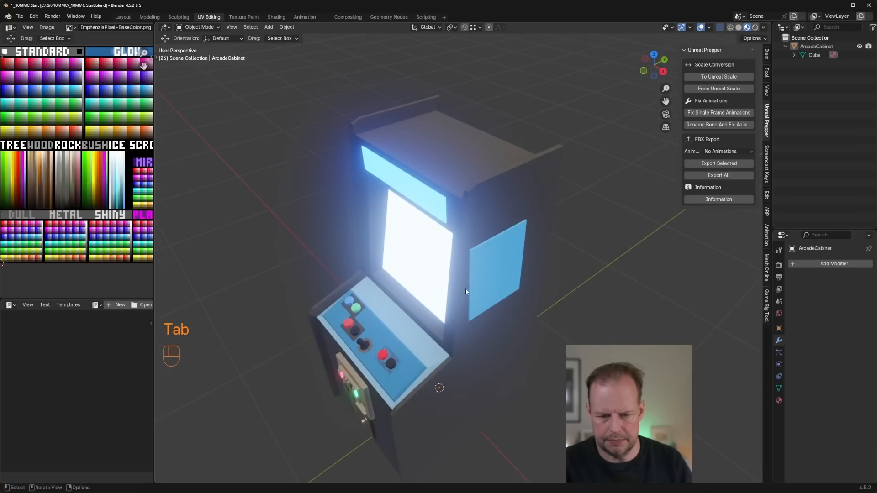
pyautogui.moveTo(466, 291); pyautogui.dragTo(471, 252, button='middle')
# - Box-select the cabinet's control panel and coin-door vertices in side view, raise them slightly, and leave mesh editing
pyautogui.press('Tab')
pyautogui.press('KP_3')
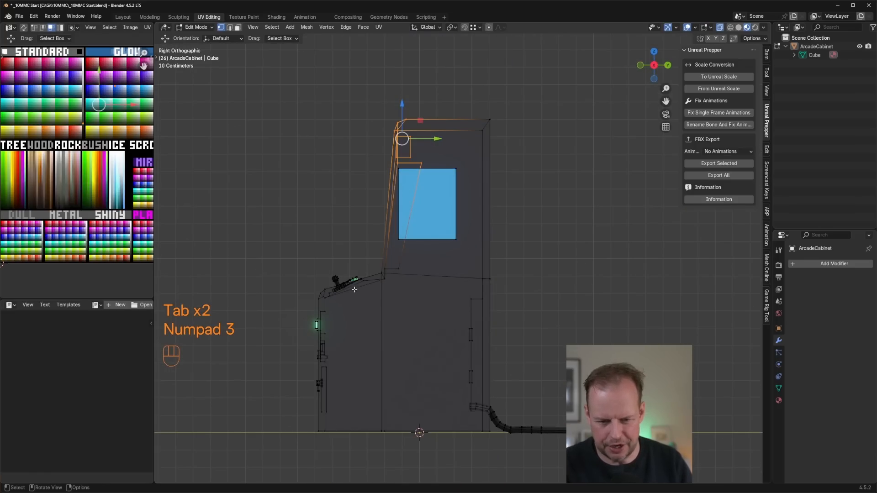
pyautogui.press('a')
pyautogui.press('a')
pyautogui.press('b')
pyautogui.moveTo(294, 258); pyautogui.dragTo(436, 299)
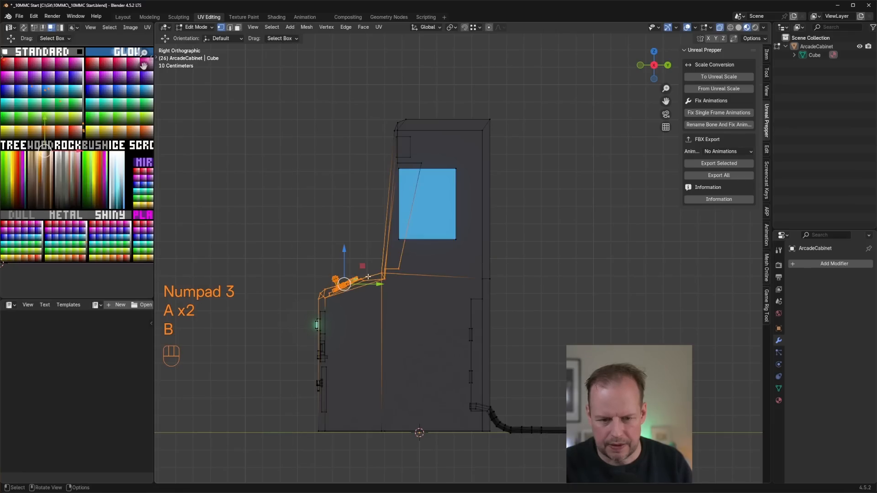
pyautogui.press('a')
pyautogui.press('a')
pyautogui.press('b')
pyautogui.moveTo(268, 248); pyautogui.dragTo(431, 418)
pyautogui.moveTo(334, 277); pyautogui.dragTo(344, 260)
pyautogui.press('Tab')
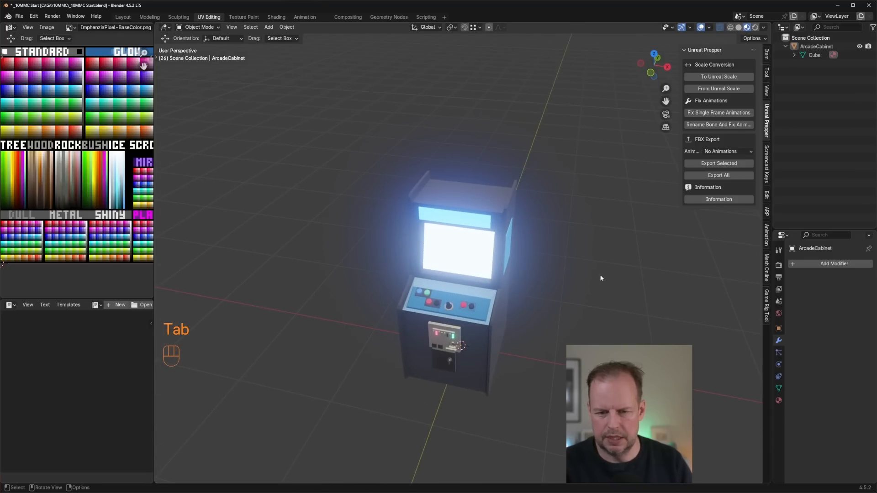
# - Export the edited cabinet as FBX over its existing file, then switch to Unreal Engine and reimport the ArcadeCabinet static mesh
pyautogui.click(718, 163)
pyautogui.doubleClick(438, 209)
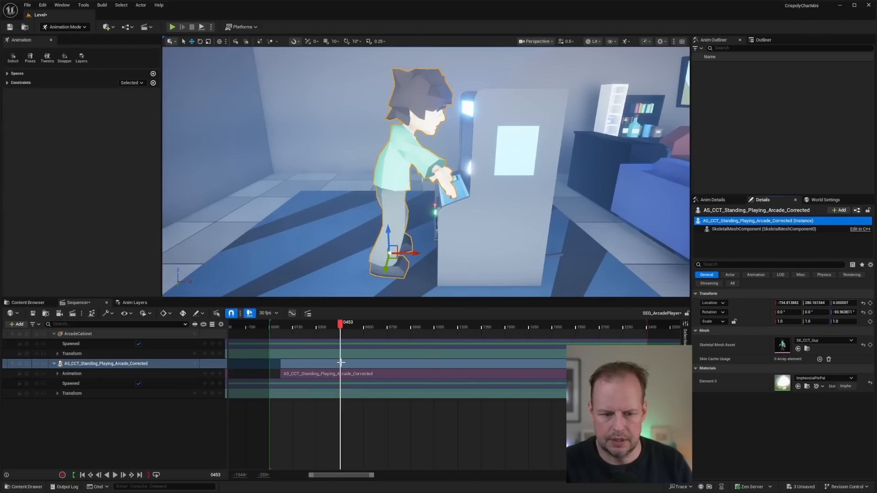
pyautogui.click(23, 303)
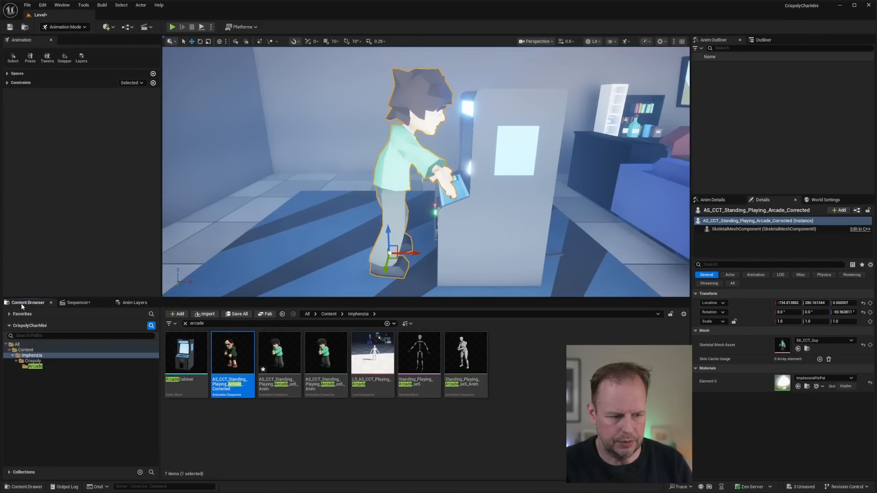
pyautogui.rightClick(200, 368)
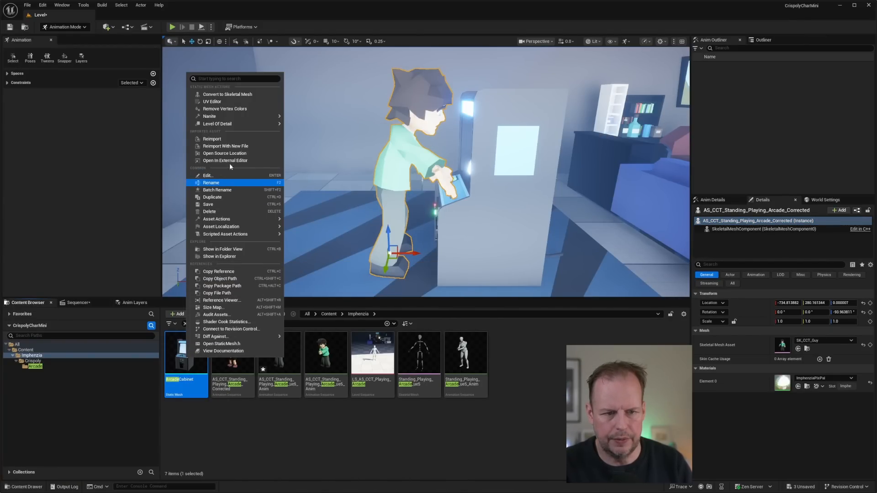
pyautogui.click(228, 142)
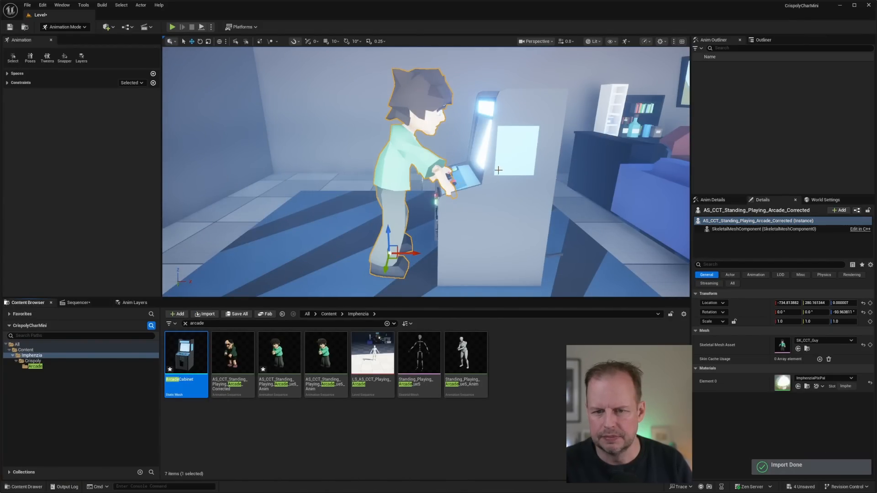
pyautogui.moveTo(499, 171); pyautogui.dragTo(500, 169, button='middle')
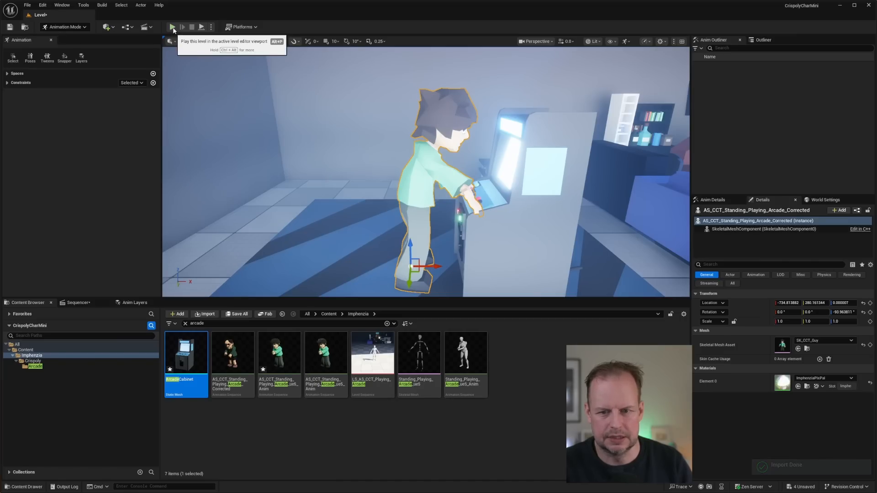
# - Play the sequence to check the hands against the controls and move the character closer to the cabinet, to about X -726
pyautogui.click(74, 302)
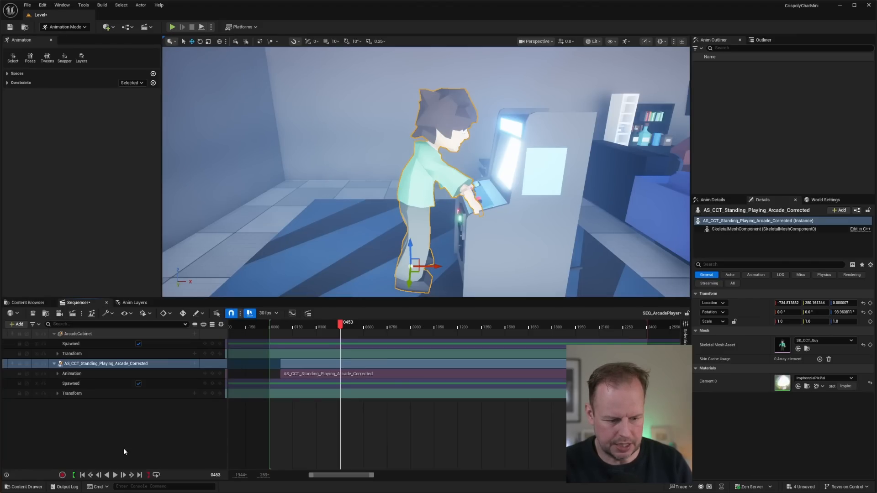
pyautogui.click(114, 476)
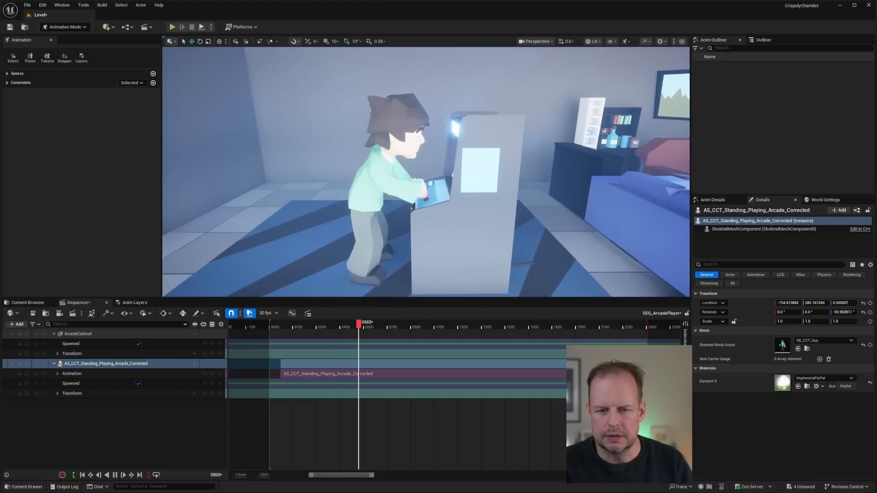
pyautogui.click(384, 274)
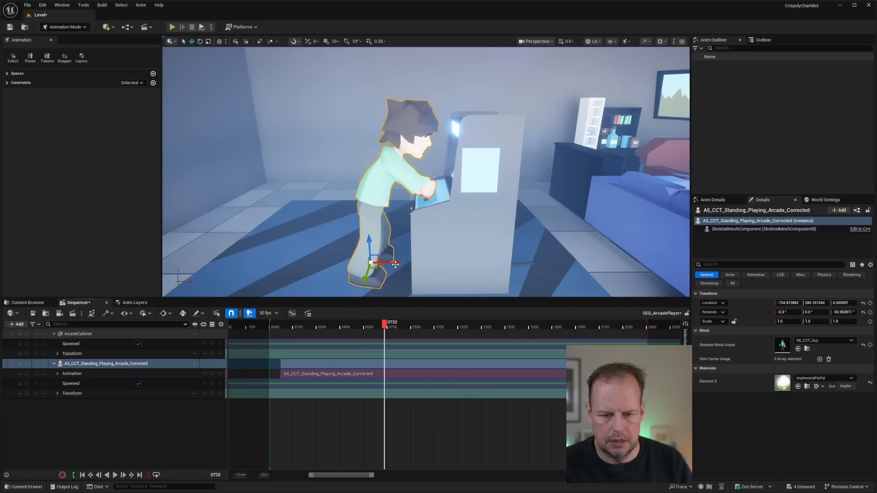
pyautogui.moveTo(395, 265); pyautogui.dragTo(403, 264)
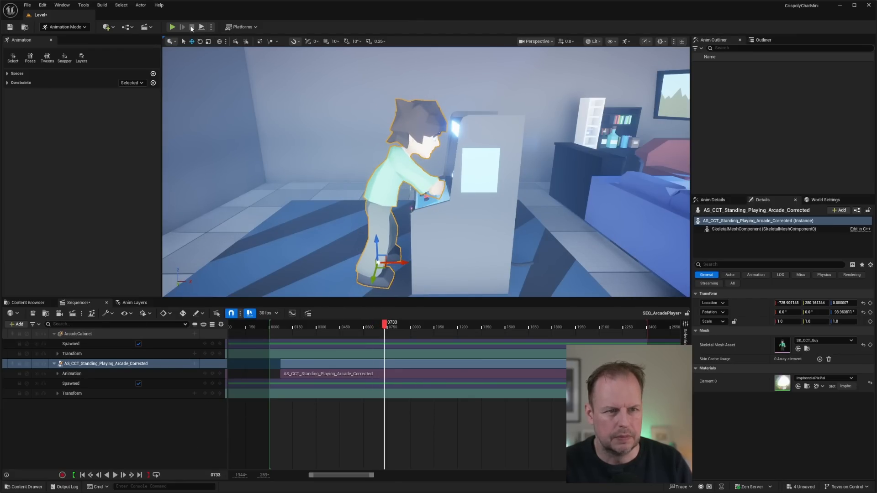
# - Play the level in the editor to preview the arcade scene and stop the preview
pyautogui.click(172, 27)
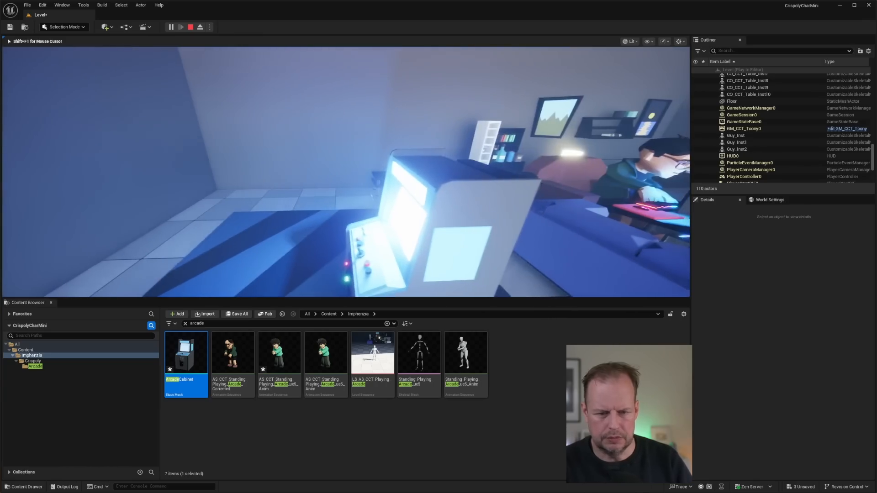
pyautogui.press('Escape')
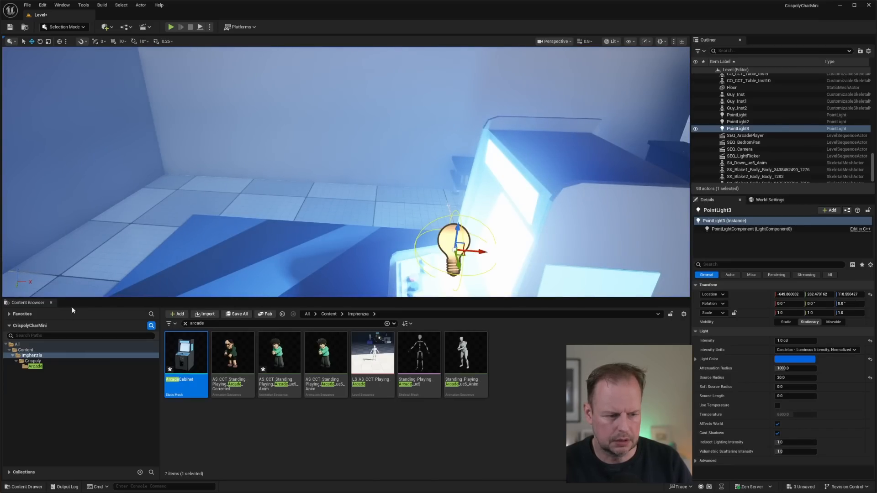
# - Duplicate the SEQ_LightFlicker sequence actor in the level and open the copy's sequence for editing
pyautogui.click(760, 149)
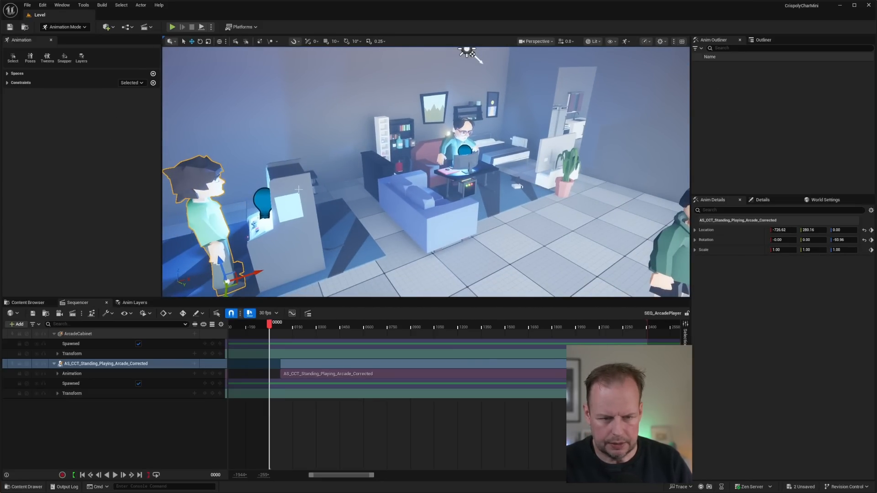
pyautogui.click(260, 199)
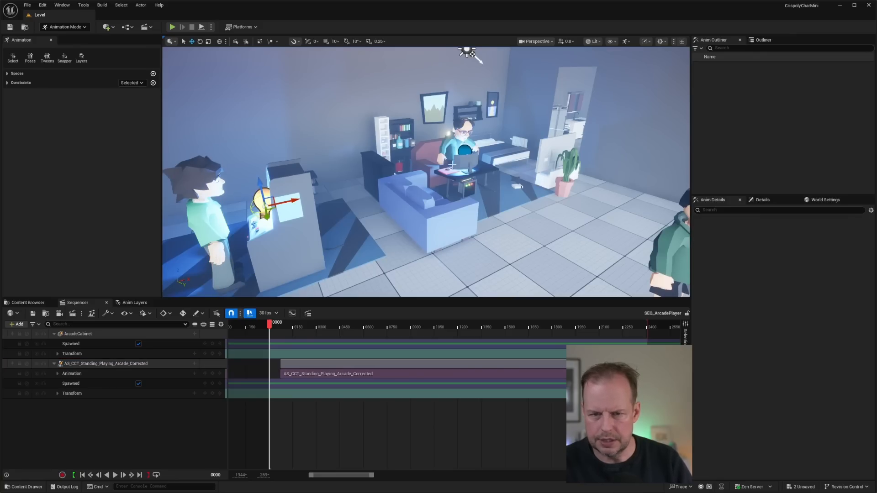
pyautogui.click(780, 43)
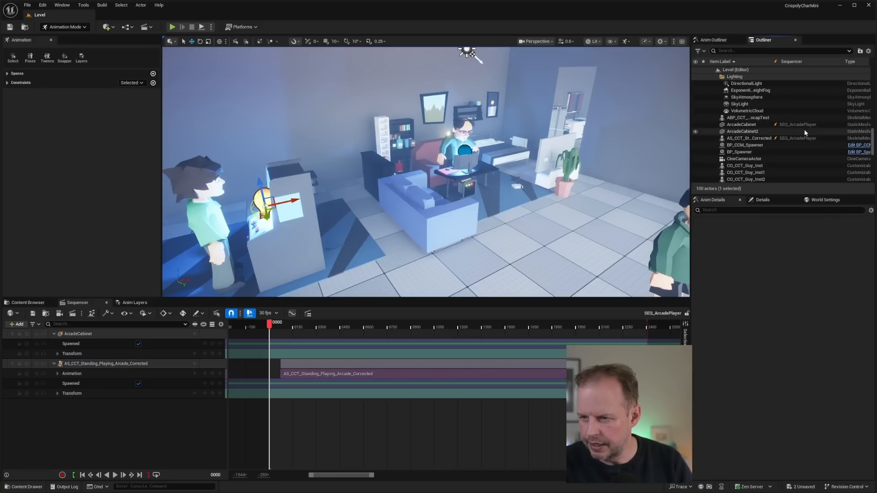
pyautogui.scroll(-5, 807, 132)
pyautogui.scroll(5, 807, 131)
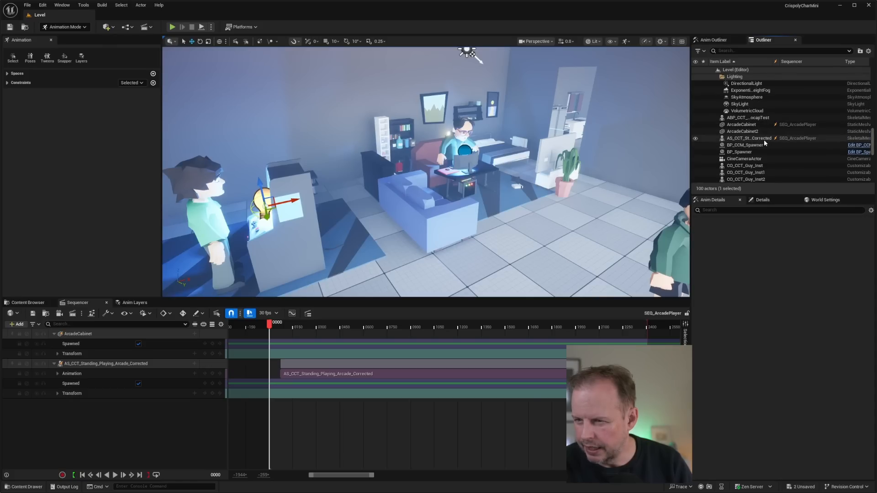
pyautogui.scroll(-8, 773, 123)
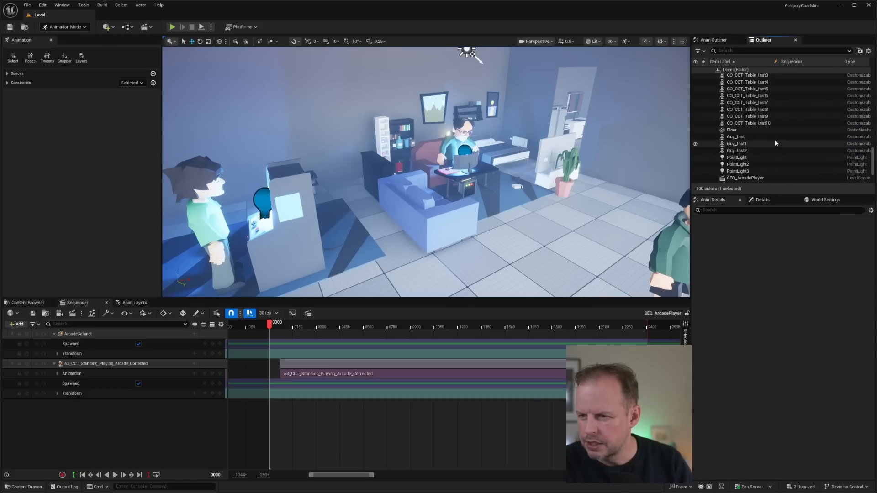
pyautogui.click(748, 152)
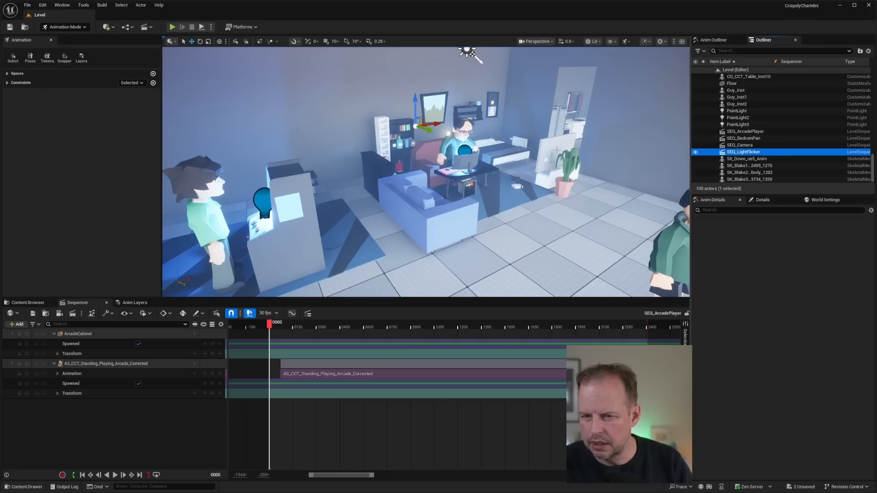
pyautogui.hotkey('ctrl', 'd')
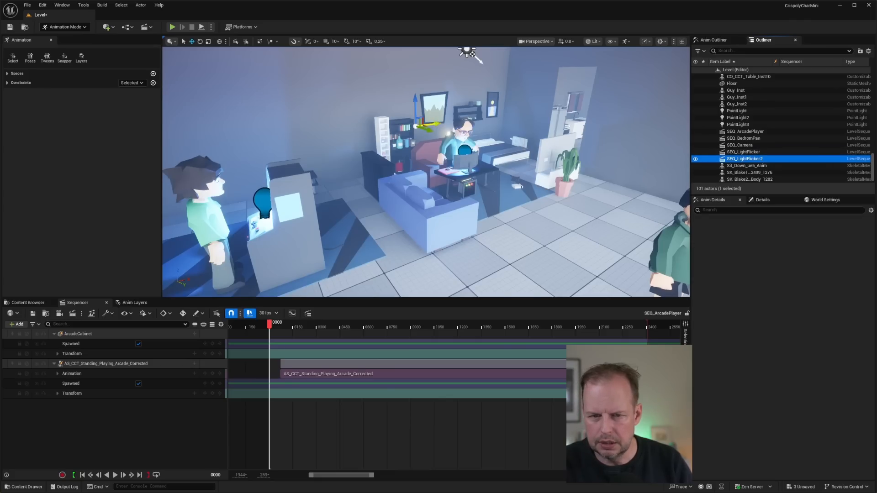
pyautogui.rightClick(732, 159)
pyautogui.click(781, 187)
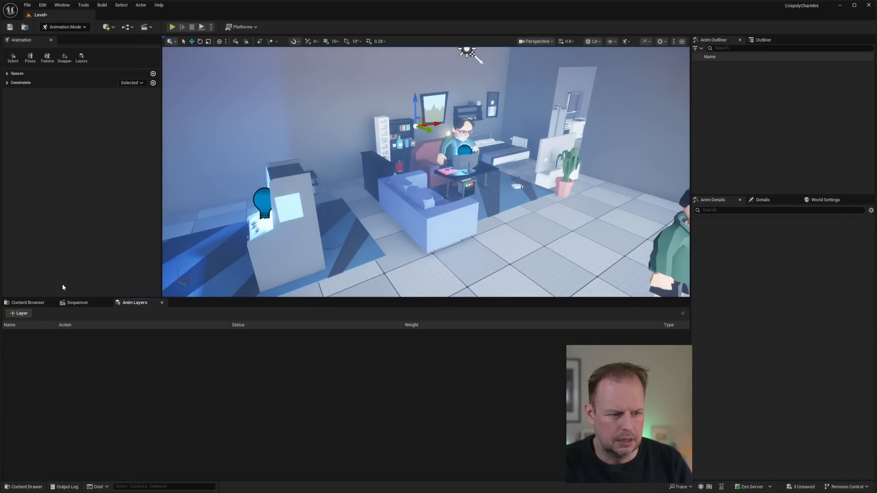
# - Reassign the light flicker sequence's PointLight binding to PointLight3, the light at the arcade cabinet
pyautogui.click(76, 302)
pyautogui.click(87, 334)
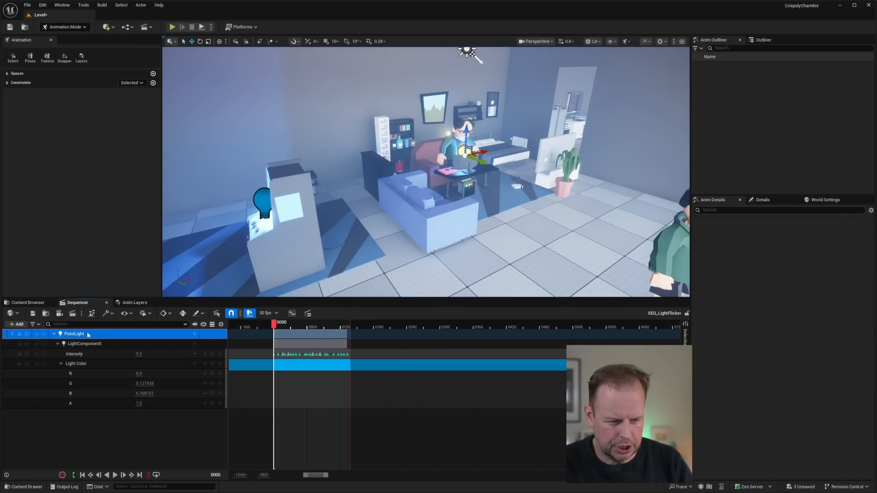
pyautogui.rightClick(75, 333)
pyautogui.moveTo(141, 146)
pyautogui.moveTo(146, 156)
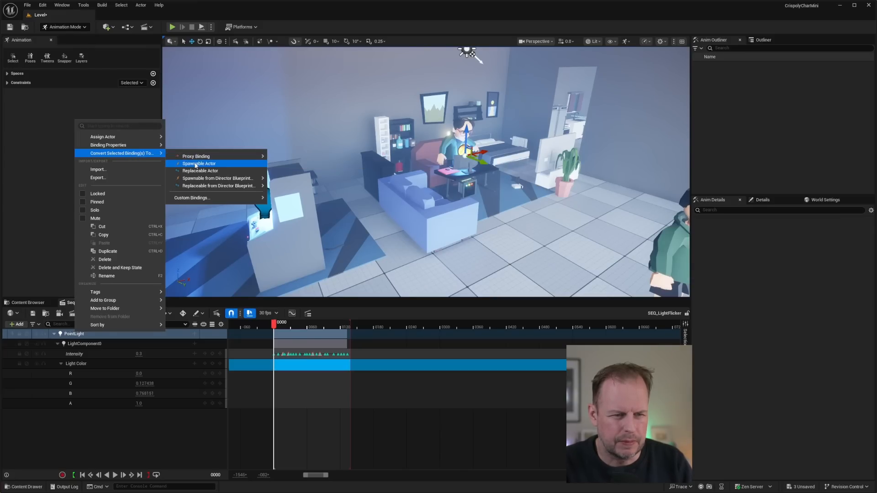
pyautogui.moveTo(116, 139)
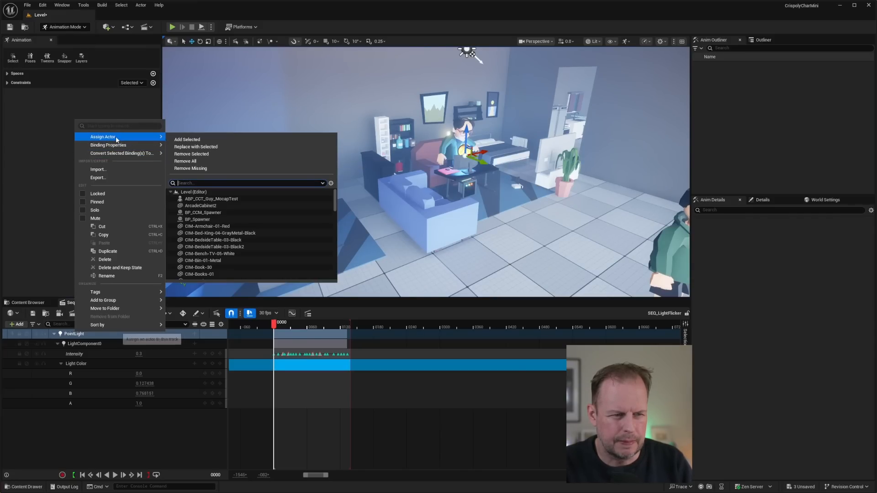
pyautogui.moveTo(335, 199); pyautogui.dragTo(342, 273)
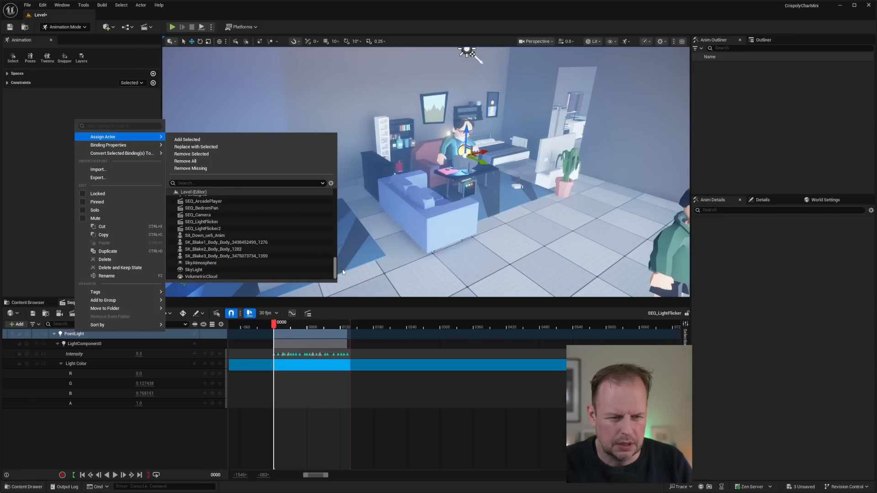
pyautogui.scroll(3, 261, 245)
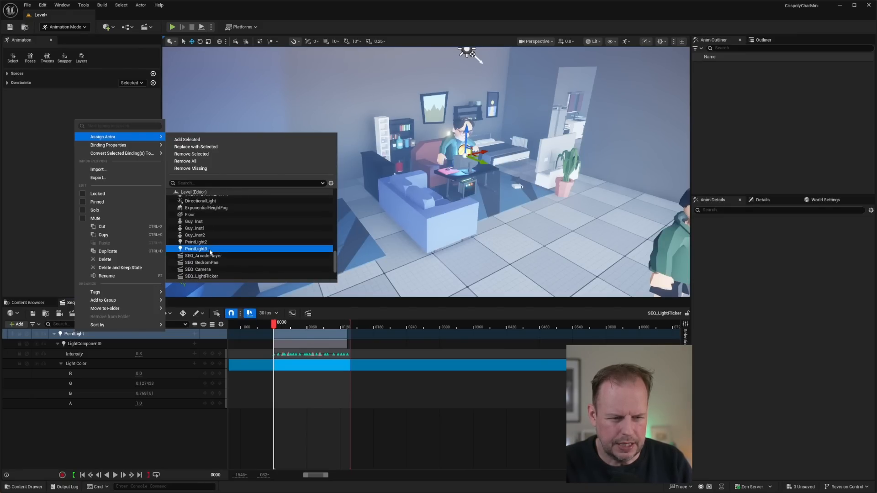
pyautogui.click(238, 250)
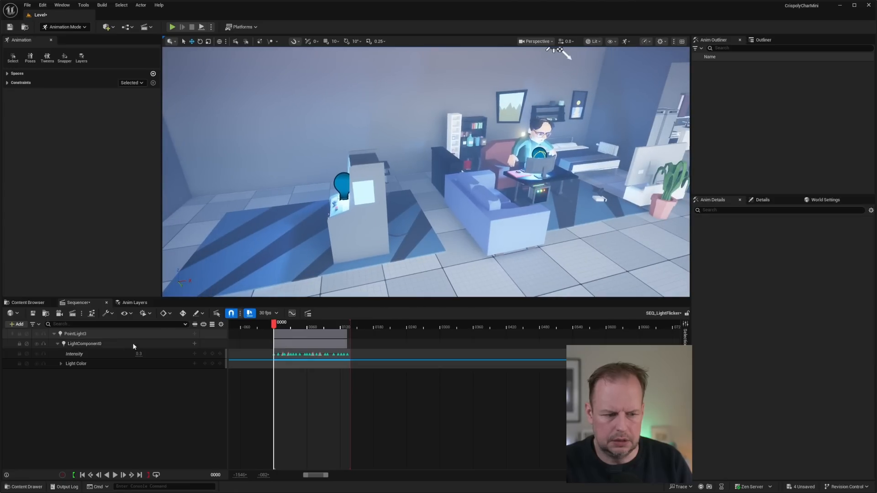
pyautogui.click(115, 335)
pyautogui.moveTo(305, 181); pyautogui.dragTo(274, 194, button='right')
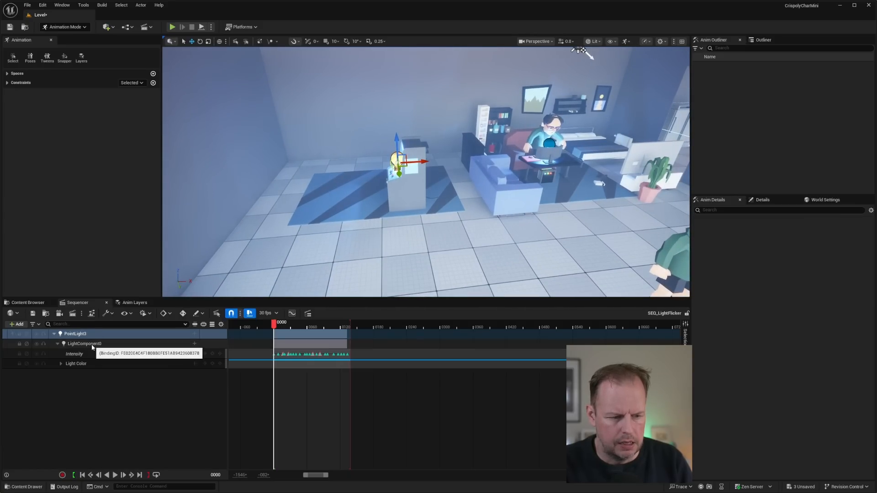
# - Play the level in the editor to check the light at the cabinet and the surrounding characters, and stop the preview
pyautogui.click(33, 304)
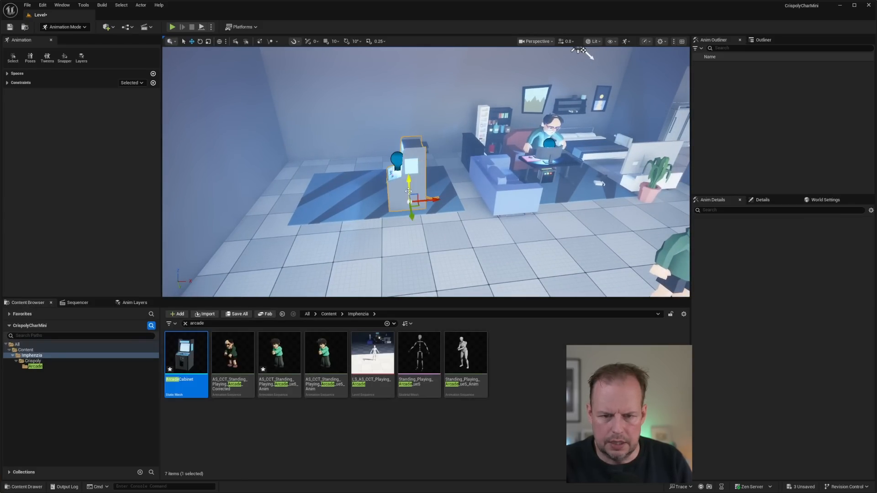
pyautogui.click(77, 302)
pyautogui.click(172, 28)
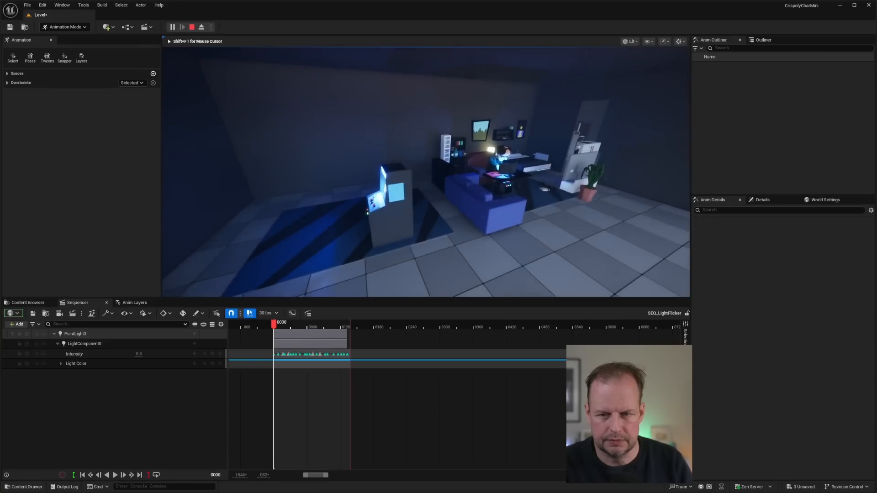
pyautogui.press('Escape')
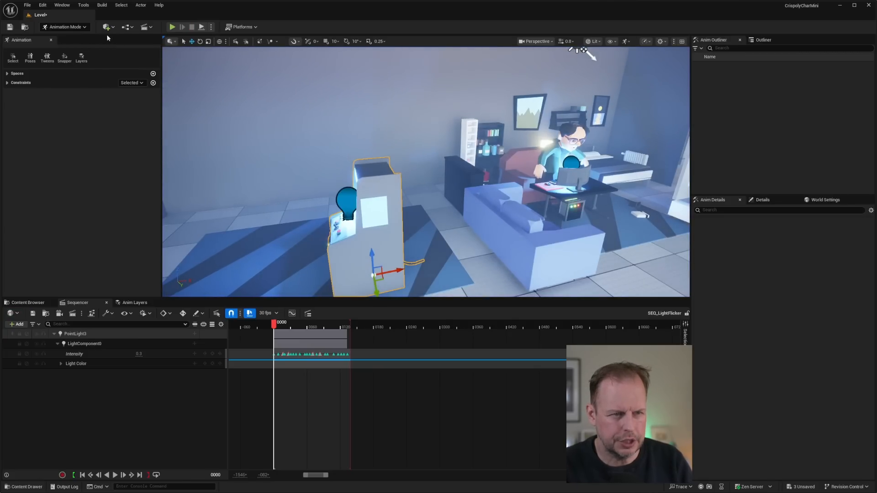
pyautogui.click(172, 28)
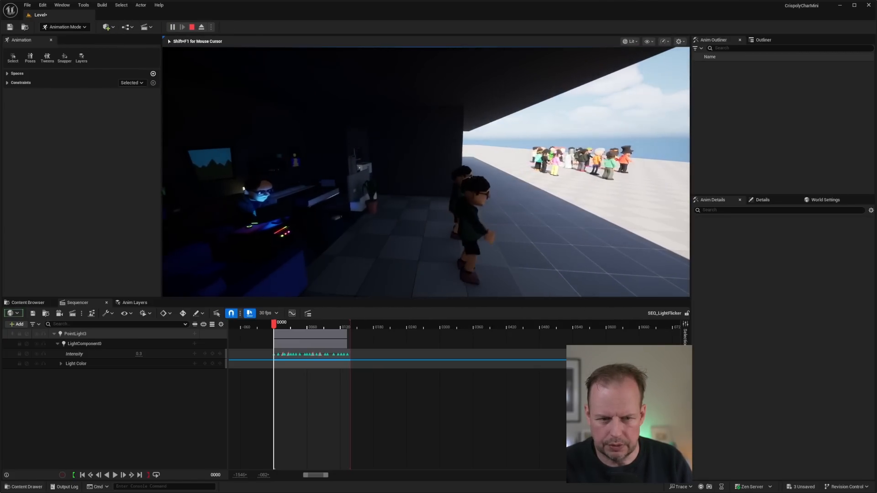
pyautogui.press('Escape')
# - Delete the current player character at the cabinet and place a copy of the green-jacketed customizable character in front of the controls
pyautogui.press('s')
pyautogui.moveTo(362, 164)
pyautogui.mouseDown(button='right')
pyautogui.moveTo(352, 164)
pyautogui.moveTo(362, 164)
pyautogui.mouseUp(button='right')
pyautogui.press('Delete')
pyautogui.moveTo(548, 204); pyautogui.dragTo(552, 204, button='right')
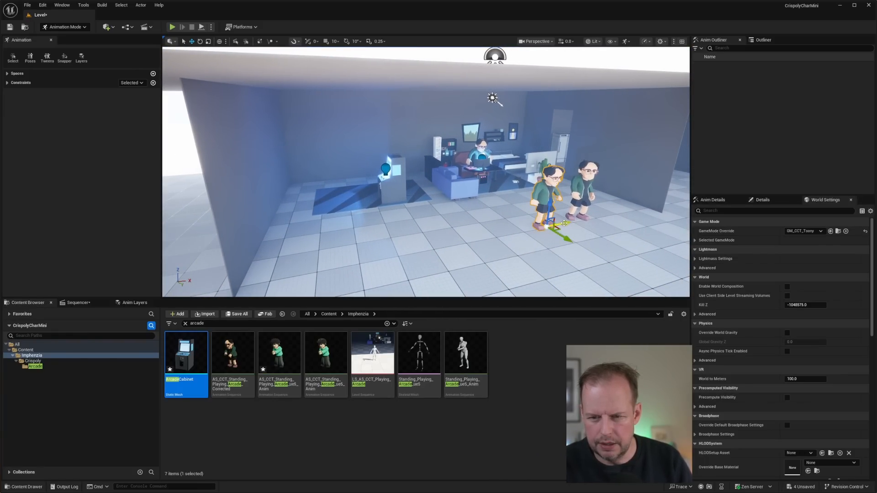
pyautogui.moveTo(380, 256); pyautogui.dragTo(413, 247)
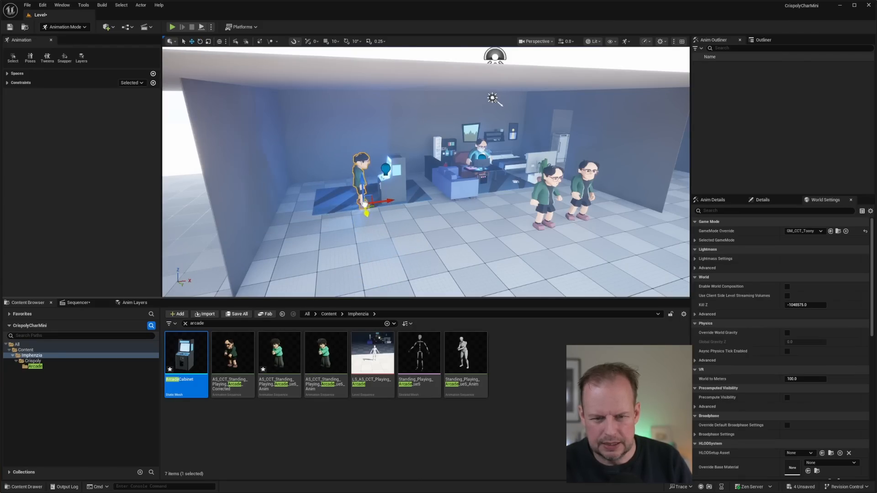
pyautogui.moveTo(382, 195); pyautogui.dragTo(400, 195, button='right')
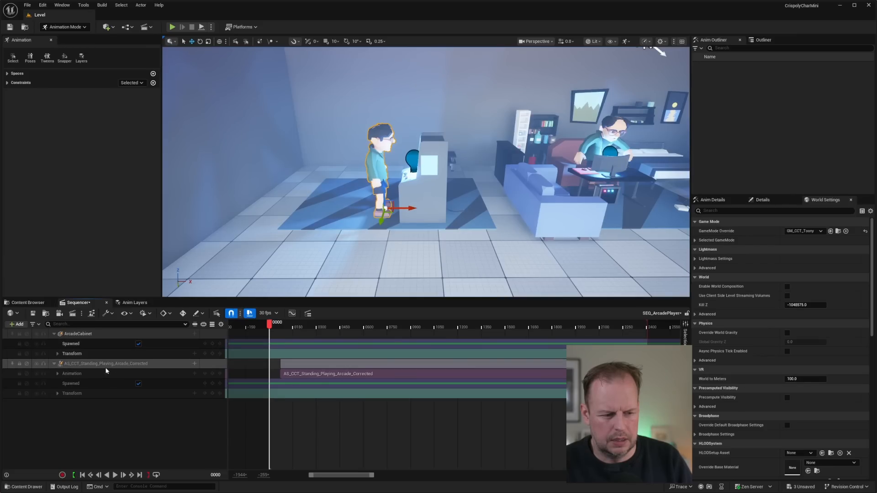
# - Add CO_CCT_Table_Inst11 to the SEQ_ArcadePlayer sequence and delete the old AS_CCT_Standing_Playing_Arcade_Corrected character track
pyautogui.click(106, 365)
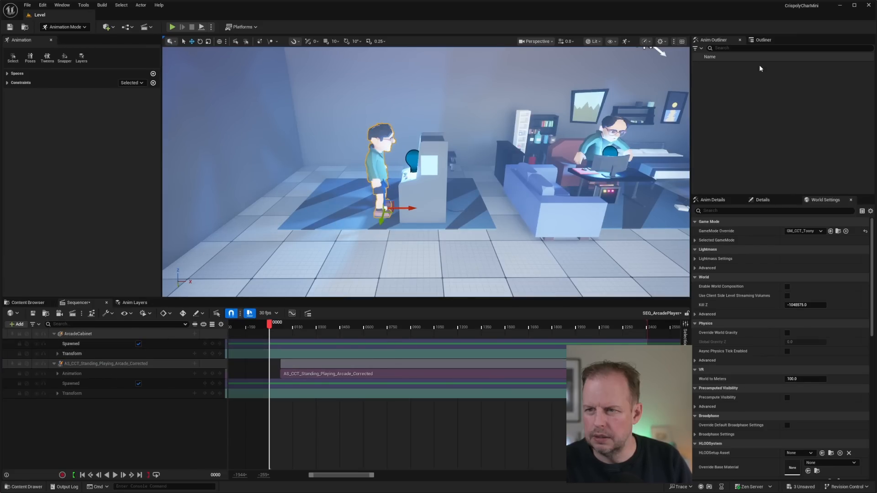
pyautogui.click(763, 40)
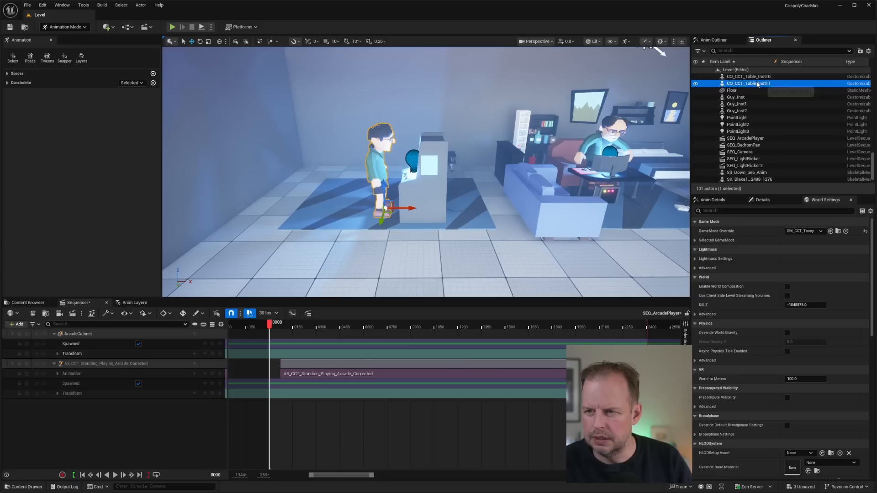
pyautogui.scroll(2, 730, 123)
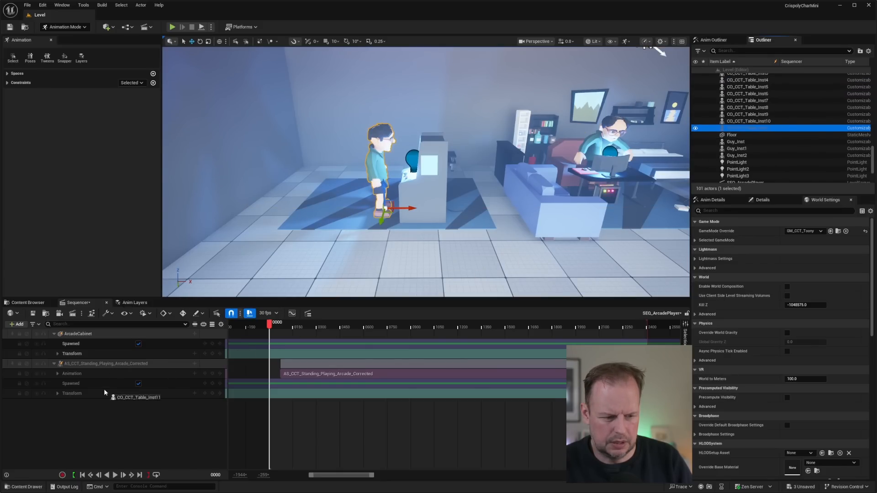
pyautogui.moveTo(107, 387); pyautogui.dragTo(107, 388)
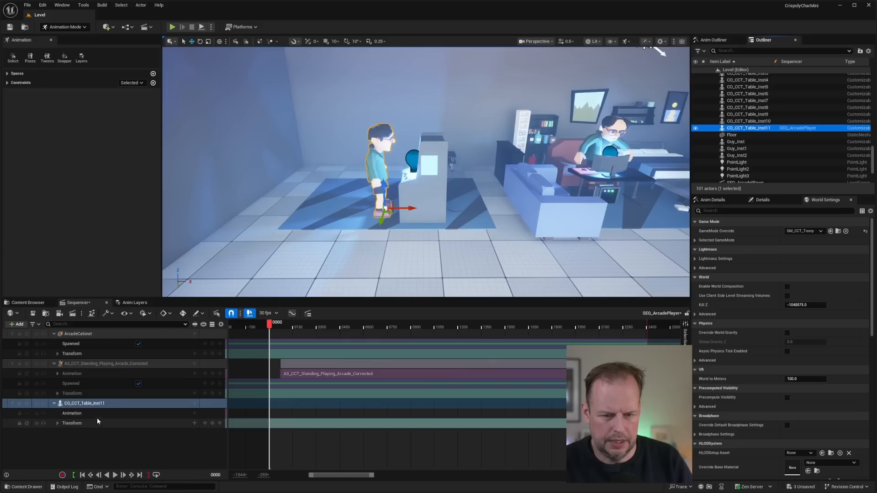
pyautogui.click(84, 366)
pyautogui.press('Delete')
# - Add the AS_CCT_Standing_Playing_Arcade_Corrected animation to the CO_CCT_Table_Inst11 track and play the sequence
pyautogui.click(97, 365)
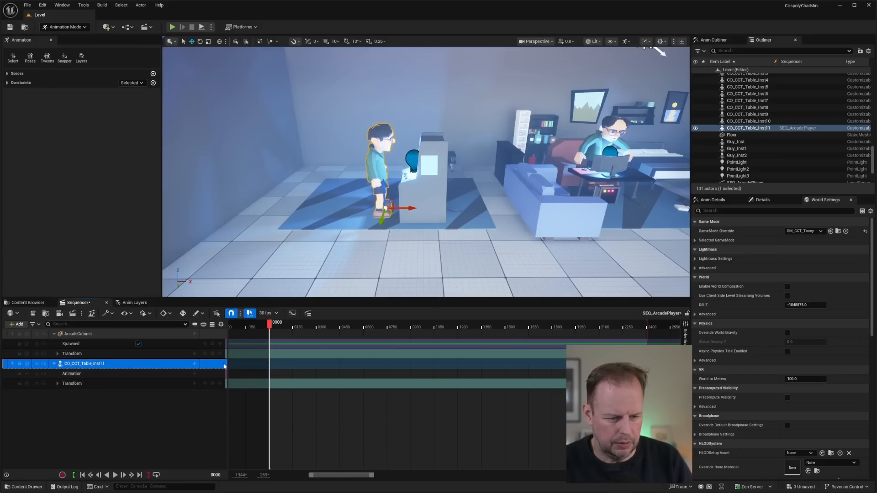
pyautogui.click(195, 374)
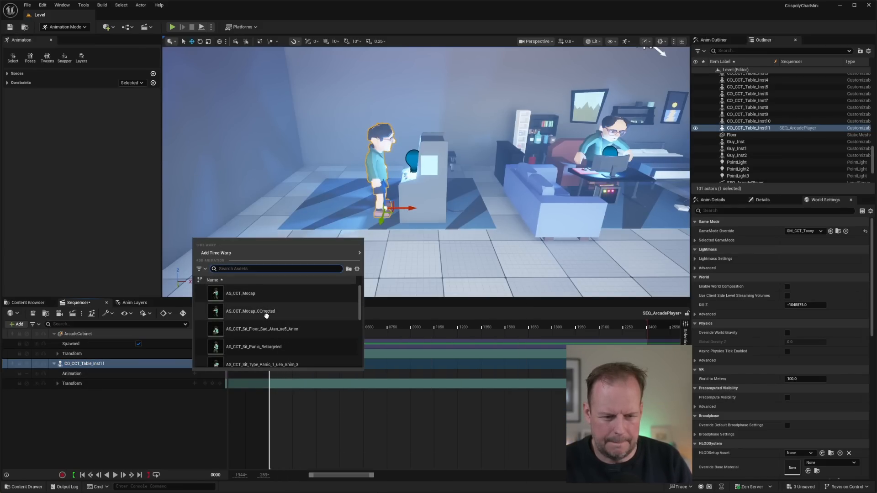
pyautogui.write('arcade')
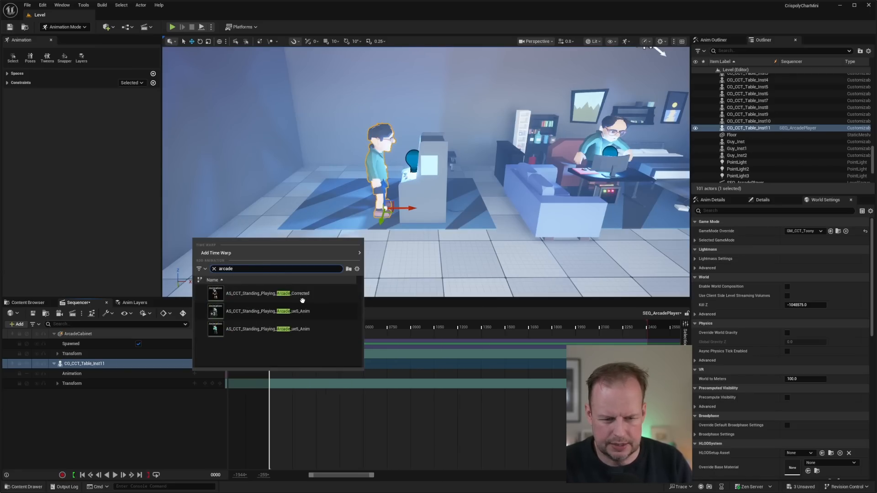
pyautogui.click(292, 295)
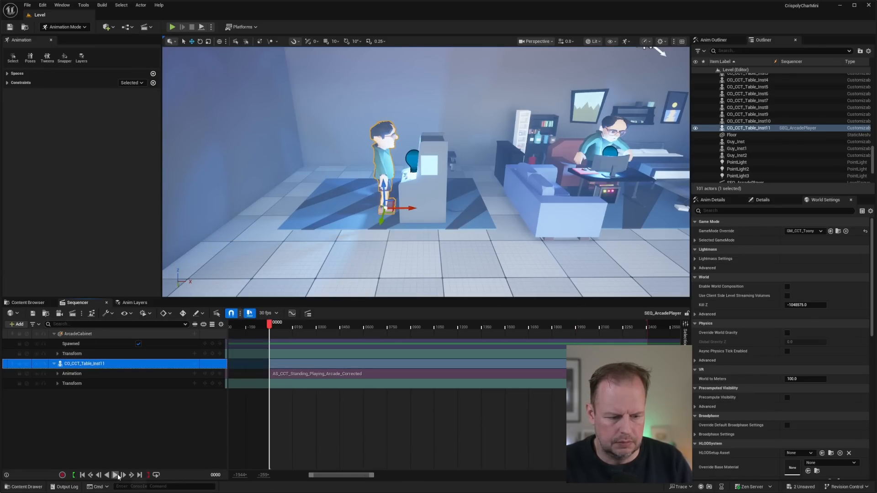
pyautogui.click(115, 475)
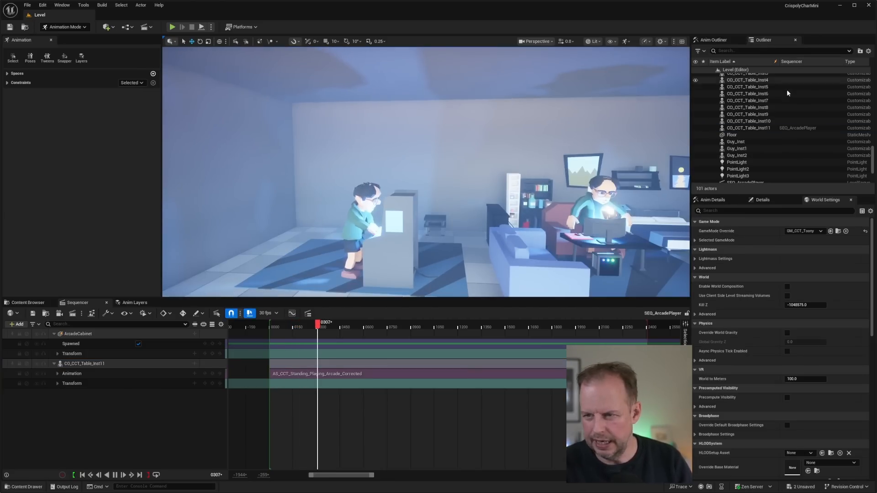
# - Collapse the Furniture folder in the level's actor list and darken the room by setting DirectionalLight's Y rotation to about -178°
pyautogui.scroll(10, 787, 83)
pyautogui.scroll(3, 764, 92)
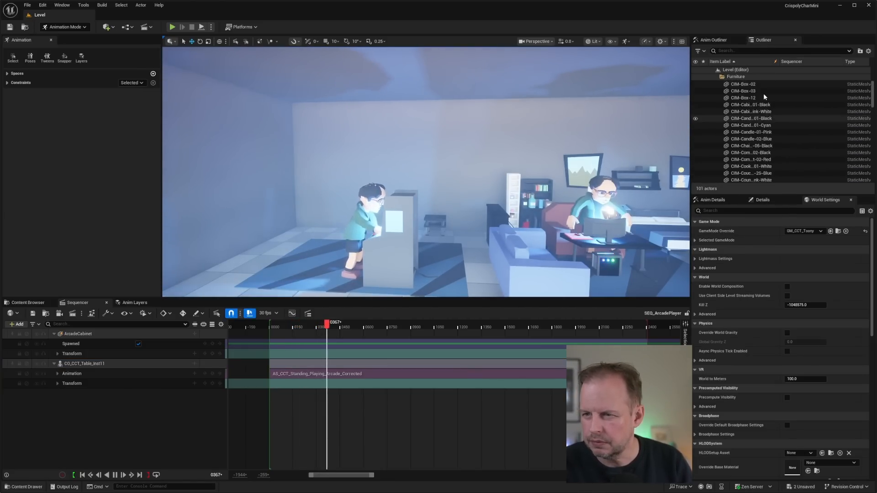
pyautogui.click(716, 77)
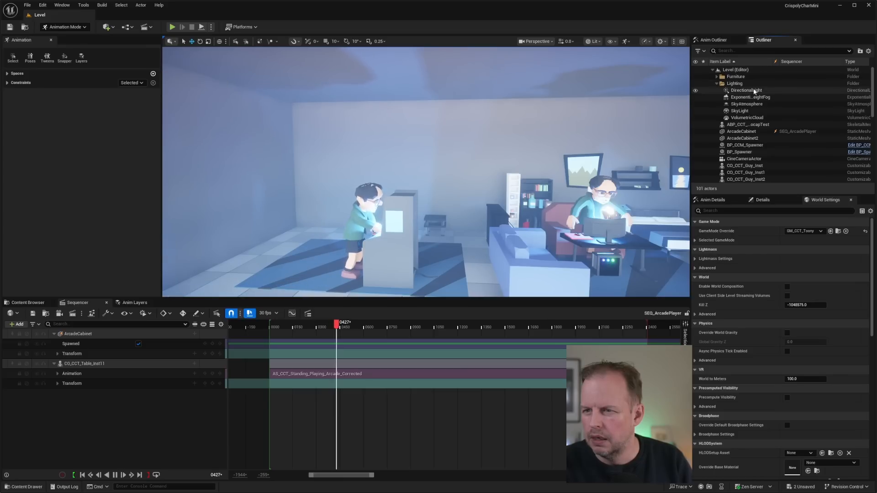
pyautogui.click(754, 91)
pyautogui.click(771, 201)
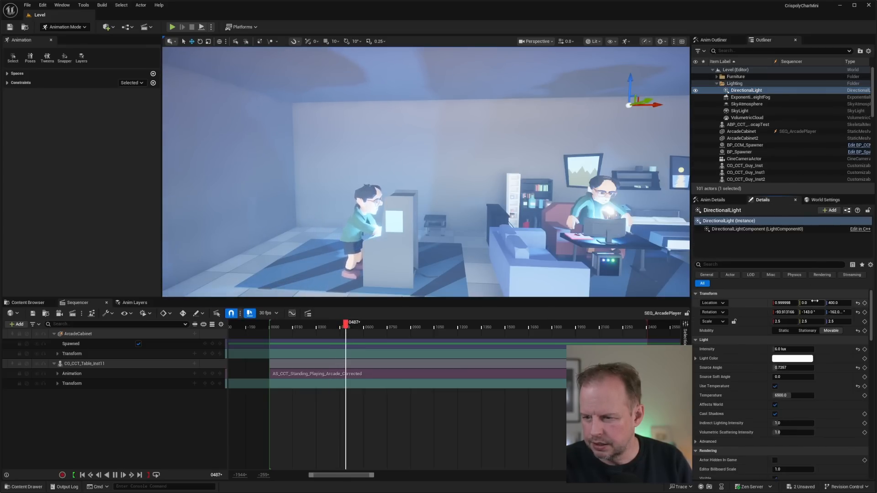
pyautogui.moveTo(809, 312); pyautogui.dragTo(828, 312)
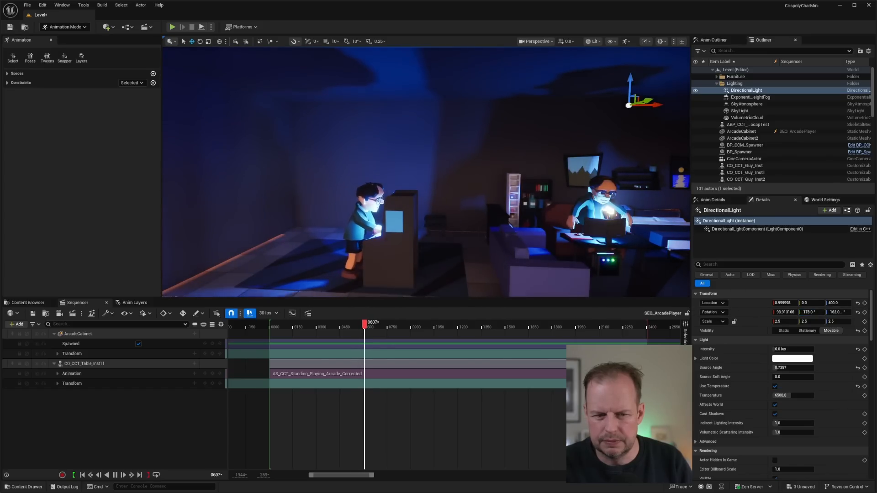
# - Assign the CO_CCT_Table_Inst6 customizable object instance to the CO_CCT_Table_Inst11 actor's skeletal component and preview the level in play mode
pyautogui.moveTo(426, 172); pyautogui.dragTo(461, 178, button='right')
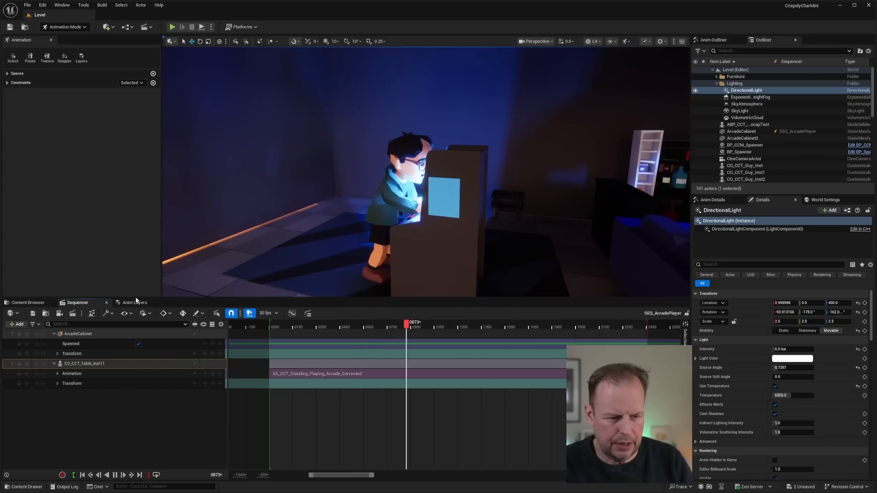
pyautogui.click(28, 302)
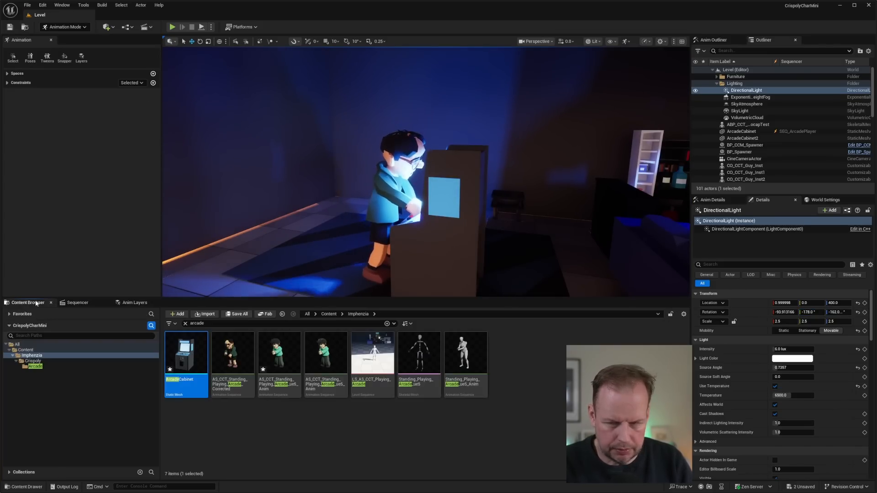
pyautogui.scroll(-6, 779, 127)
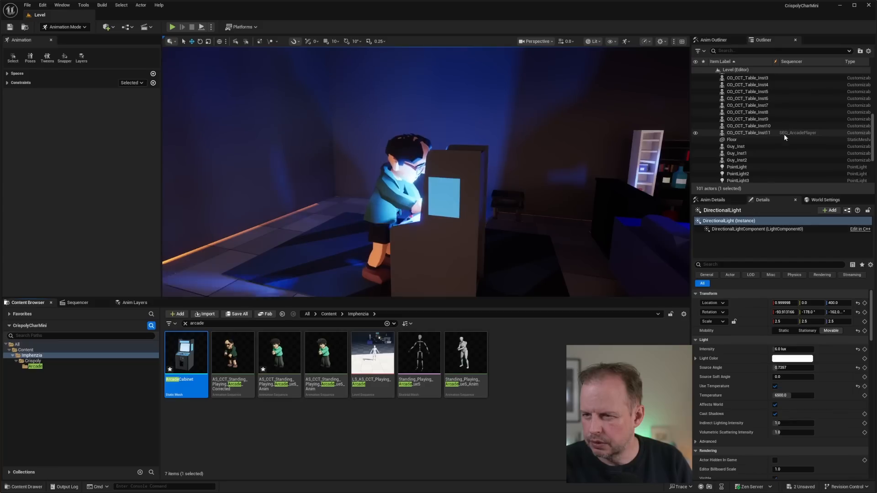
pyautogui.click(749, 132)
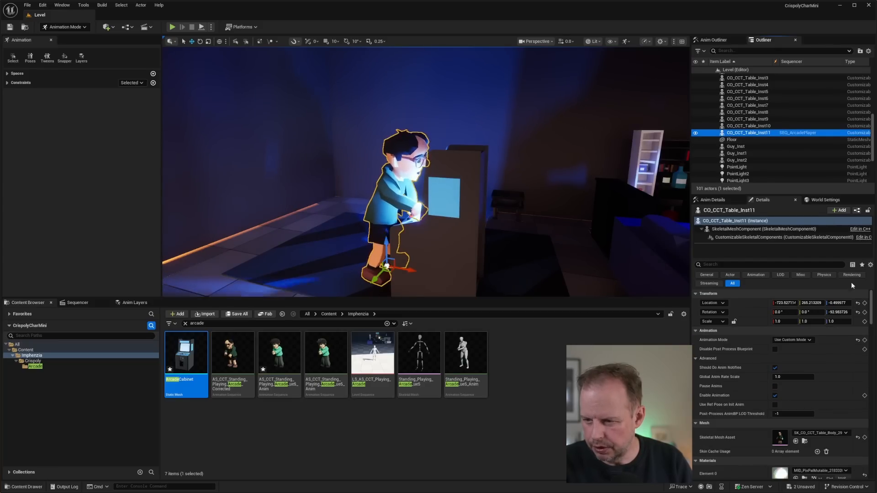
pyautogui.click(776, 237)
pyautogui.click(834, 340)
pyautogui.click(824, 295)
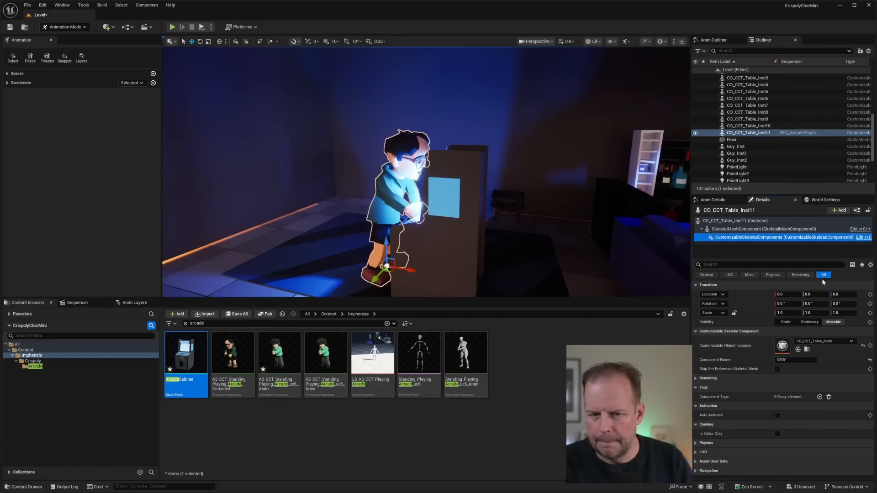
pyautogui.click(172, 26)
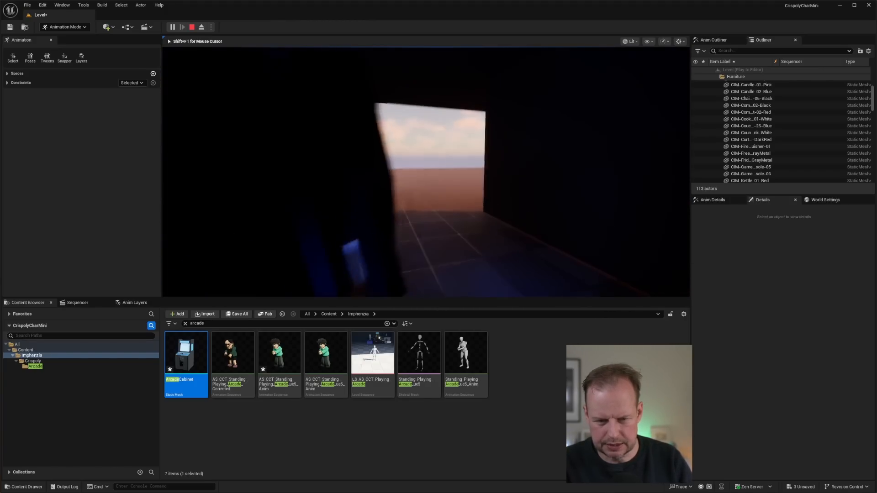
pyautogui.press('Escape')
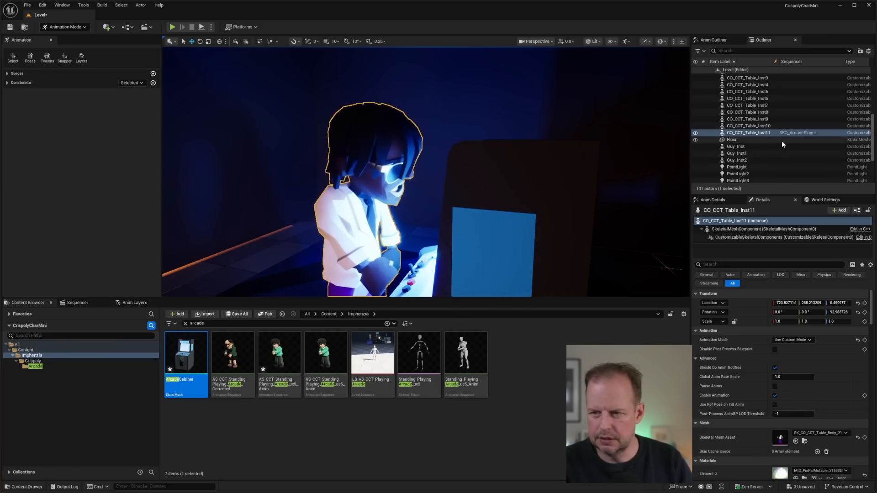
# - Switch the arcade player's Customizable Object Instance to CO_CCT_Table_Inst5 and run the level to preview the new character
pyautogui.click(758, 132)
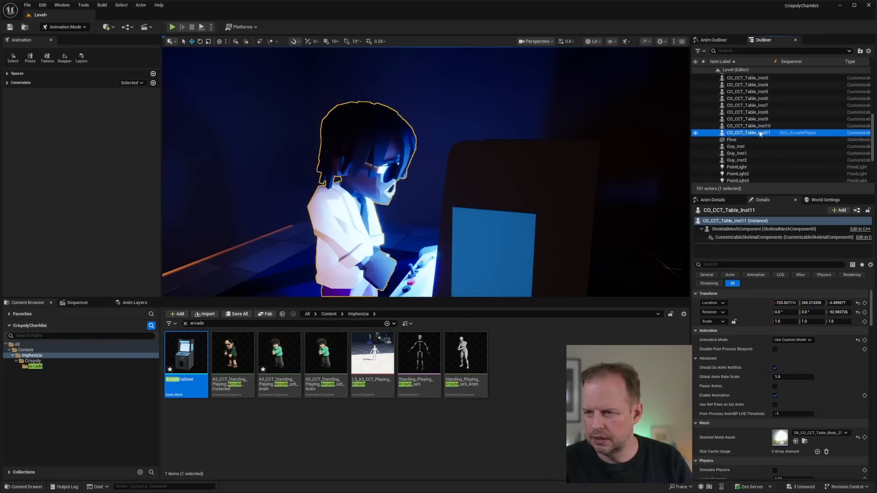
pyautogui.click(763, 237)
pyautogui.click(822, 346)
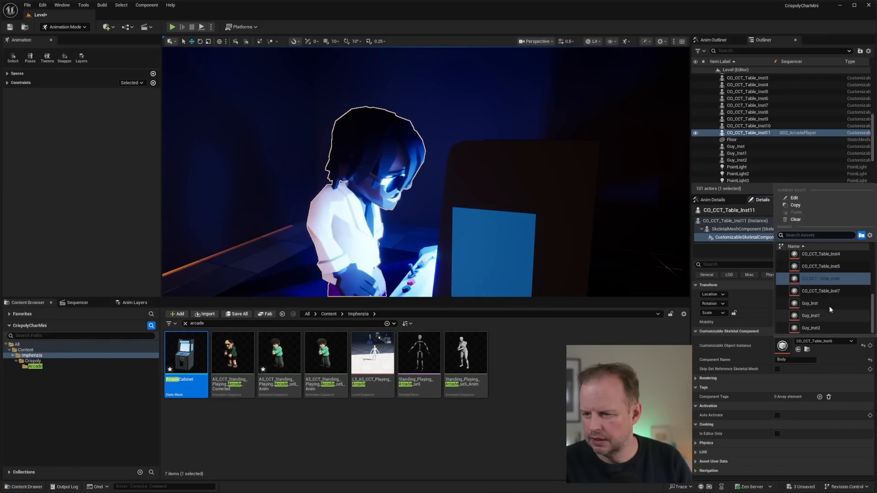
pyautogui.click(826, 269)
pyautogui.click(172, 27)
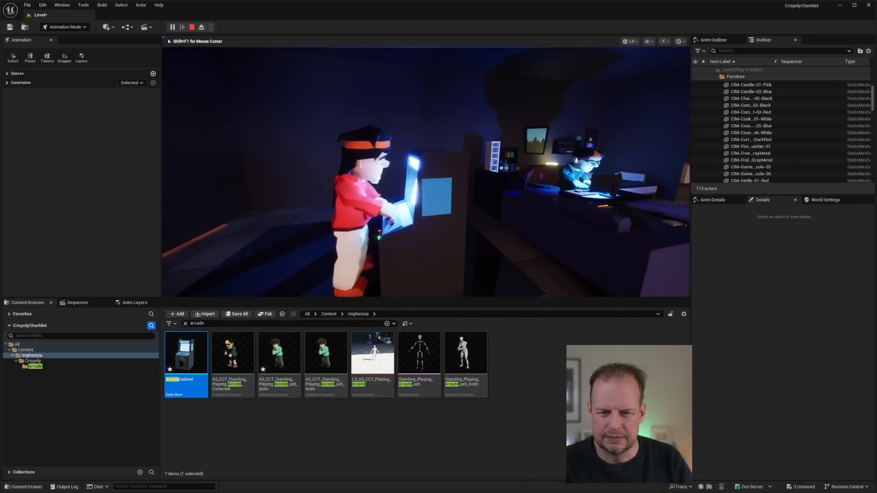
pyautogui.press('Escape')
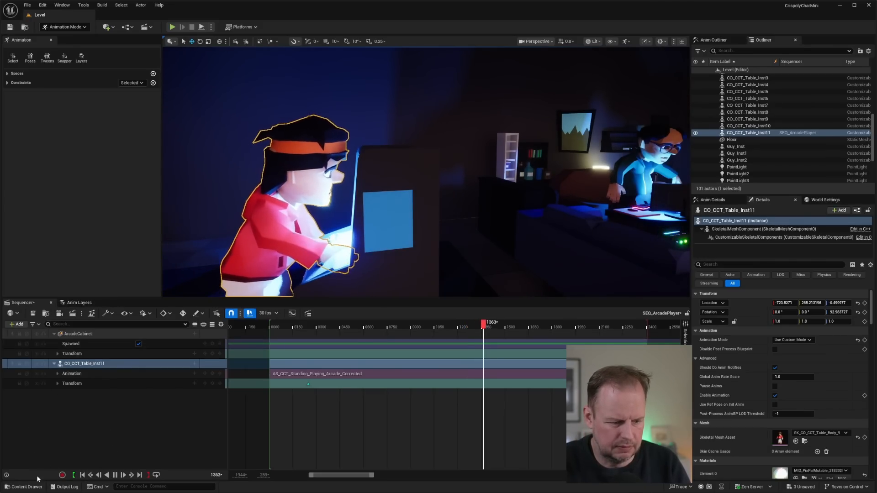
# - Open the CO_CCT_Table customizable object from the Toony folder, enlarge its preview parameter area and enable UI Sections
pyautogui.hotkey('ctrl', 'space')
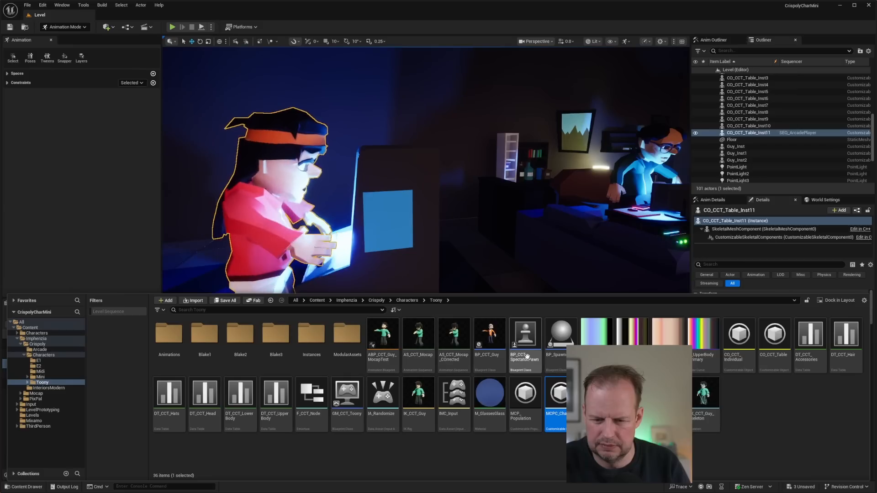
pyautogui.click(775, 334)
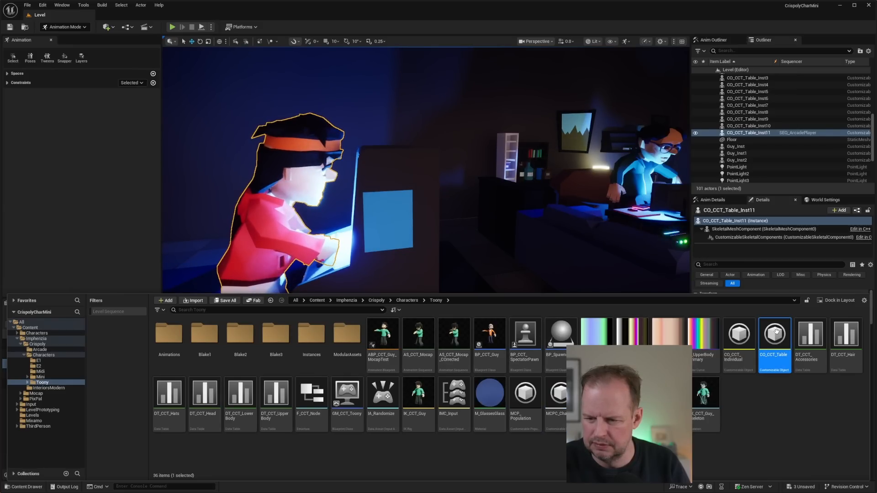
pyautogui.doubleClick(776, 335)
pyautogui.scroll(3, 726, 287)
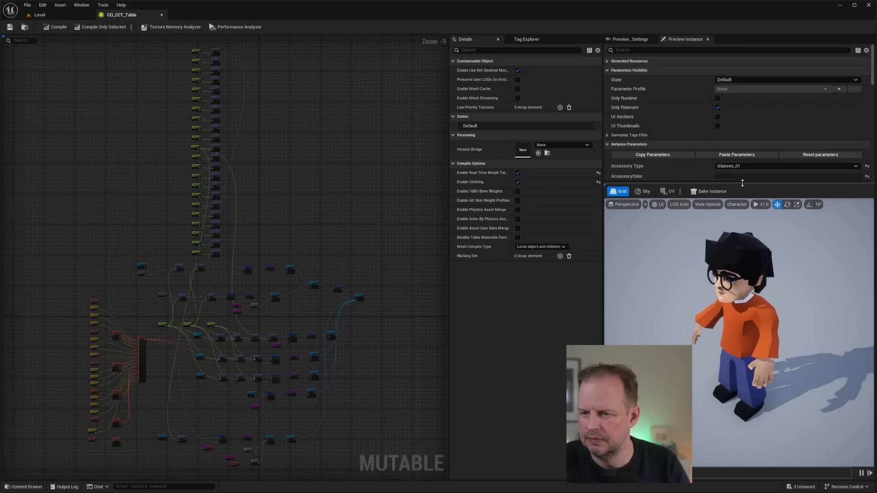
pyautogui.moveTo(742, 183); pyautogui.dragTo(752, 245)
pyautogui.scroll(-2, 723, 143)
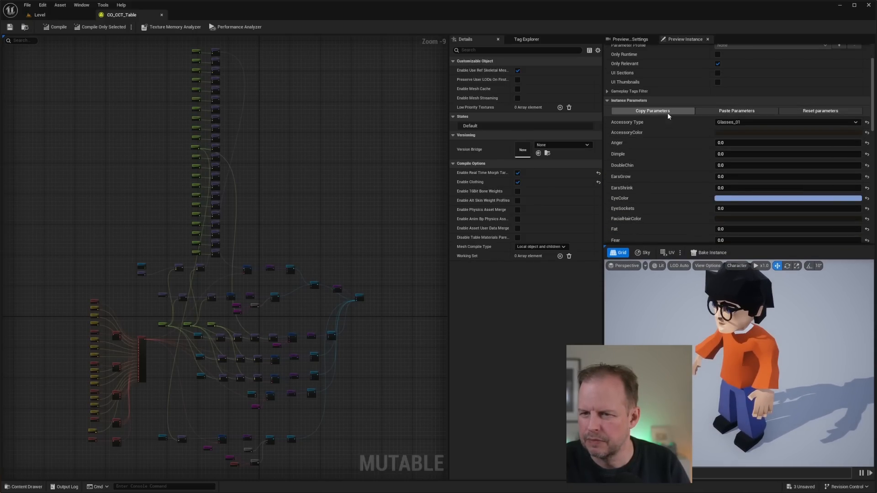
pyautogui.click(717, 72)
# - Set the preview character's Hair Type to Blades_01 and try SuitPants_01 and Jeans_01 as its Lower Body Type
pyautogui.click(776, 143)
pyautogui.click(753, 172)
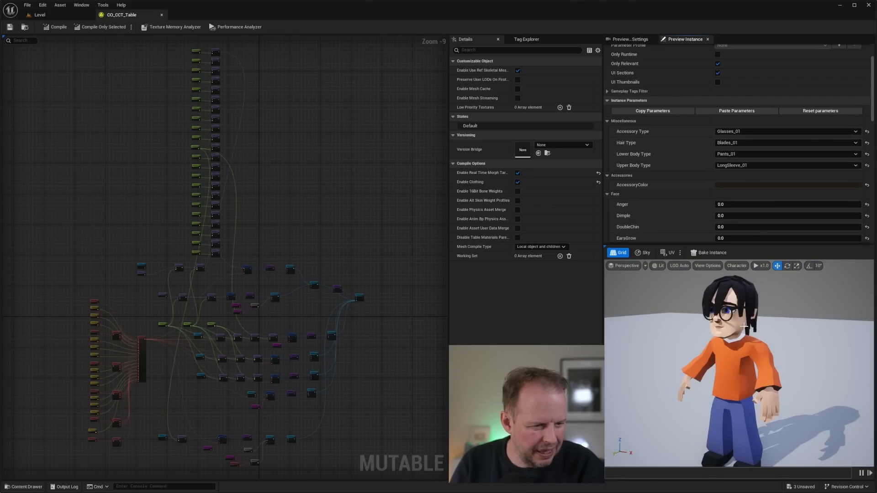
pyautogui.click(750, 155)
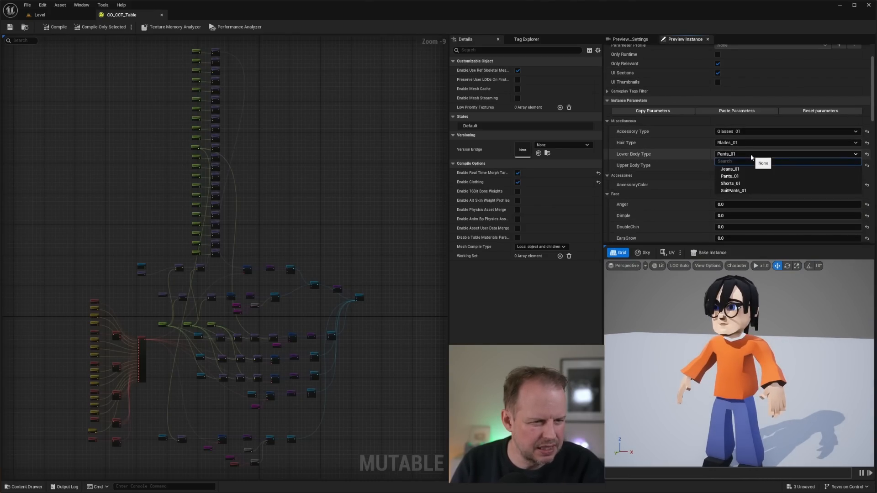
pyautogui.click(736, 190)
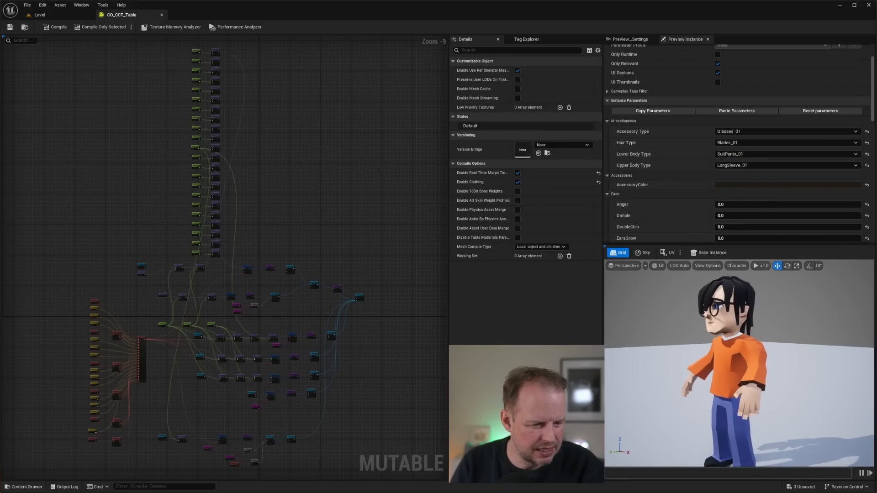
pyautogui.click(761, 156)
pyautogui.click(740, 169)
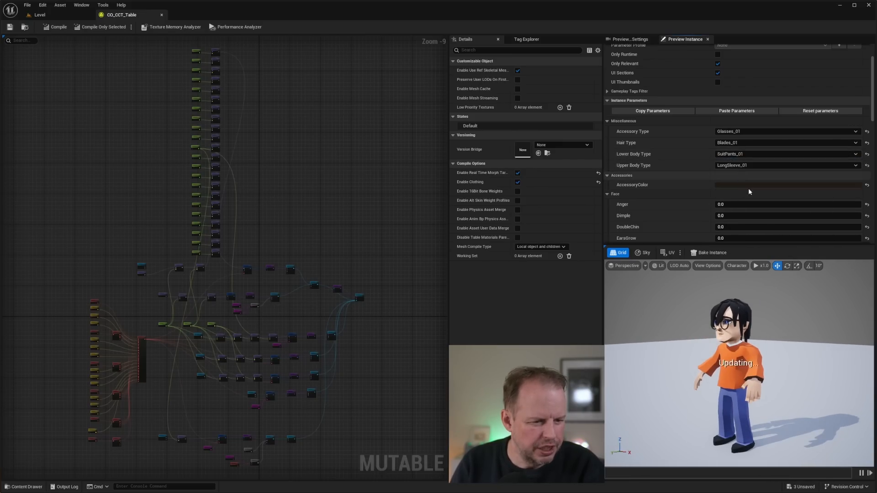
# - Dress the preview character in Shorts_01 for the lower body and Hoodie_01 for the upper body
pyautogui.click(740, 145)
pyautogui.click(740, 146)
pyautogui.click(738, 154)
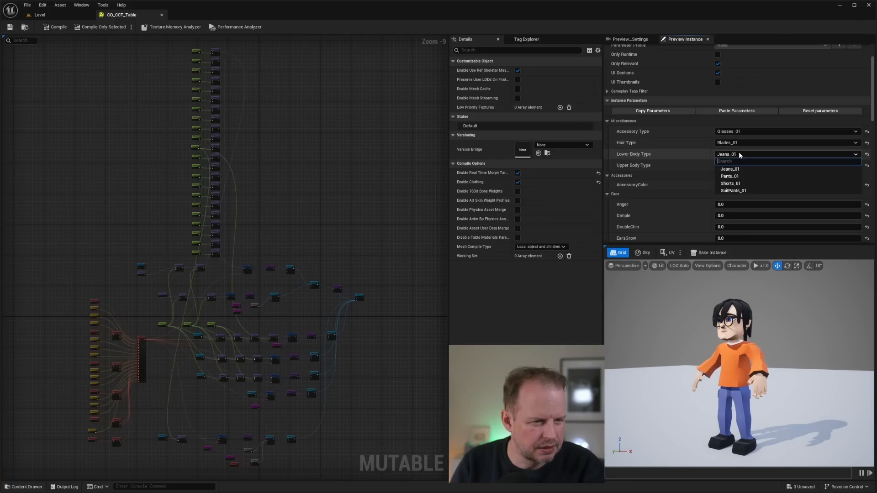
pyautogui.click(742, 184)
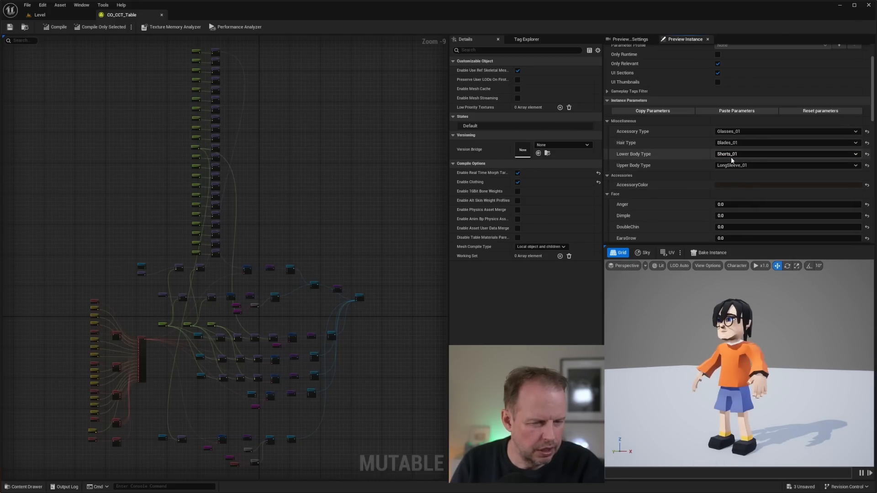
pyautogui.click(740, 166)
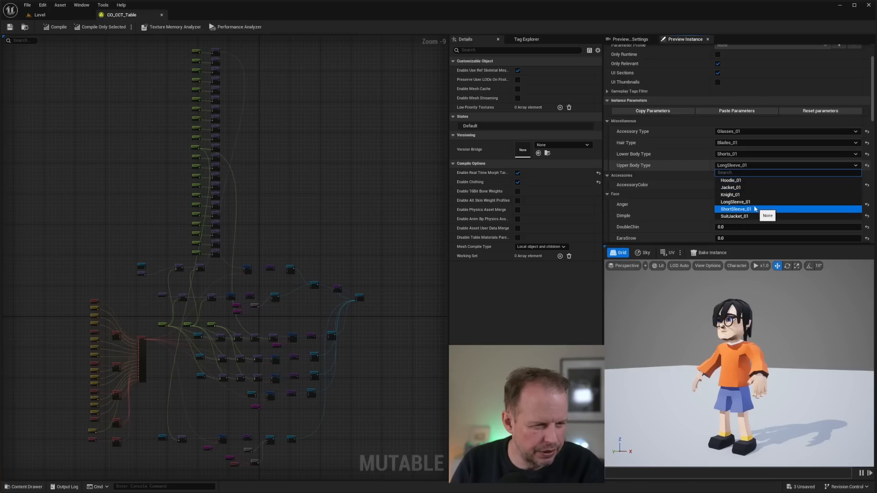
pyautogui.click(732, 181)
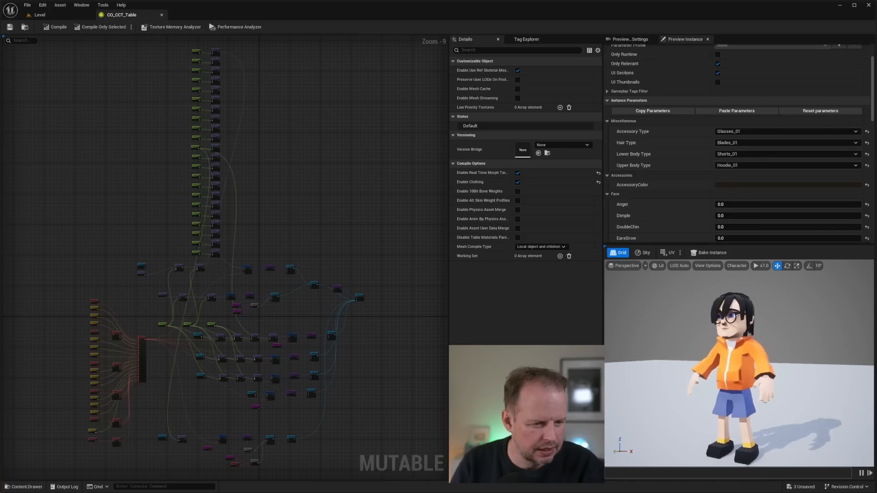
# - Set the preview character's Fat to about 0.35 and Slim to about 0.25, and switch its Hat parameter to Hat
pyautogui.scroll(-3, 754, 193)
pyautogui.scroll(-10, 753, 192)
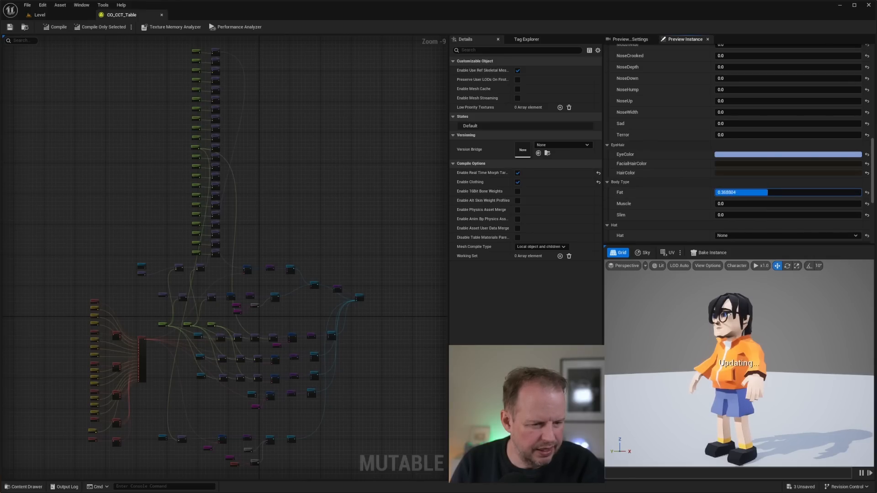
pyautogui.moveTo(766, 193); pyautogui.dragTo(744, 214)
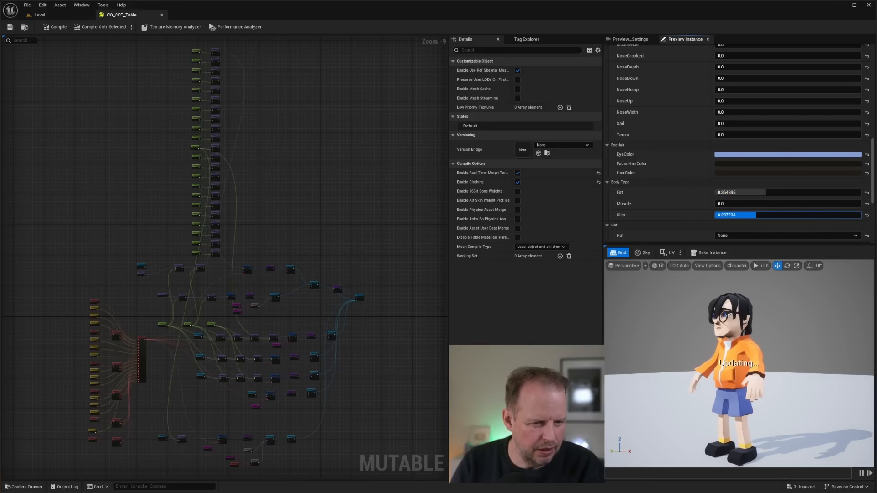
pyautogui.moveTo(751, 214); pyautogui.dragTo(736, 215)
pyautogui.scroll(-2, 736, 214)
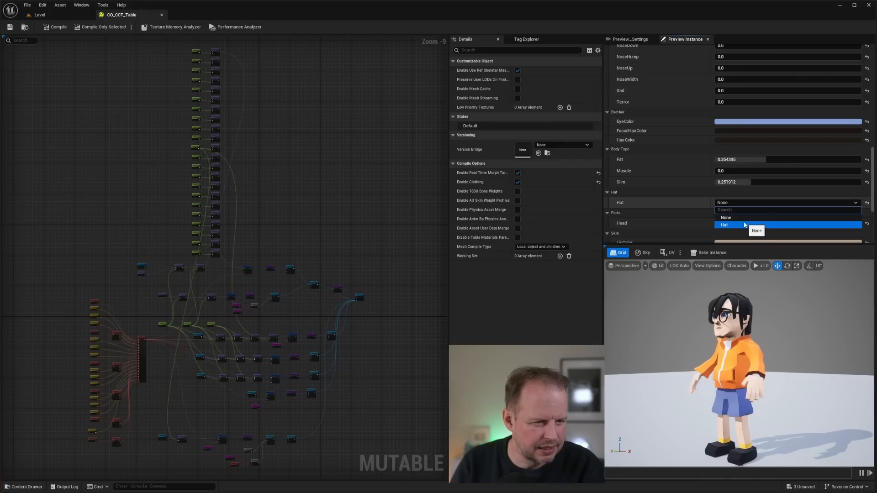
pyautogui.click(744, 224)
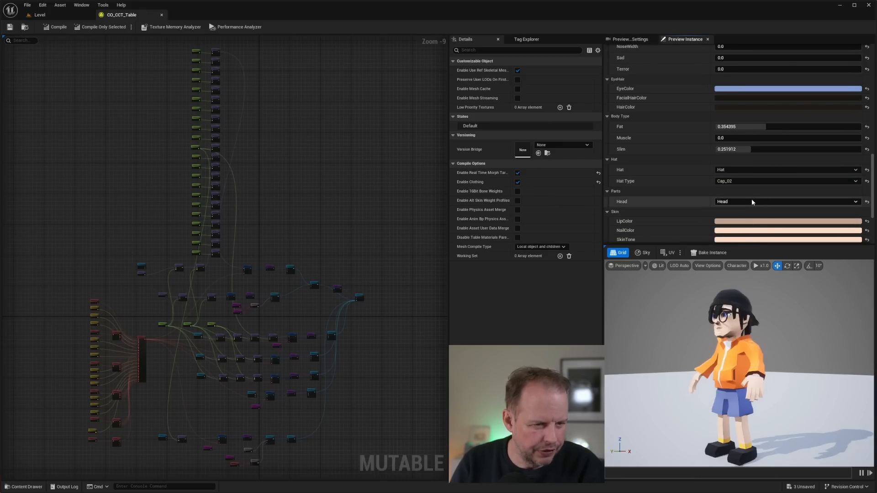
# - Try several colours for the preview character's AccessoryColor parameter and settle on bright orange
pyautogui.scroll(-4, 753, 202)
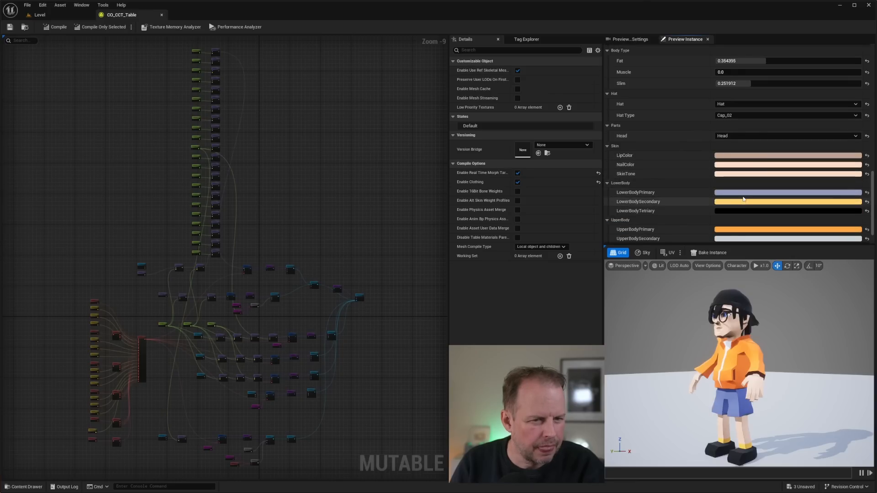
pyautogui.scroll(-2, 749, 199)
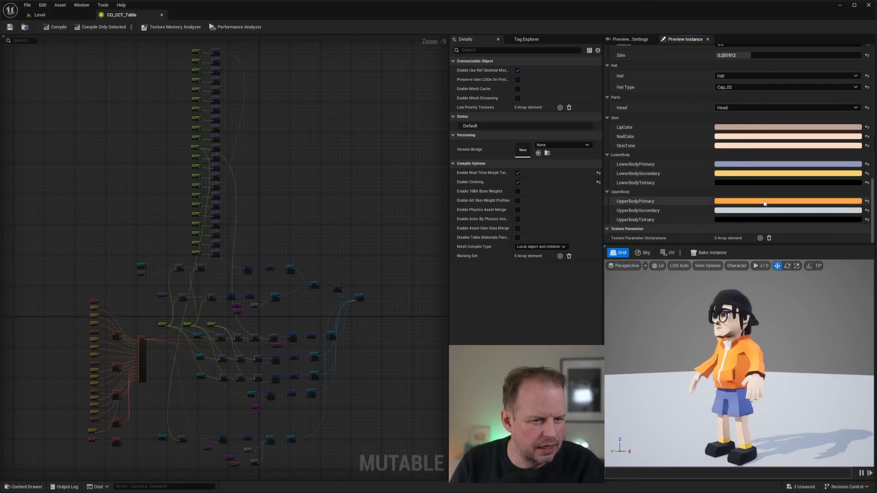
pyautogui.scroll(5, 765, 203)
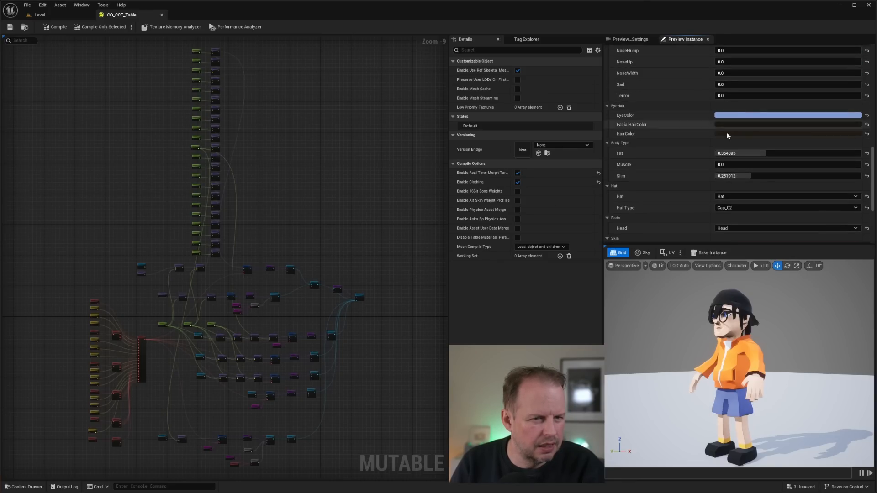
pyautogui.scroll(2, 740, 140)
pyautogui.scroll(8, 740, 137)
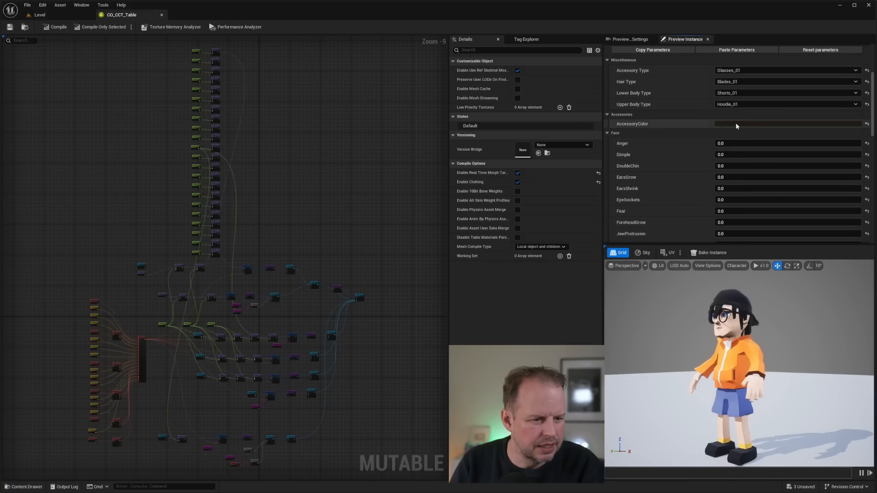
pyautogui.click(737, 125)
pyautogui.moveTo(627, 164); pyautogui.dragTo(629, 160)
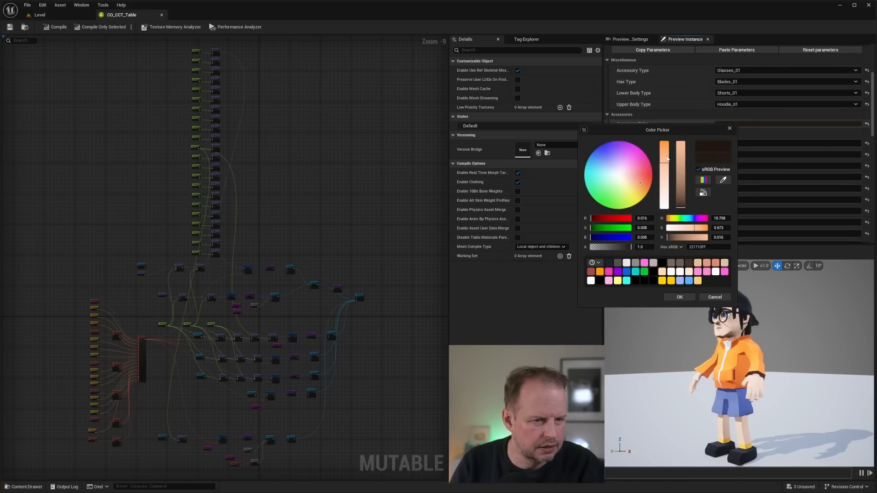
pyautogui.click(692, 297)
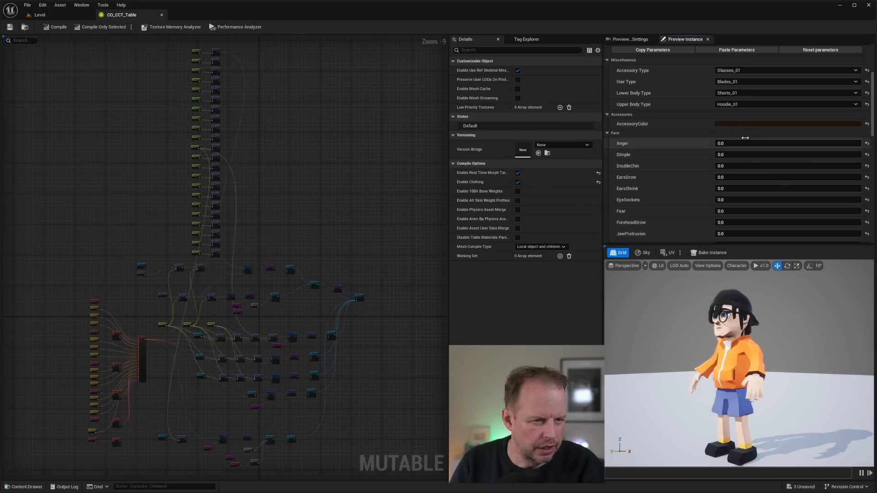
pyautogui.click(742, 125)
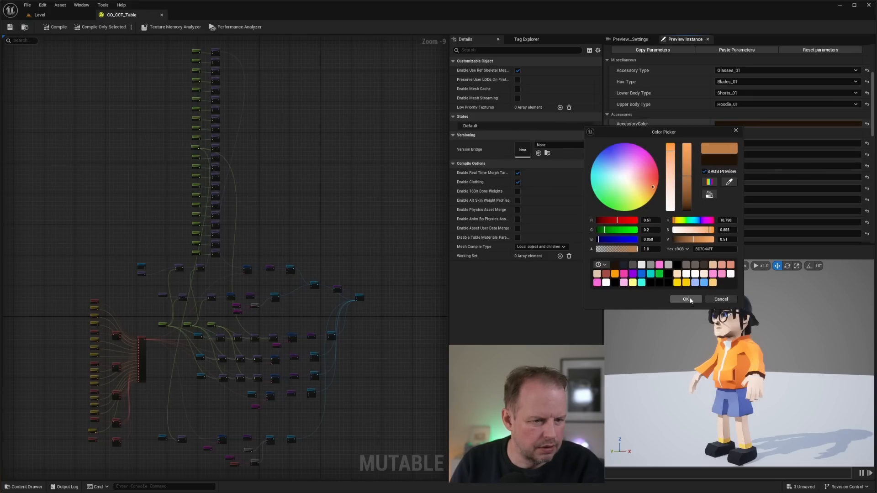
pyautogui.click(687, 299)
pyautogui.click(722, 124)
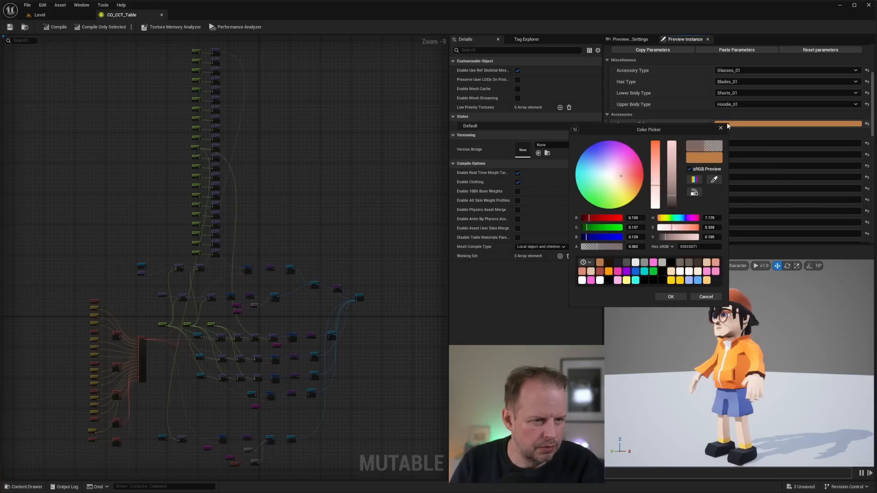
pyautogui.click(672, 297)
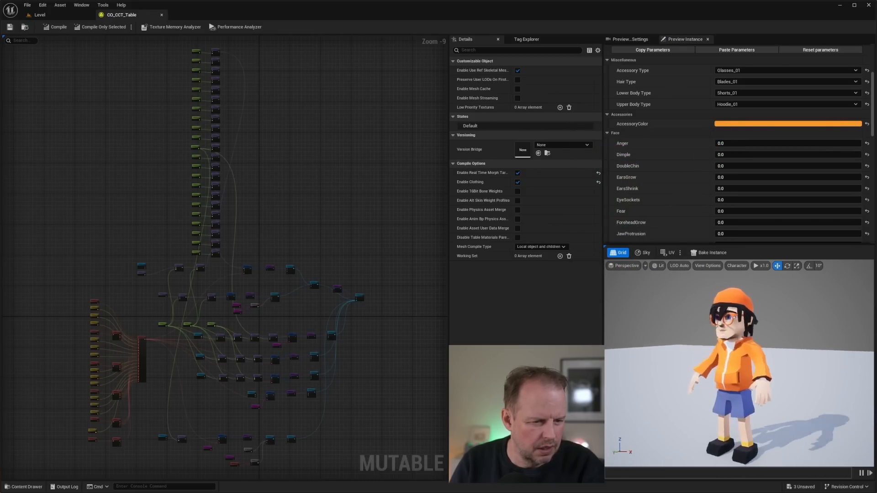
# - Set the preview character's HairColor parameter to pale yellow and inspect the character up close
pyautogui.scroll(-10, 777, 173)
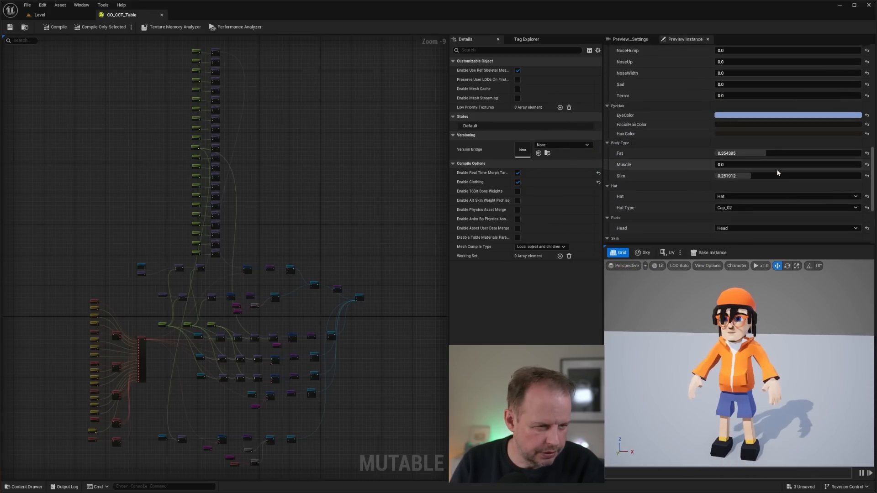
pyautogui.click(737, 134)
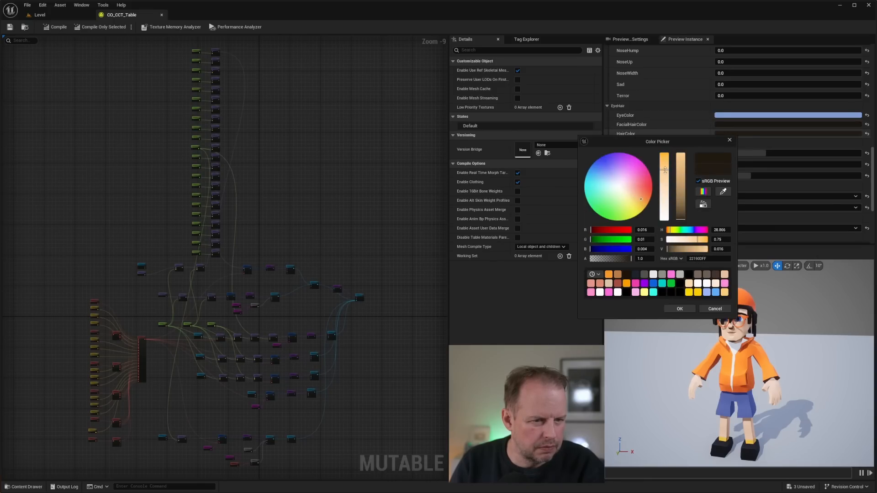
pyautogui.moveTo(664, 199); pyautogui.dragTo(666, 206)
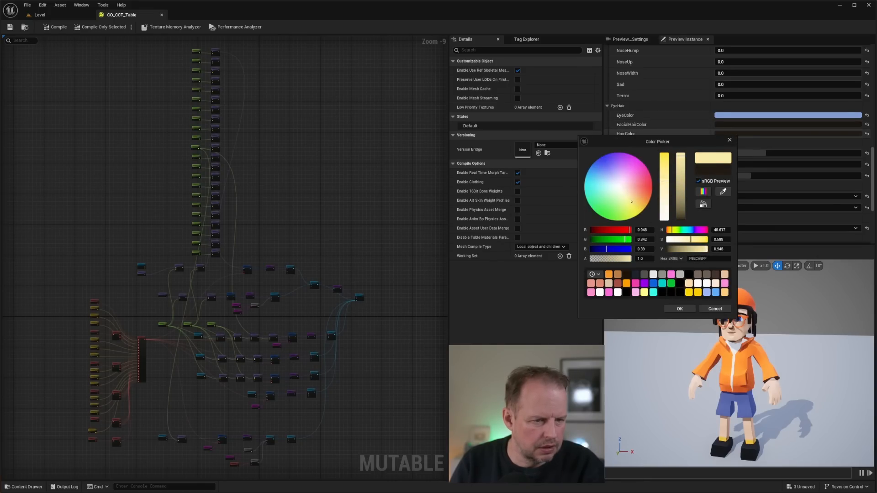
pyautogui.click(686, 308)
pyautogui.moveTo(803, 329)
pyautogui.mouseDown()
pyautogui.moveTo(735, 330)
pyautogui.moveTo(799, 328)
pyautogui.mouseUp()
pyautogui.scroll(-4, 799, 327)
pyautogui.scroll(5, 785, 335)
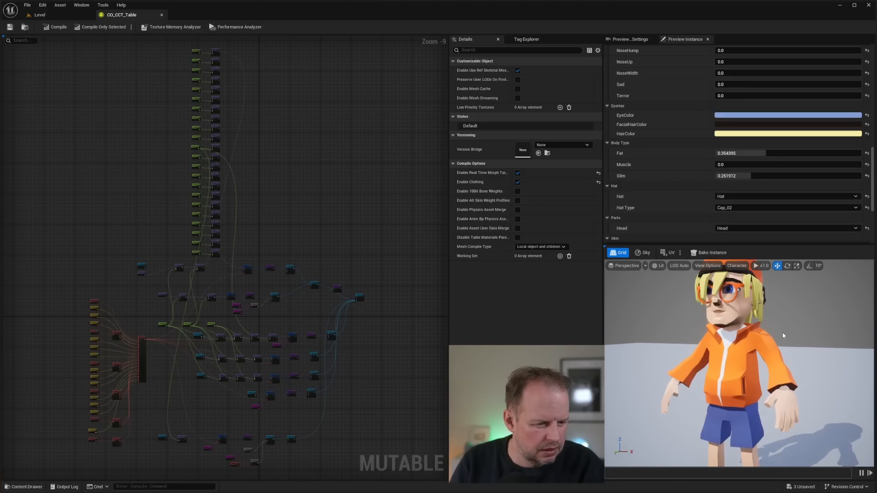
# - Bake the customized preview instance as CO_CCT_Table into the Toony Instances folder and save all the generated assets
pyautogui.scroll(-4, 797, 136)
pyautogui.scroll(7, 797, 137)
pyautogui.scroll(6, 797, 136)
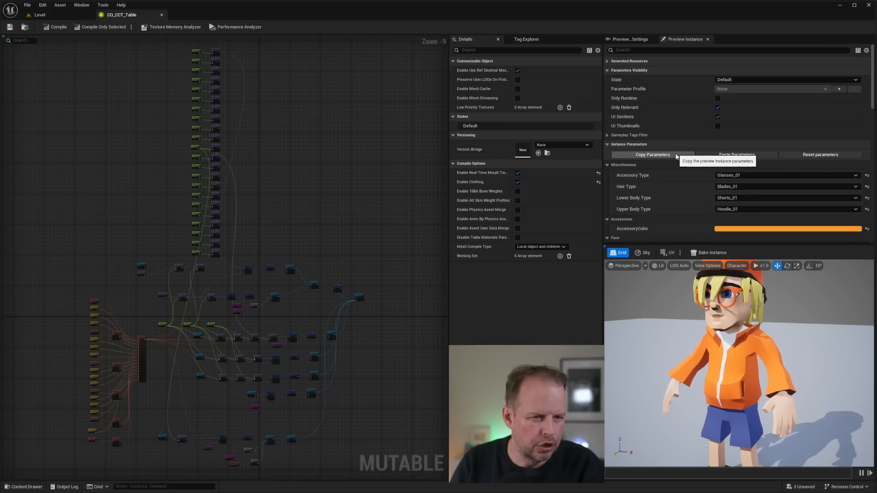
pyautogui.scroll(-3, 775, 159)
pyautogui.scroll(-15, 774, 158)
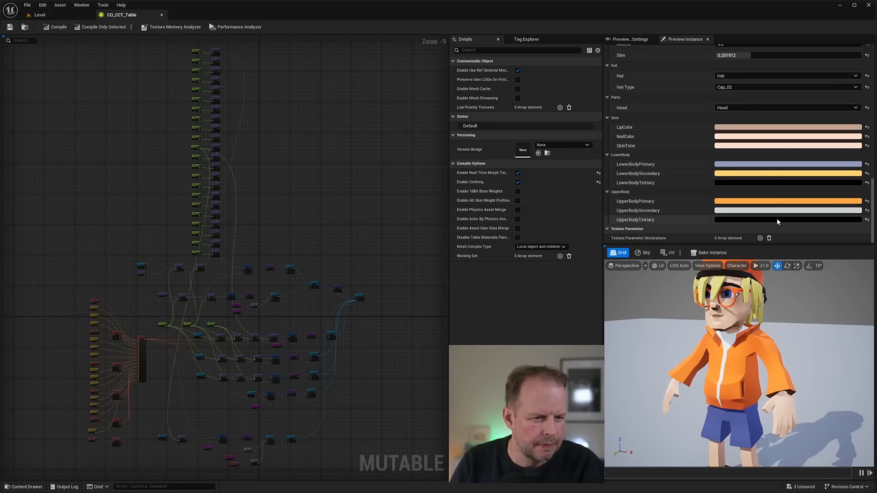
pyautogui.click(709, 252)
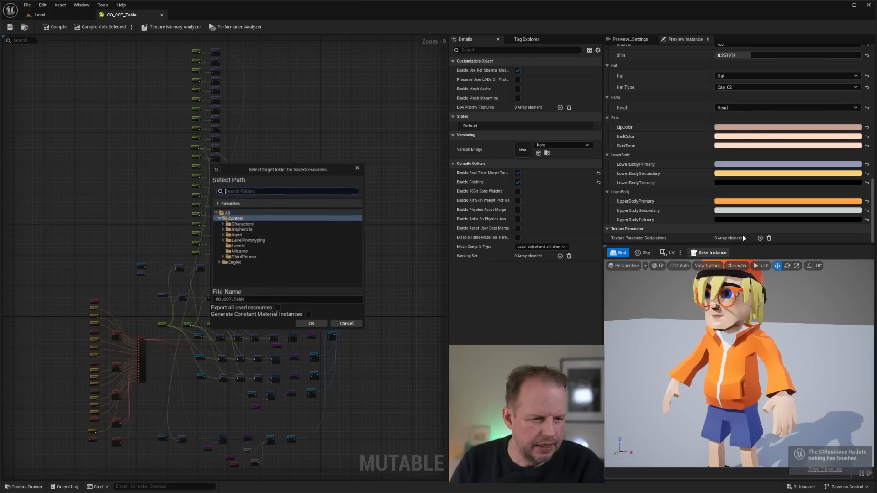
pyautogui.click(222, 225)
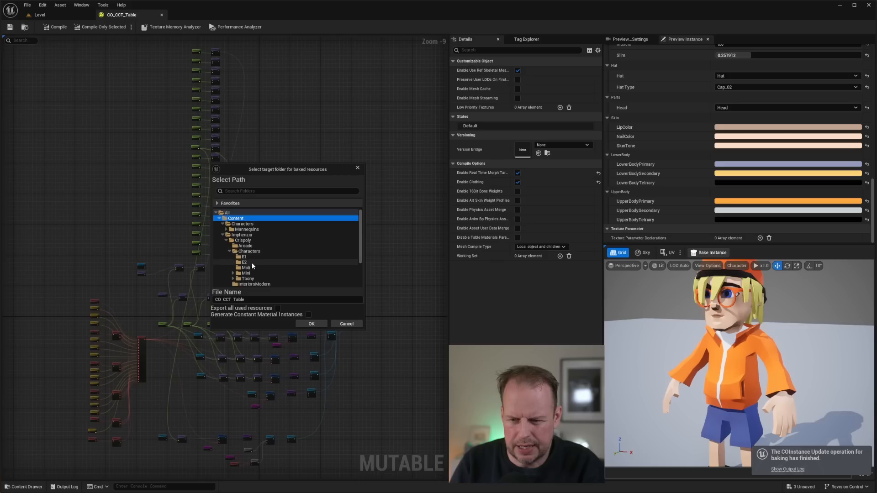
pyautogui.scroll(-2, 265, 268)
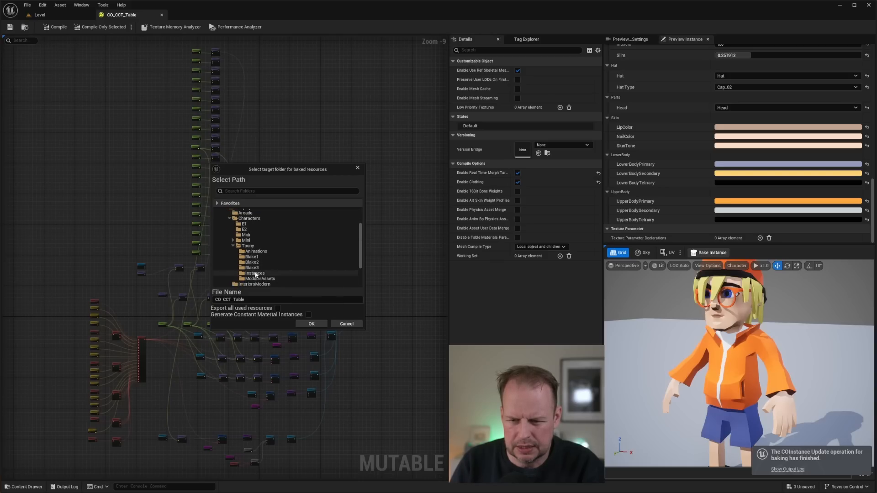
pyautogui.click(256, 274)
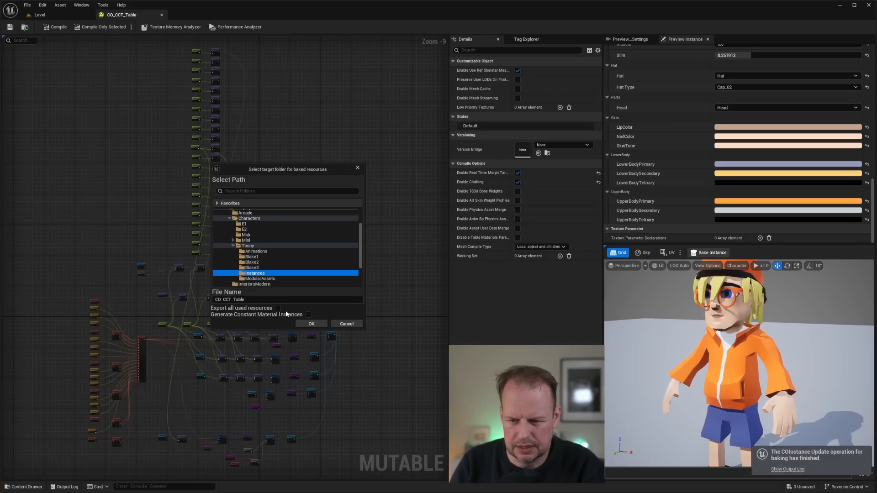
pyautogui.click(311, 324)
pyautogui.click(342, 328)
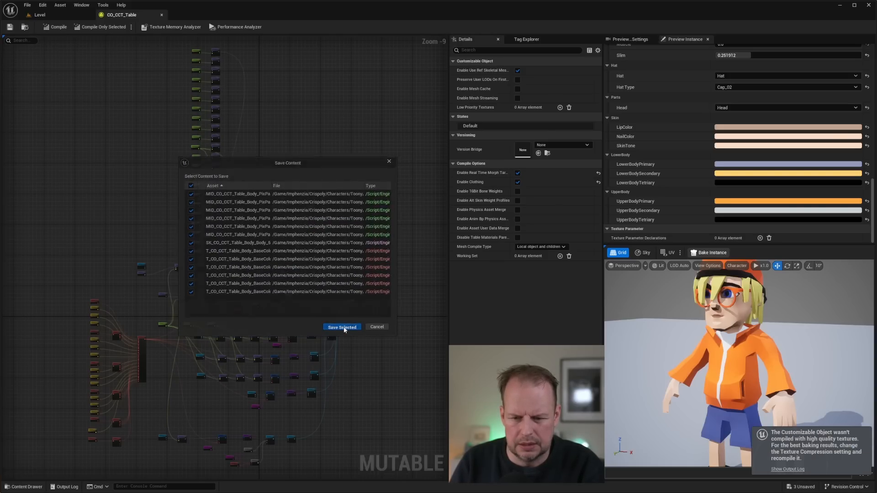
# - Return to the level, pull the view back from the arcade player and select CO_CCT_Table_Inst11 in the sequence
pyautogui.click(59, 17)
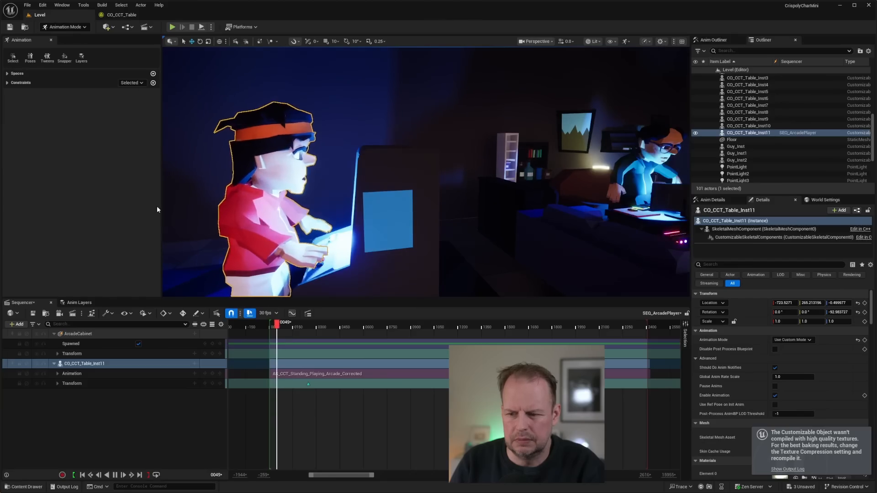
pyautogui.moveTo(339, 177); pyautogui.dragTo(319, 178, button='right')
pyautogui.click(95, 364)
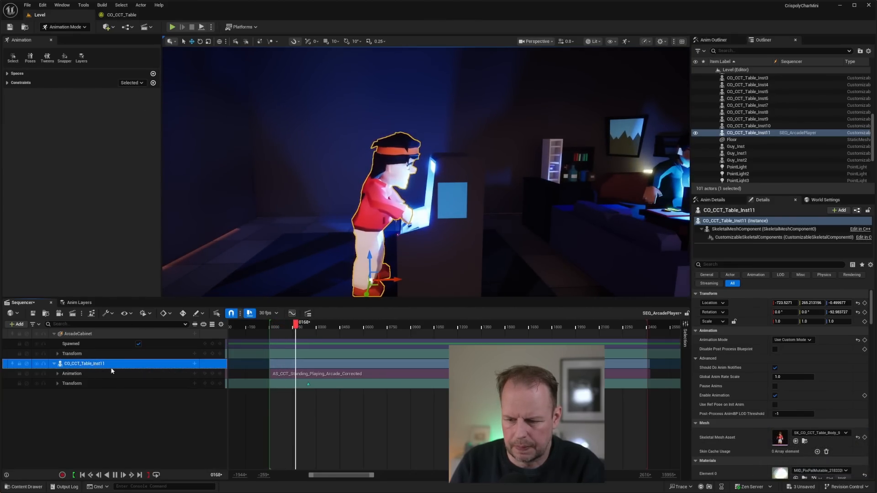
# - Play the level and fly around the arcade player to check the customized character, ending the play session
pyautogui.click(172, 27)
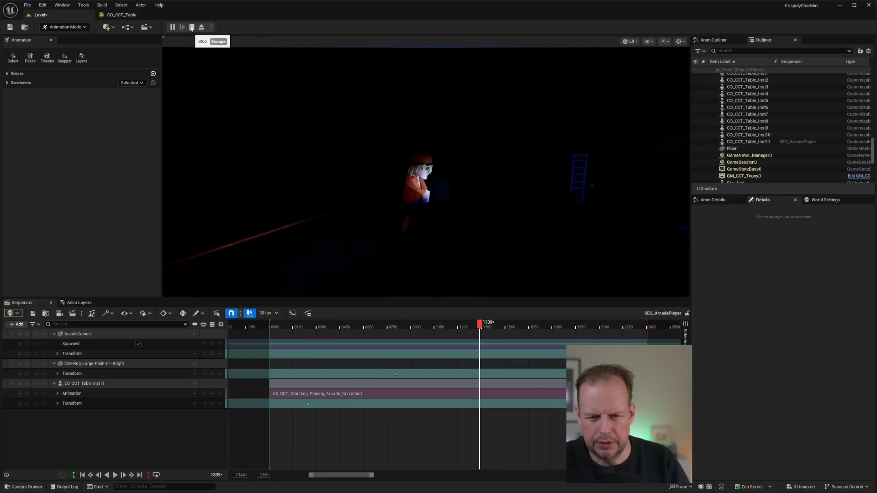
pyautogui.click(426, 172)
pyautogui.press('w')
pyautogui.press('w')
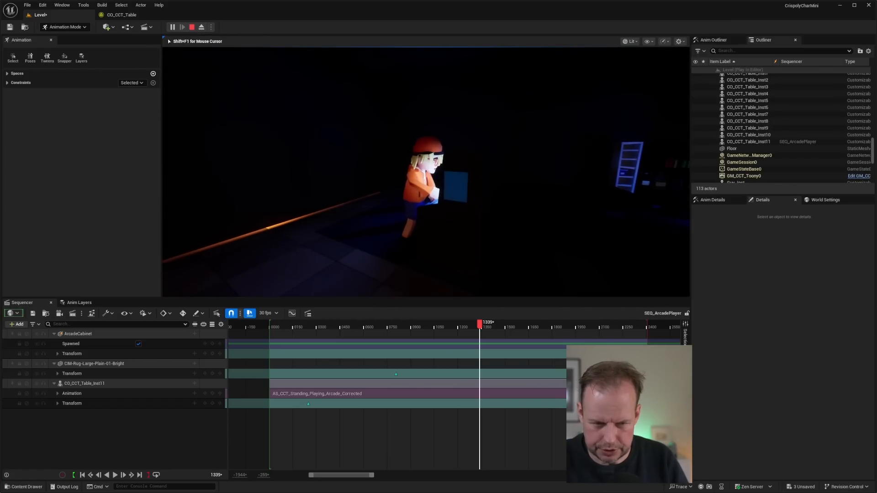
pyautogui.press('a')
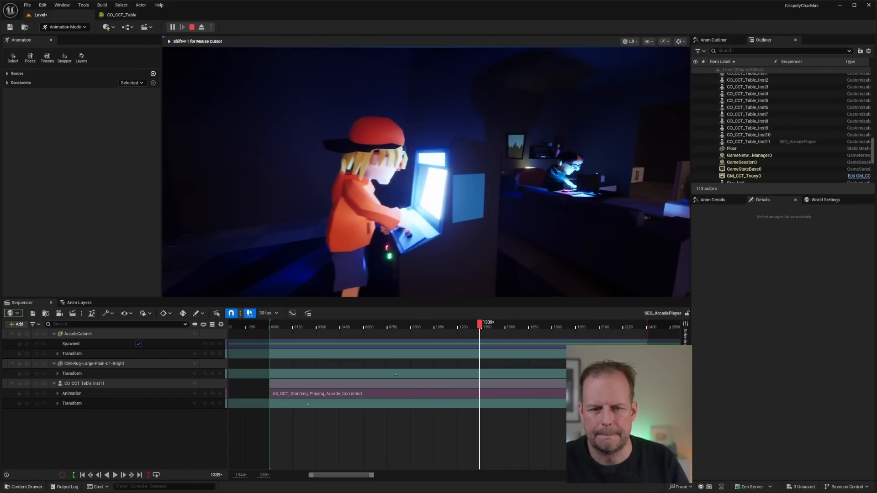
pyautogui.press('d')
pyautogui.press('w')
pyautogui.press('s')
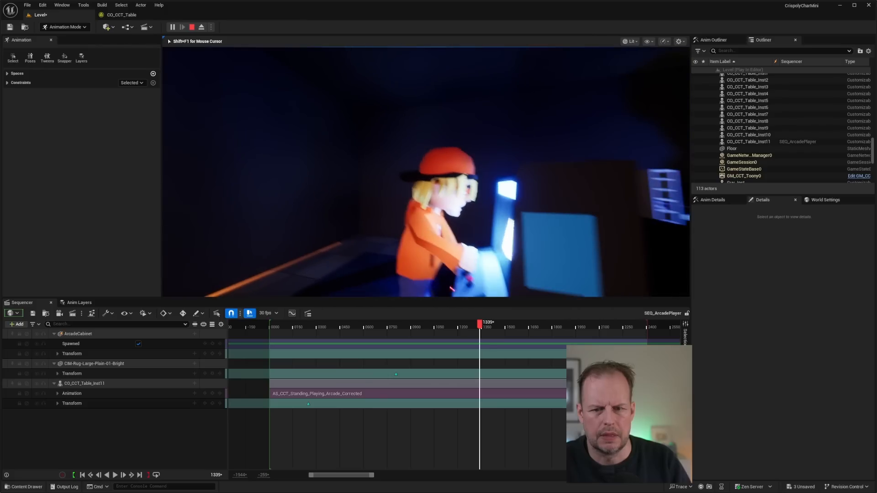
pyautogui.press('Escape')
pyautogui.moveTo(471, 149); pyautogui.dragTo(470, 148, button='right')
pyautogui.press('s')
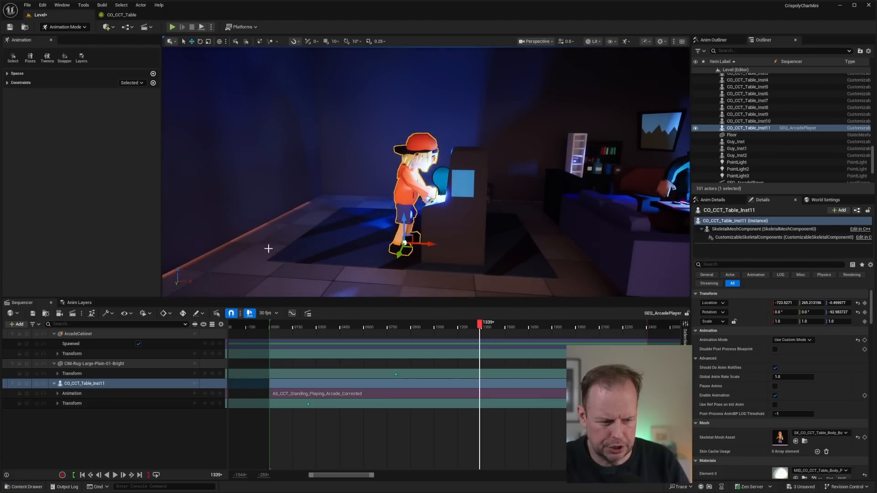
# - Configure the playback settings of the SEQ_ArcadePlayer sequence actor in the level and test them in a short play session
pyautogui.click(203, 386)
pyautogui.click(195, 384)
pyautogui.click(755, 214)
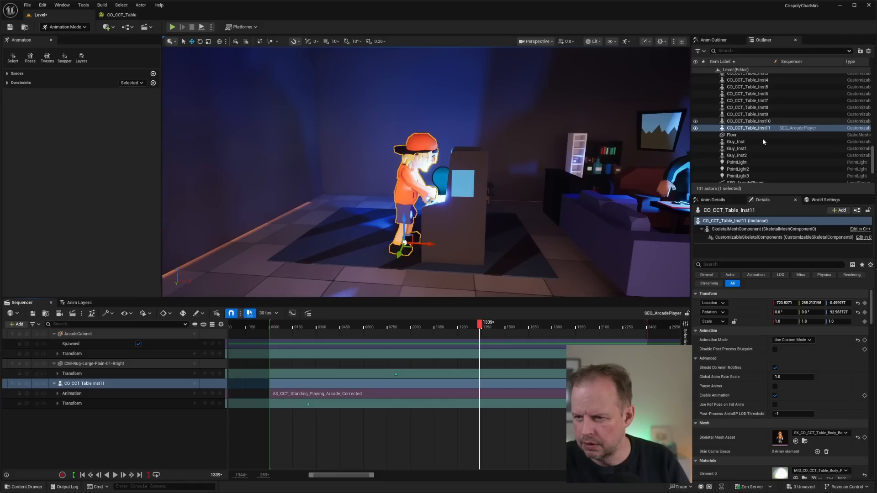
pyautogui.scroll(-3, 763, 134)
pyautogui.click(749, 124)
pyautogui.click(774, 372)
pyautogui.click(785, 381)
pyautogui.click(787, 391)
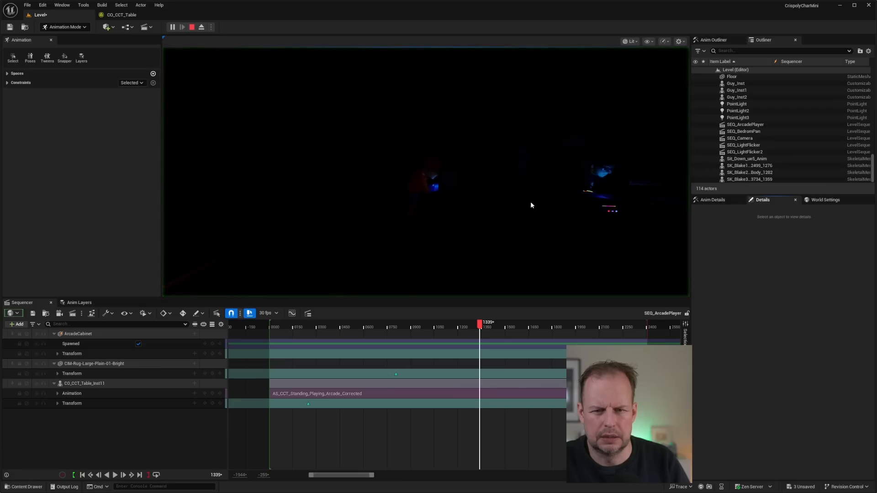
pyautogui.click(530, 203)
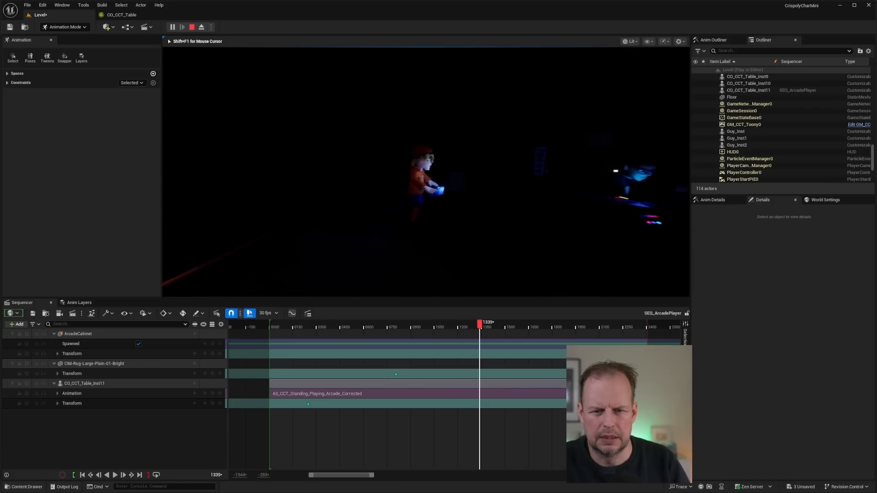
pyautogui.press('Escape')
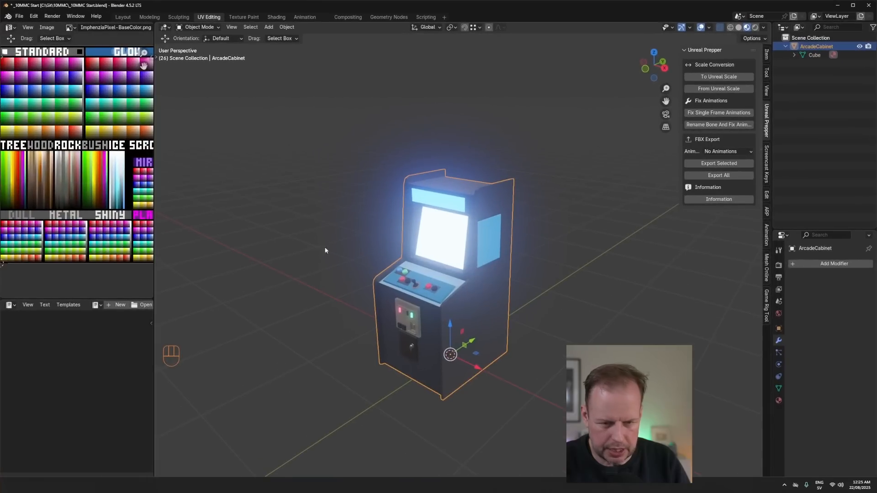
# - In Blender, raise the side panel edge faces flanking the control panel on the ArcadeCabinet mesh
pyautogui.press('Tab')
pyautogui.scroll(5, 453, 291)
pyautogui.hotkey('alt', 'z')
pyautogui.press('3')
pyautogui.keyDown('shift'); pyautogui.click(403, 400); pyautogui.keyUp('shift')
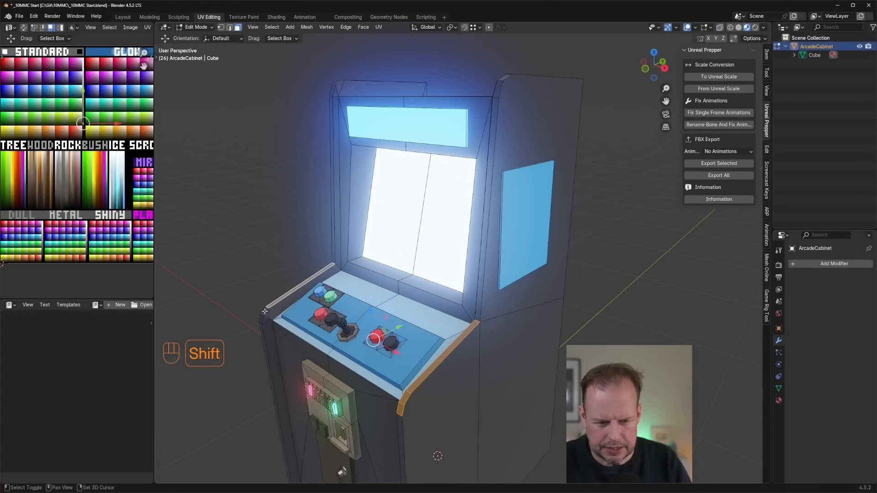
pyautogui.moveTo(342, 315); pyautogui.dragTo(343, 272)
pyautogui.scroll(-3, 525, 239)
pyautogui.moveTo(524, 239); pyautogui.dragTo(467, 254, button='middle')
pyautogui.press('Tab')
# - Export the selected arcade cabinet with Unreal Prepper as ArcadeCabinet.fbx to the Desktop, without animations
pyautogui.moveTo(552, 279); pyautogui.dragTo(532, 247, button='middle')
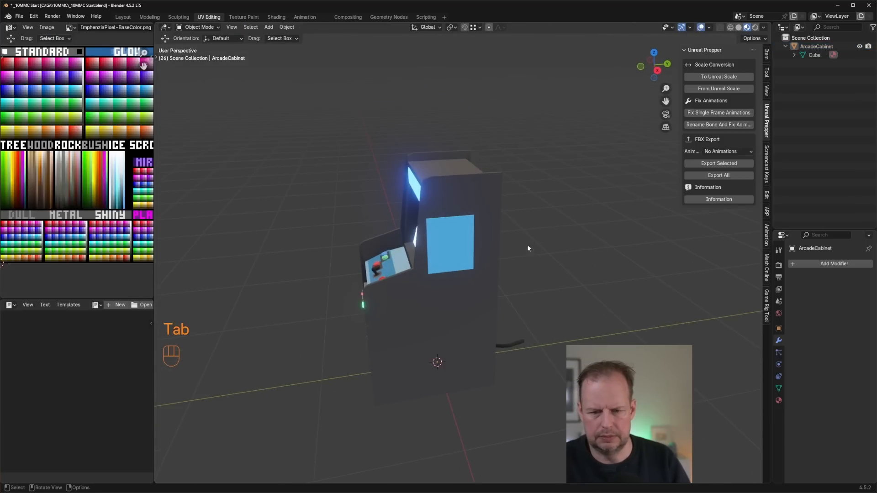
pyautogui.click(720, 162)
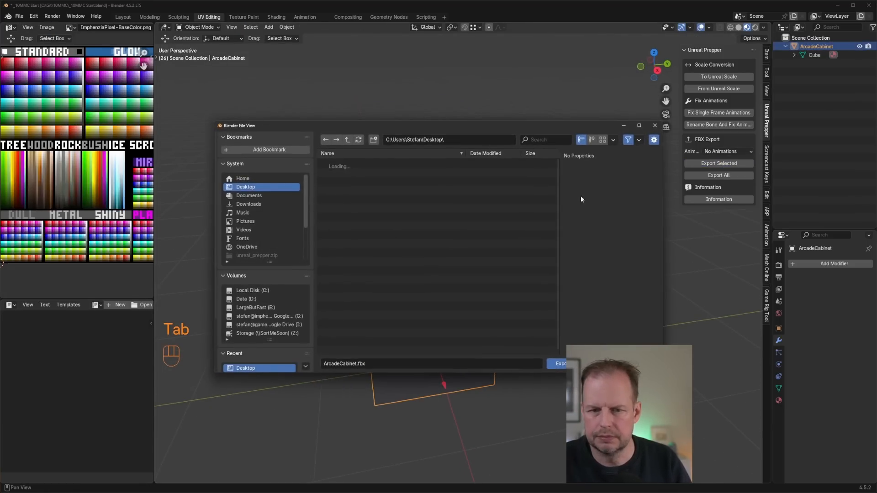
pyautogui.doubleClick(356, 210)
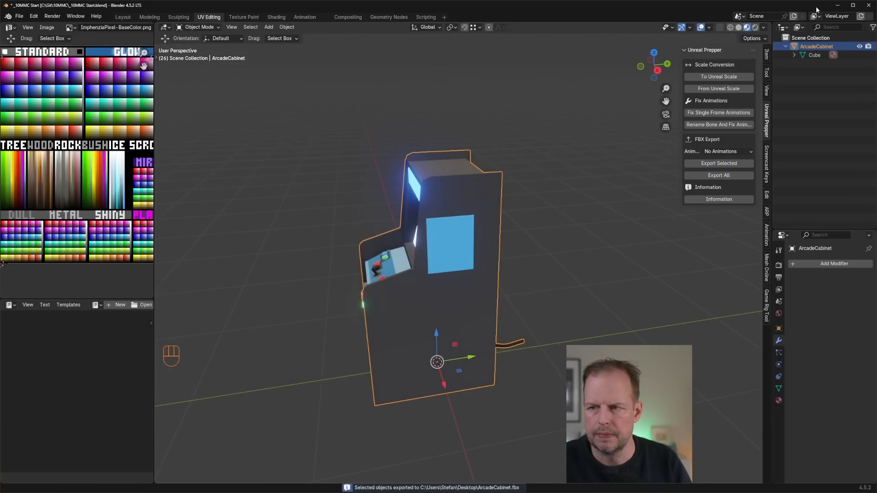
# - Switch to Unreal Editor and reimport the ArcadeCabinet static mesh from the Crispoly Arcade folder
pyautogui.click(838, 6)
pyautogui.click(70, 303)
pyautogui.click(40, 304)
pyautogui.click(26, 486)
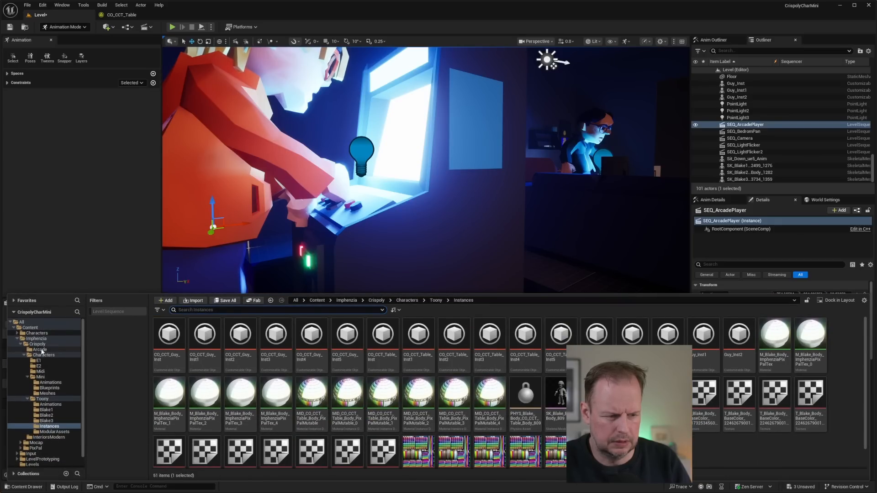
pyautogui.click(40, 350)
pyautogui.rightClick(168, 336)
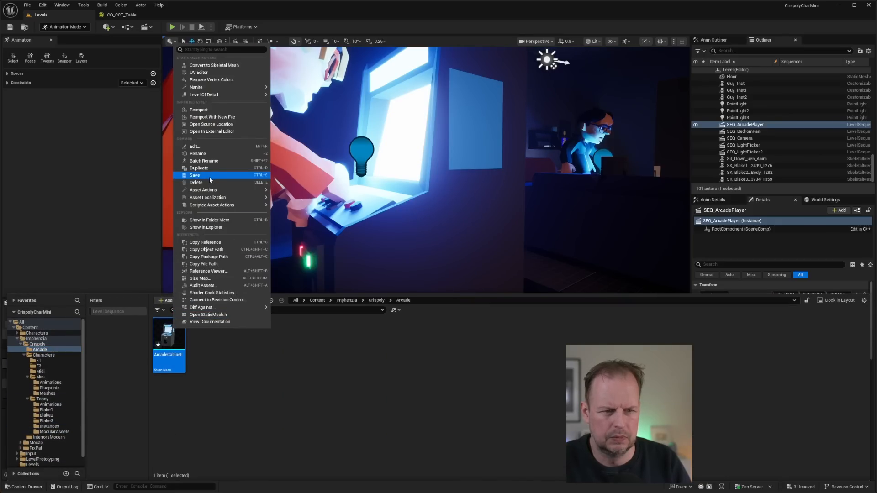
pyautogui.click(198, 110)
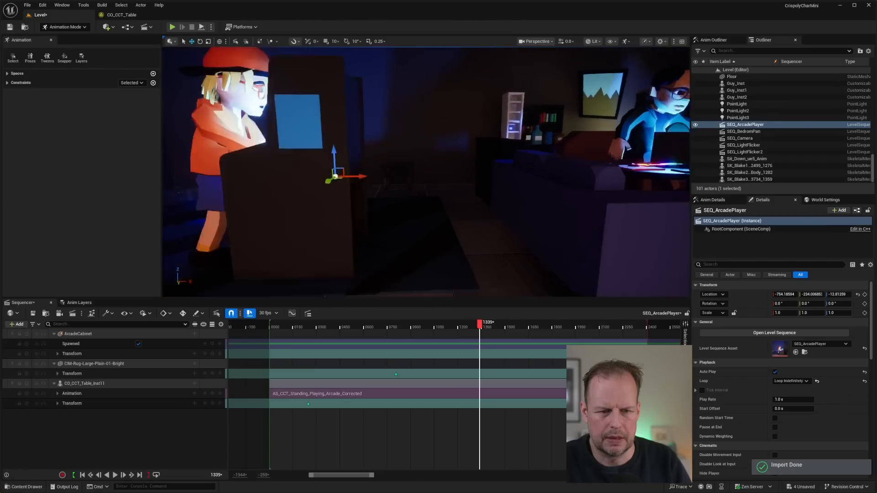
# - Play the level to check the updated arcade cabinet beside the player, end the play session and save the level
pyautogui.moveTo(248, 69); pyautogui.dragTo(248, 69, button='right')
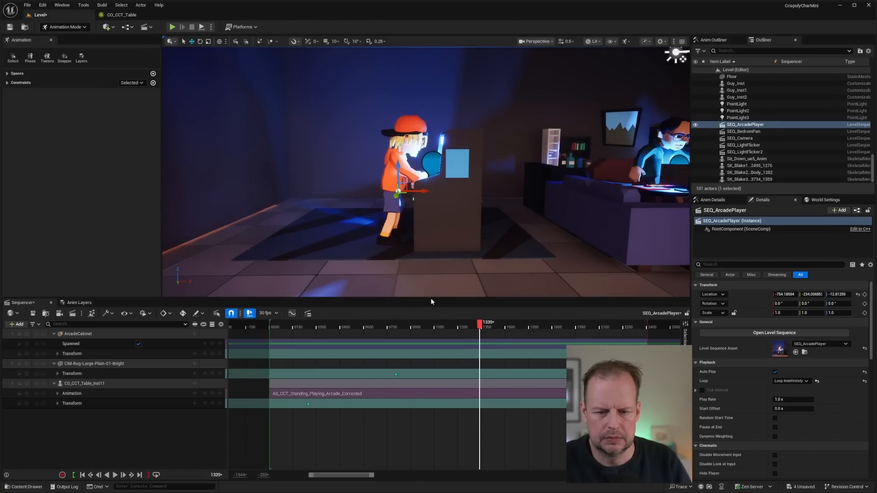
pyautogui.moveTo(429, 301); pyautogui.dragTo(429, 345)
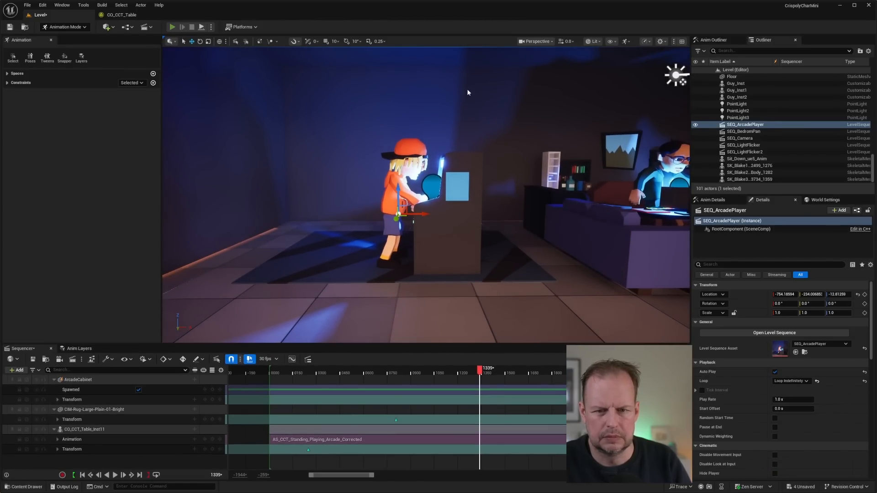
pyautogui.hotkey('alt', 'p')
pyautogui.press('w')
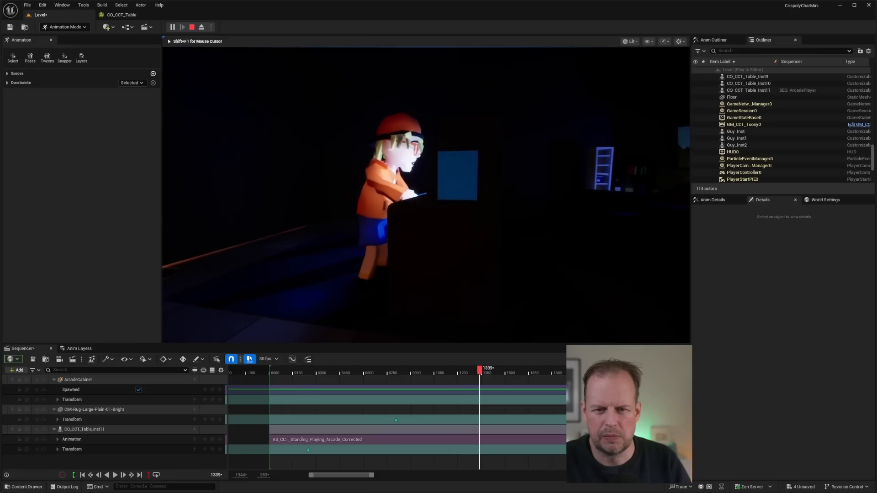
pyautogui.press('s')
pyautogui.press('w')
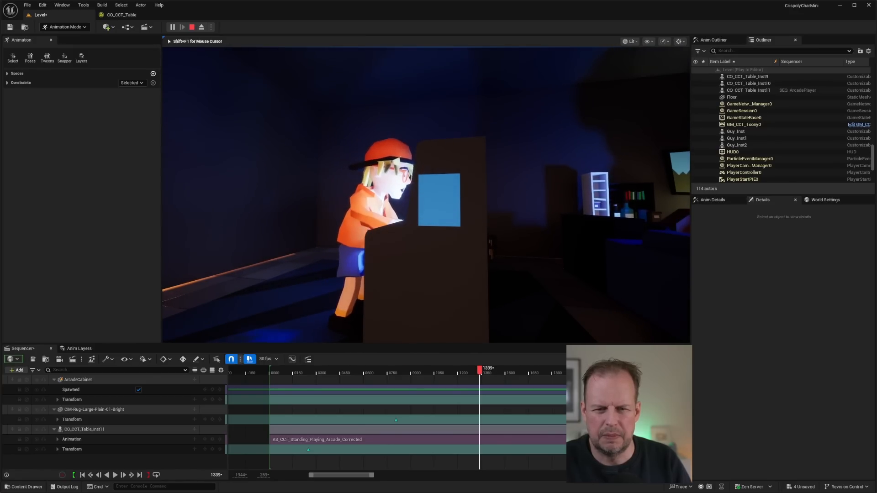
pyautogui.press('Escape')
pyautogui.hotkey('ctrl', 's')
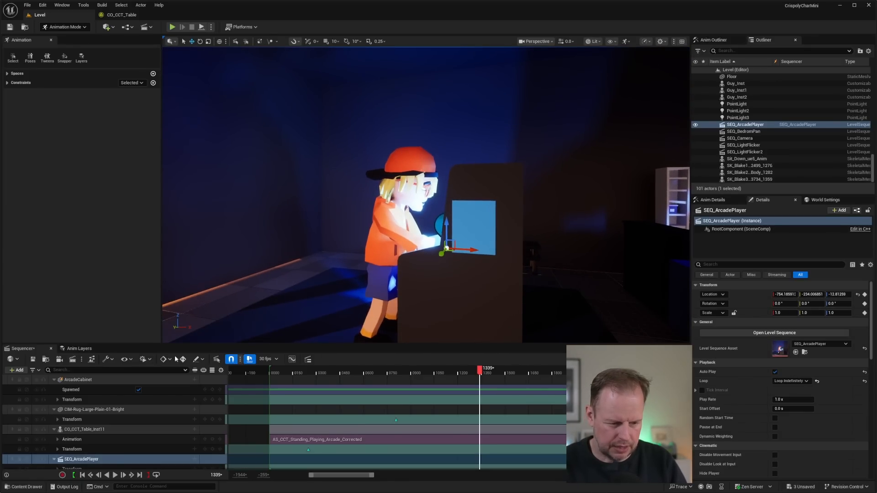
# - Enlarge the area below the viewport and dock the Content Browser in the layout beside Sequencer
pyautogui.moveTo(189, 344); pyautogui.dragTo(190, 276)
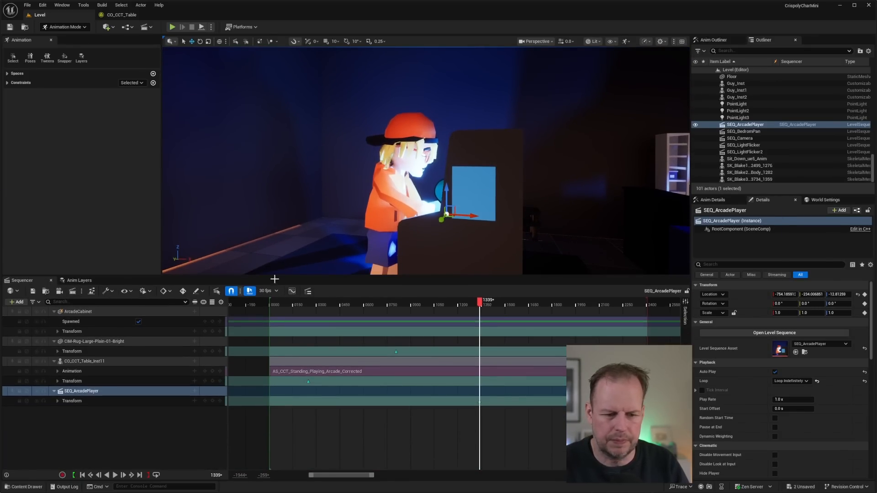
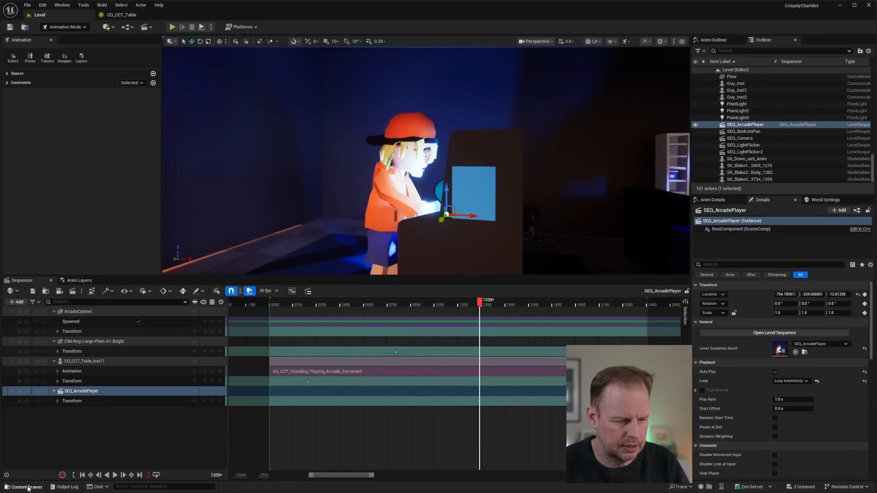
pyautogui.click(25, 487)
pyautogui.click(845, 302)
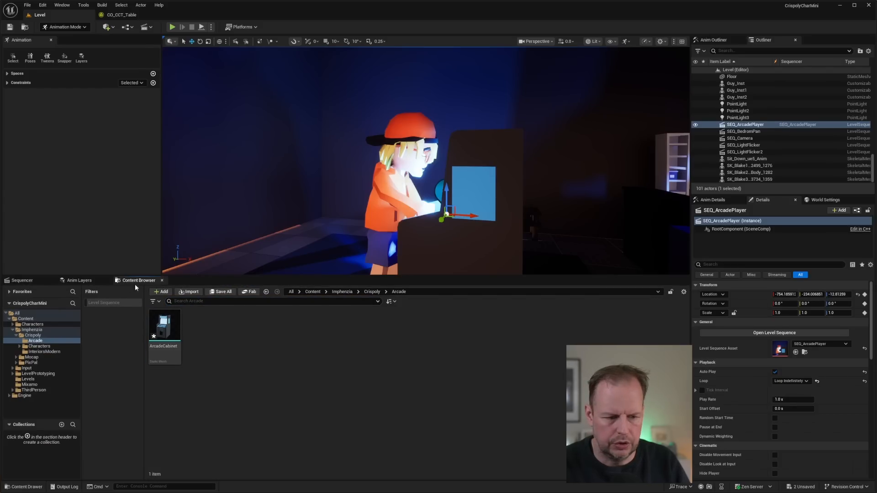
# - Import Stand_Cheering_1_ue5.fbx into the Mocap Raw folder with the SK_Mannequin skeleton and preview the imported animation
pyautogui.click(32, 357)
pyautogui.click(17, 357)
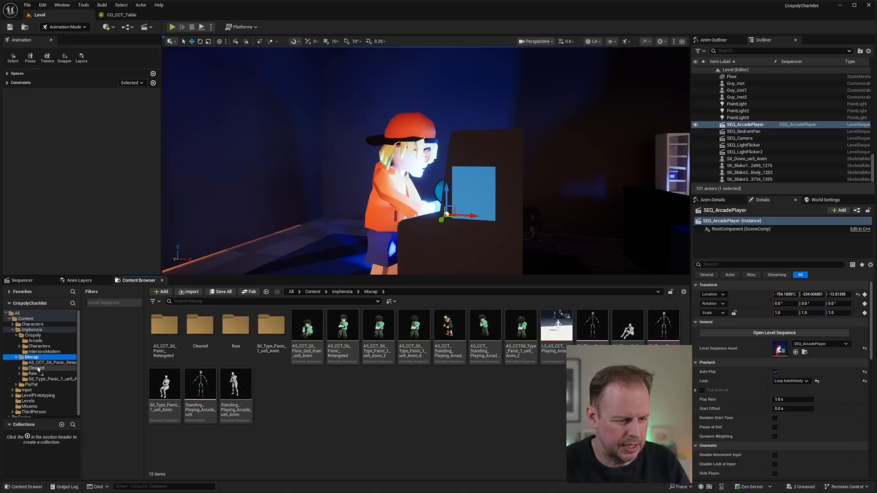
pyautogui.click(208, 210)
pyautogui.scroll(-3, 306, 283)
pyautogui.scroll(-3, 306, 283)
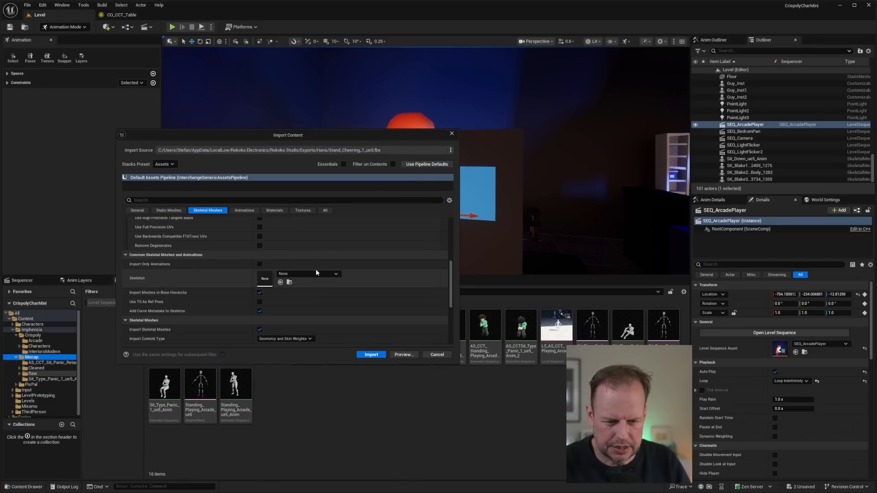
pyautogui.click(315, 274)
pyautogui.write('s')
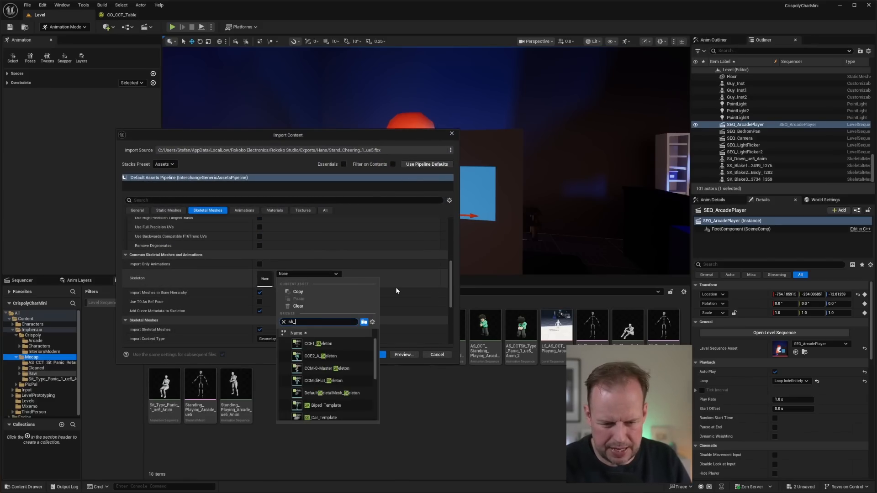
pyautogui.write('k_')
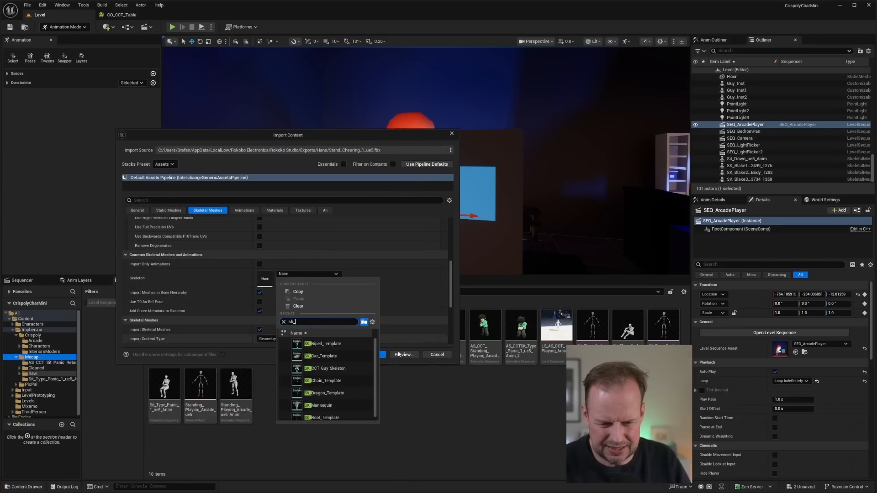
pyautogui.click(321, 405)
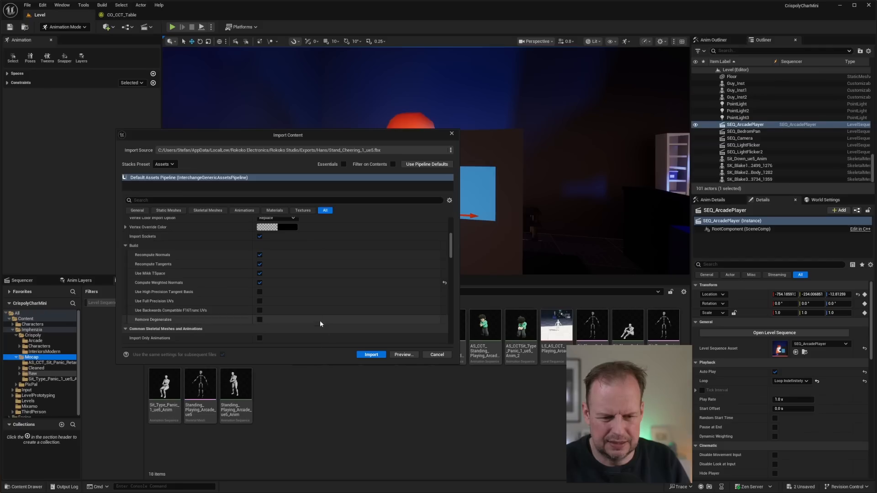
pyautogui.click(273, 210)
pyautogui.click(370, 355)
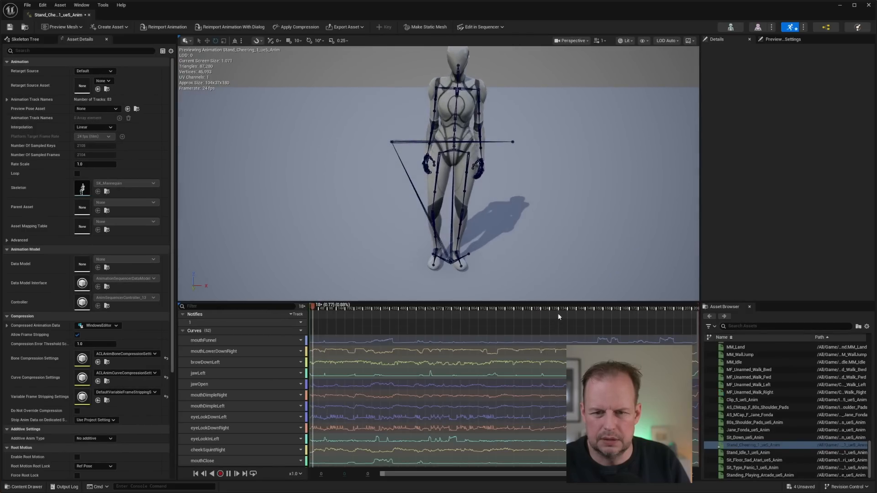
pyautogui.keyDown('alt'); pyautogui.moveTo(500, 183); pyautogui.dragTo(466, 183, button='right'); pyautogui.keyUp('alt')
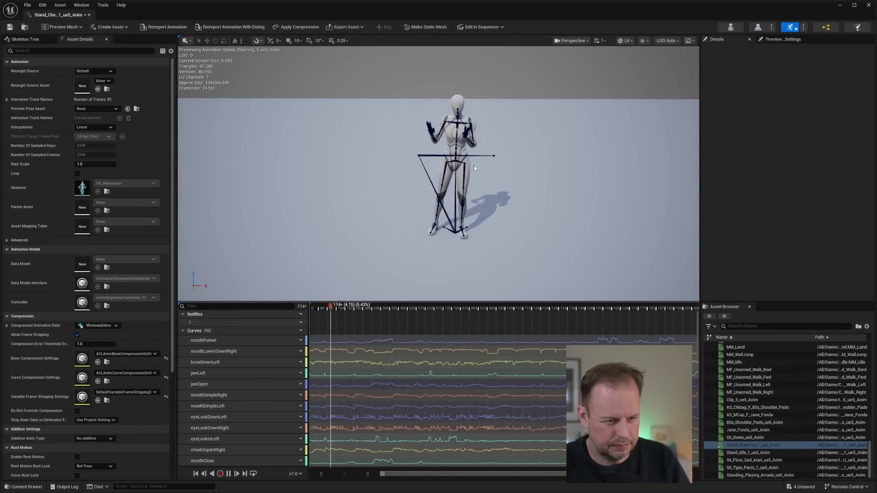
pyautogui.click(89, 15)
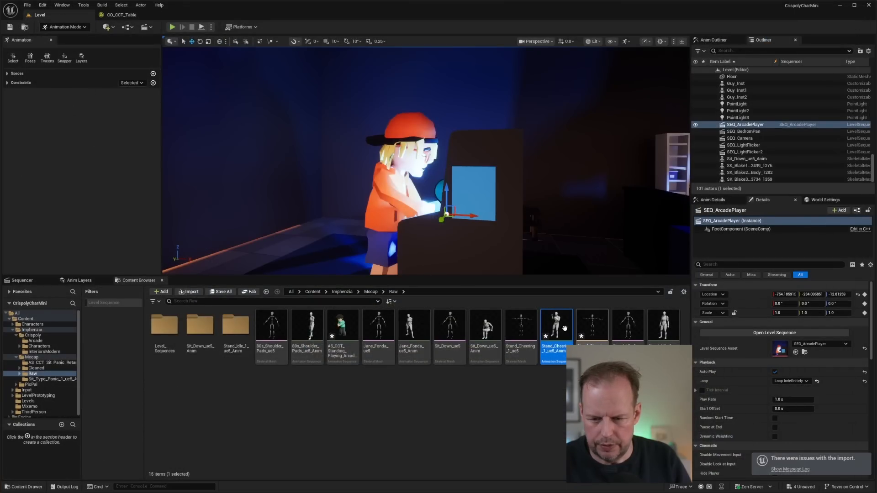
# - Set up retargeting for Stand_Cheering_1_ue5_Anim with the auto-generated retargeter disabled and RTG_CCT_Guy as the retarget asset
pyautogui.rightClick(560, 329)
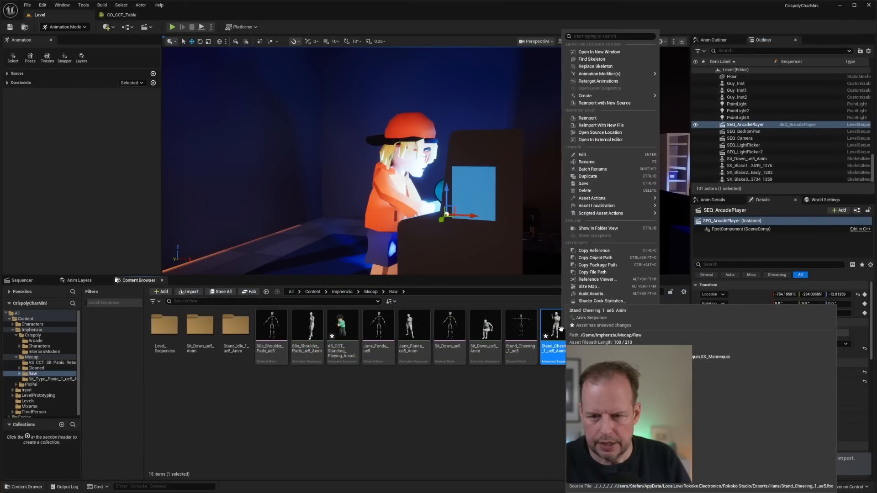
pyautogui.click(600, 81)
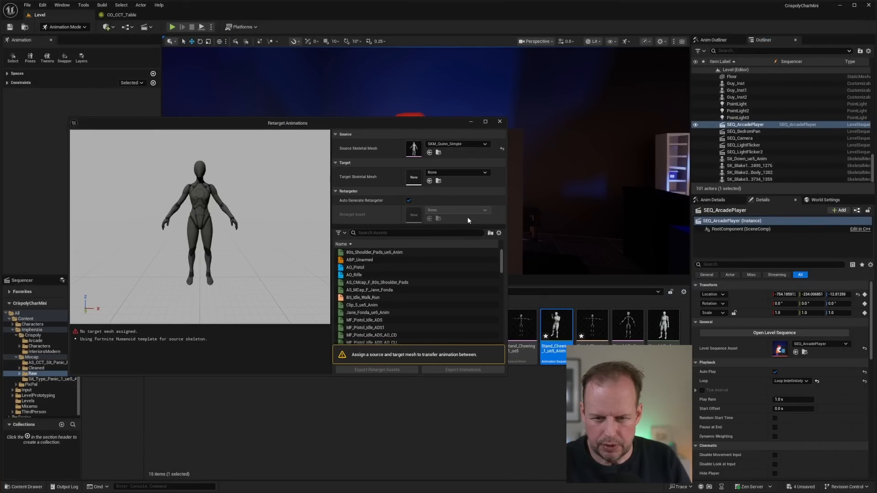
pyautogui.click(409, 201)
pyautogui.click(455, 210)
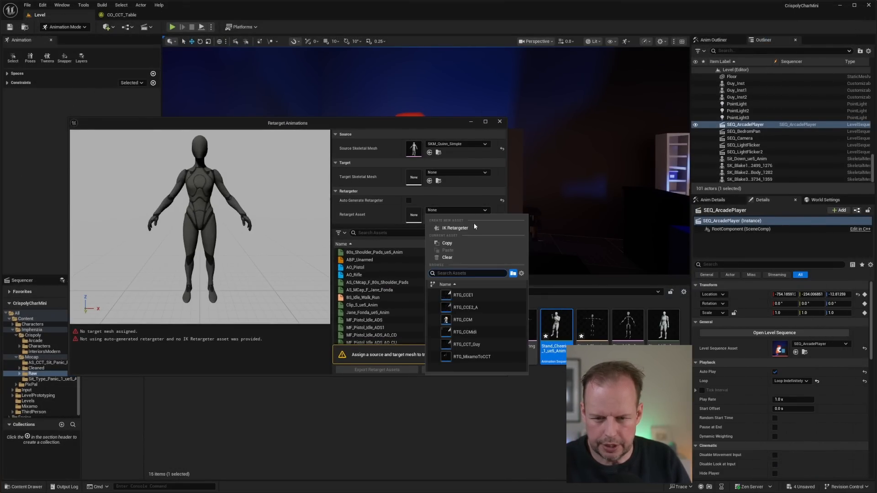
pyautogui.write('rtbg')
pyautogui.press('BackSpace')
pyautogui.press('BackSpace')
pyautogui.write('g')
pyautogui.click(474, 344)
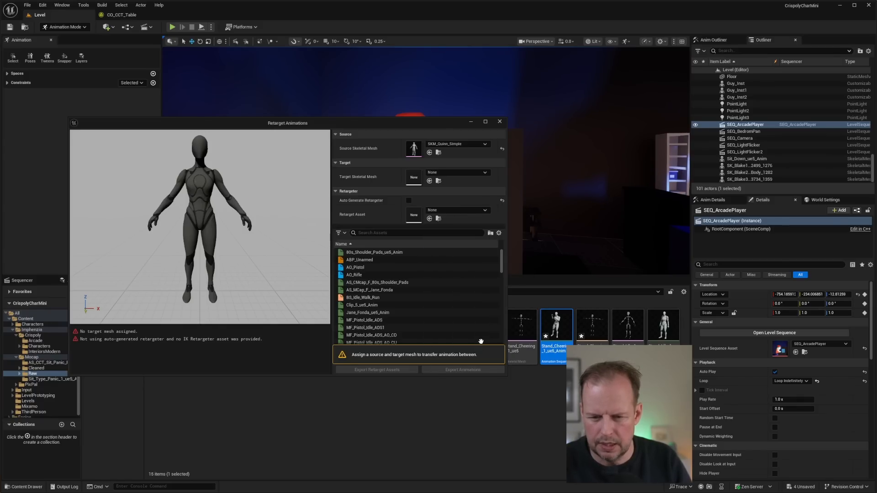
pyautogui.scroll(-3, 411, 310)
pyautogui.scroll(4, 427, 297)
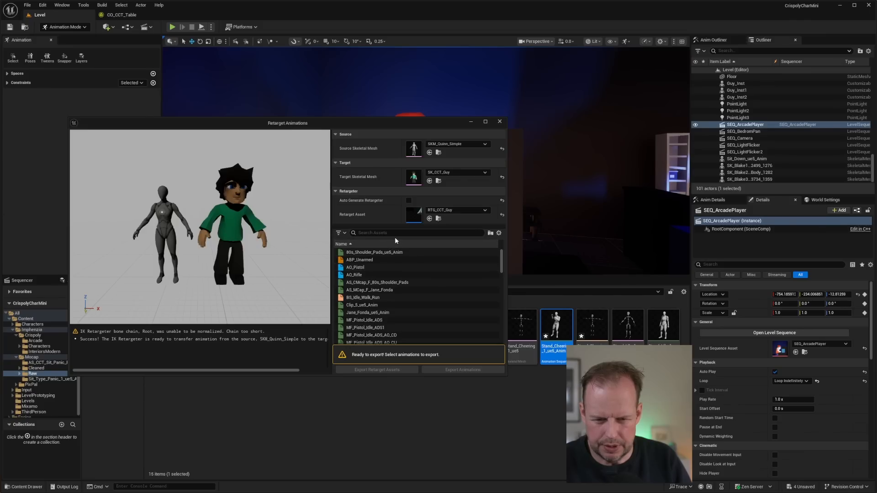
# - Export the retargeted cheering animation to the Imphenzia/Mocap/Raw folder with the prefix AS_CCT_RTG_
pyautogui.write('cheer')
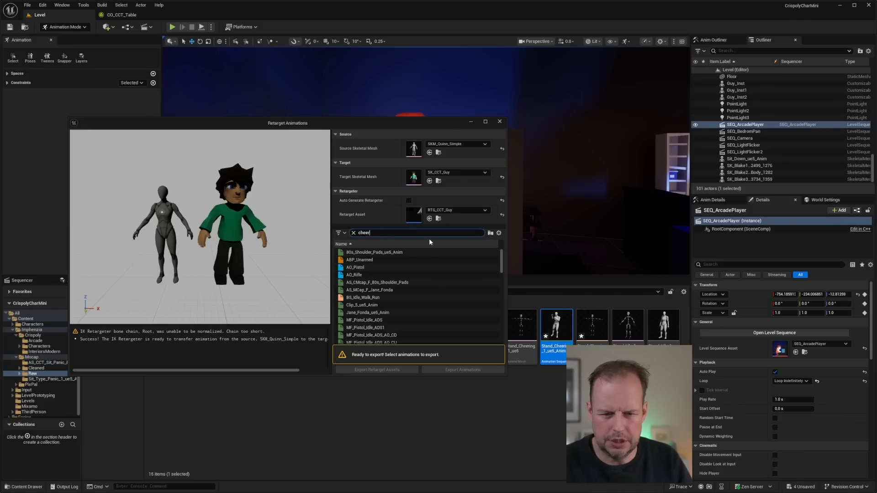
pyautogui.click(392, 252)
pyautogui.click(453, 369)
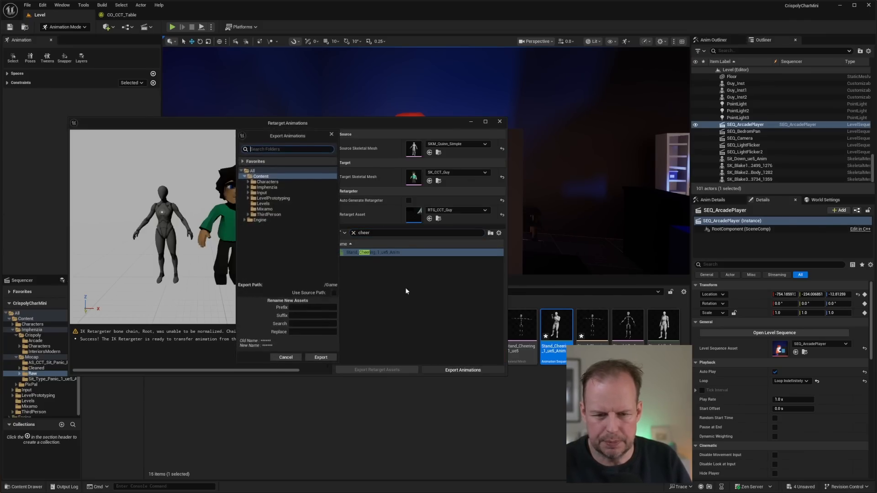
pyautogui.click(247, 187)
pyautogui.click(251, 197)
pyautogui.click(269, 214)
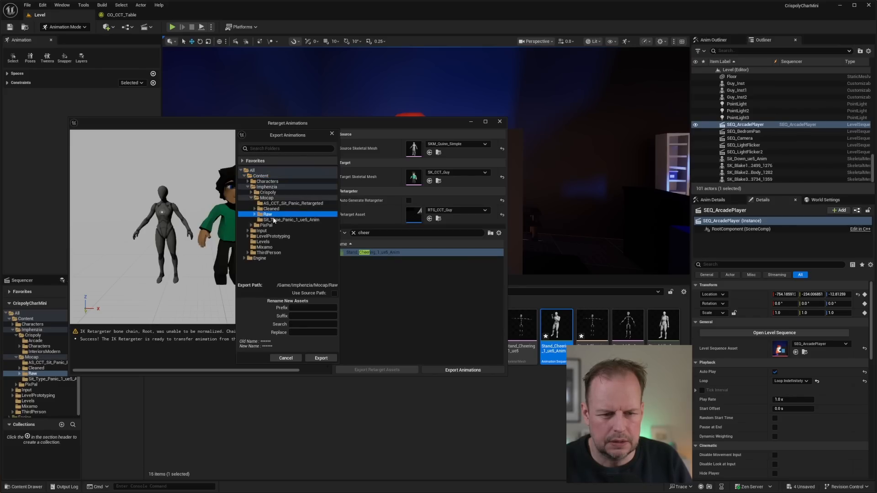
pyautogui.click(323, 305)
pyautogui.write('R')
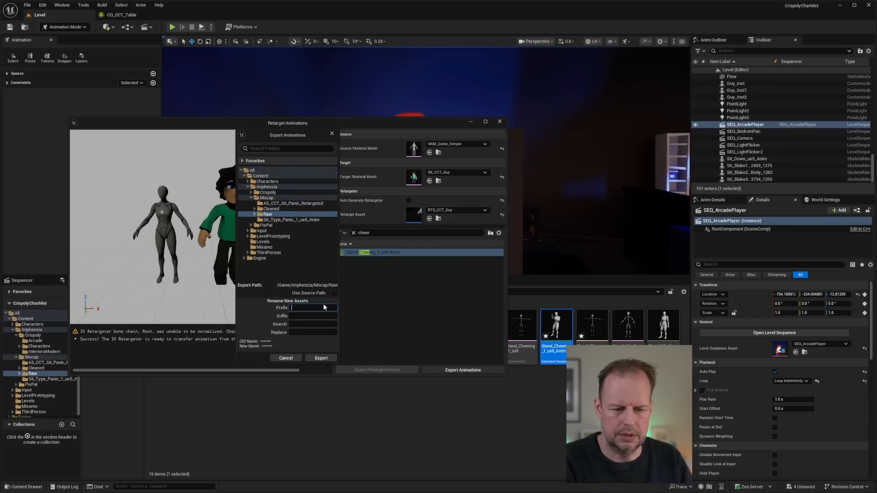
pyautogui.press('BackSpace')
pyautogui.write('AS_CCT_RTG_')
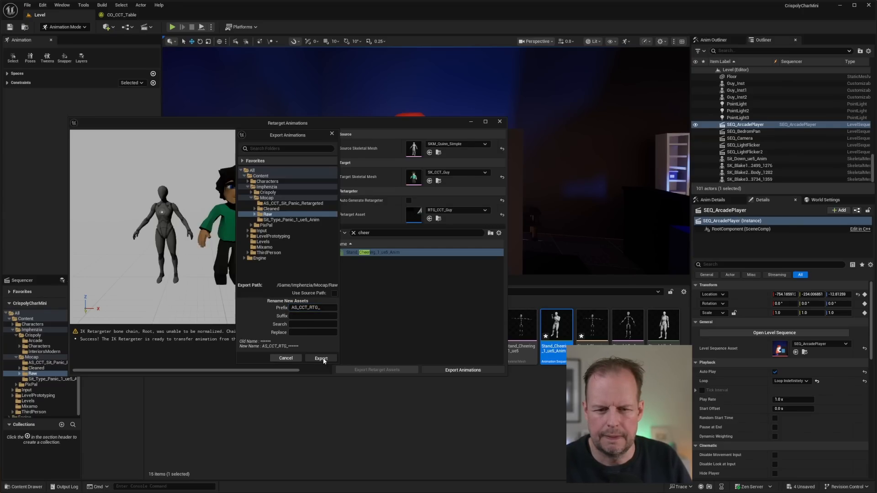
pyautogui.click(322, 359)
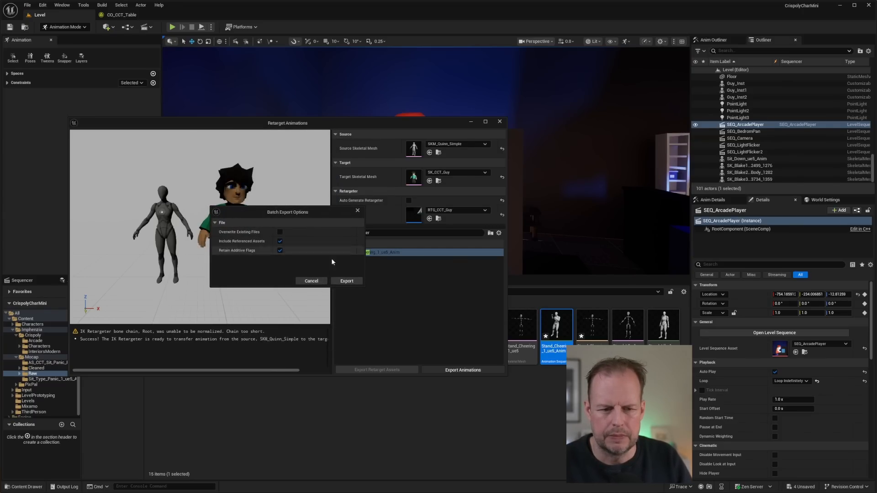
pyautogui.click(346, 281)
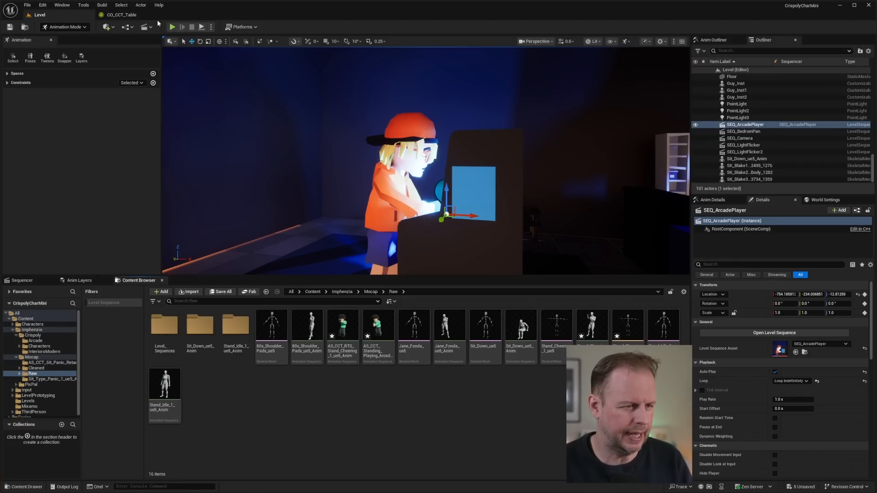
# - Add the retargeted AS_CCT_RTG_Stand_Cheering_1_ue5_Anim from the Mocap Raw folder to the SEQ_ArcadePlayer sequence as a new actor
pyautogui.click(120, 14)
pyautogui.click(48, 17)
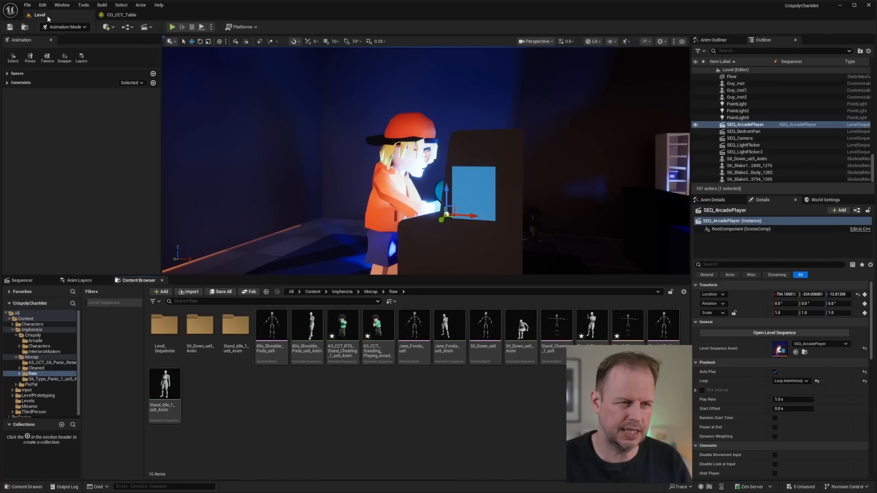
pyautogui.click(33, 357)
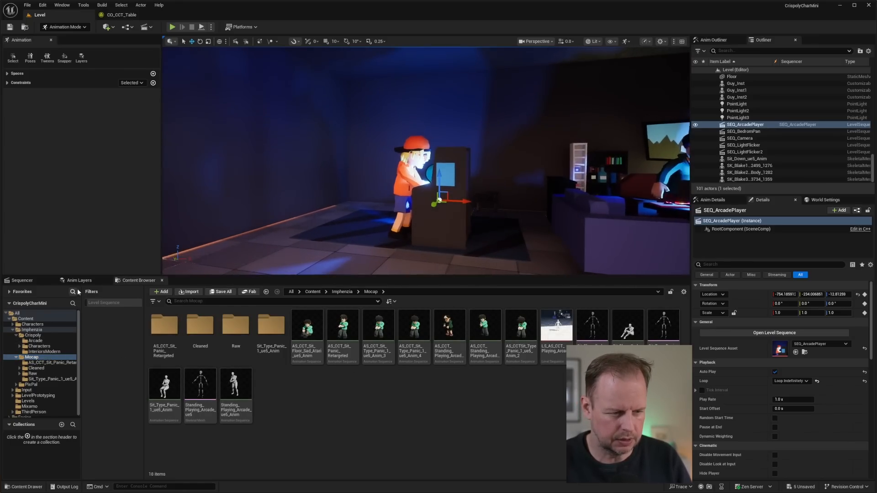
pyautogui.click(32, 374)
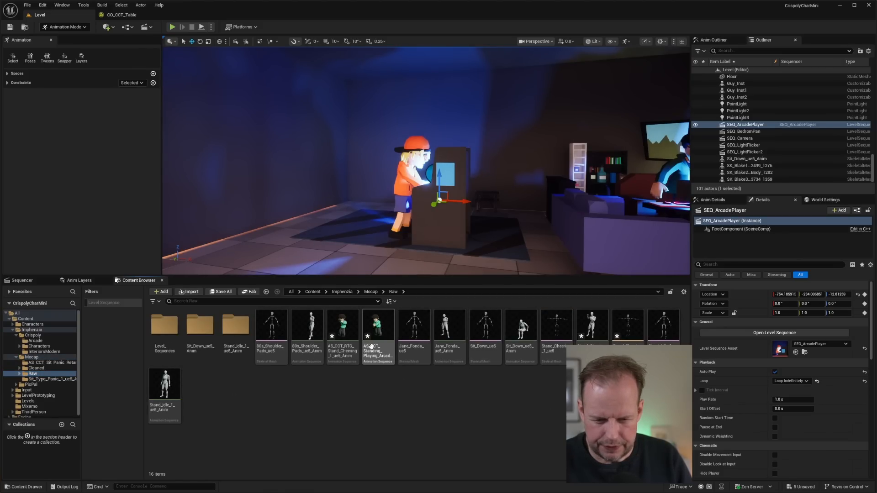
pyautogui.moveTo(346, 321); pyautogui.dragTo(83, 280)
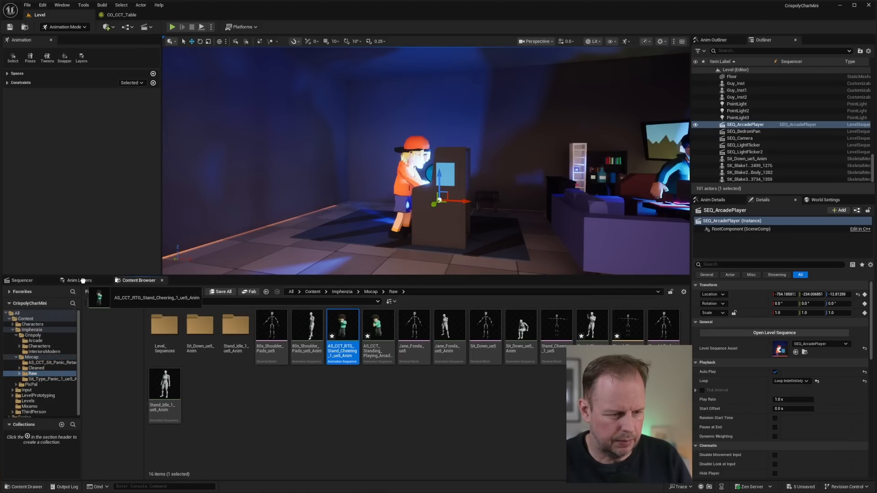
pyautogui.moveTo(16, 279); pyautogui.dragTo(105, 430)
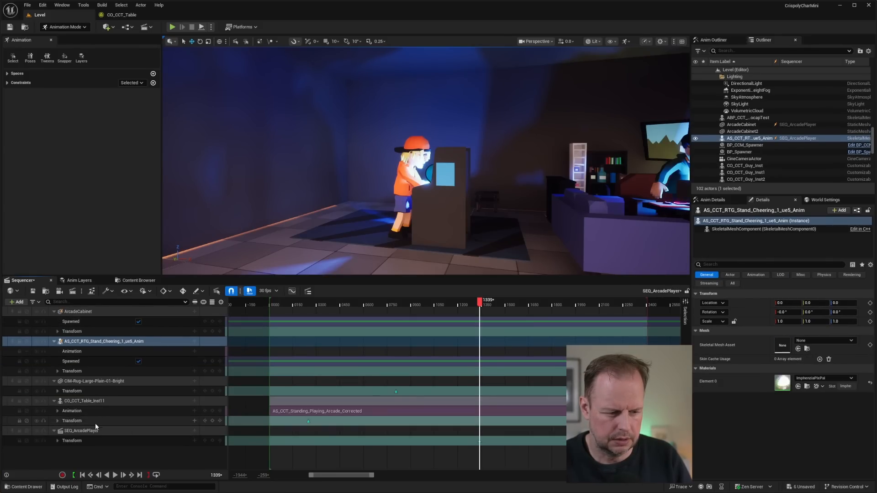
# - Place the cheering character directly behind the arcade player and rotate it to about -36 degrees around the vertical axis
pyautogui.moveTo(445, 159); pyautogui.dragTo(352, 161, button='right')
pyautogui.moveTo(490, 202); pyautogui.dragTo(283, 241)
pyautogui.moveTo(282, 242); pyautogui.dragTo(316, 246, button='right')
pyautogui.moveTo(317, 245); pyautogui.dragTo(294, 269)
pyautogui.moveTo(294, 270); pyautogui.dragTo(298, 202, button='right')
pyautogui.moveTo(273, 207); pyautogui.dragTo(317, 183)
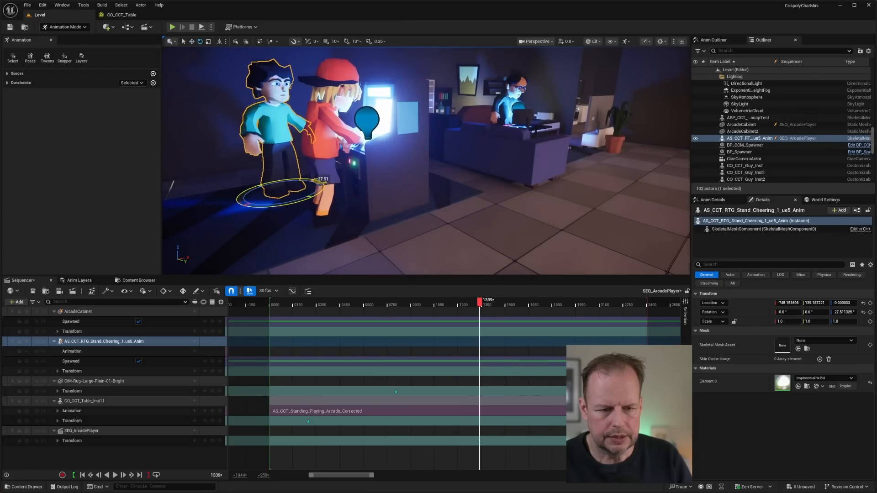
pyautogui.moveTo(311, 206); pyautogui.dragTo(367, 196, button='right')
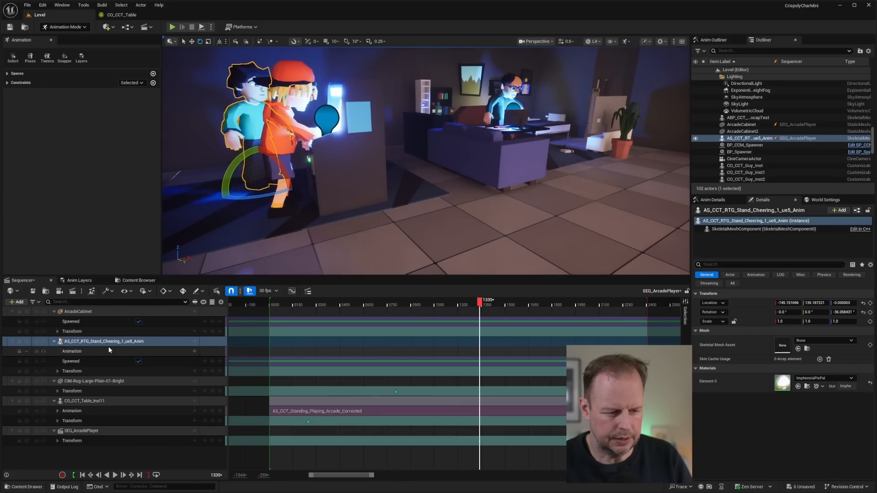
# - Add AS_CCT_RTG_Stand_Cheering_1_ue5_Anim to the cheering actor's animation track at frame 1401 and play back the sequence
pyautogui.click(138, 351)
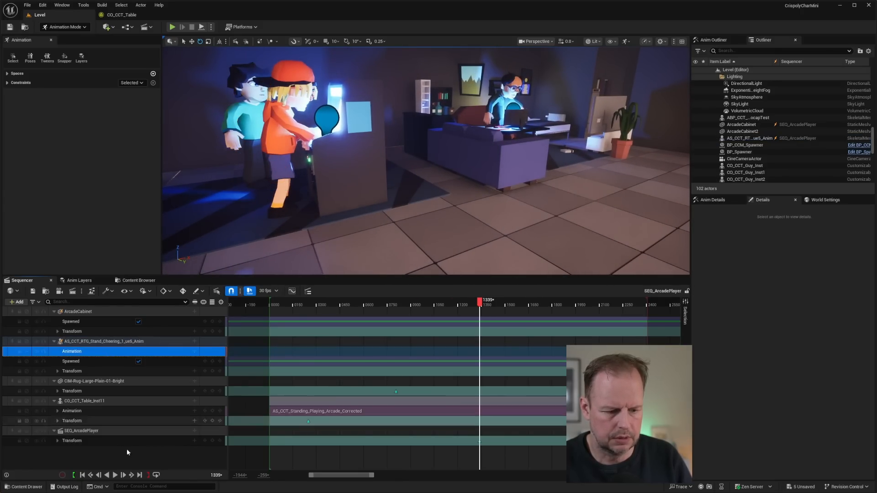
pyautogui.click(115, 475)
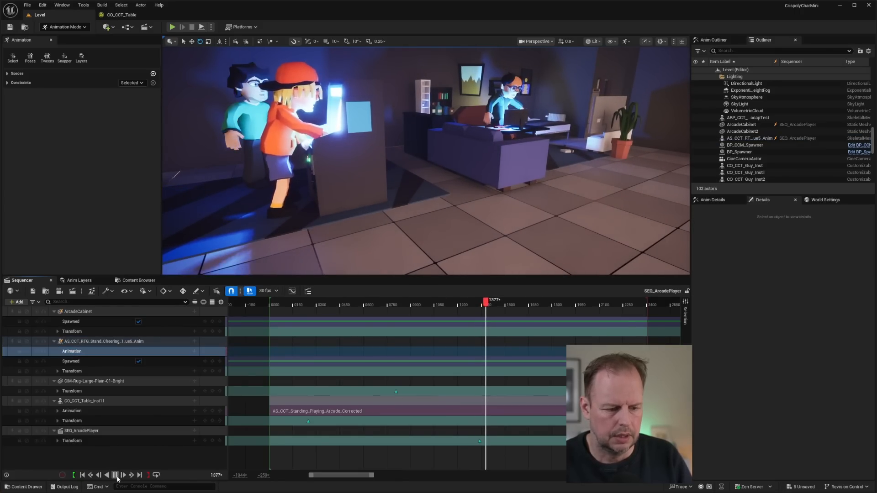
pyautogui.click(116, 475)
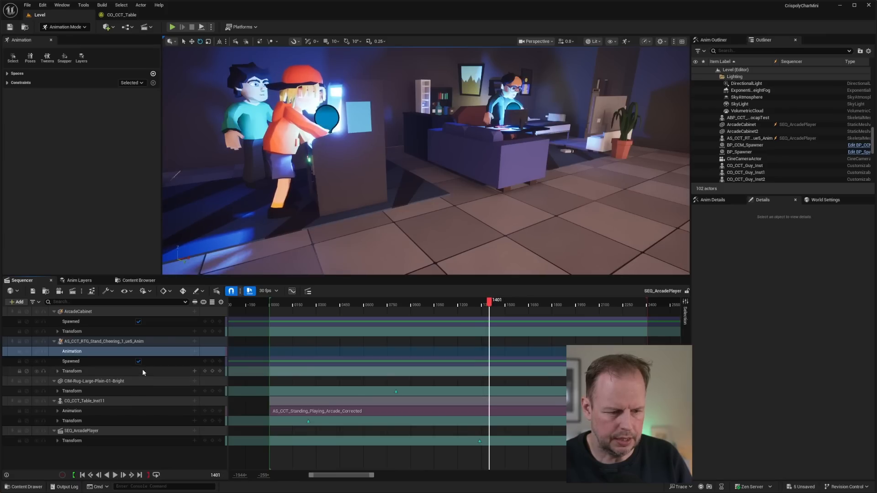
pyautogui.click(194, 352)
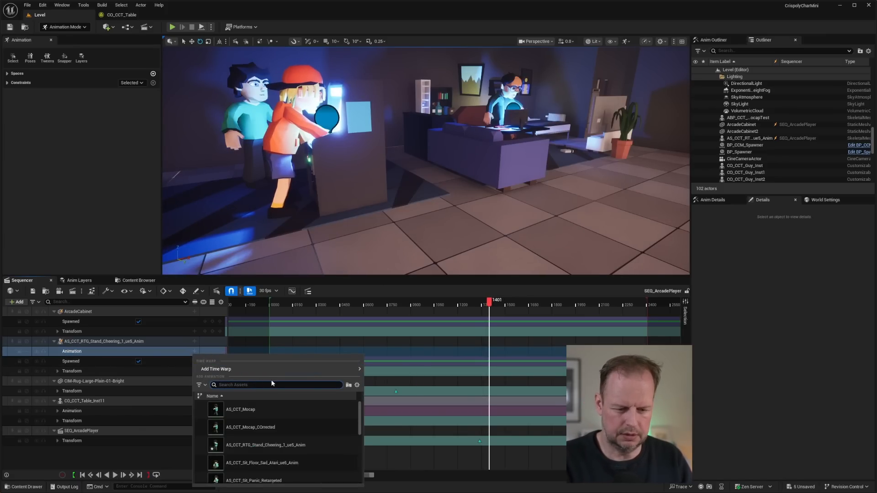
pyautogui.click(301, 446)
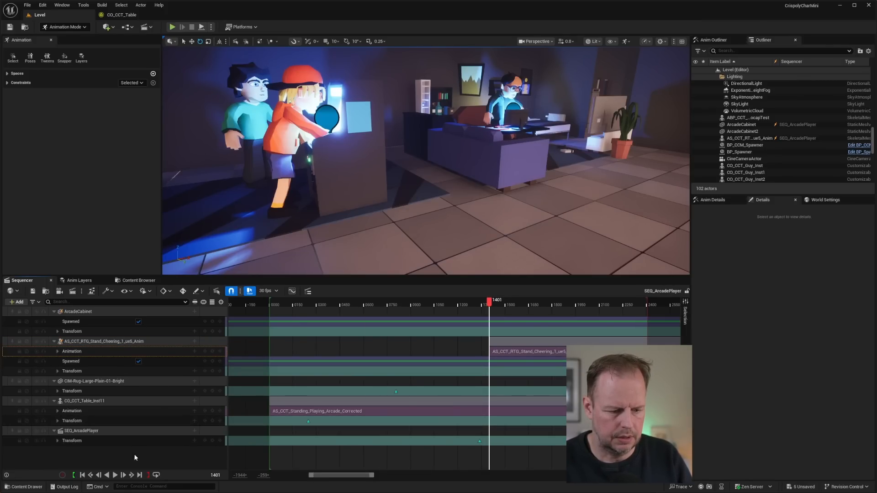
pyautogui.click(116, 475)
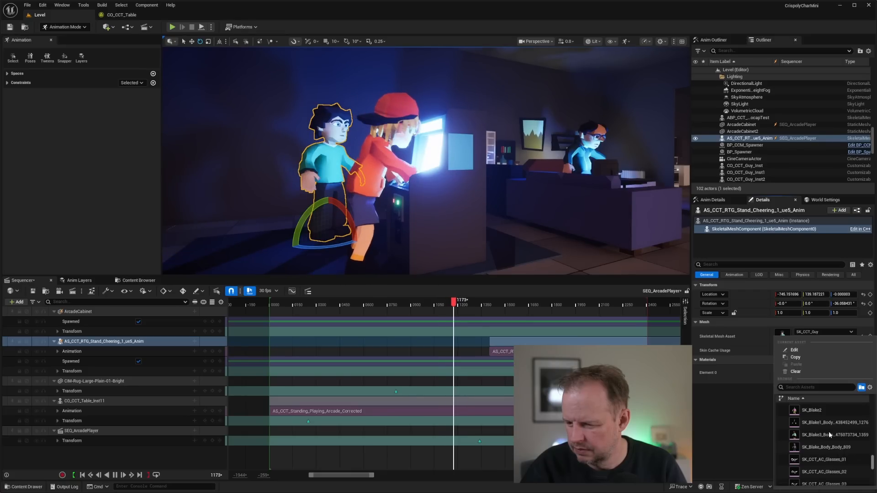
# - Change the cheering actor's mesh to the SK_Blake1 body, then reposition it behind the player, turned to about -125 degrees
pyautogui.click(828, 423)
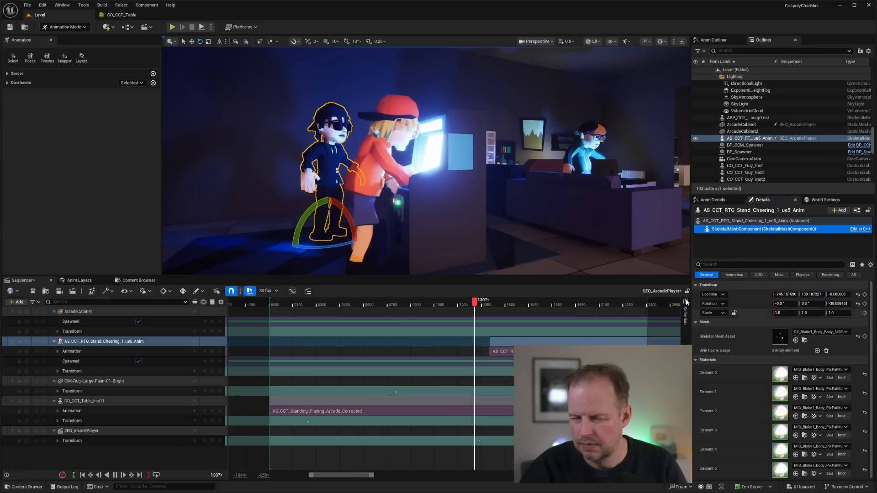
pyautogui.press('space')
pyautogui.click(756, 220)
pyautogui.moveTo(373, 233); pyautogui.dragTo(425, 223)
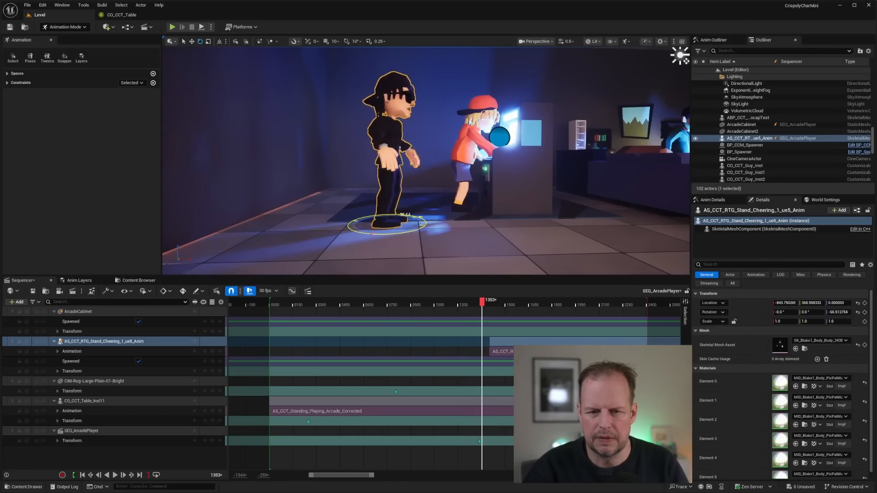
pyautogui.moveTo(368, 217); pyautogui.dragTo(329, 217, button='right')
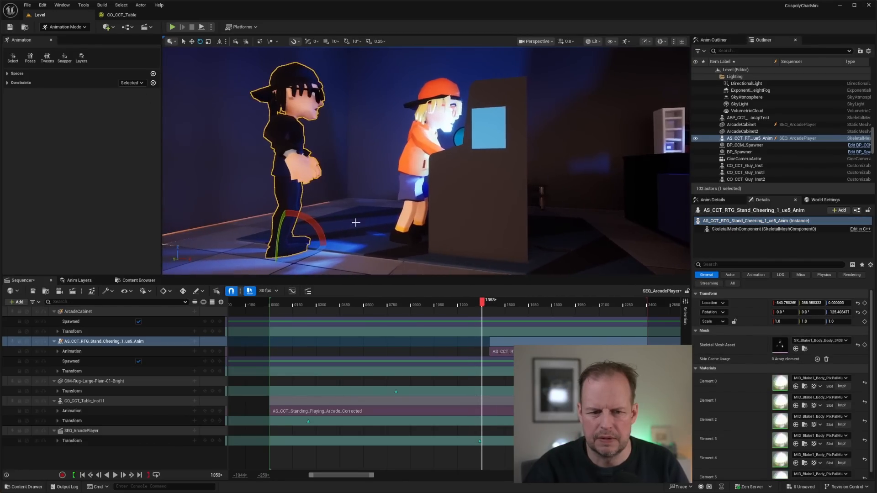
pyautogui.moveTo(298, 251); pyautogui.dragTo(331, 251)
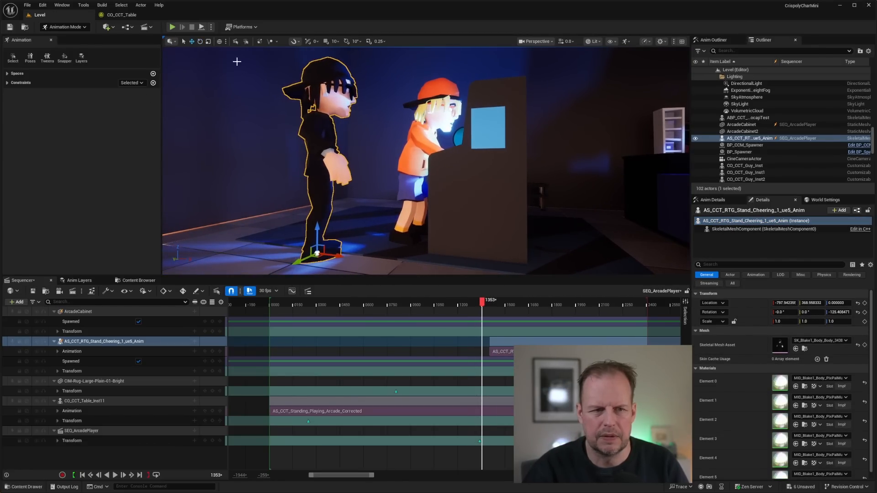
# - Play the level to check the cheering character, then move it closer to the arcade player
pyautogui.click(172, 27)
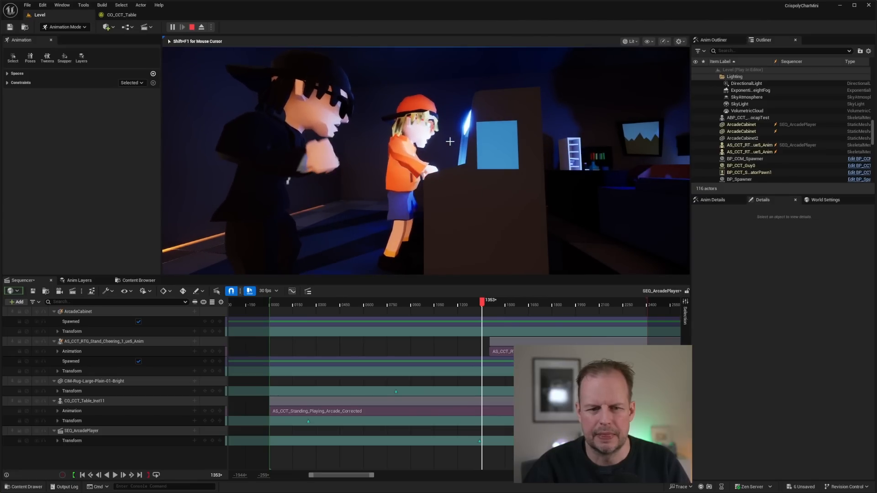
pyautogui.press('Escape')
pyautogui.press('s')
pyautogui.moveTo(358, 162); pyautogui.dragTo(341, 197, button='right')
pyautogui.click(372, 171)
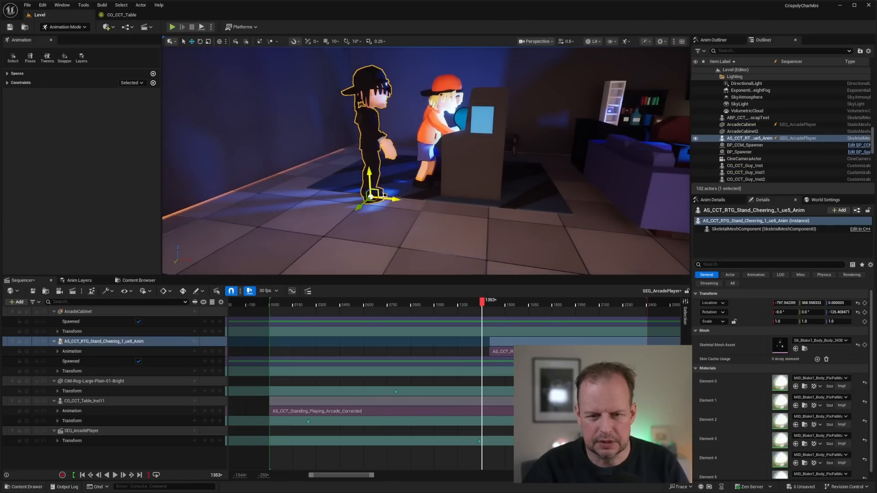
pyautogui.moveTo(373, 200); pyautogui.dragTo(388, 196)
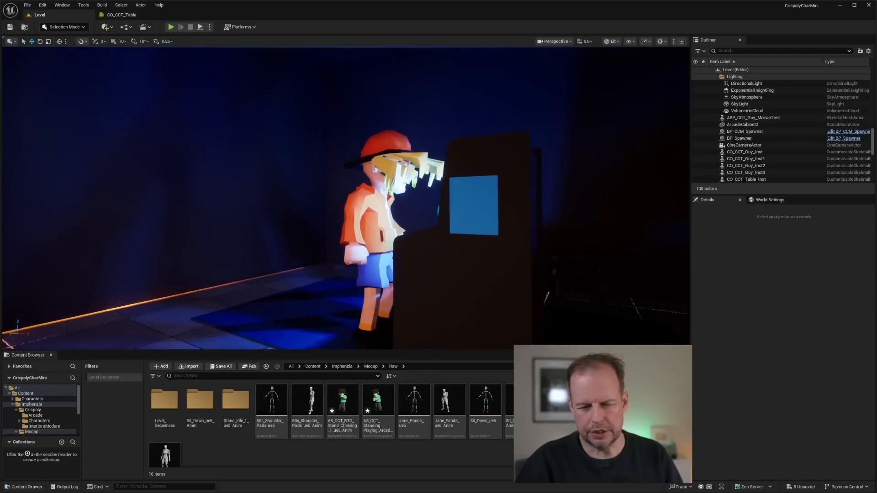
# - Examine the arcade scene up close and play the level to review both characters at the cabinet
pyautogui.moveTo(345, 198)
pyautogui.mouseDown(button='right')
pyautogui.moveTo(333, 176)
pyautogui.moveTo(342, 183)
pyautogui.mouseUp(button='right')
pyautogui.press('w')
pyautogui.press('s')
pyautogui.moveTo(501, 184); pyautogui.dragTo(450, 223, button='right')
pyautogui.press('s')
pyautogui.press('a')
pyautogui.press('w')
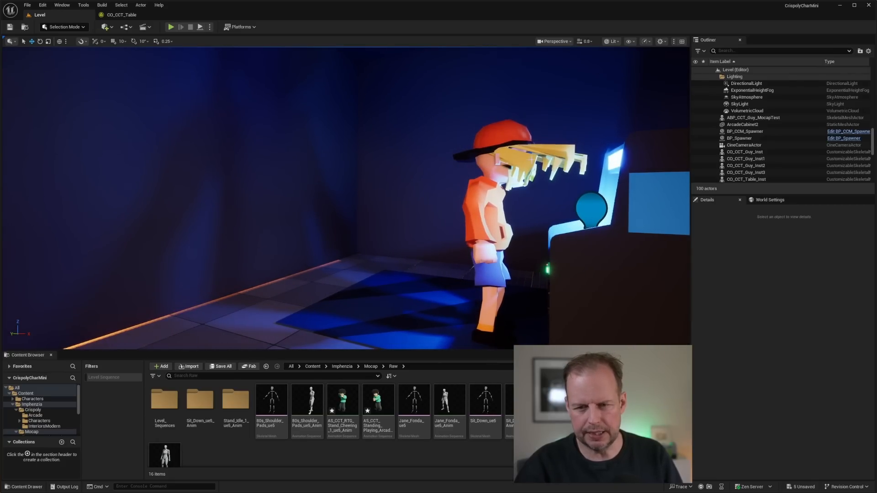
pyautogui.click(166, 30)
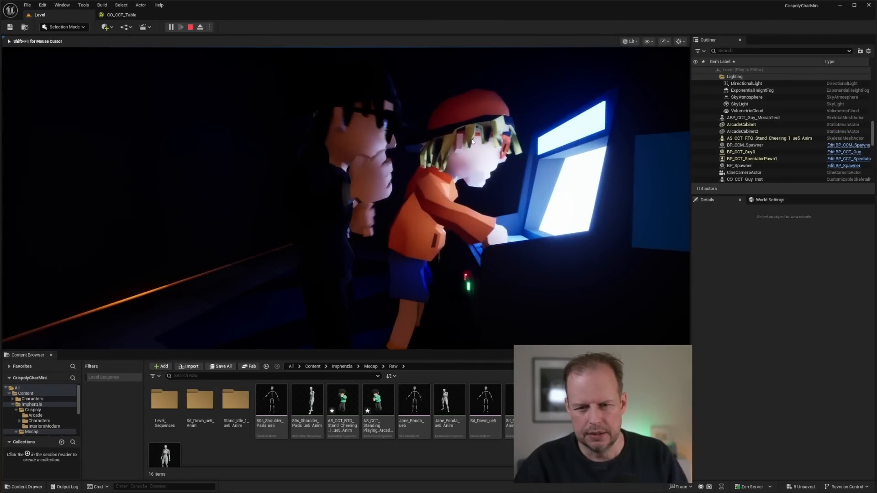
pyautogui.press('Escape')
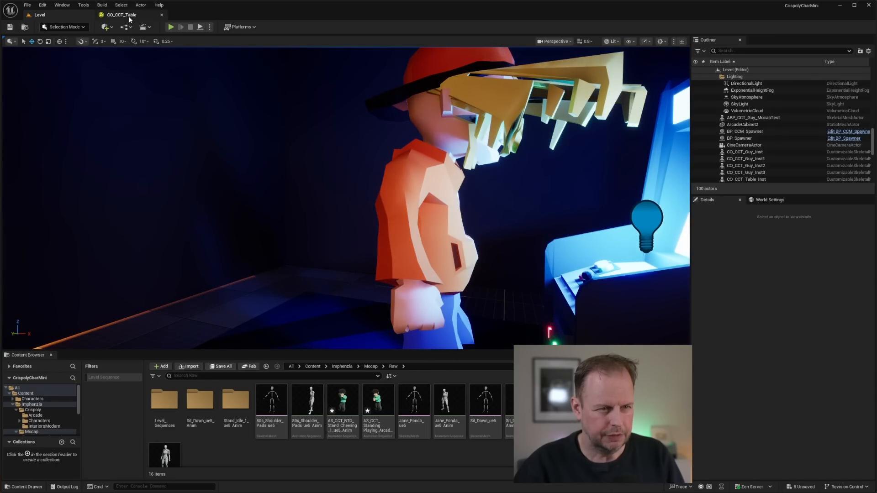
# - Move the cheering animation section so that it starts at frame 0 of SEQ_ArcadePlayer
pyautogui.scroll(-2, 762, 151)
pyautogui.scroll(3, 765, 125)
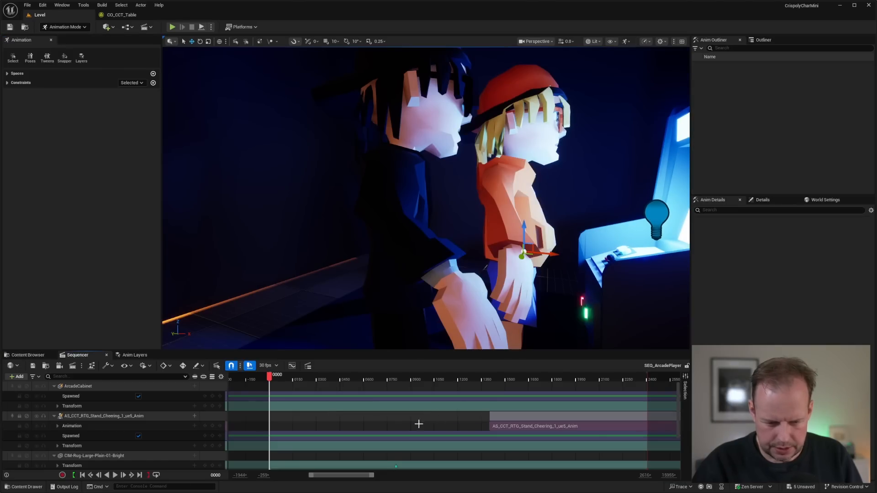
pyautogui.click(520, 426)
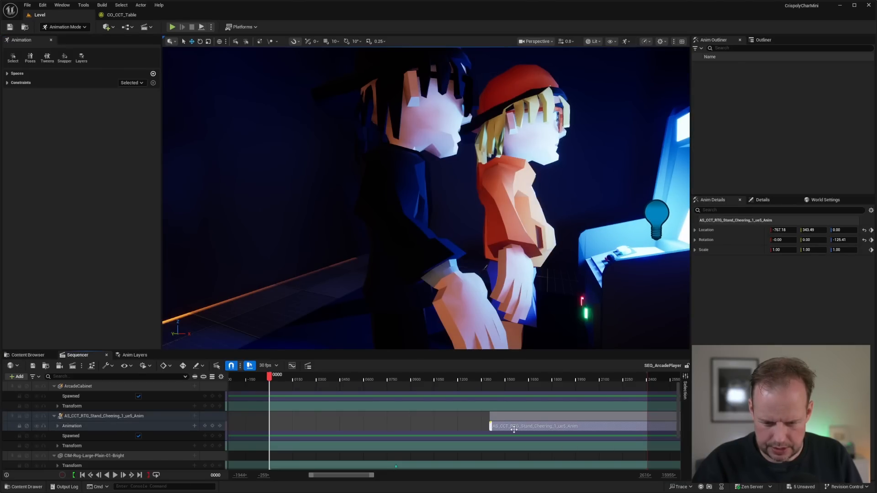
pyautogui.moveTo(539, 426); pyautogui.dragTo(318, 434)
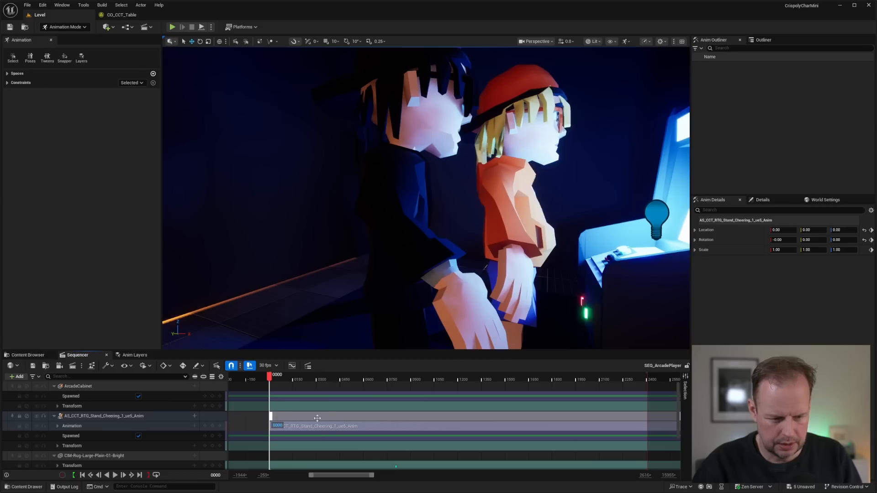
pyautogui.scroll(-2, 353, 419)
pyautogui.keyDown('ctrl'); pyautogui.scroll(-3, 359, 421); pyautogui.keyUp('ctrl')
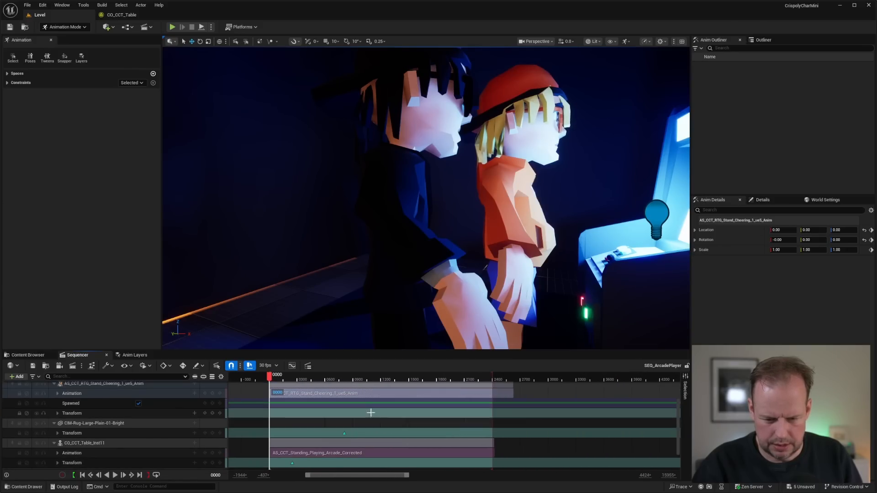
# - Scrub the sequence to frame 49 and play the level to check the cheering and arcade-playing animations together
pyautogui.click(352, 452)
pyautogui.moveTo(289, 379); pyautogui.dragTo(274, 380)
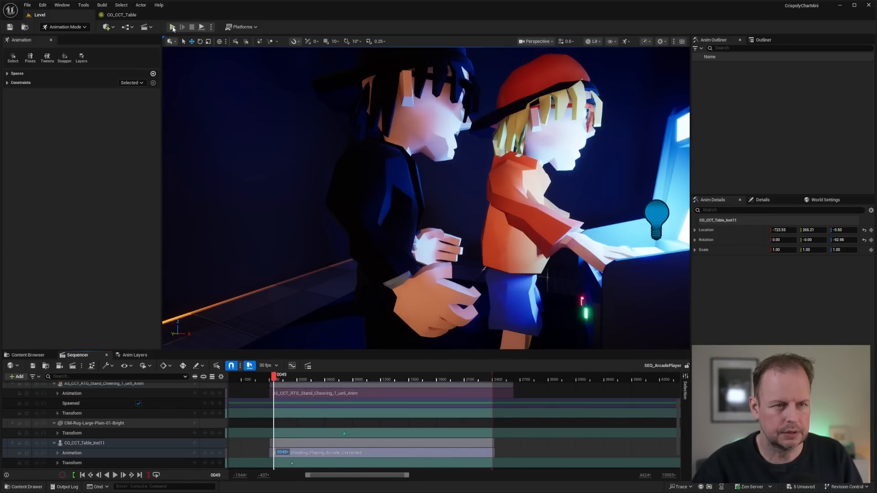
pyautogui.click(172, 28)
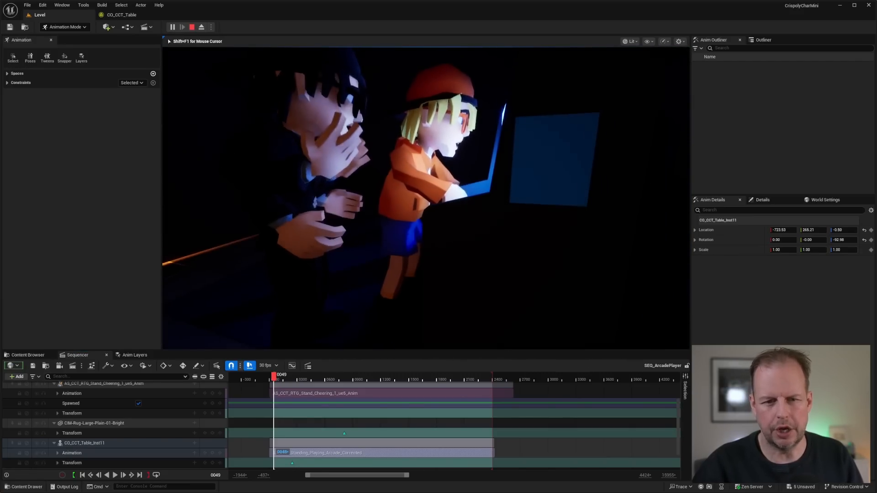
pyautogui.press('Escape')
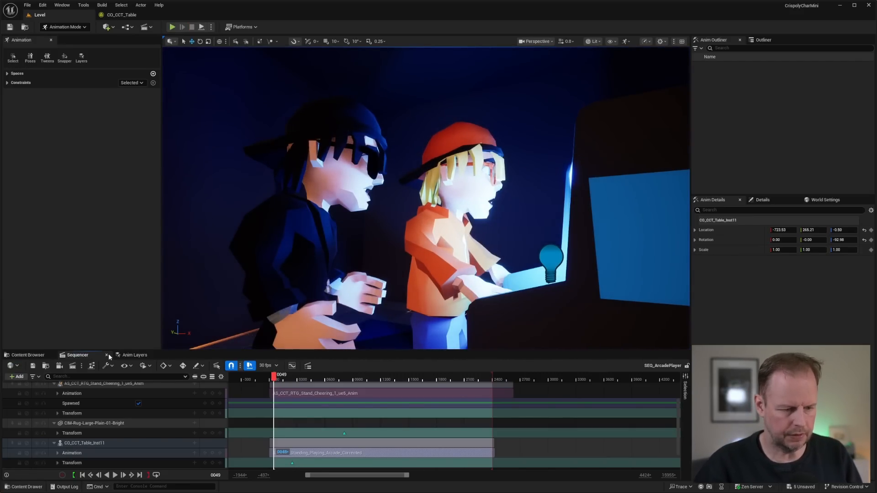